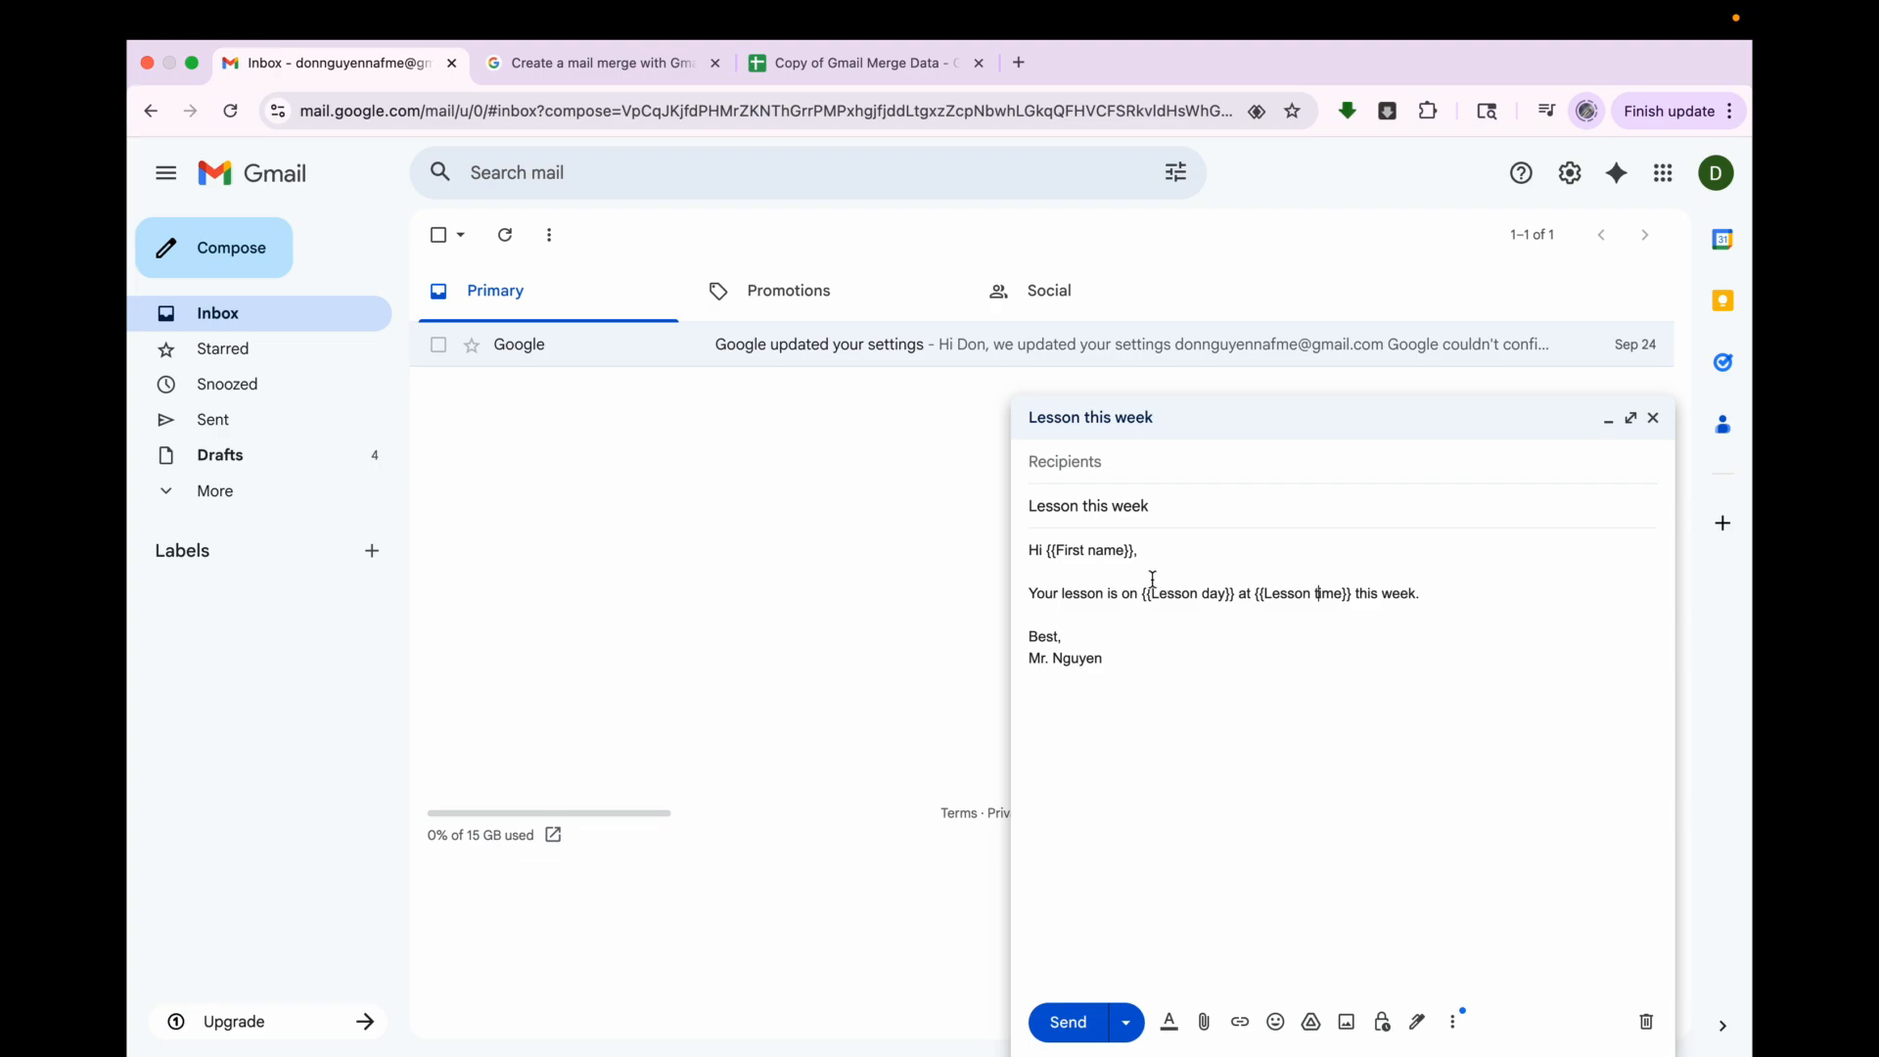
- Examine the email draft's subject line and its {{First name}}, {{Lesson day}} and {{Lesson time}} placeholders
click(1152, 506)
drag(1151, 506, 1010, 509)
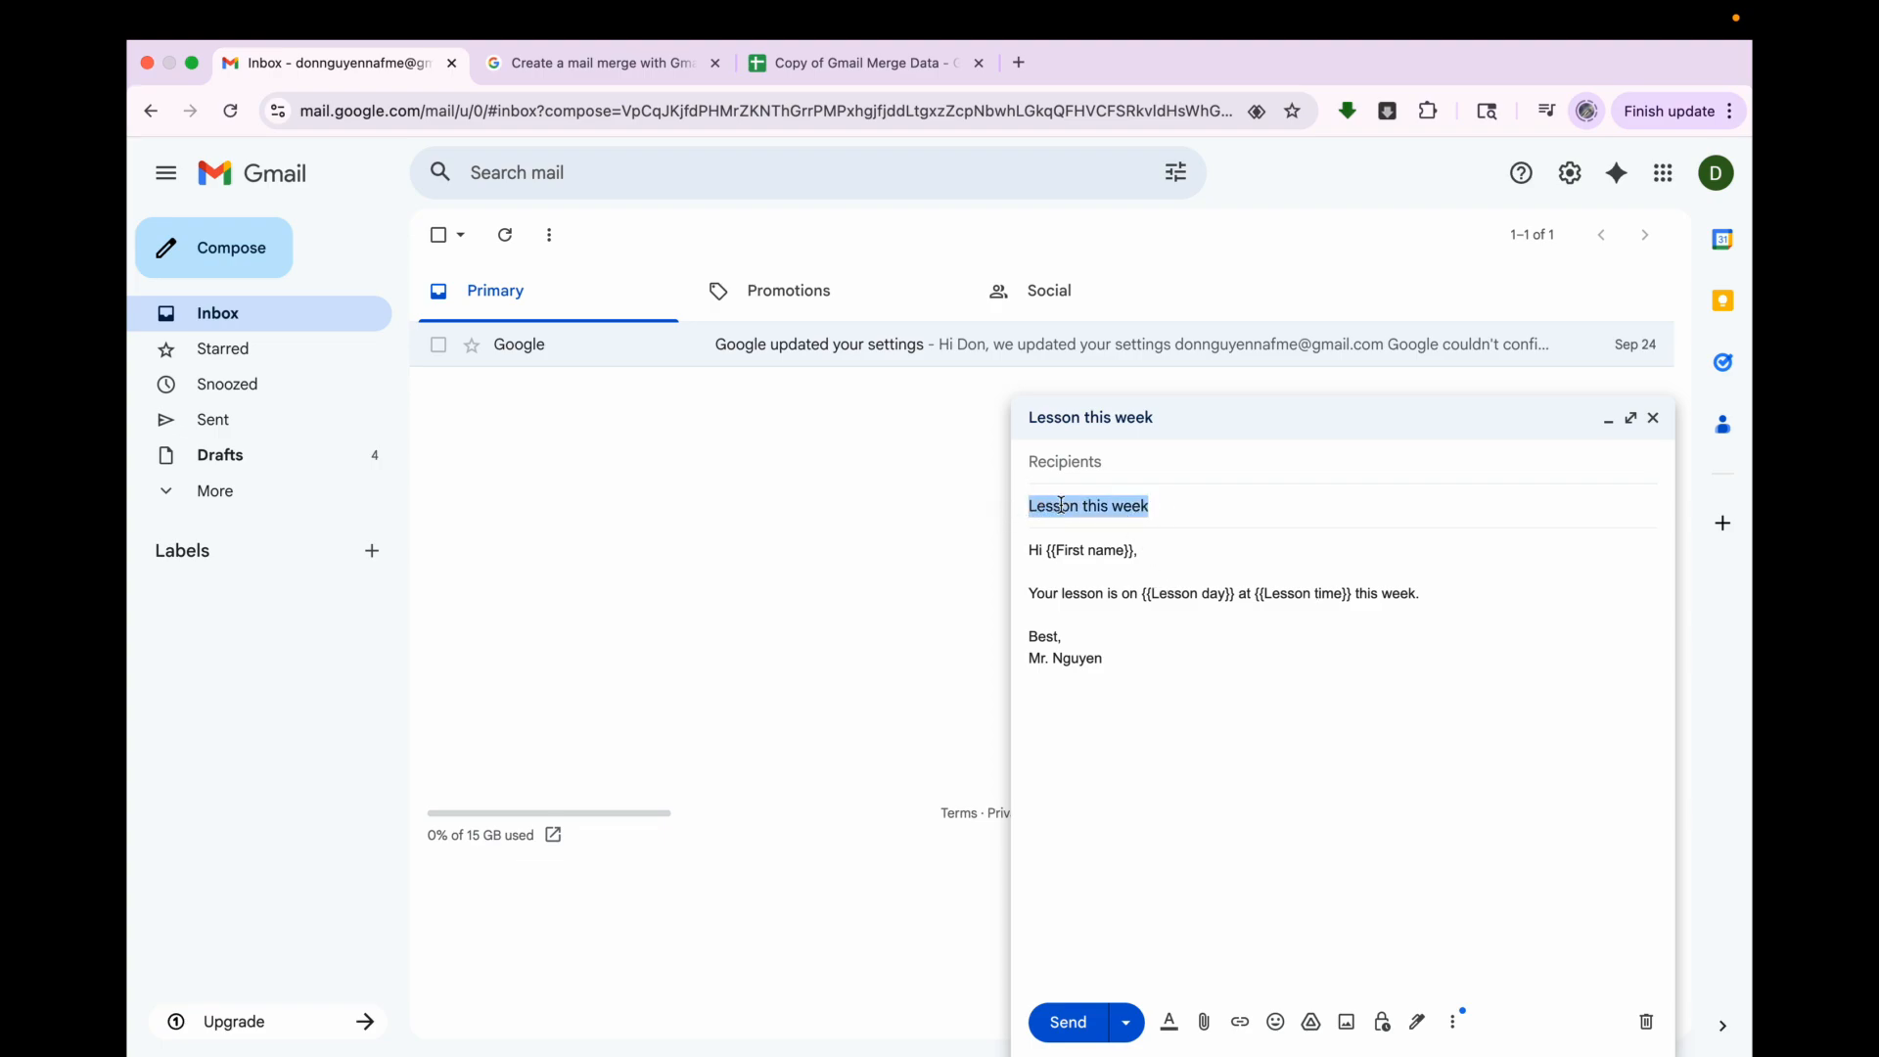
click(1048, 552)
drag(1055, 553, 1183, 595)
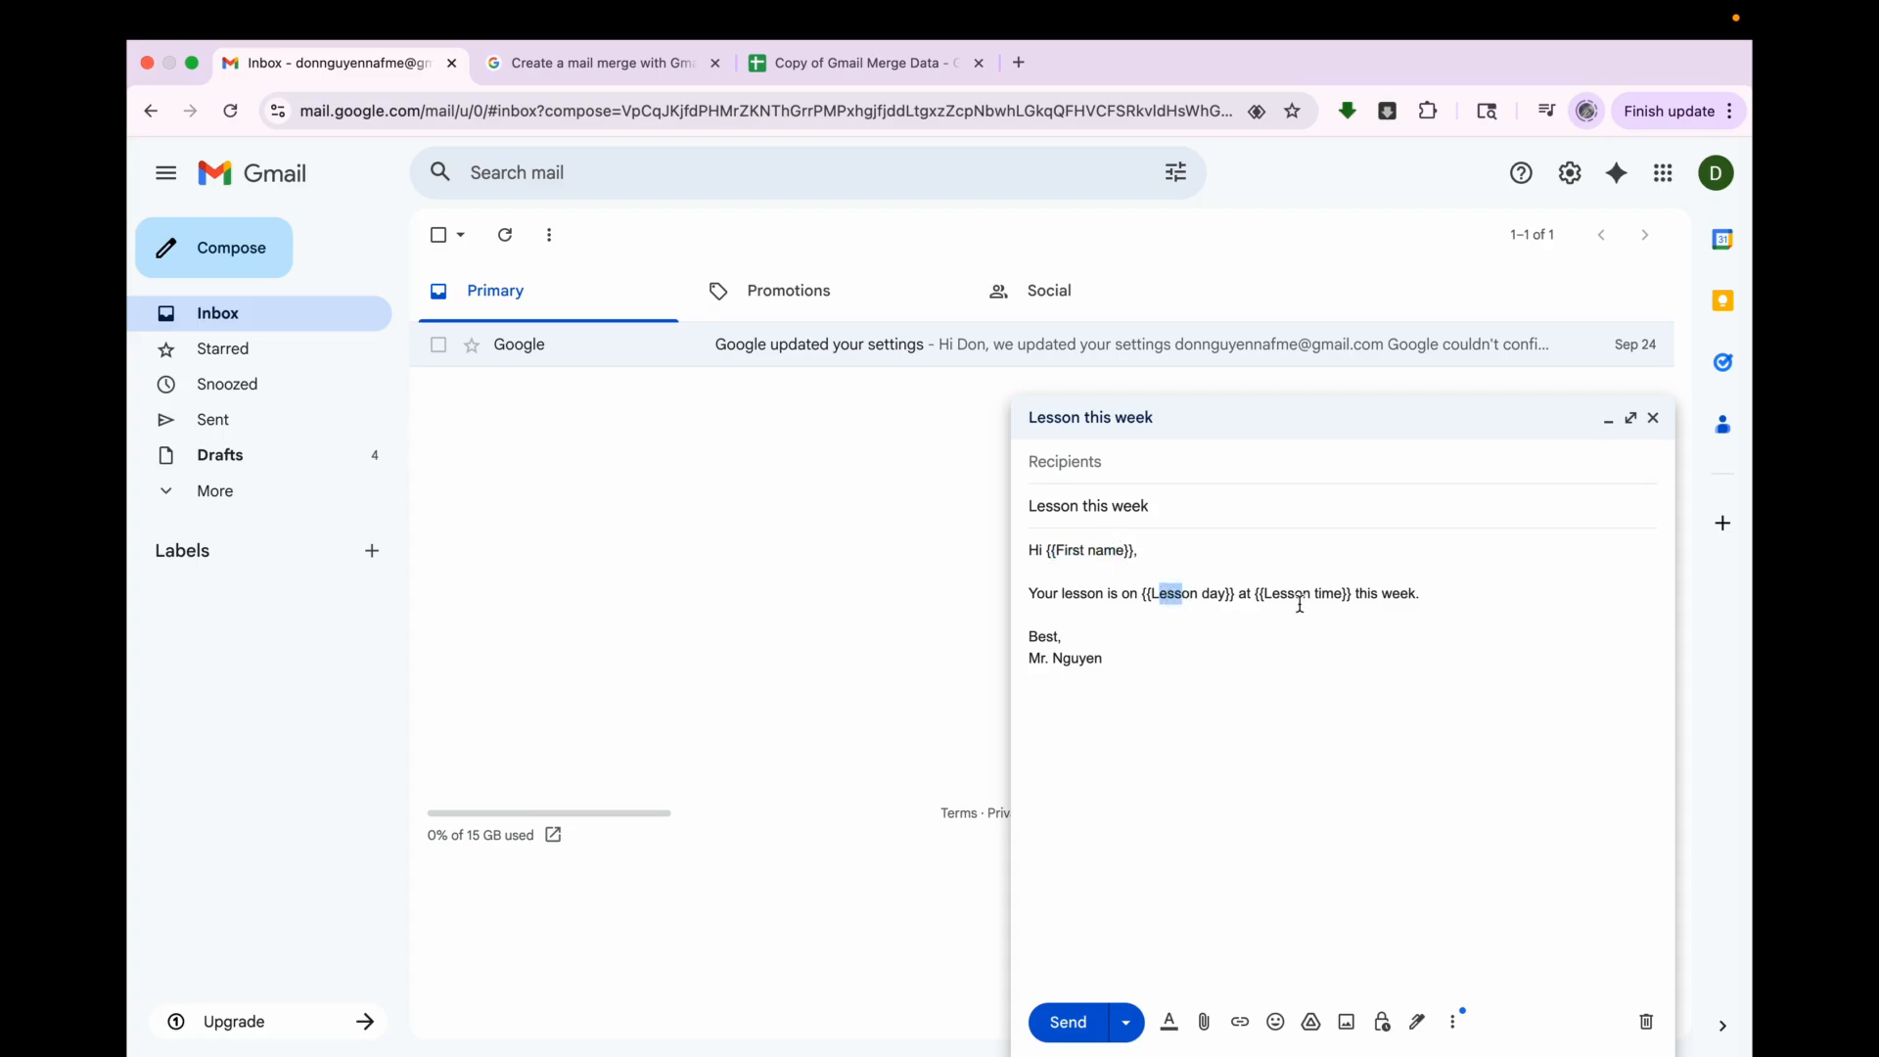
drag(1050, 553, 1133, 556)
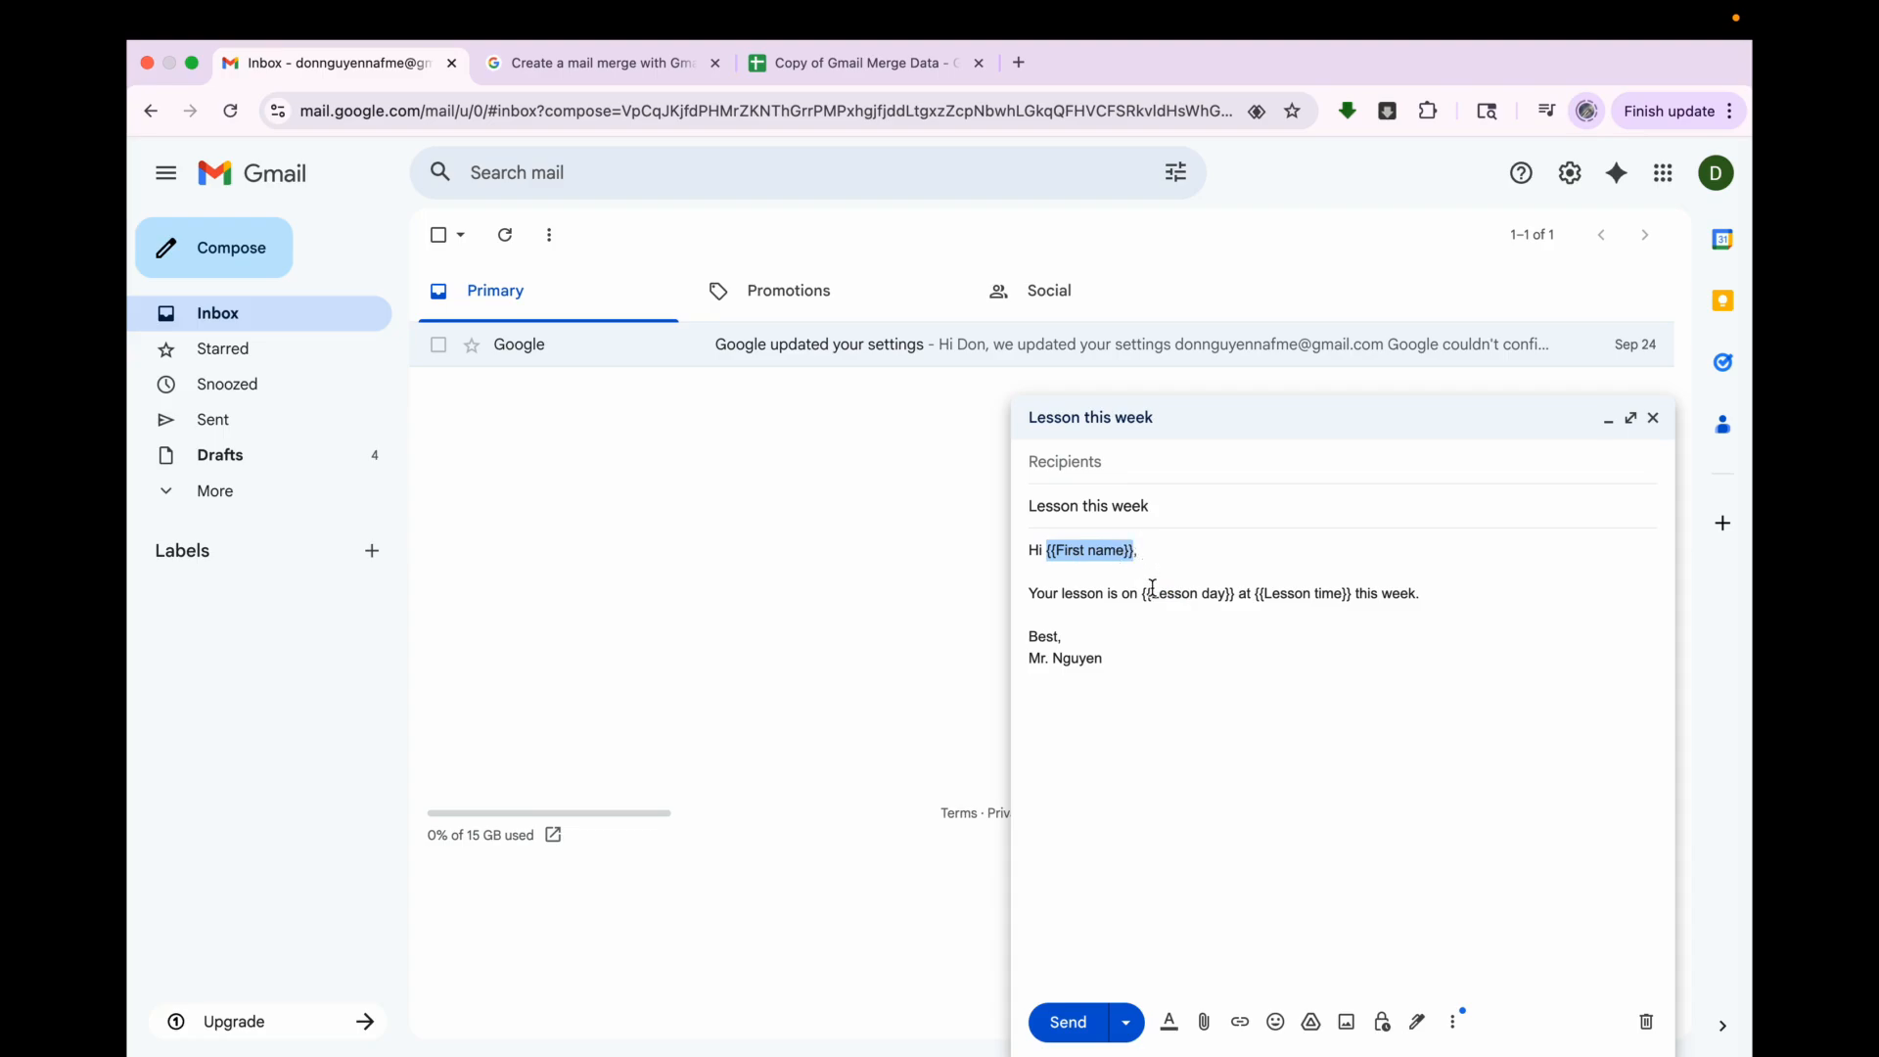
click(1157, 664)
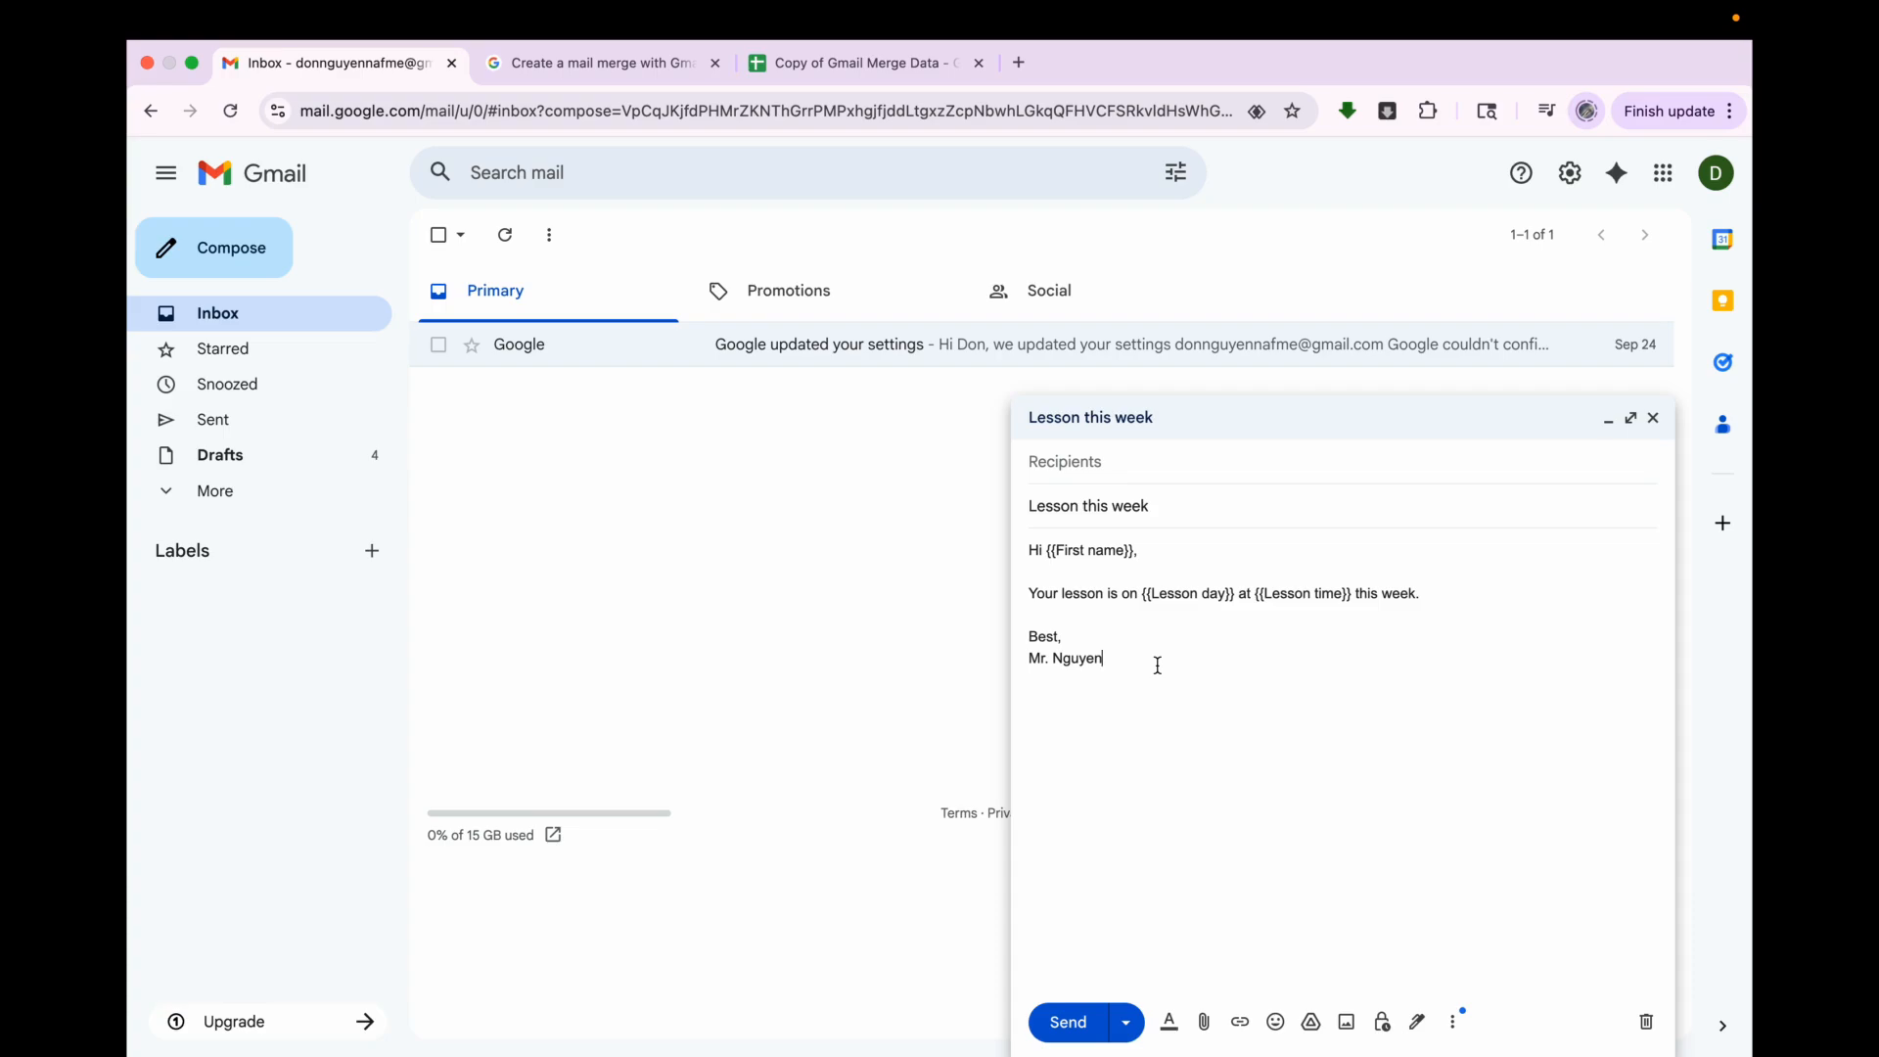
- Make a copy of the Gmail/Sheets mail merge sample spreadsheet from the Google Apps Script tutorial page
click(650, 66)
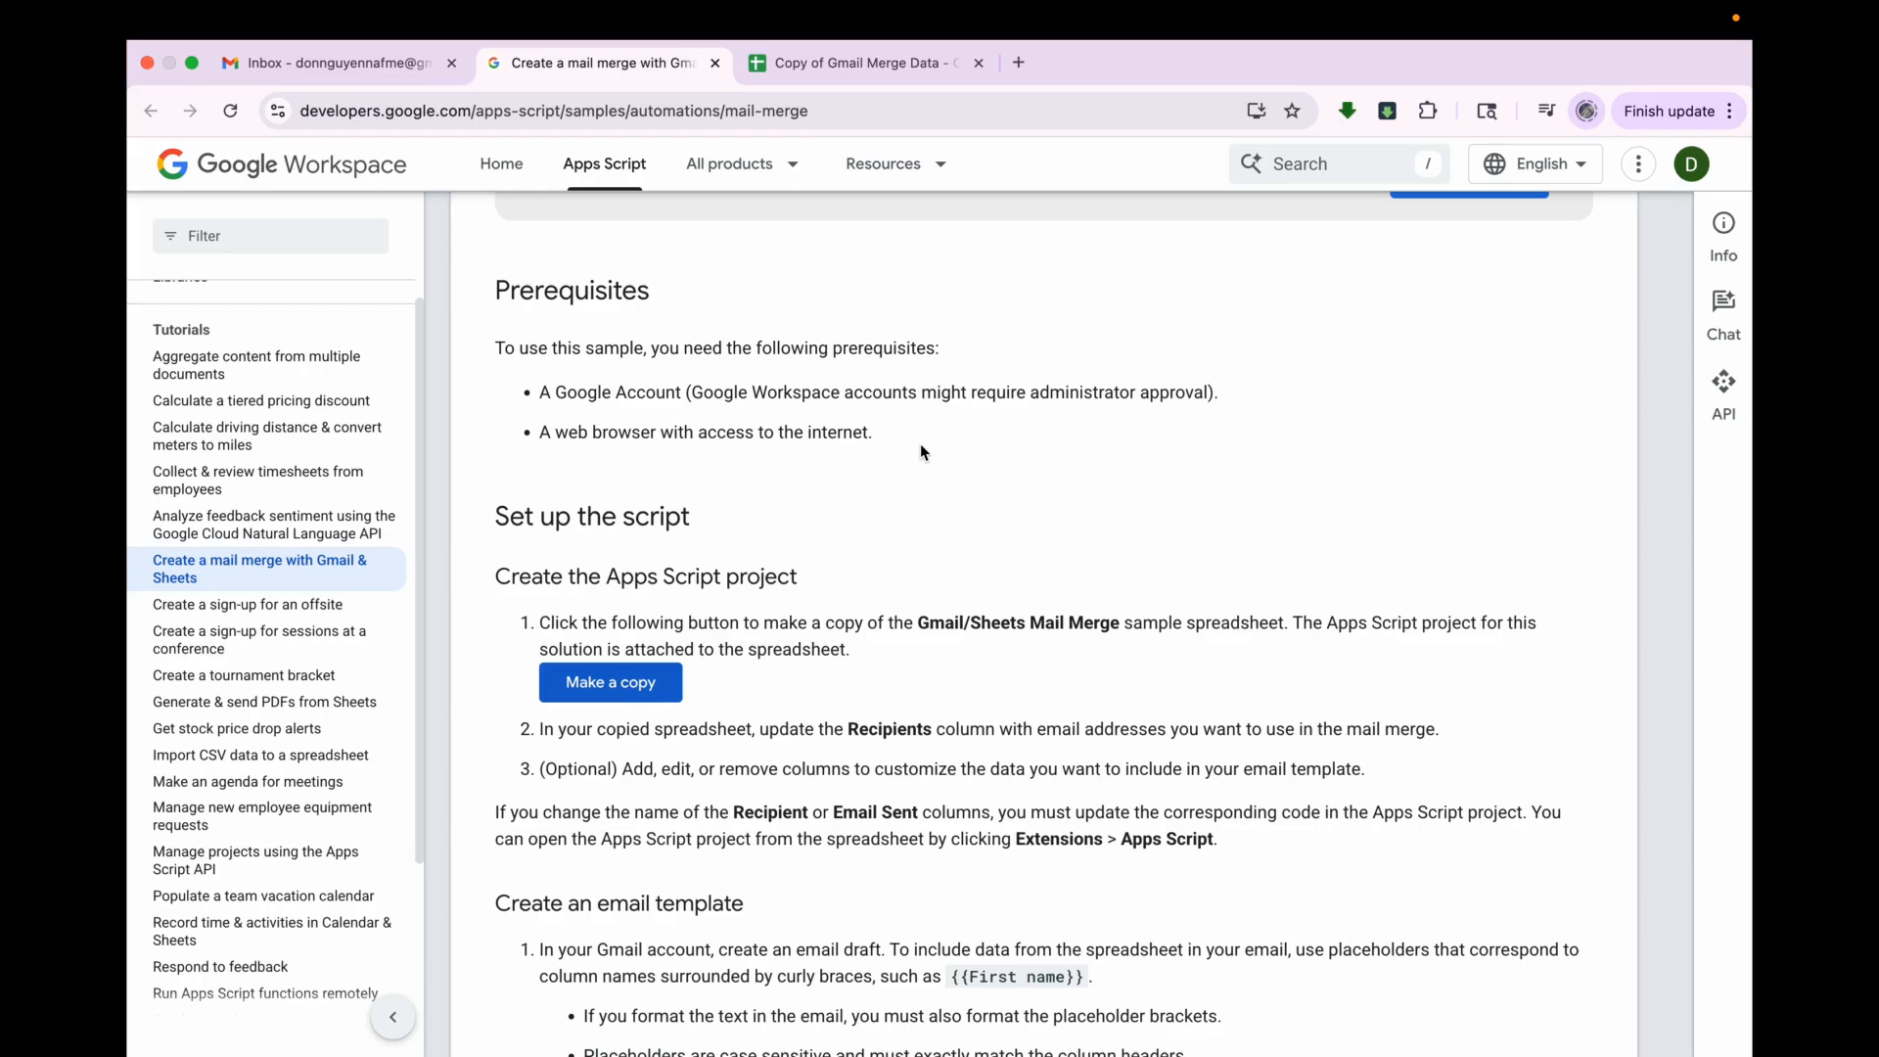
scroll(920, 452, up, 15)
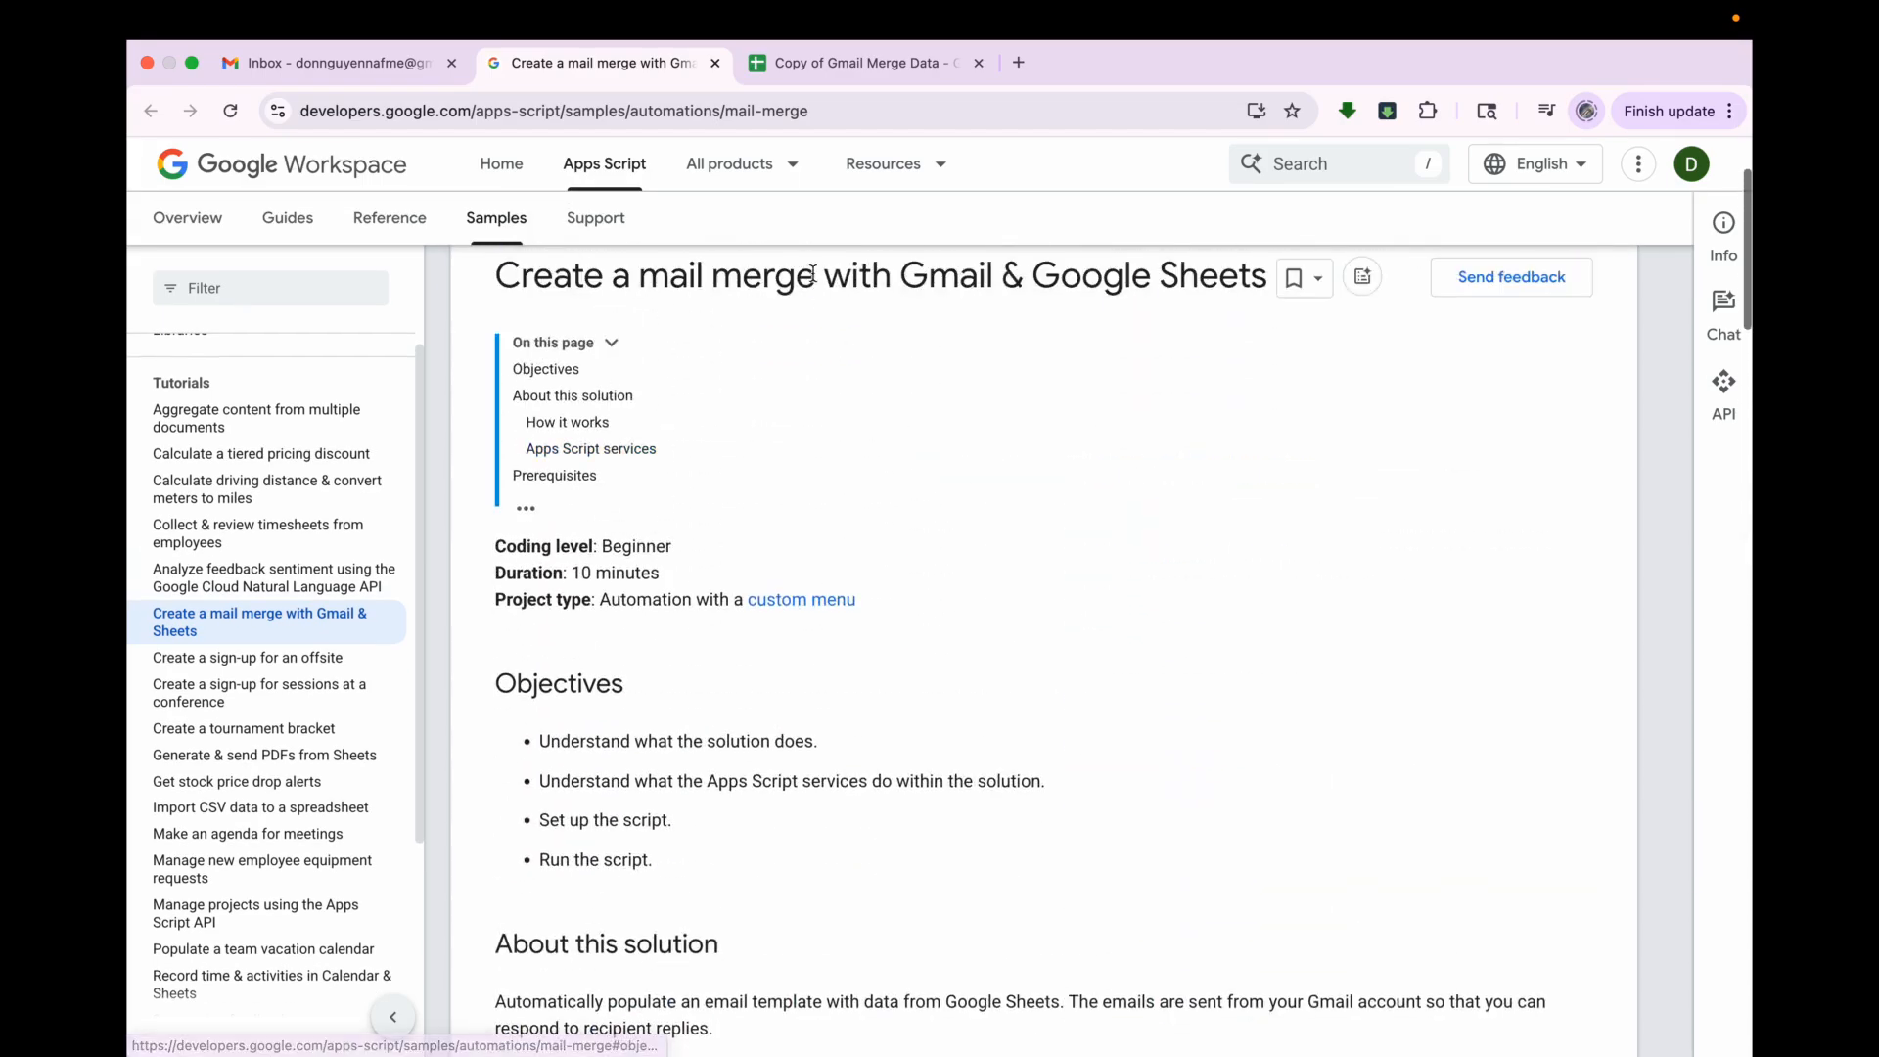
scroll(814, 285, down, 15)
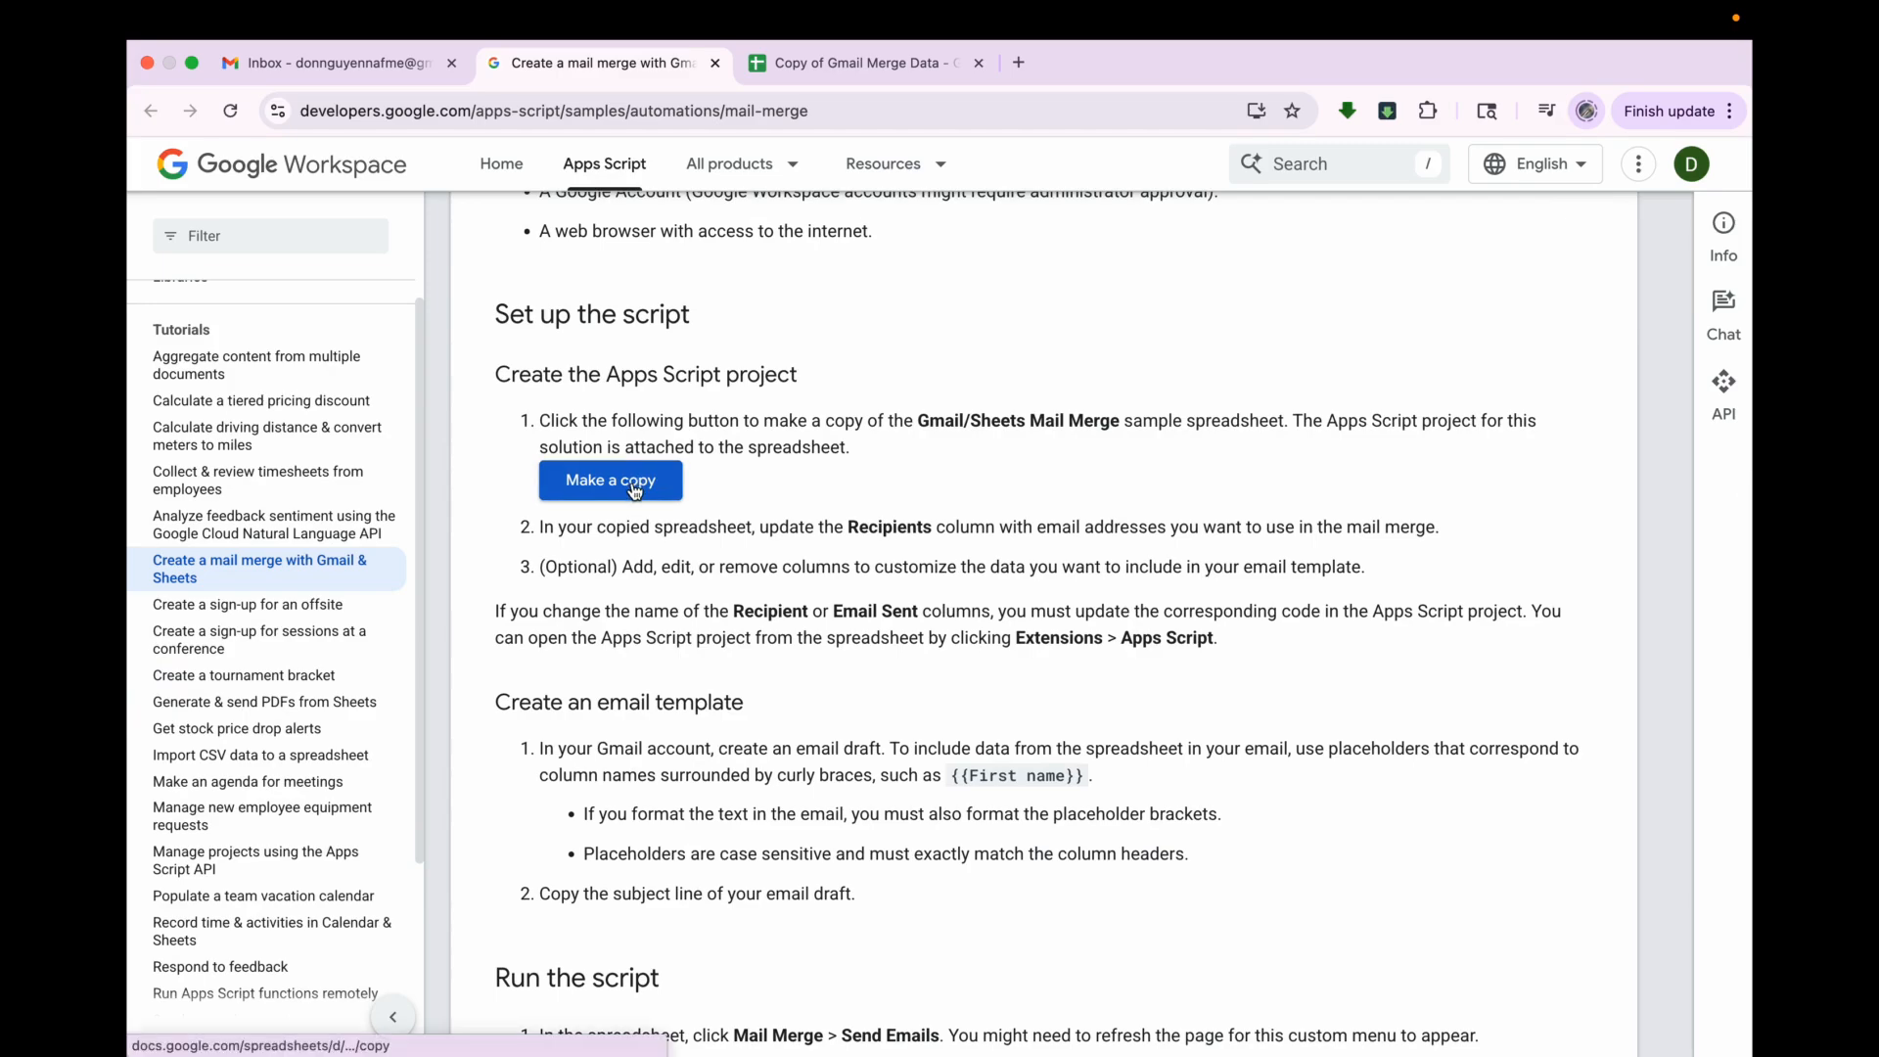
click(634, 489)
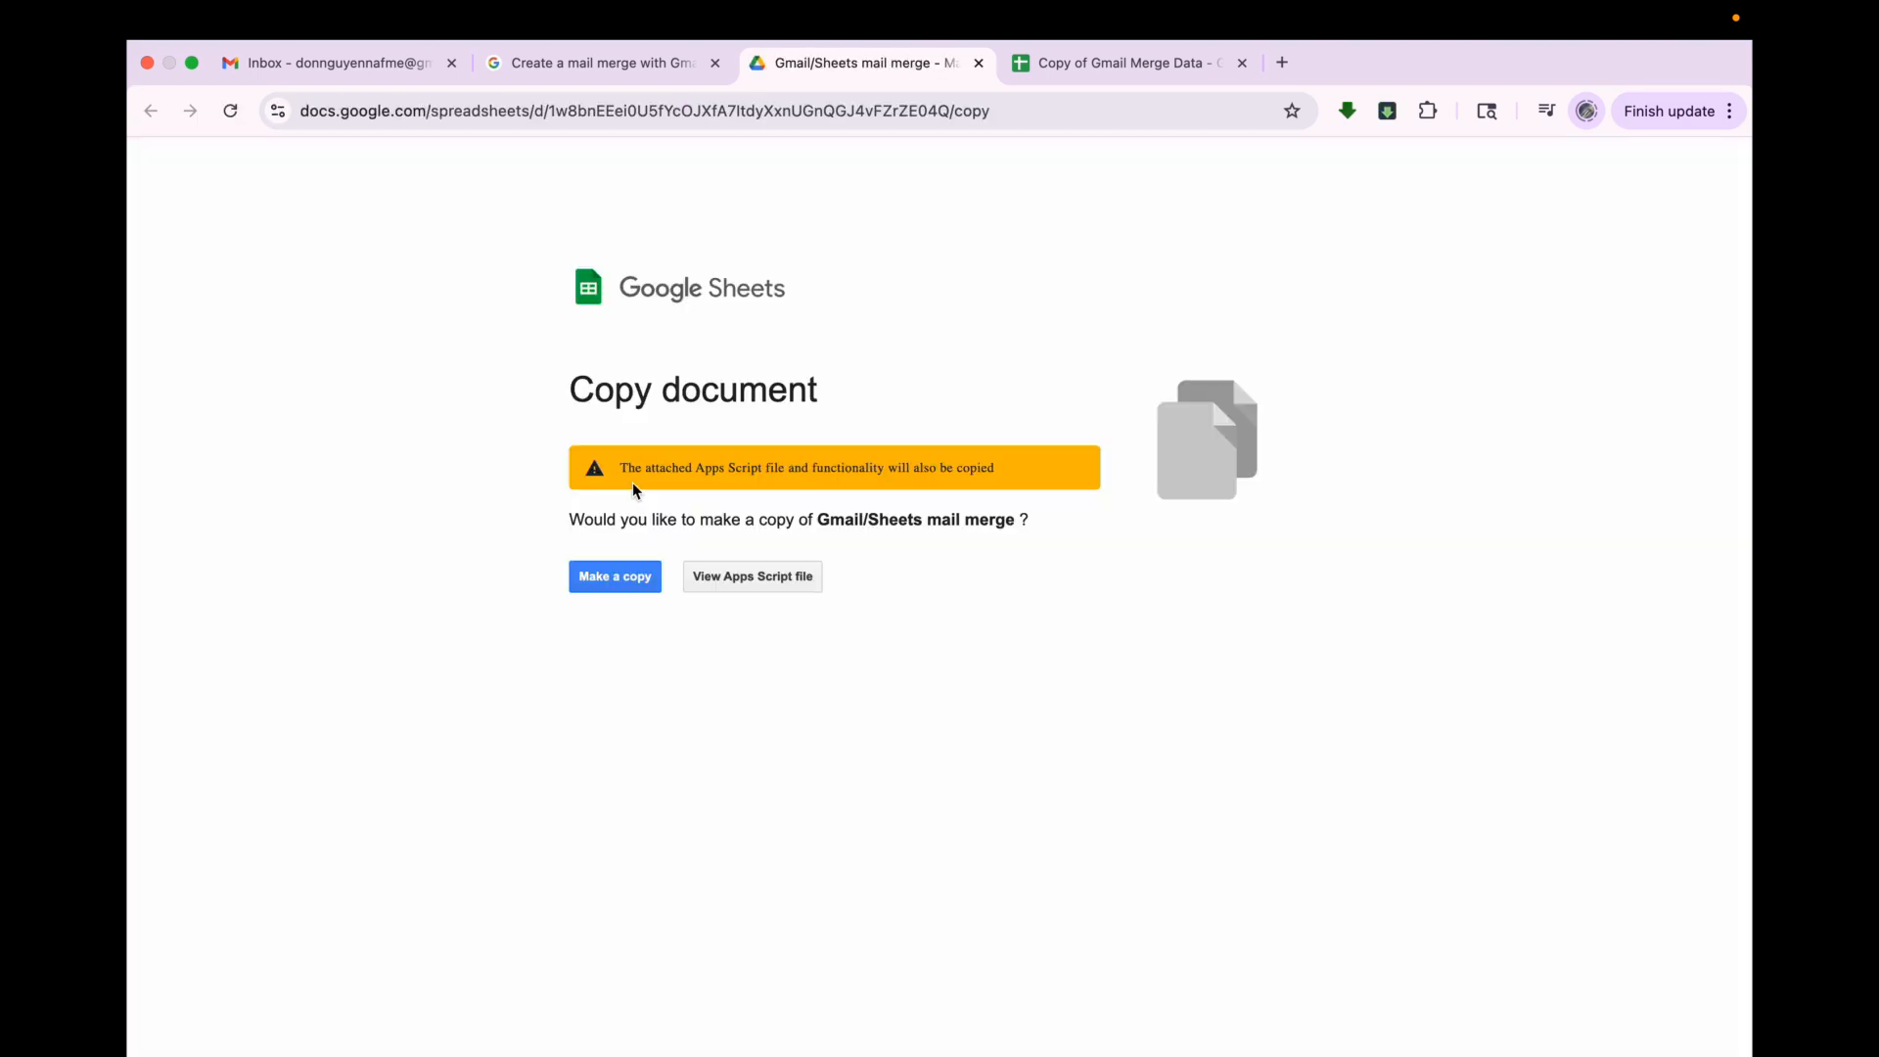
click(633, 588)
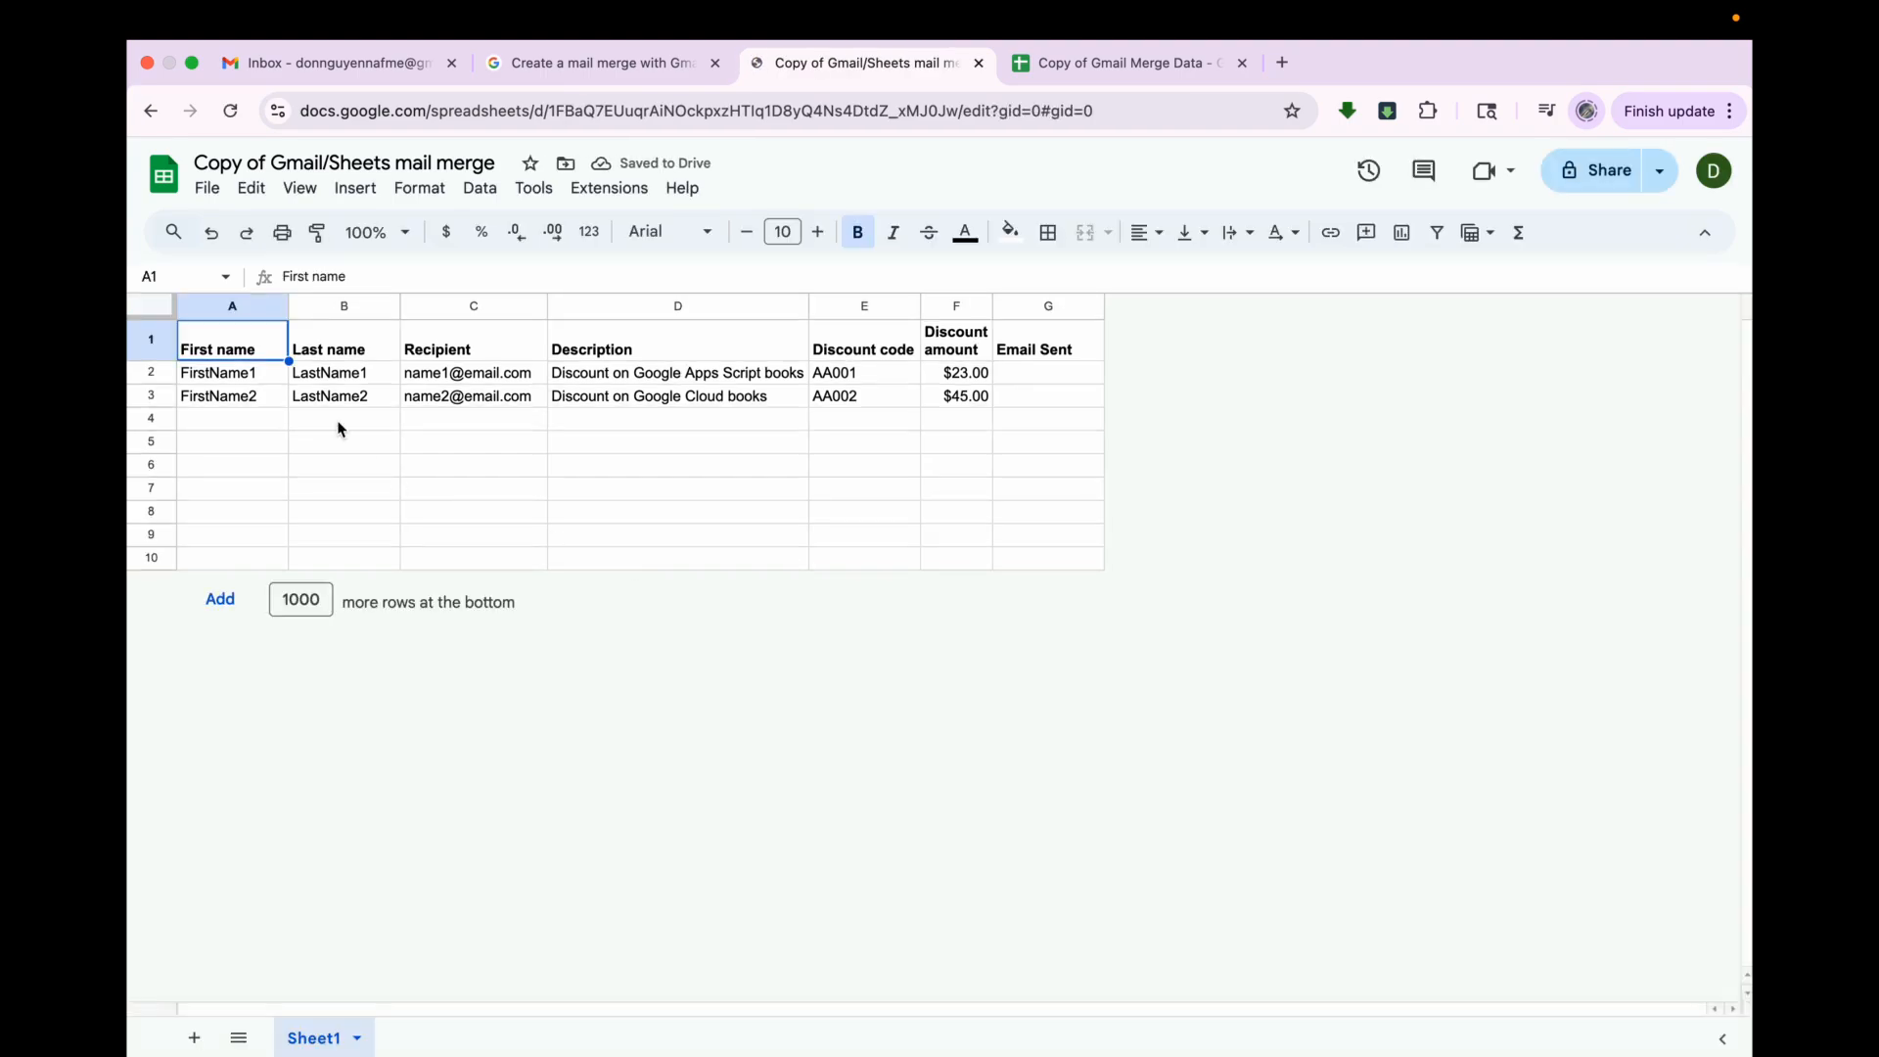
- Compare the copied sheet's header row with the email draft's {{First name}} placeholder and the roster's column headings
drag(262, 352, 1017, 342)
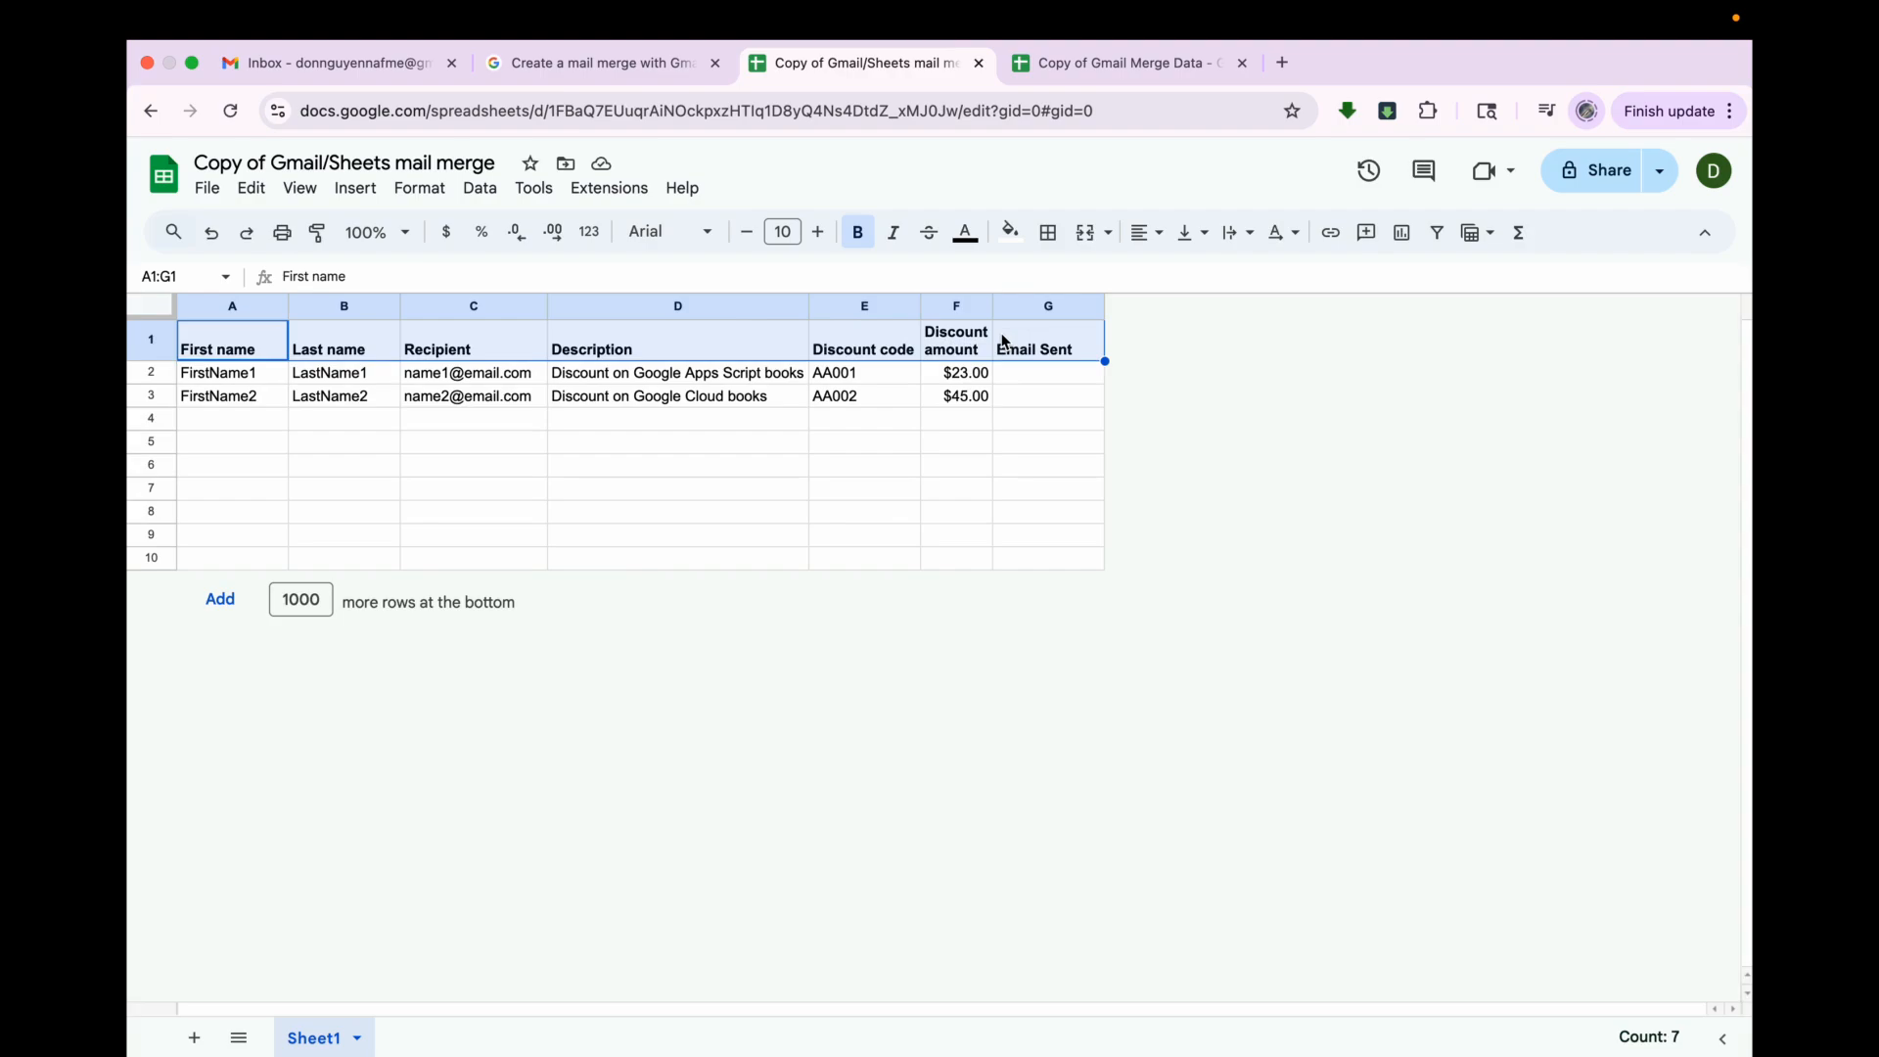
click(357, 62)
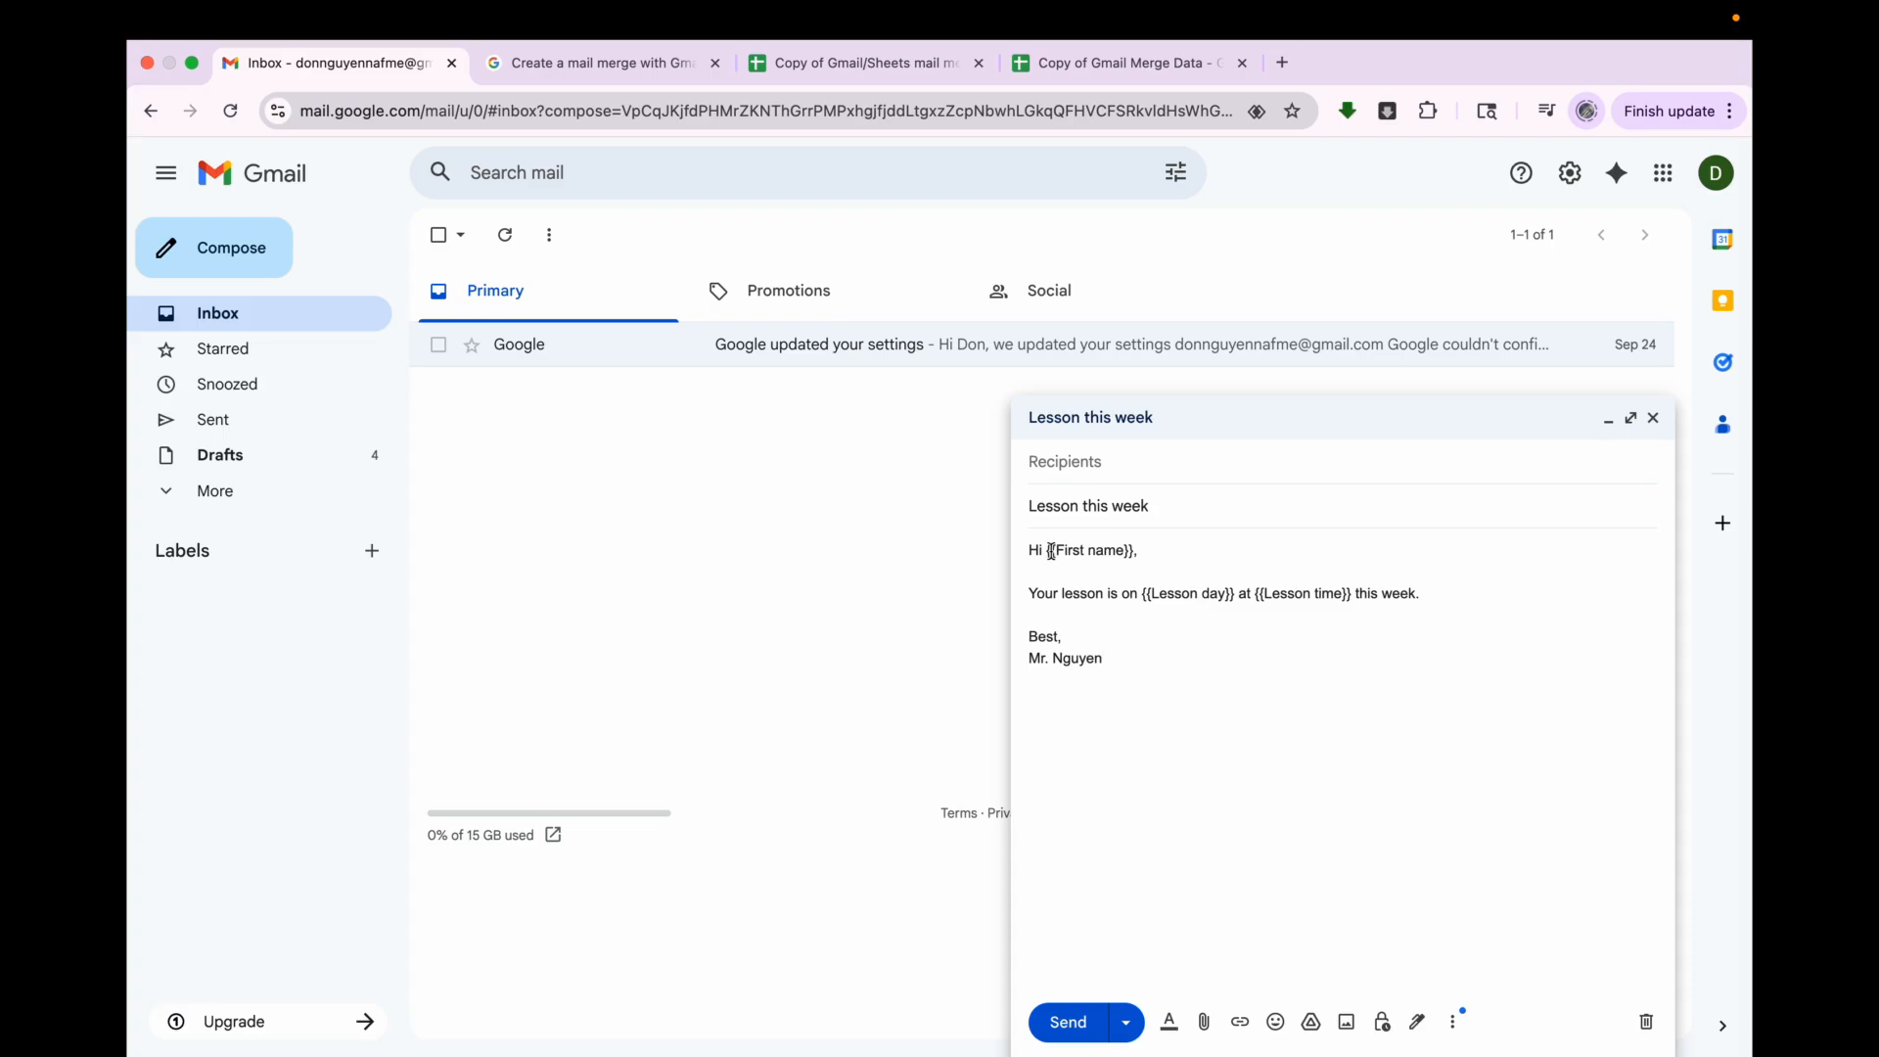
drag(1051, 551, 1118, 550)
click(1073, 552)
click(1088, 63)
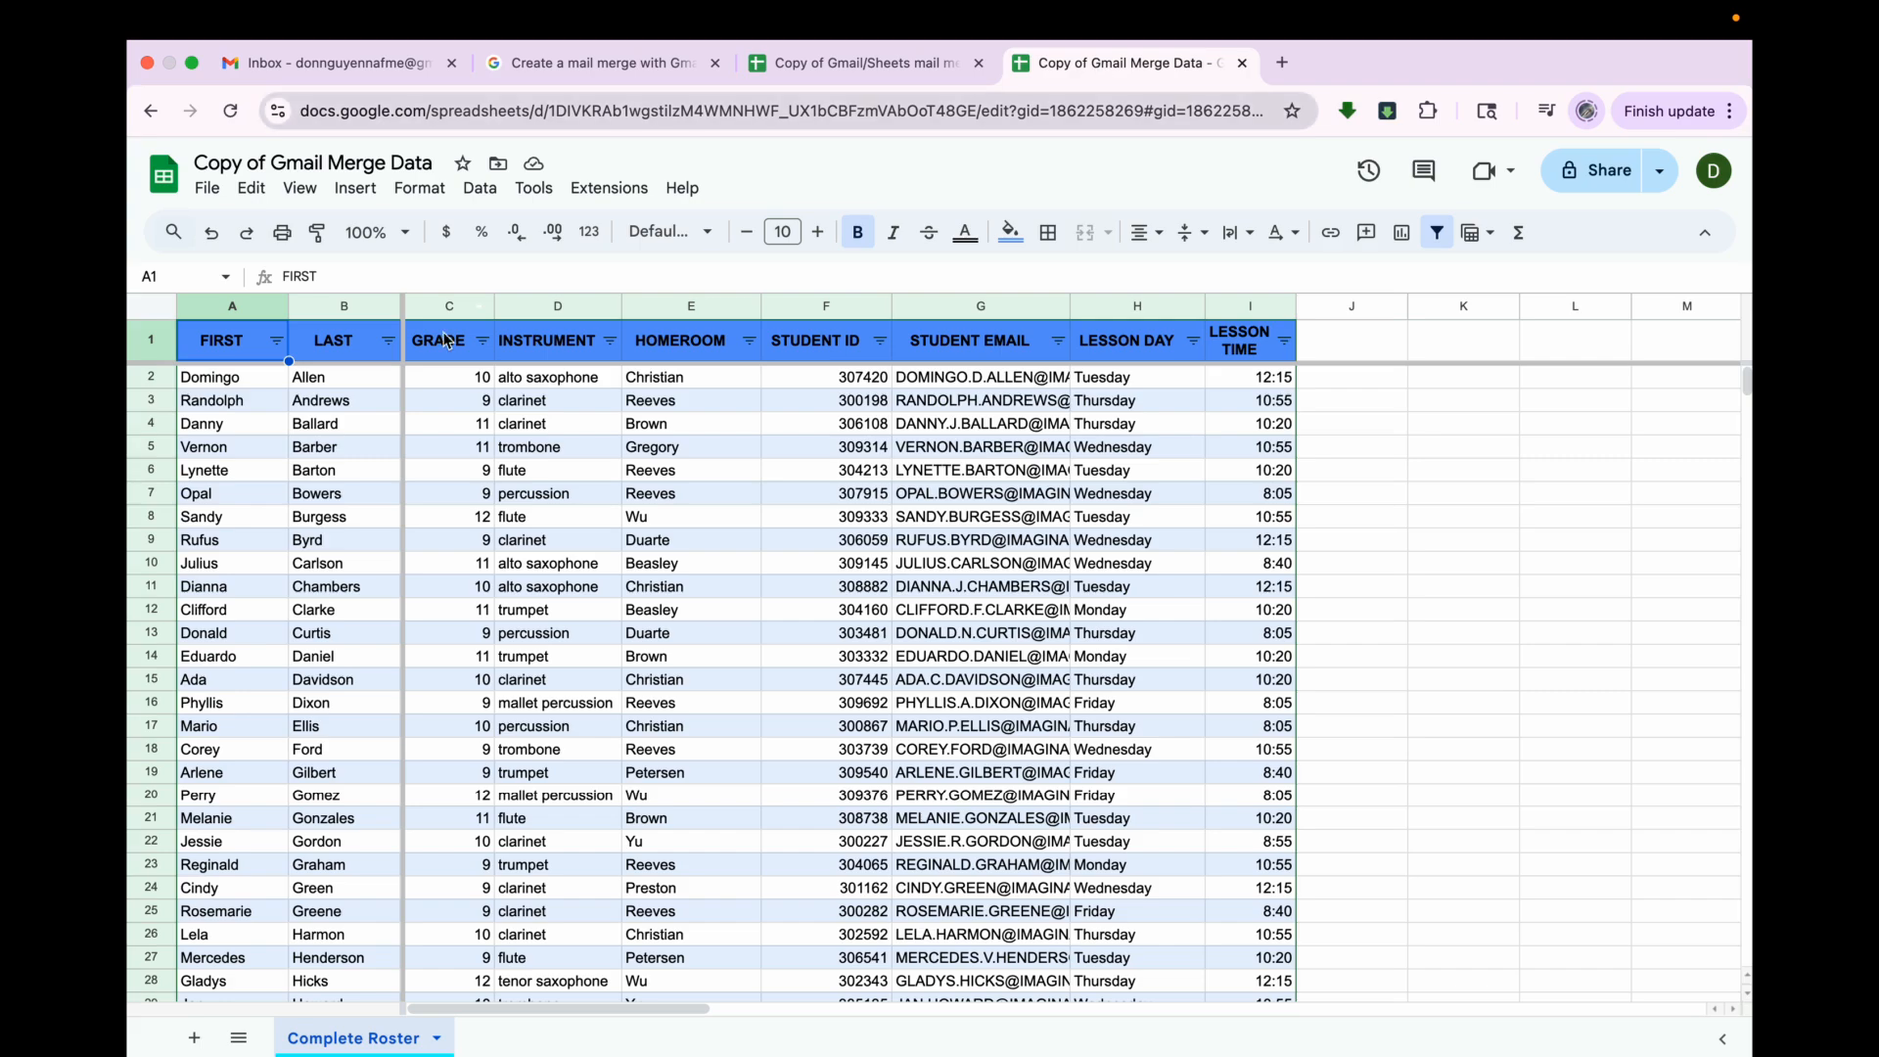
key(super+3)
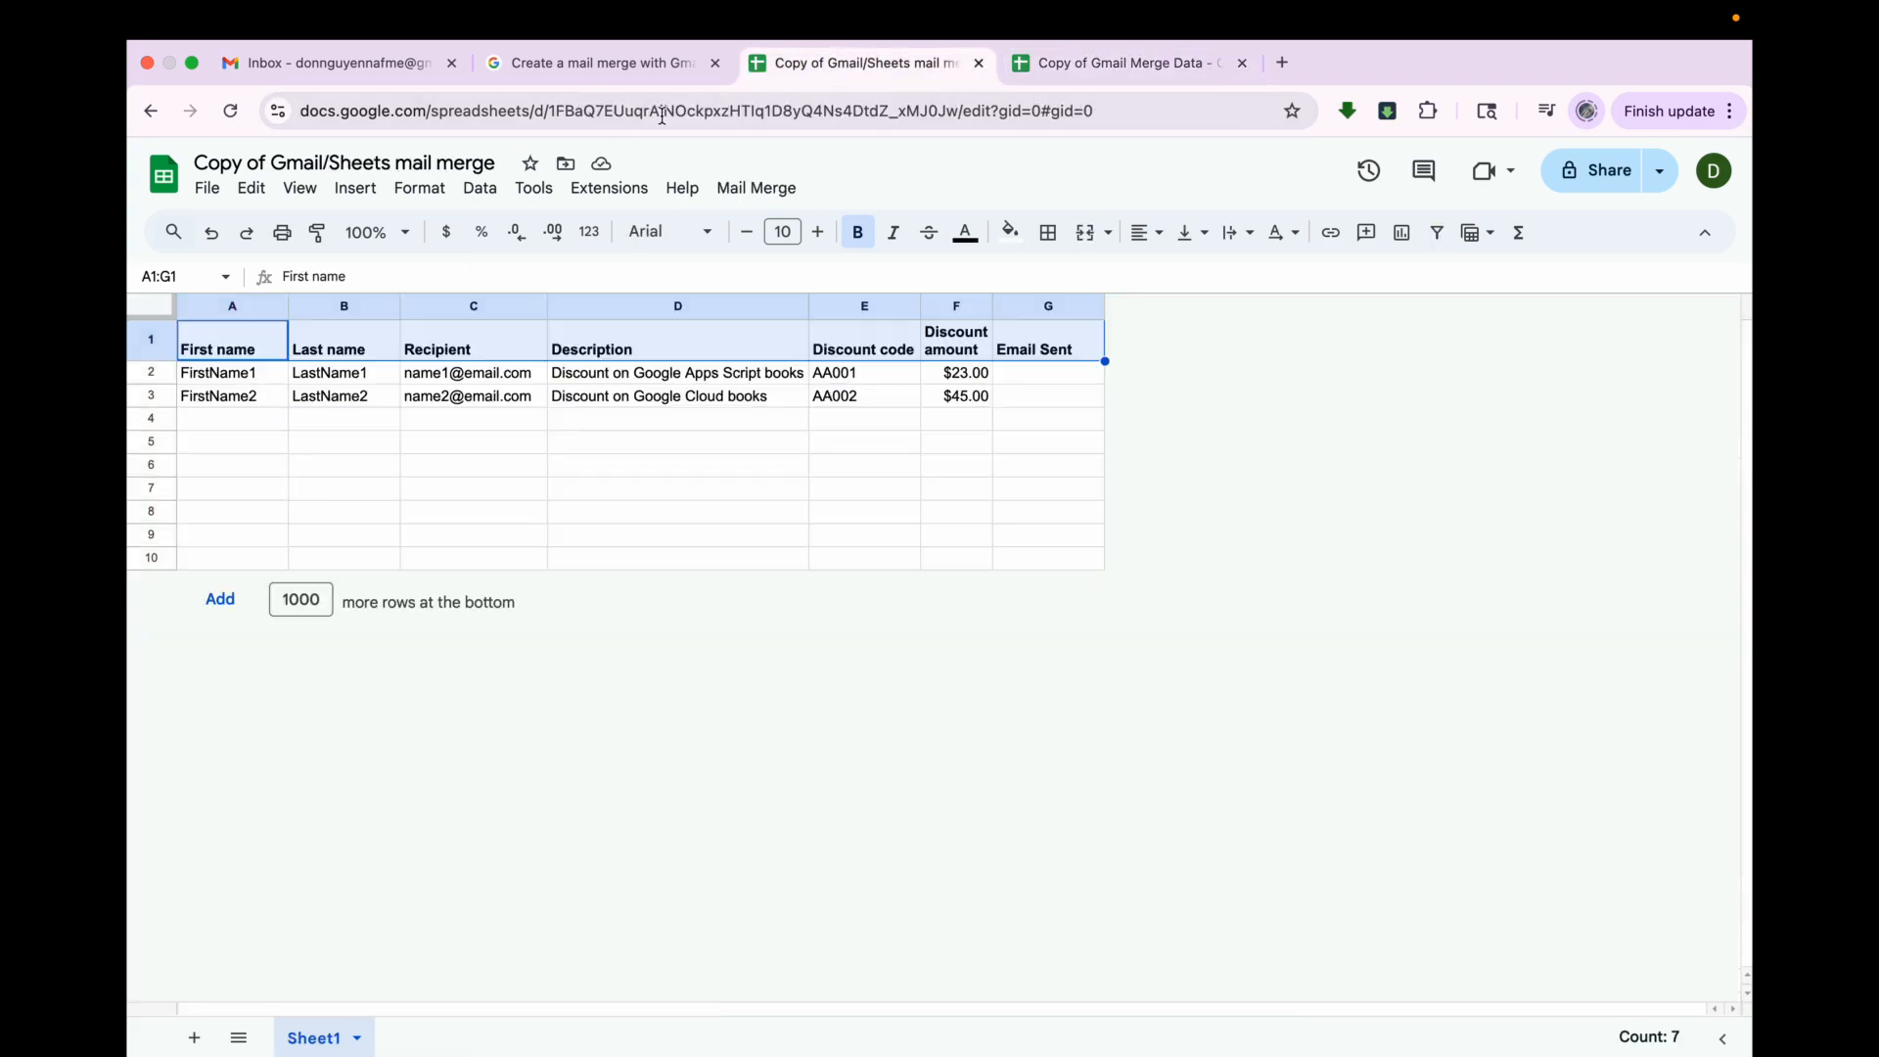
click(253, 355)
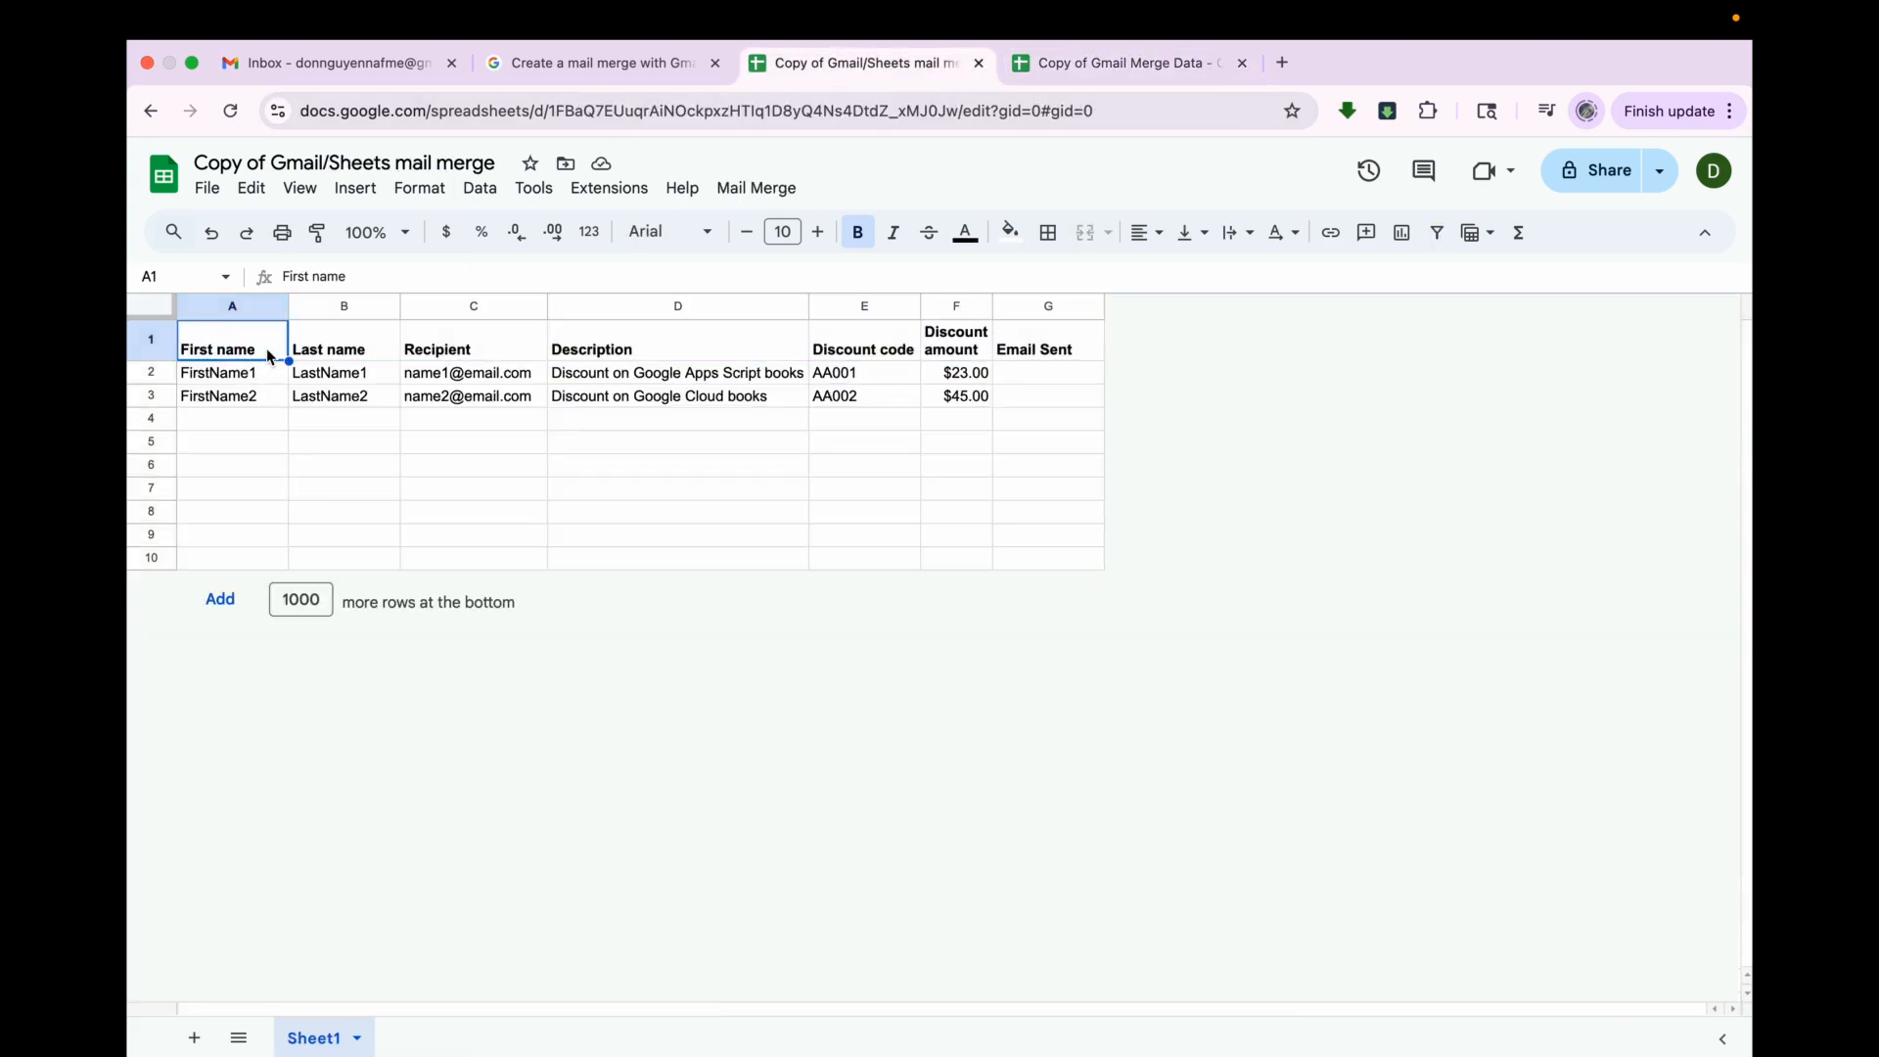
click(332, 62)
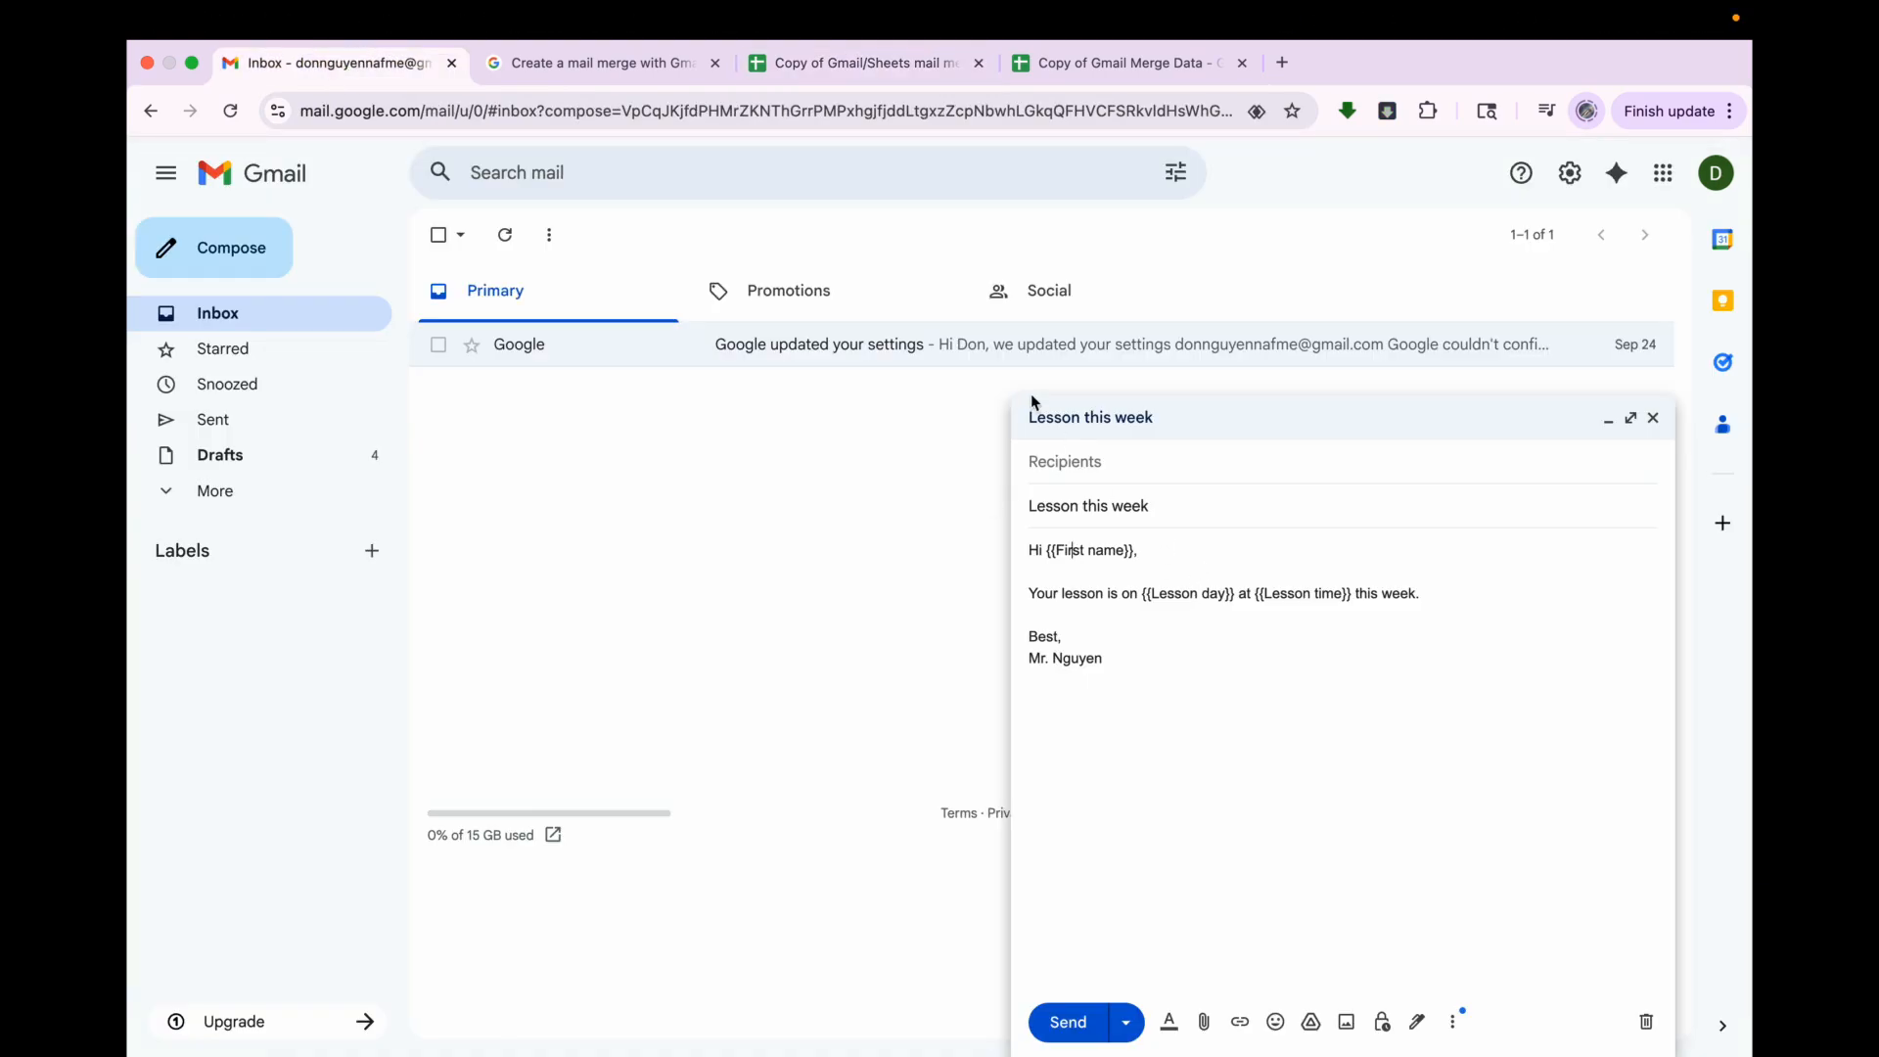
click(866, 63)
click(365, 350)
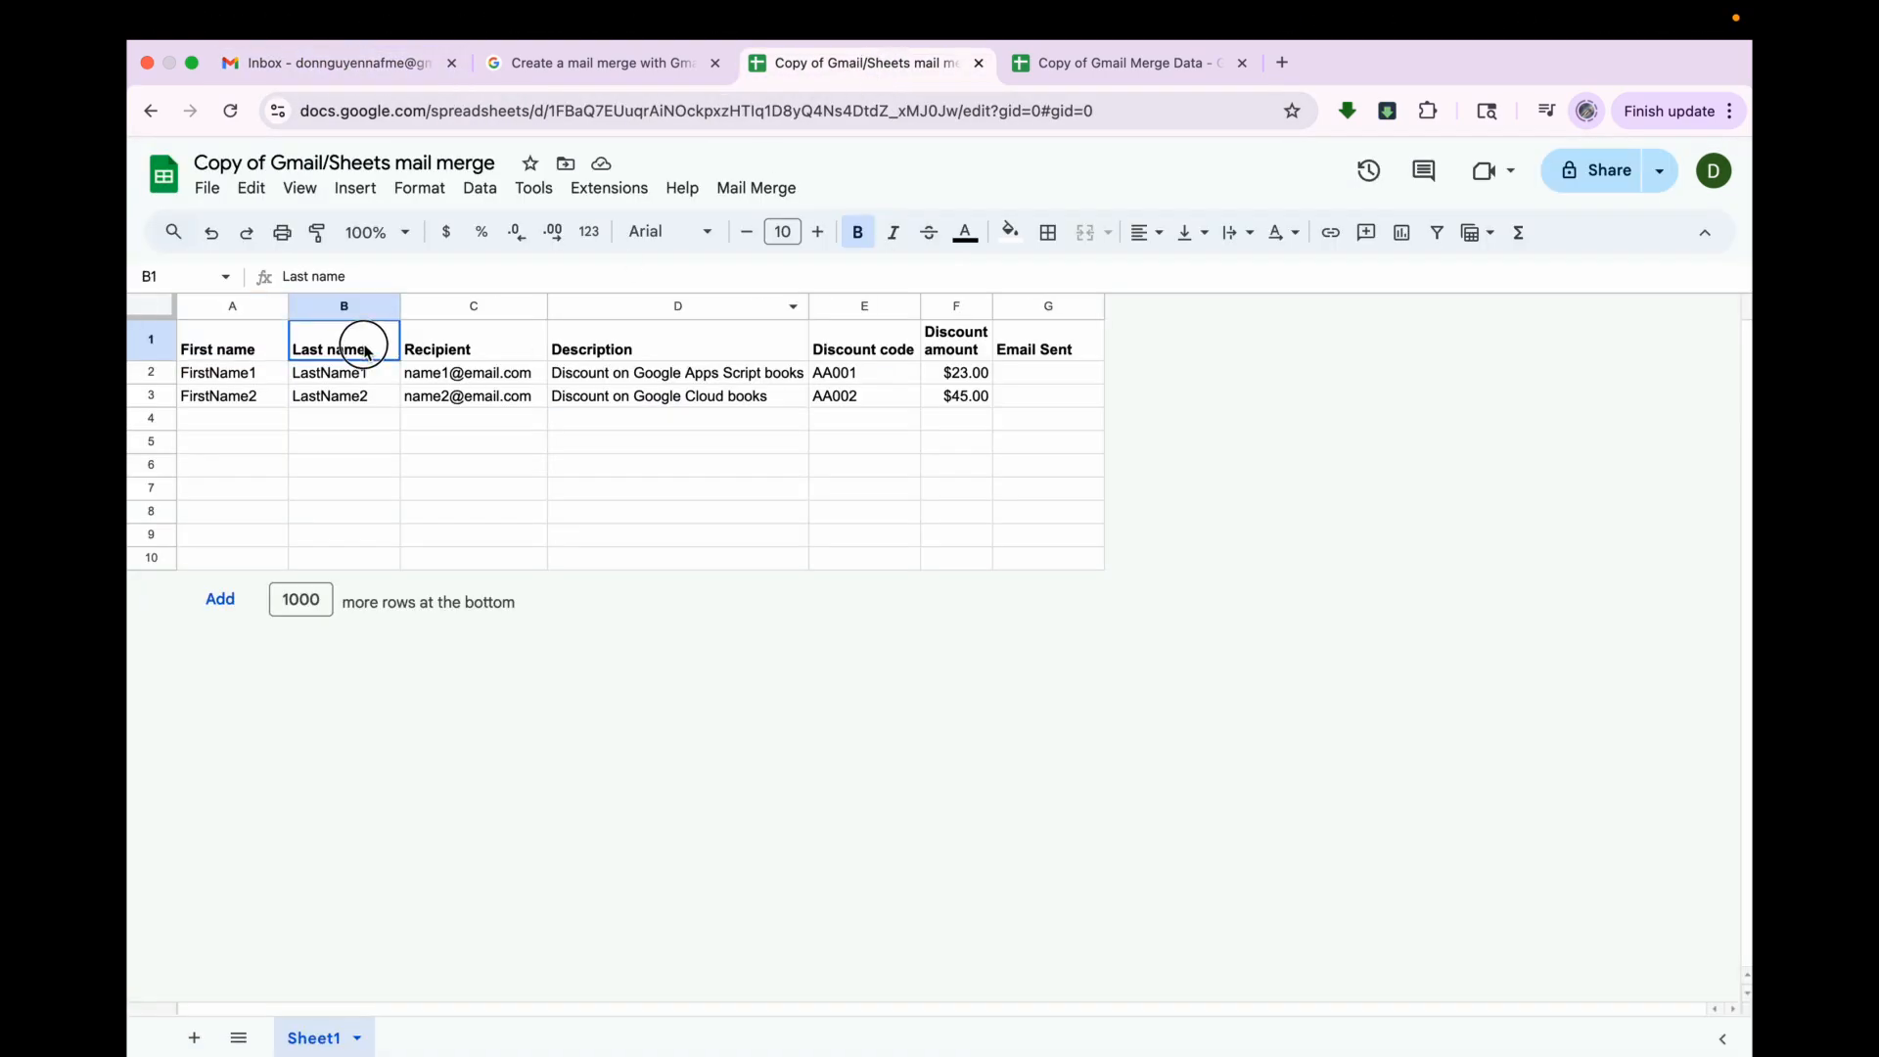
drag(364, 350, 1060, 361)
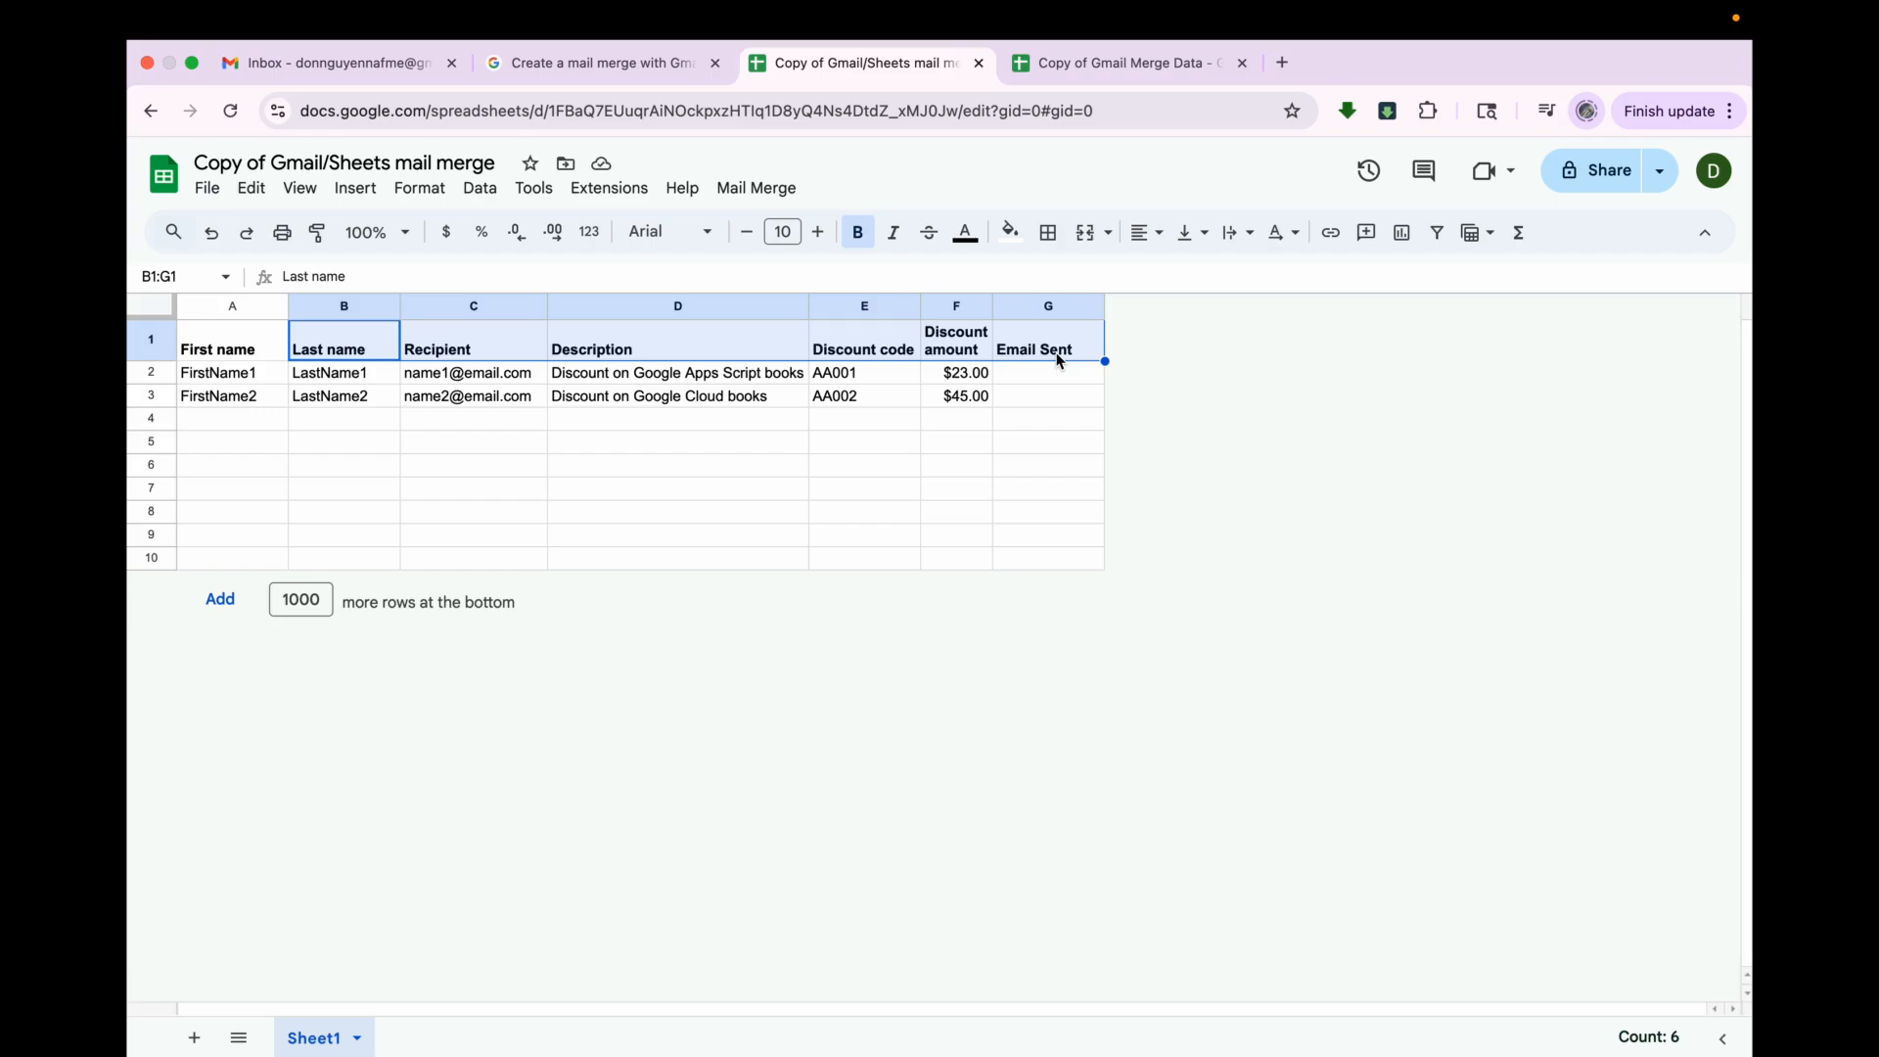
click(964, 422)
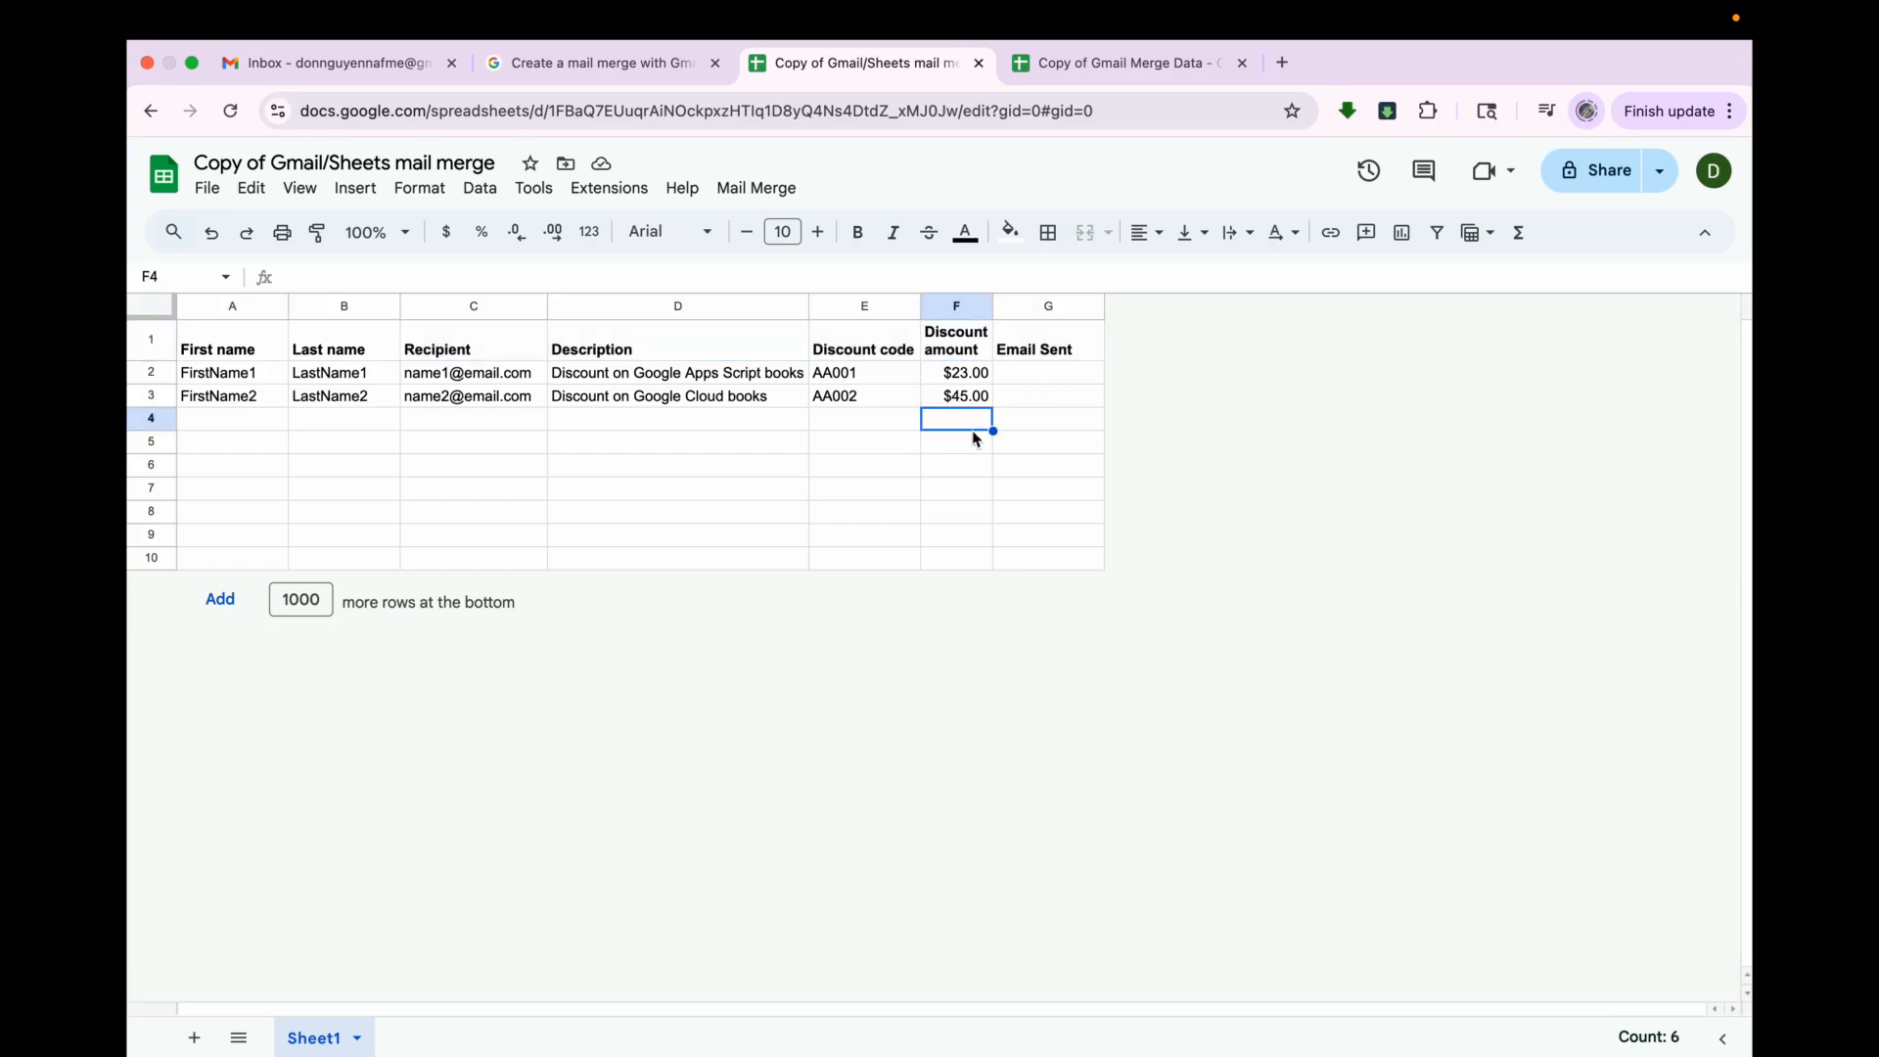
- Fill the Recipient header cell C1 with red
click(490, 348)
click(1057, 352)
click(513, 349)
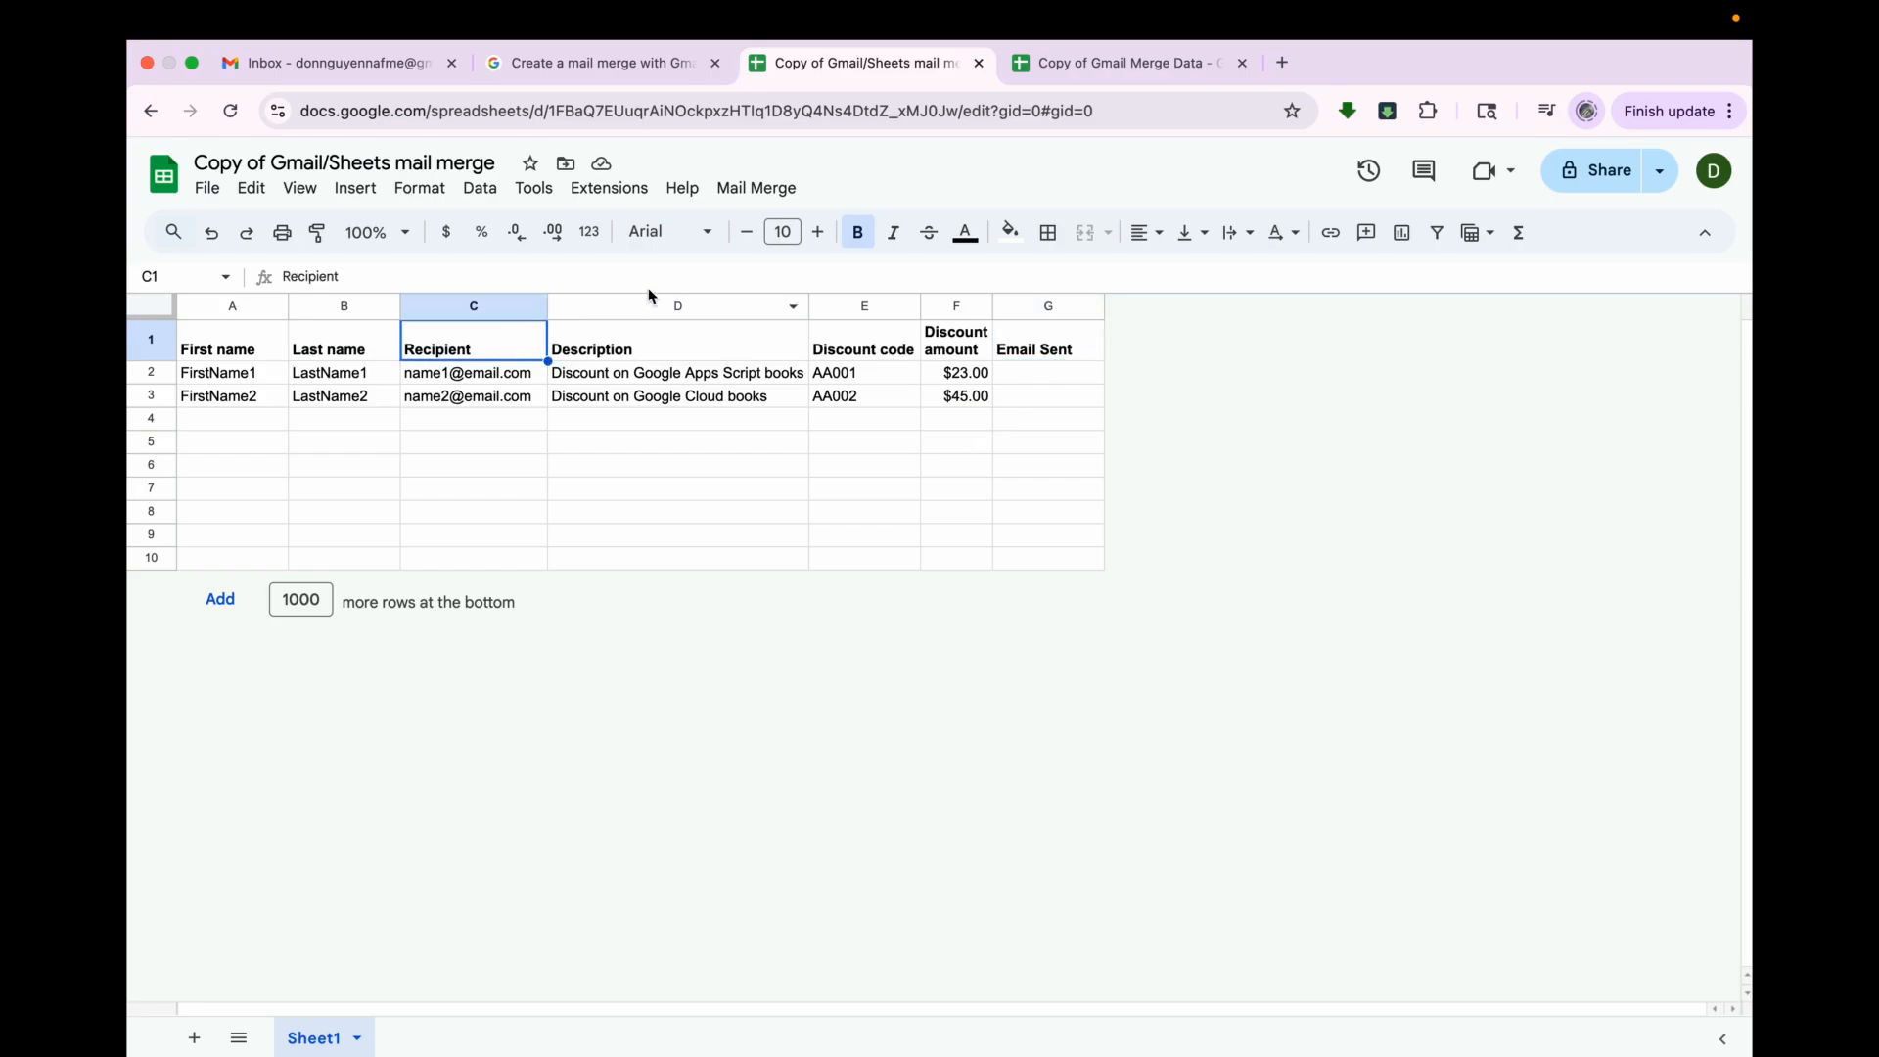
click(1009, 234)
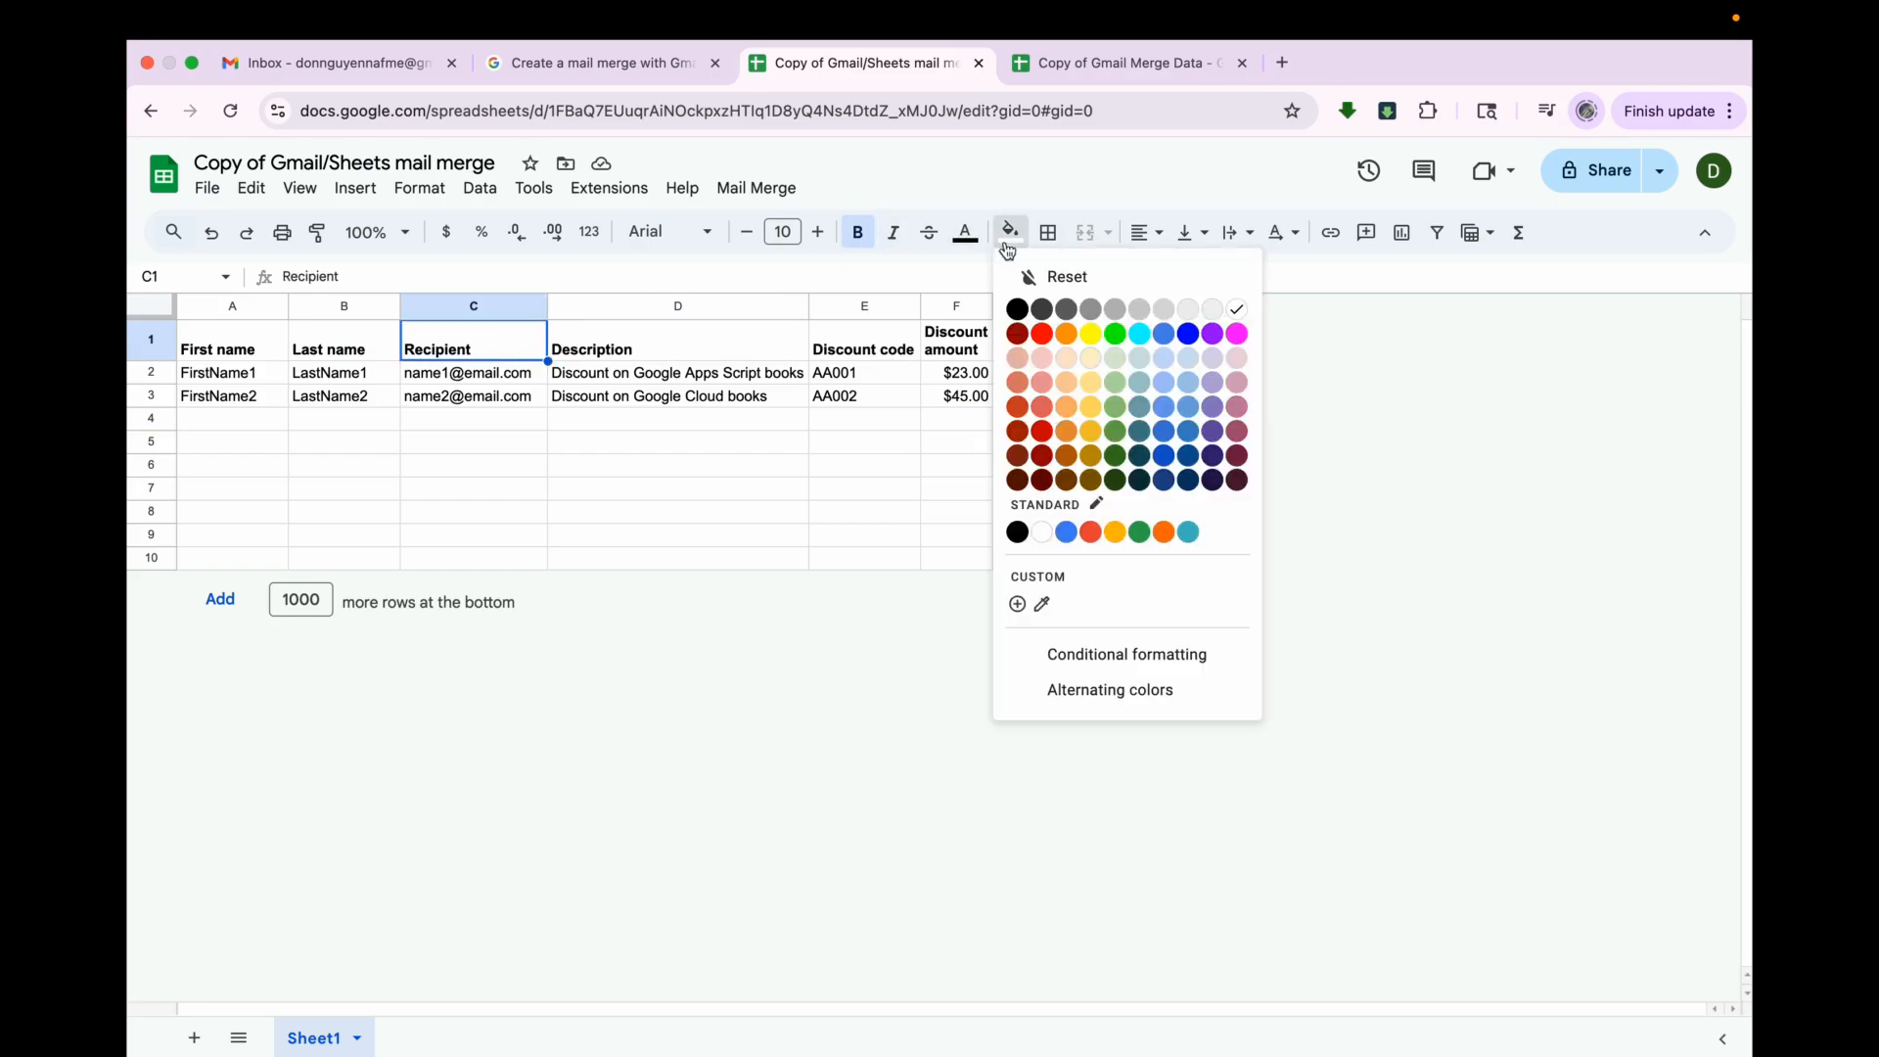
click(1042, 334)
click(993, 416)
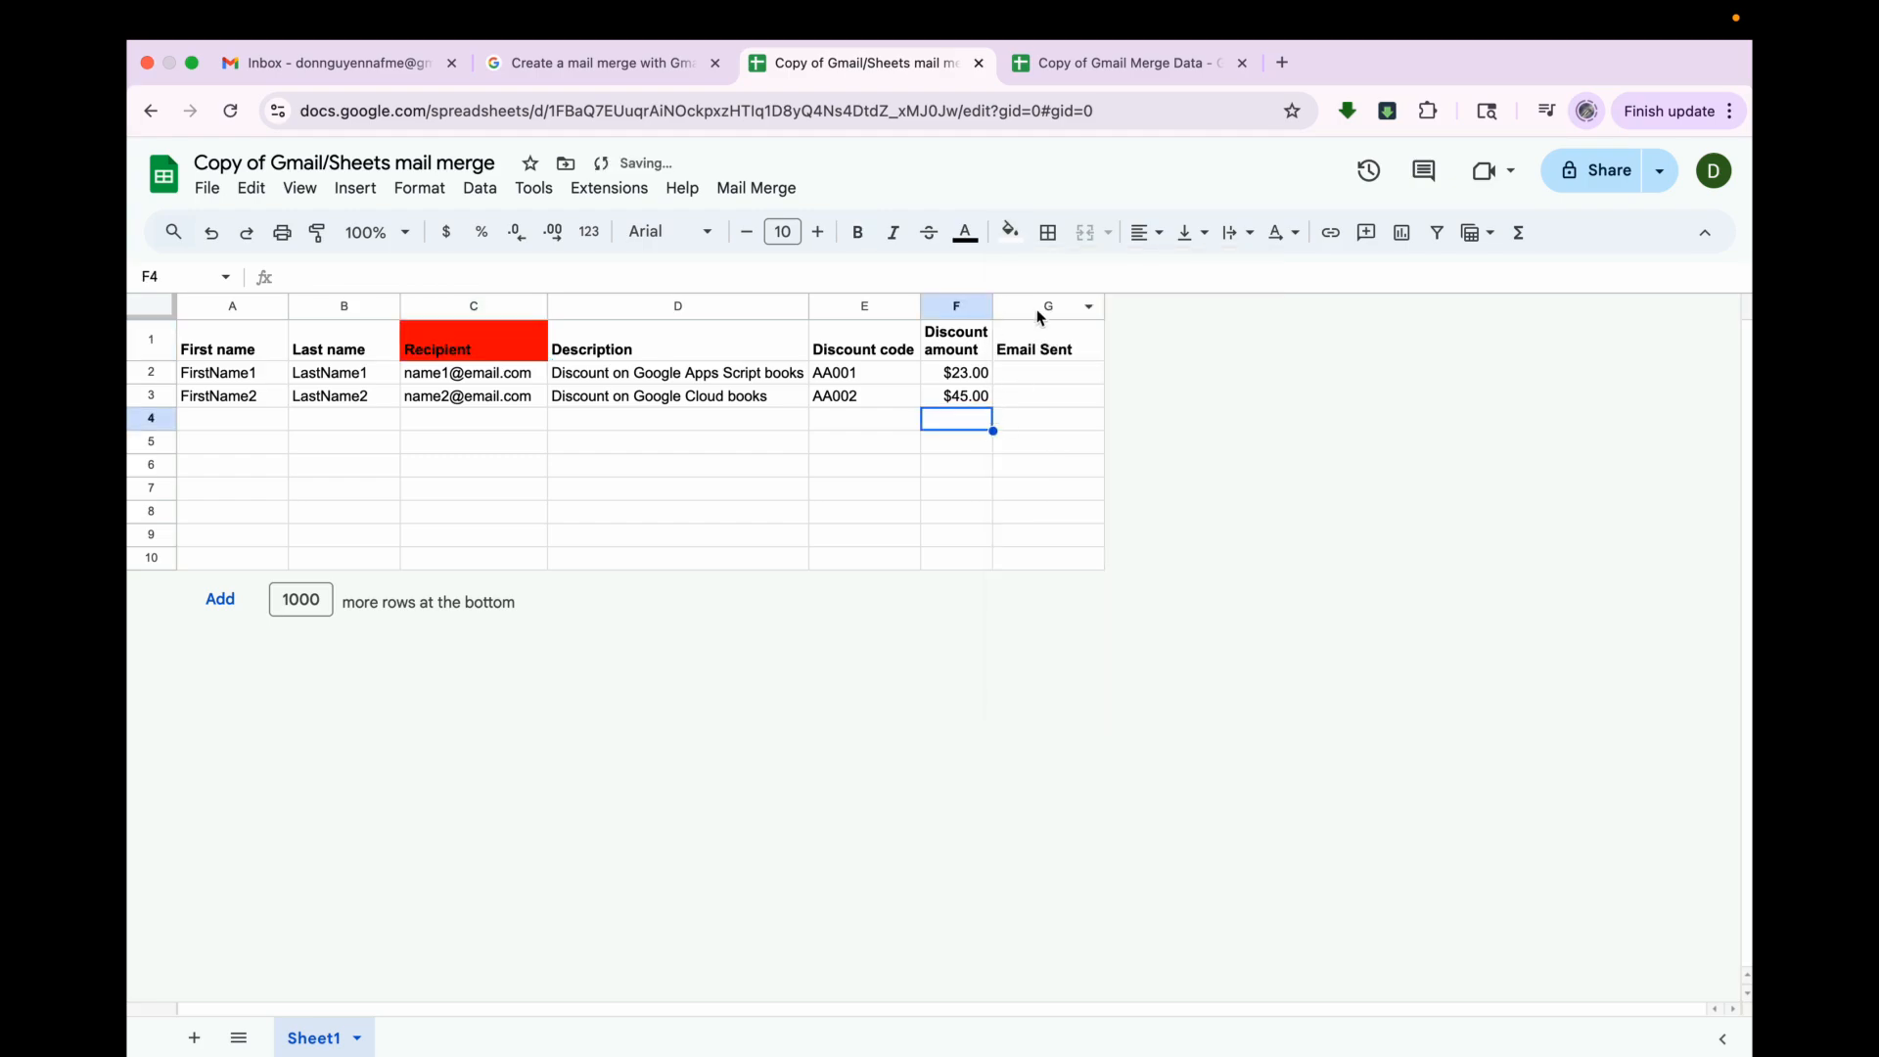
- Fill the entire Email Sent column G with red
click(1043, 311)
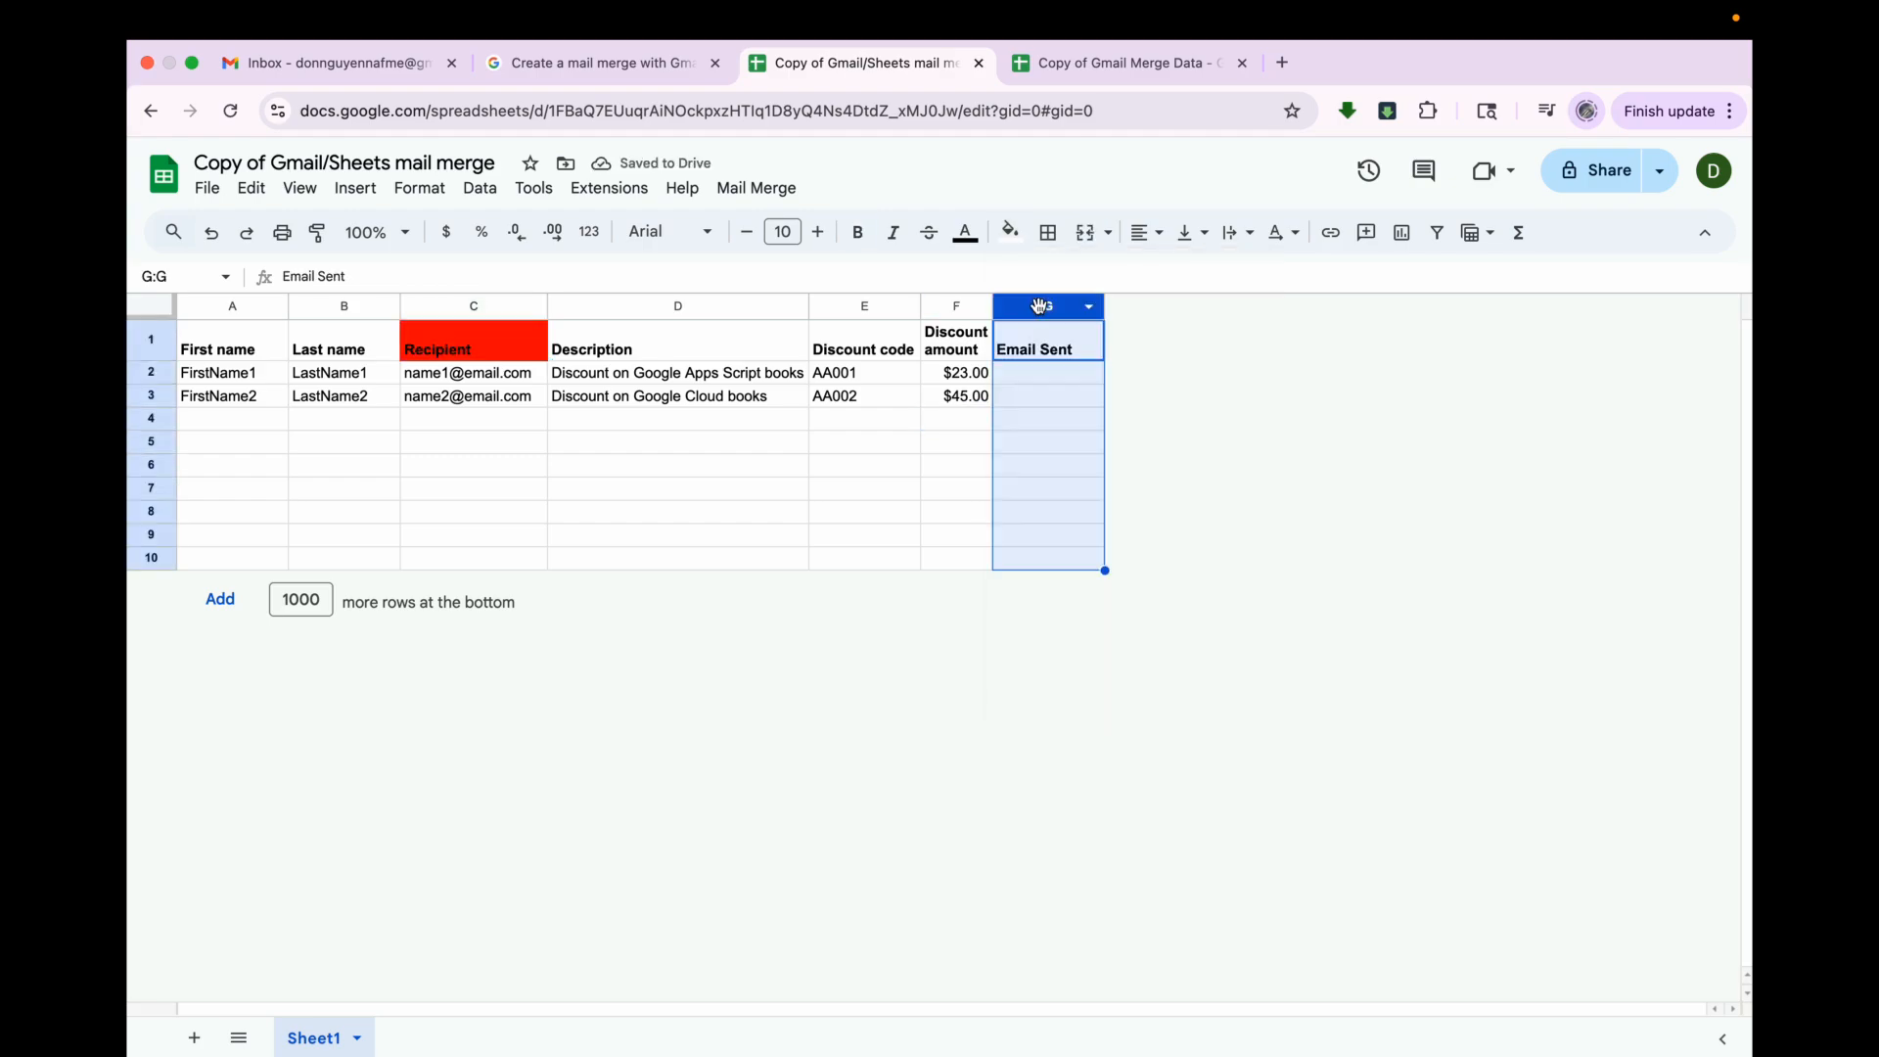
click(1009, 235)
click(1041, 334)
click(1045, 470)
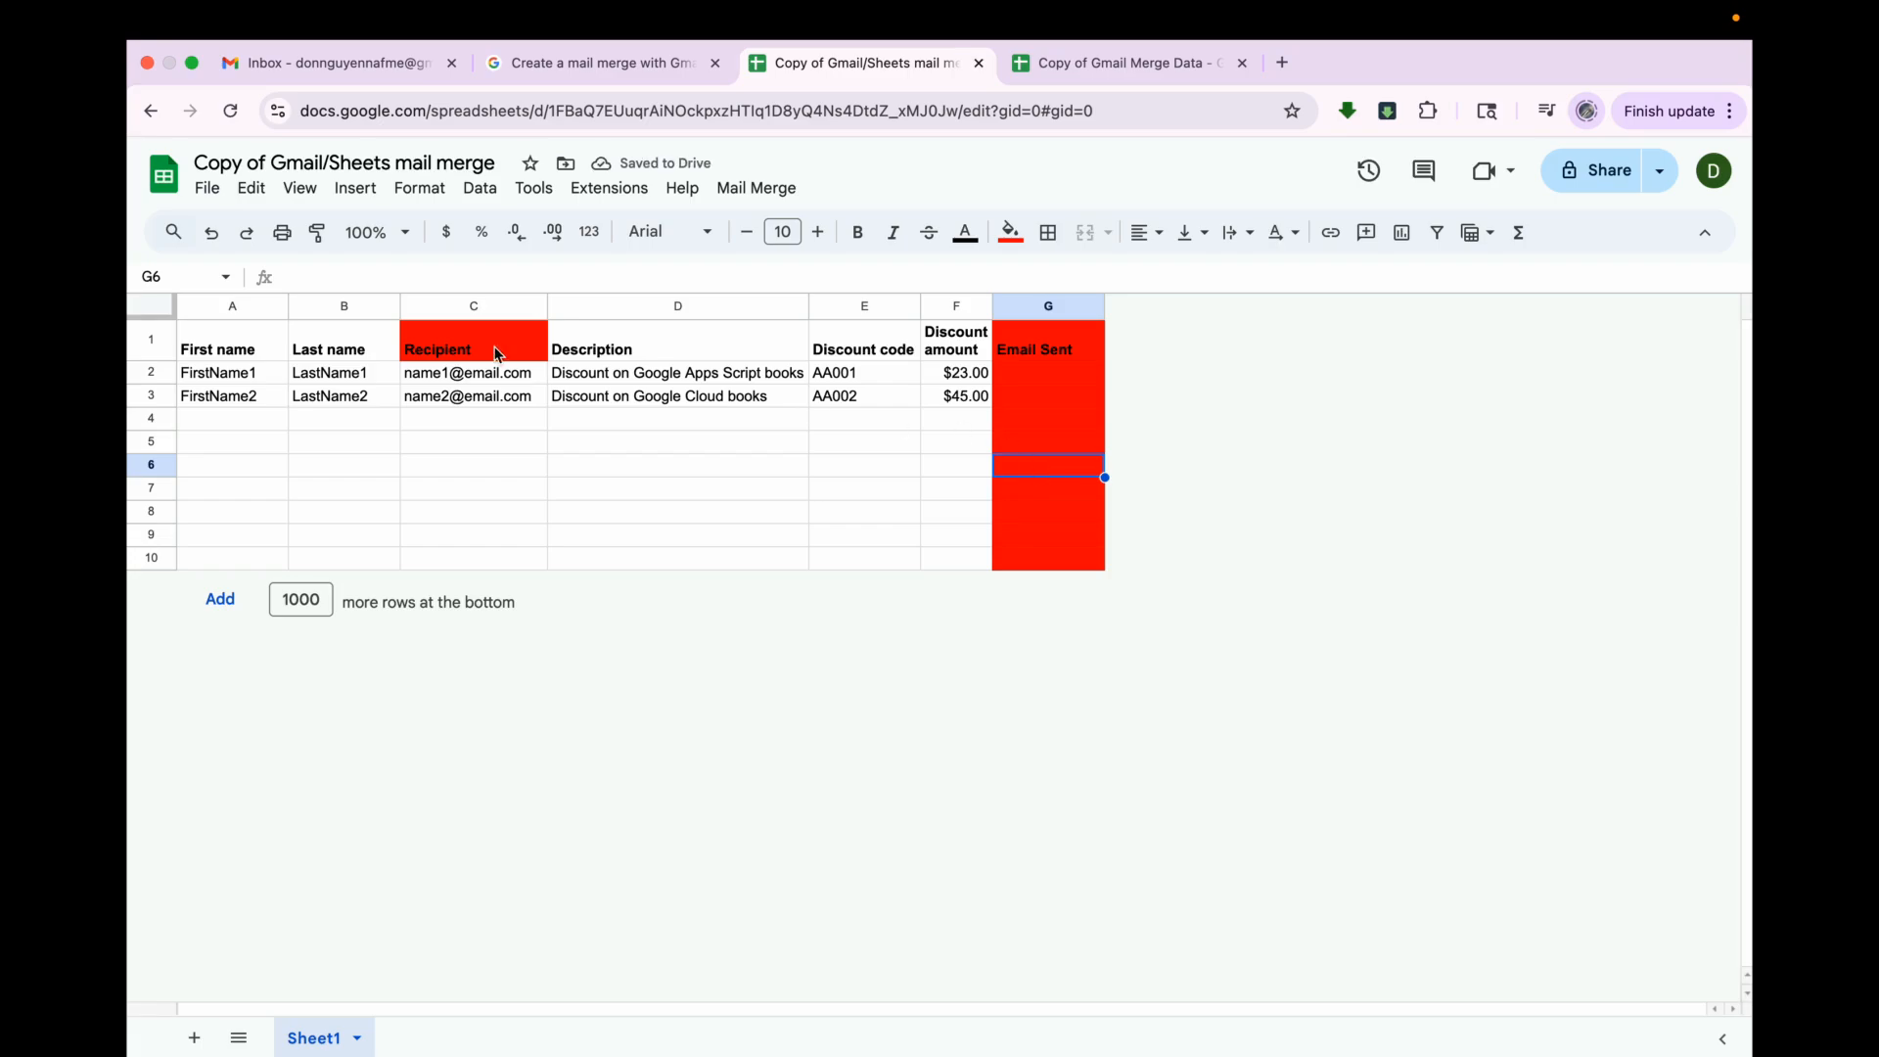
- Clear the sample recipient data below the header row, in cells A2:G6
click(1088, 354)
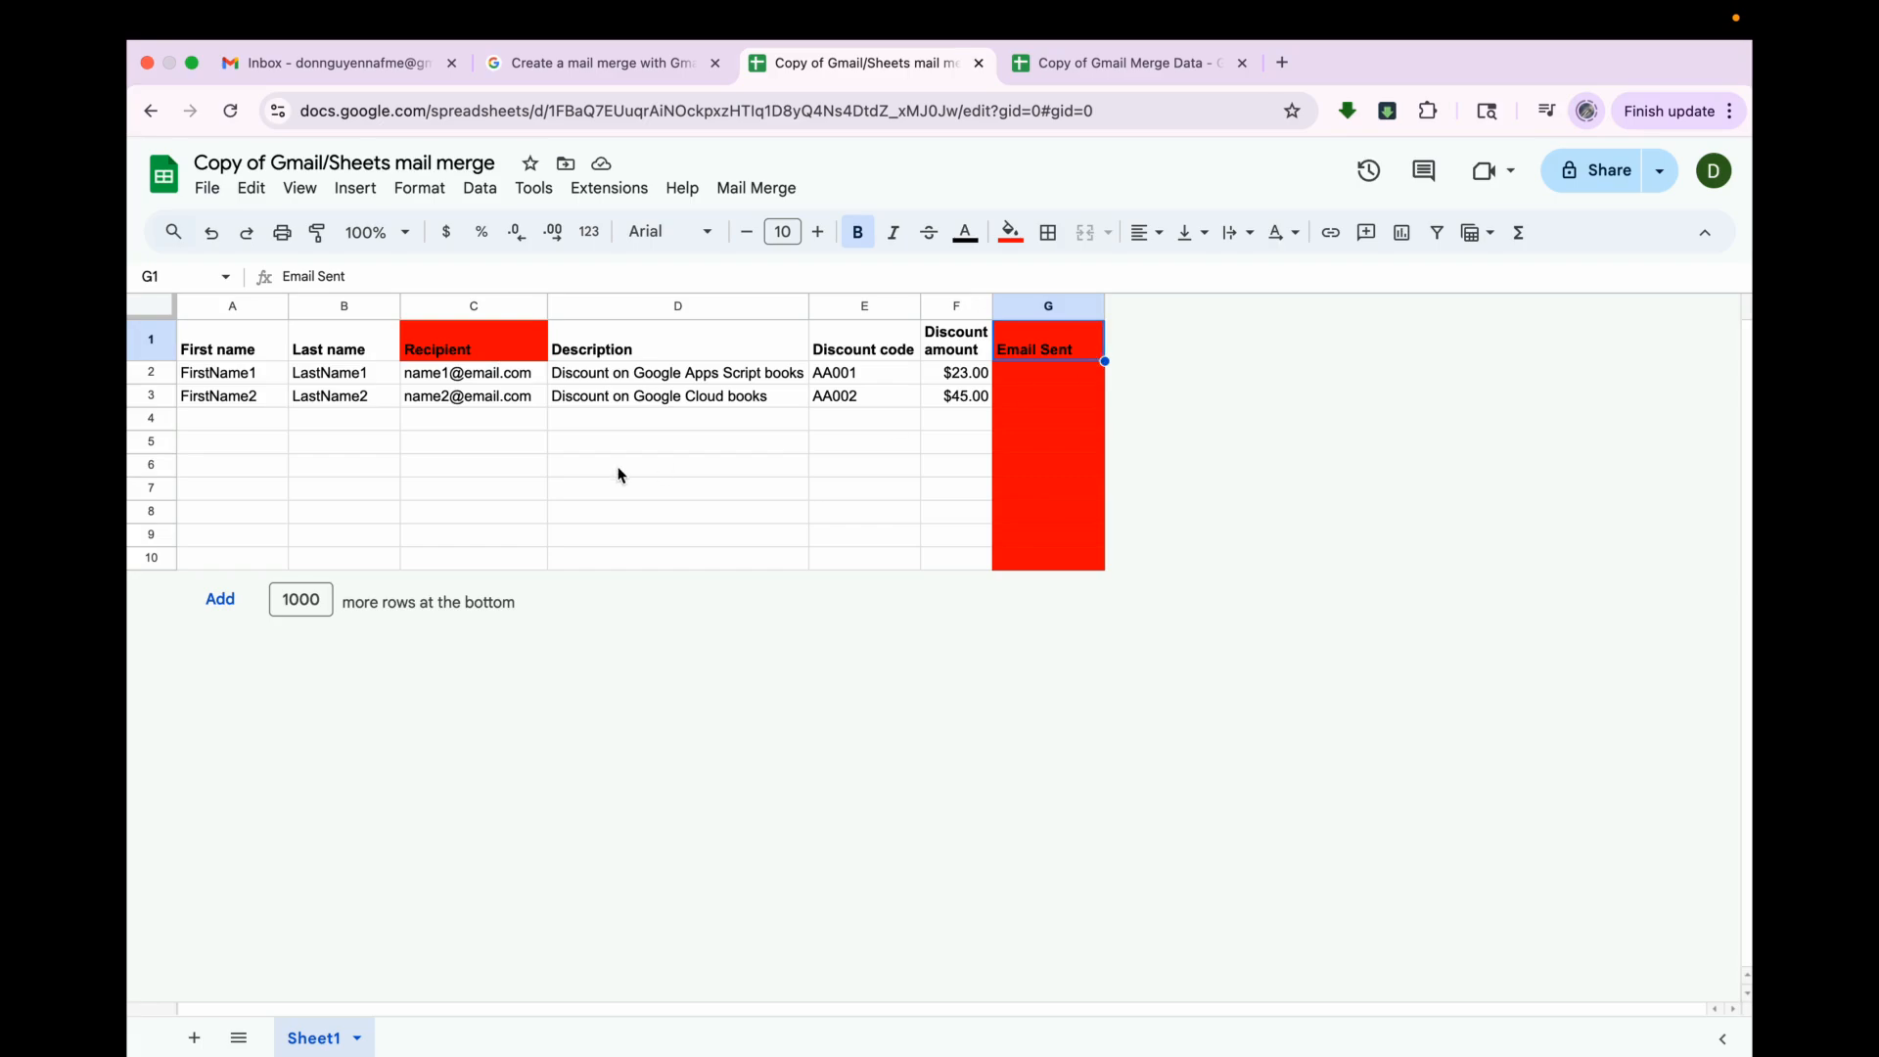
click(1043, 377)
drag(1045, 380, 1037, 577)
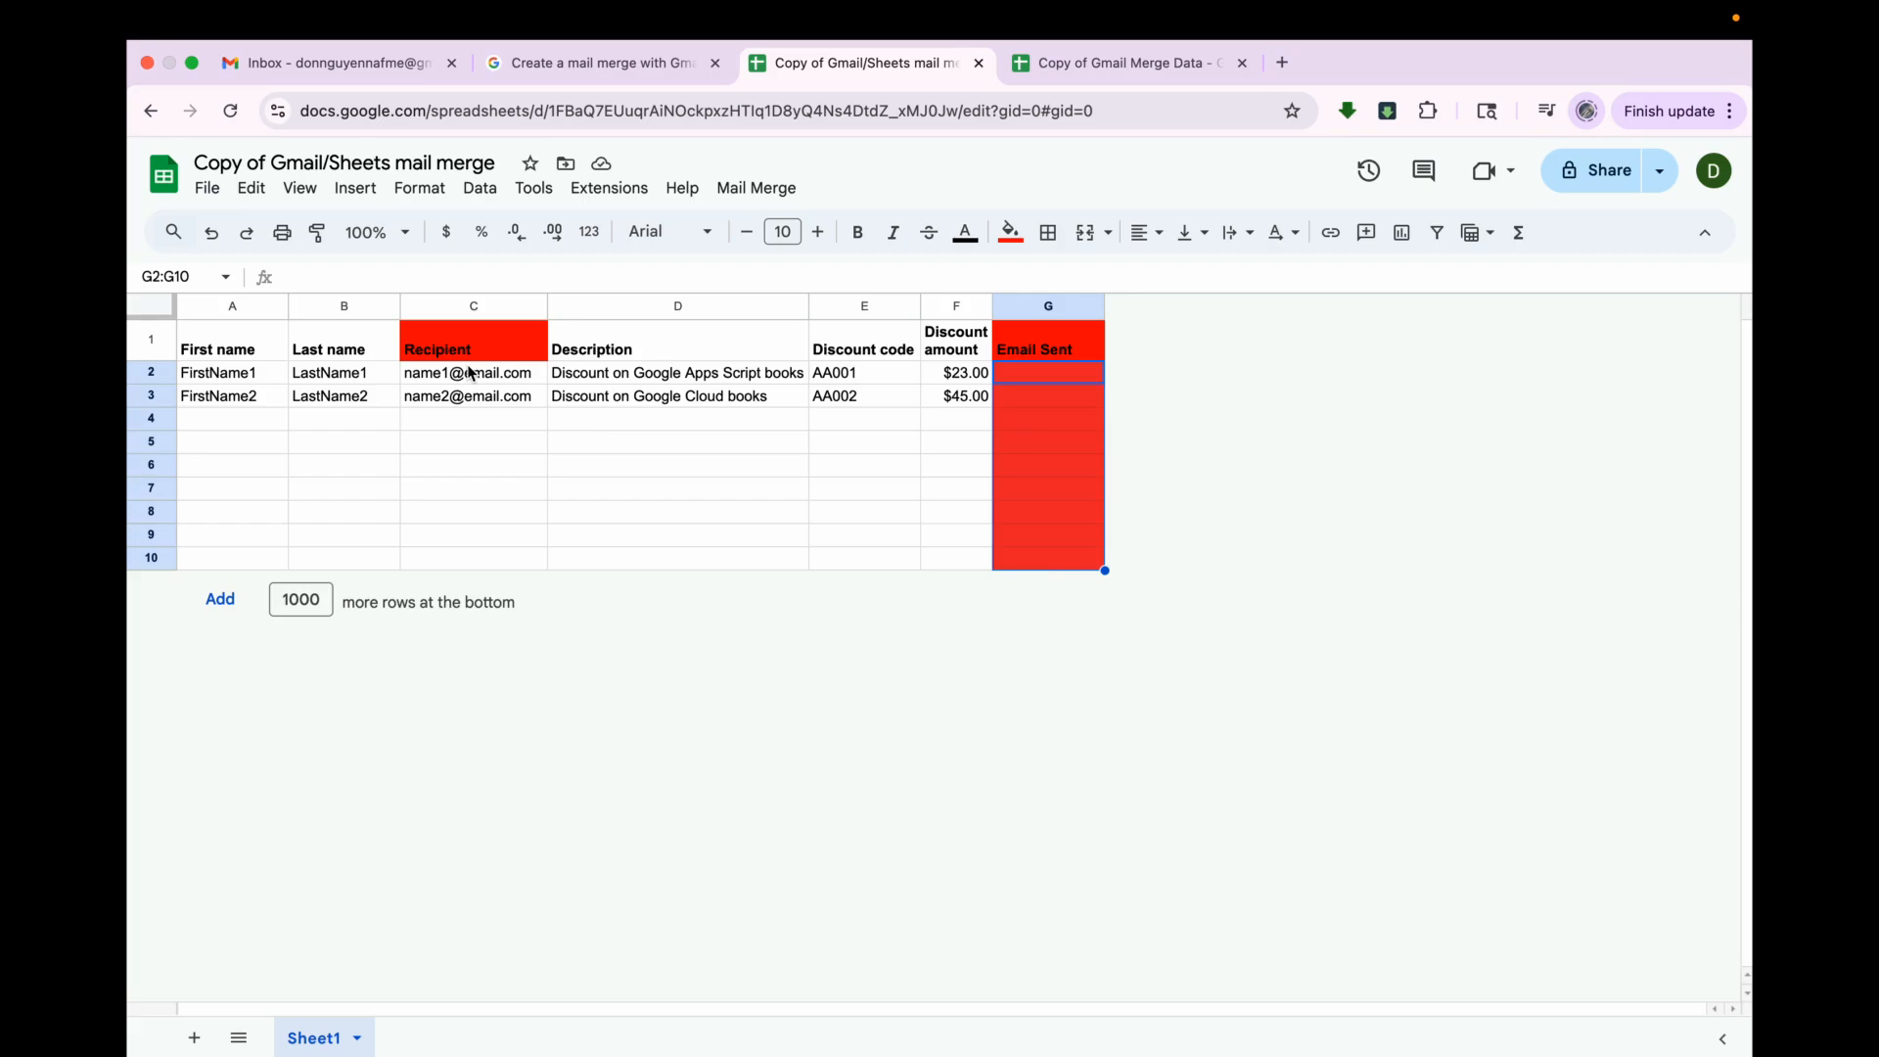
drag(231, 372, 1016, 464)
key(Delete)
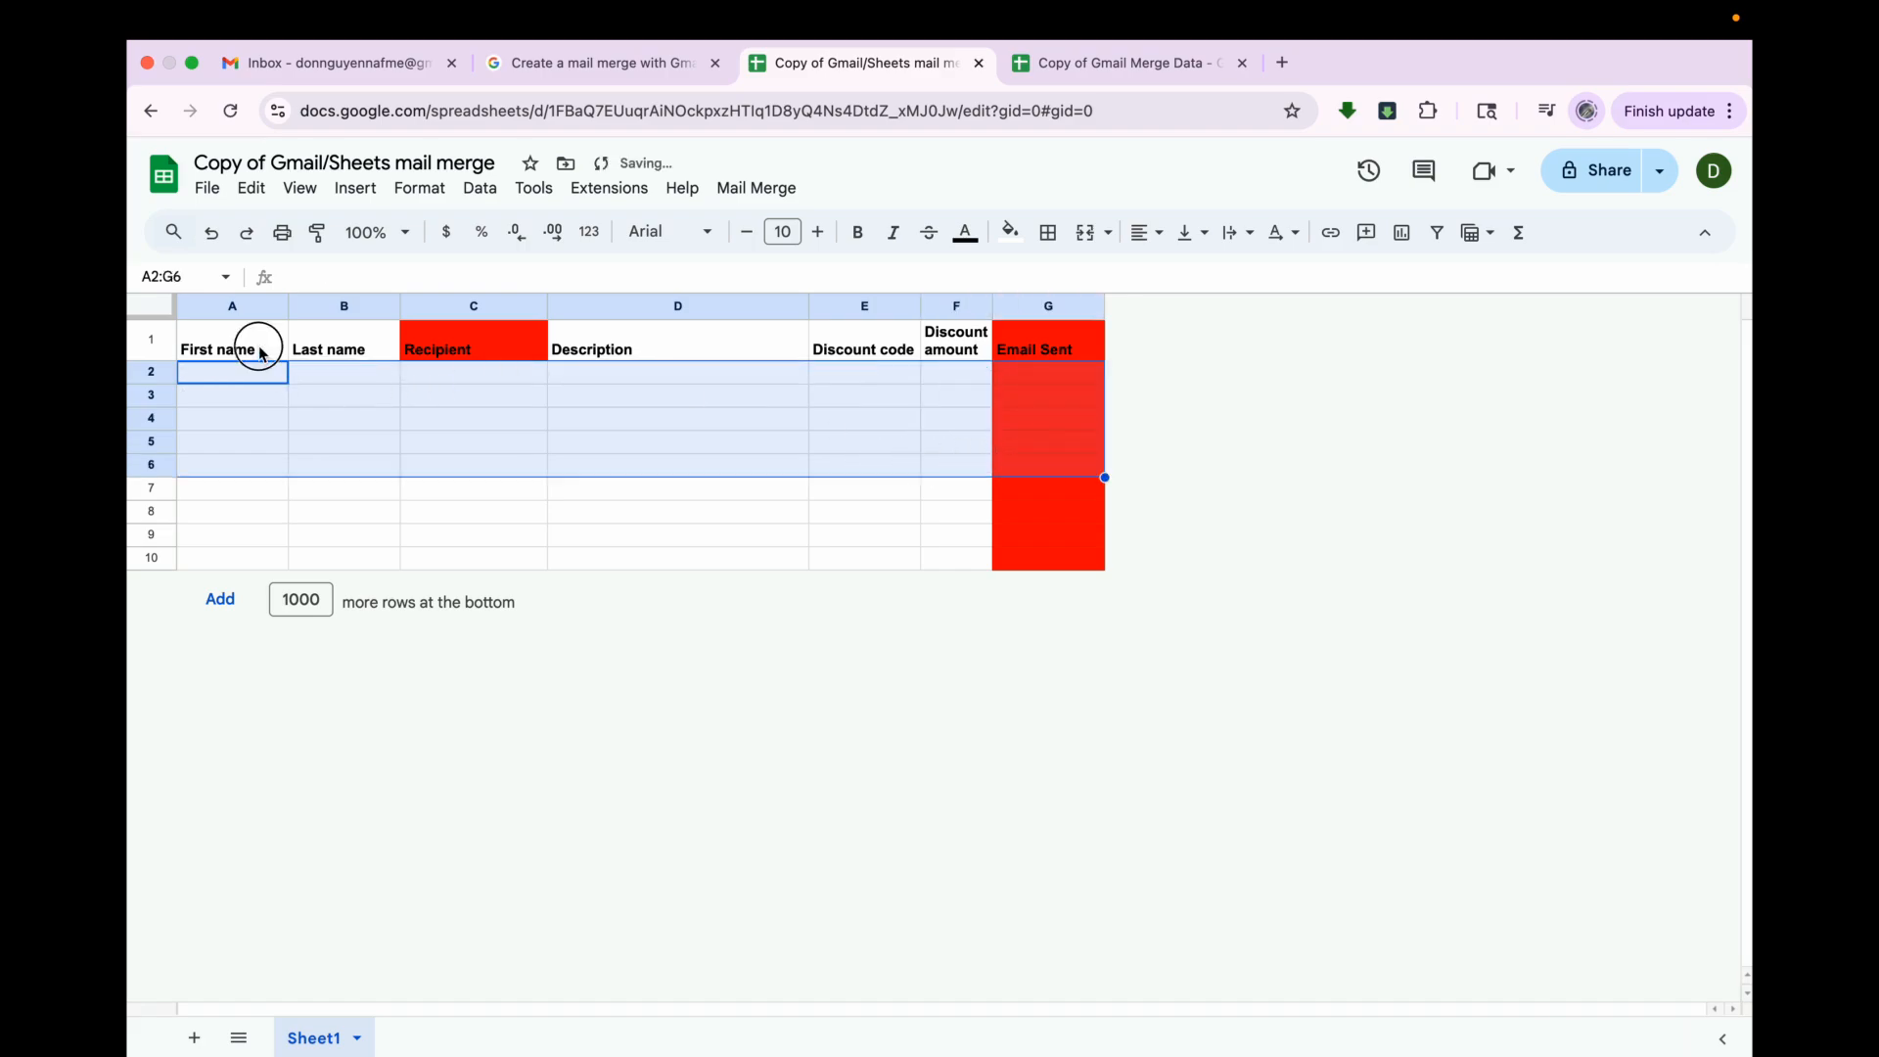
- Review the Gmail draft's subject line and greeting placeholder against the column headers of the merge sheet
click(332, 352)
click(574, 338)
click(333, 62)
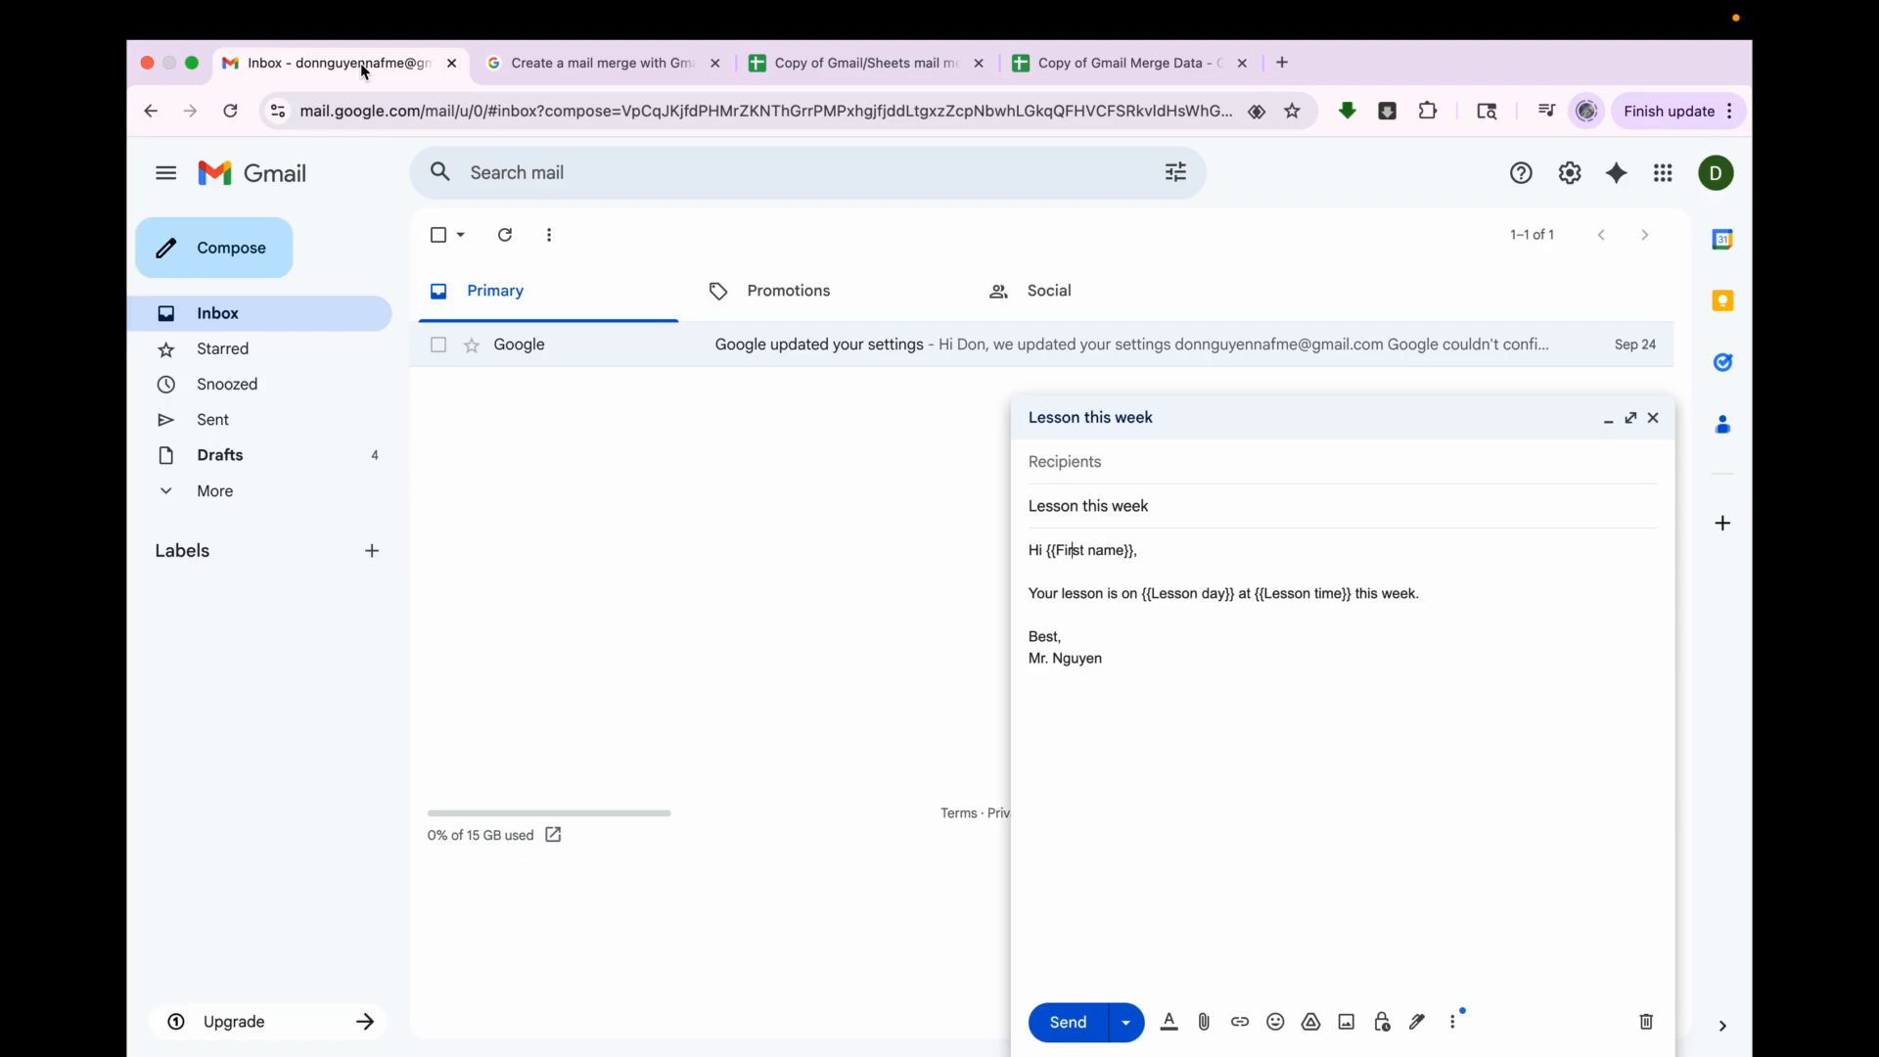
click(1160, 501)
drag(1160, 501, 998, 503)
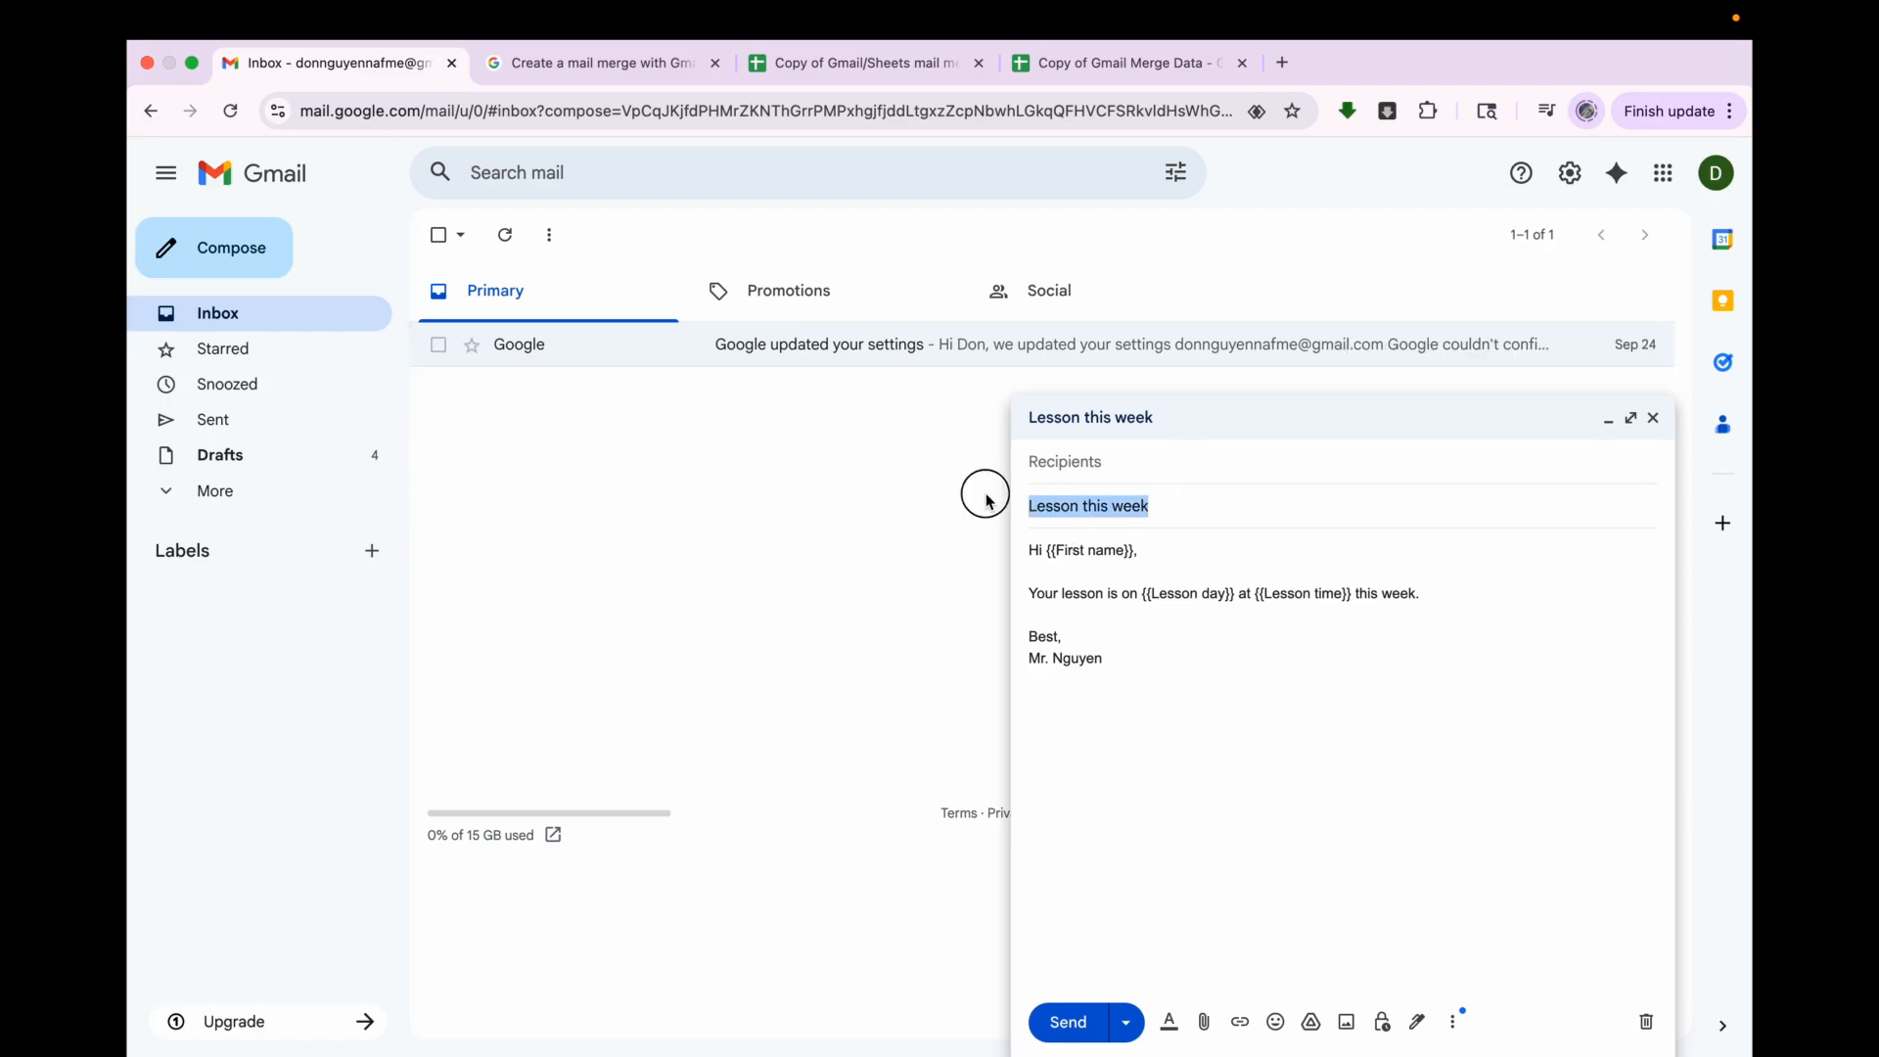
click(886, 63)
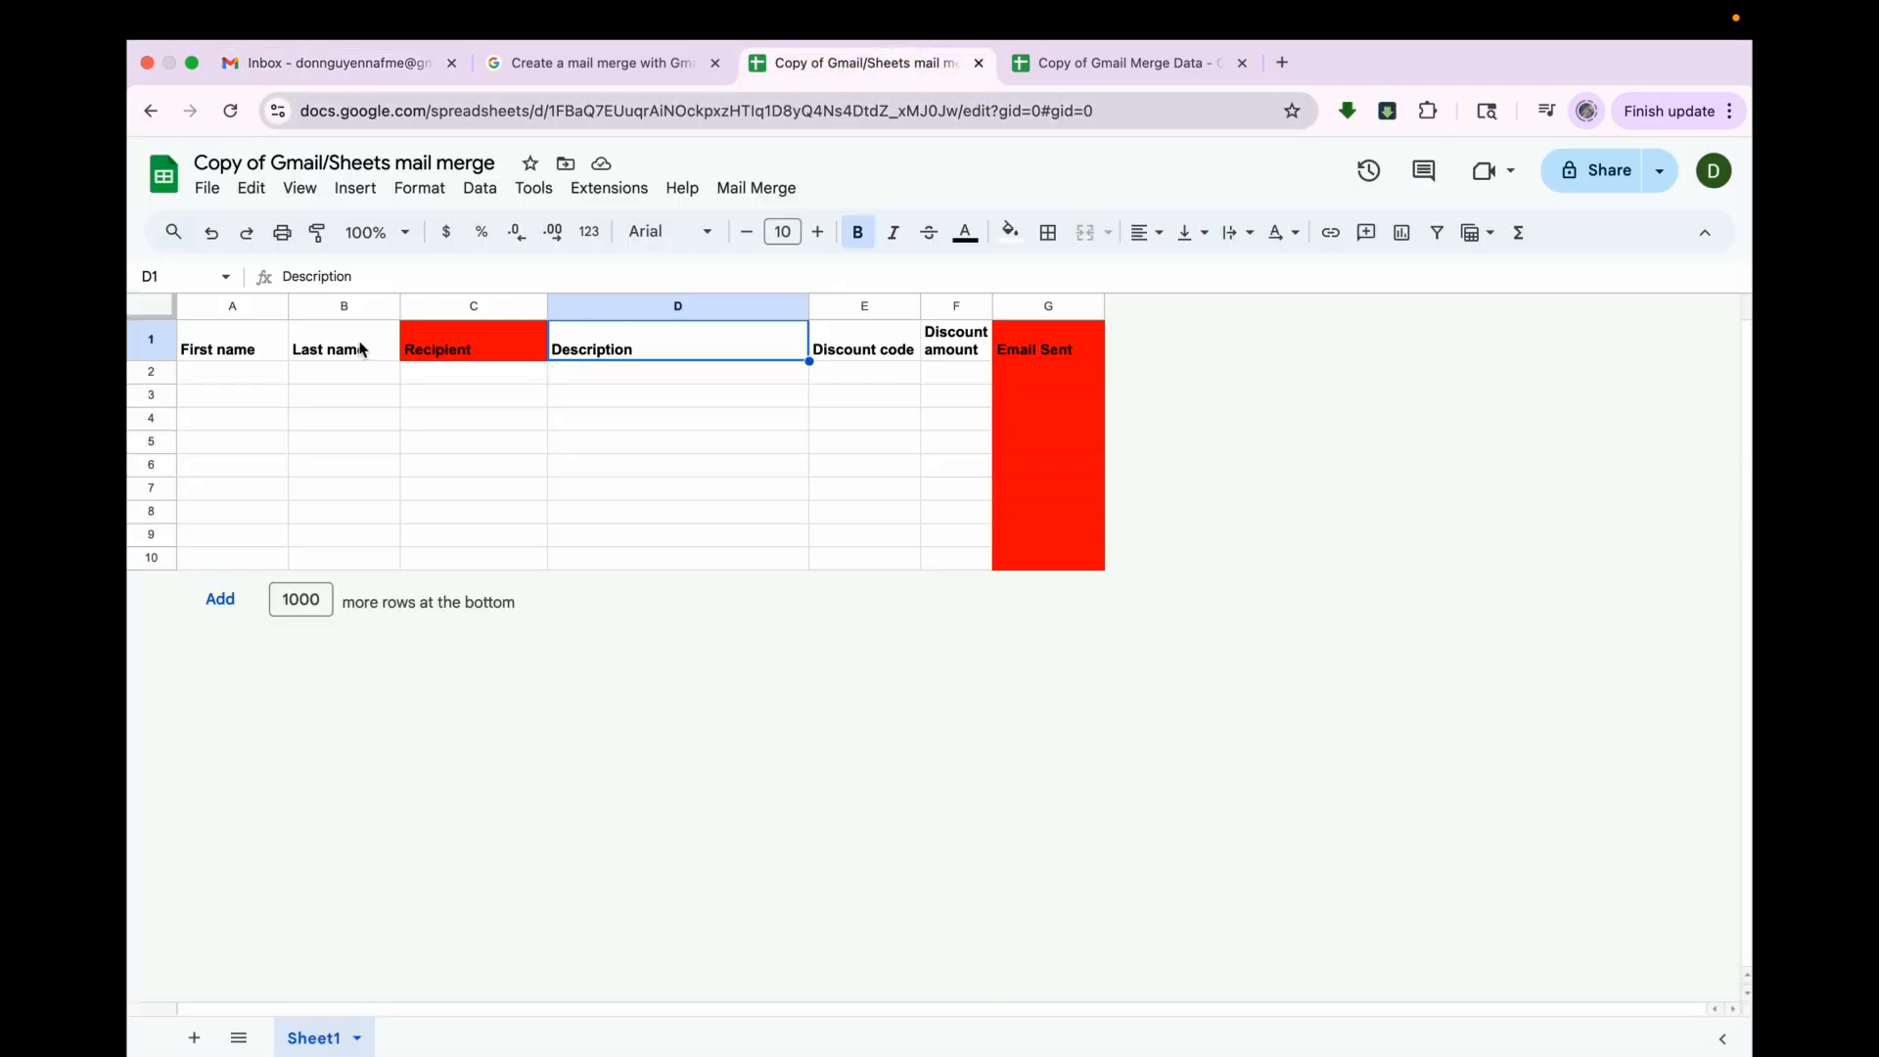
click(323, 65)
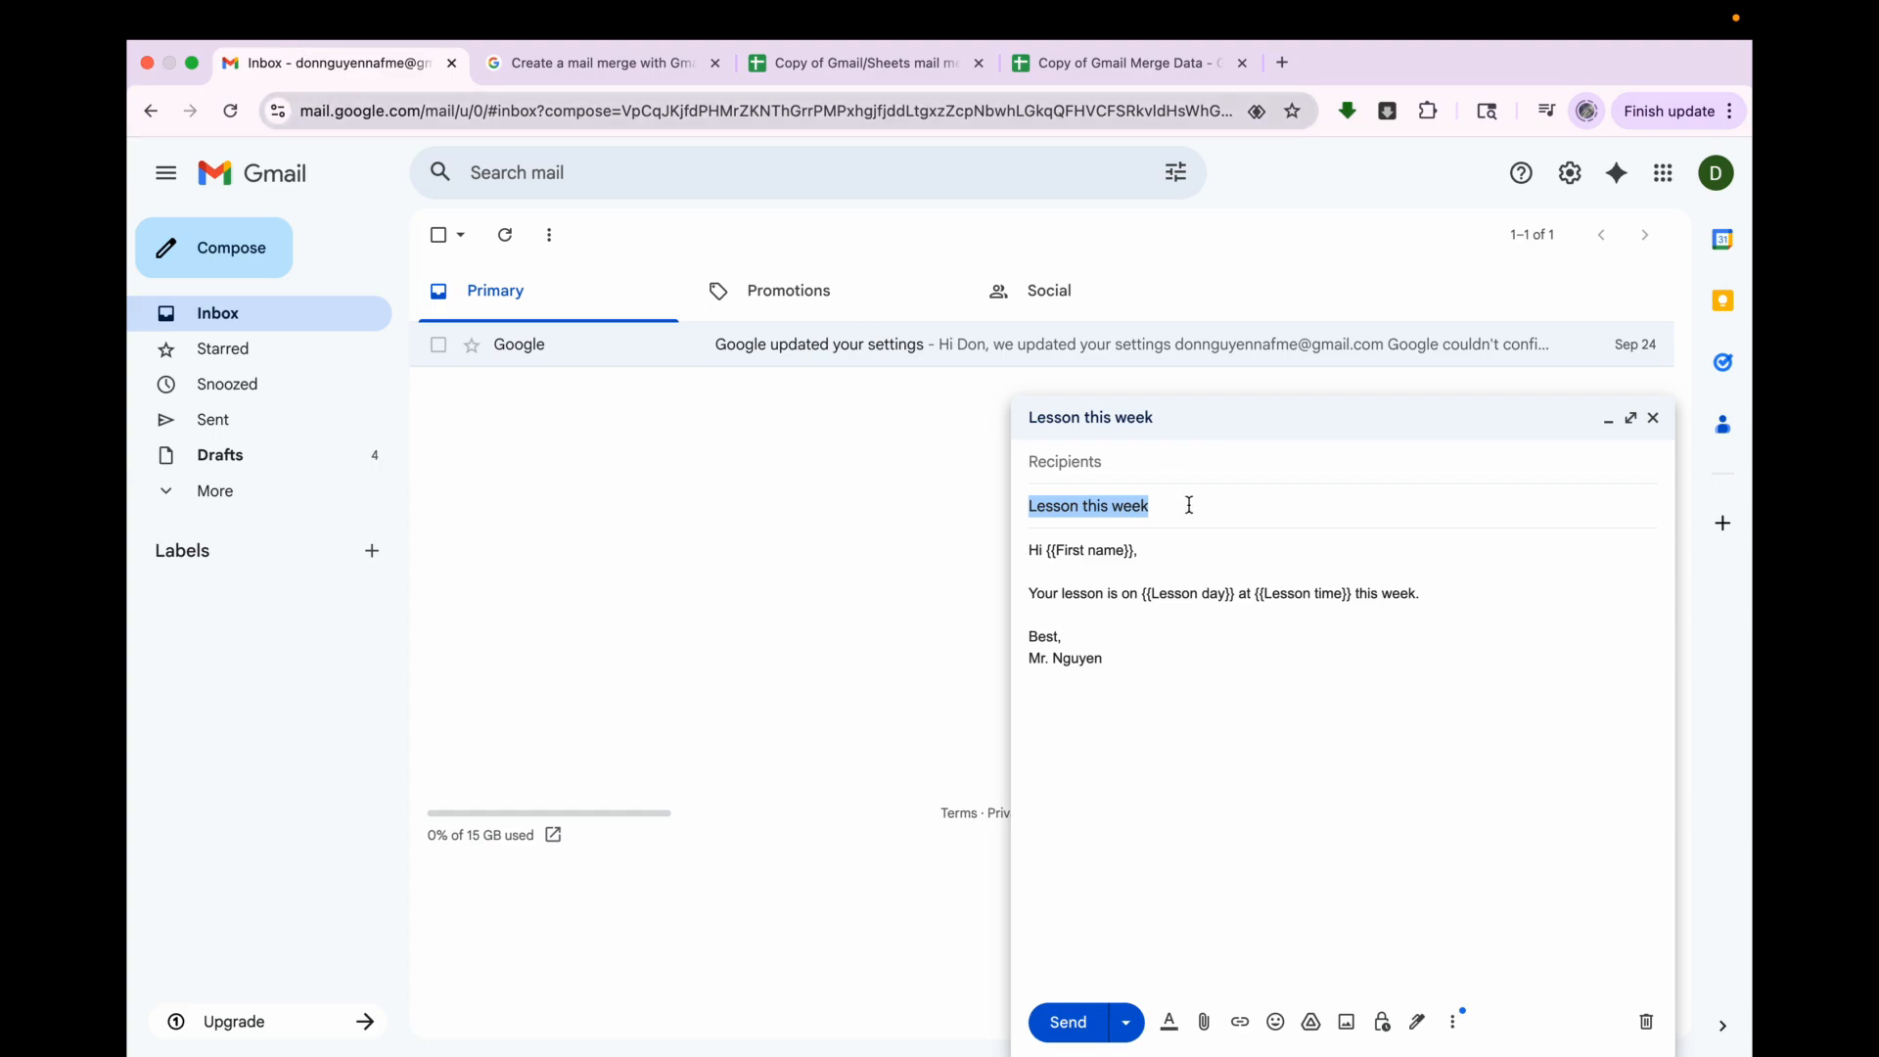
click(1074, 553)
click(881, 64)
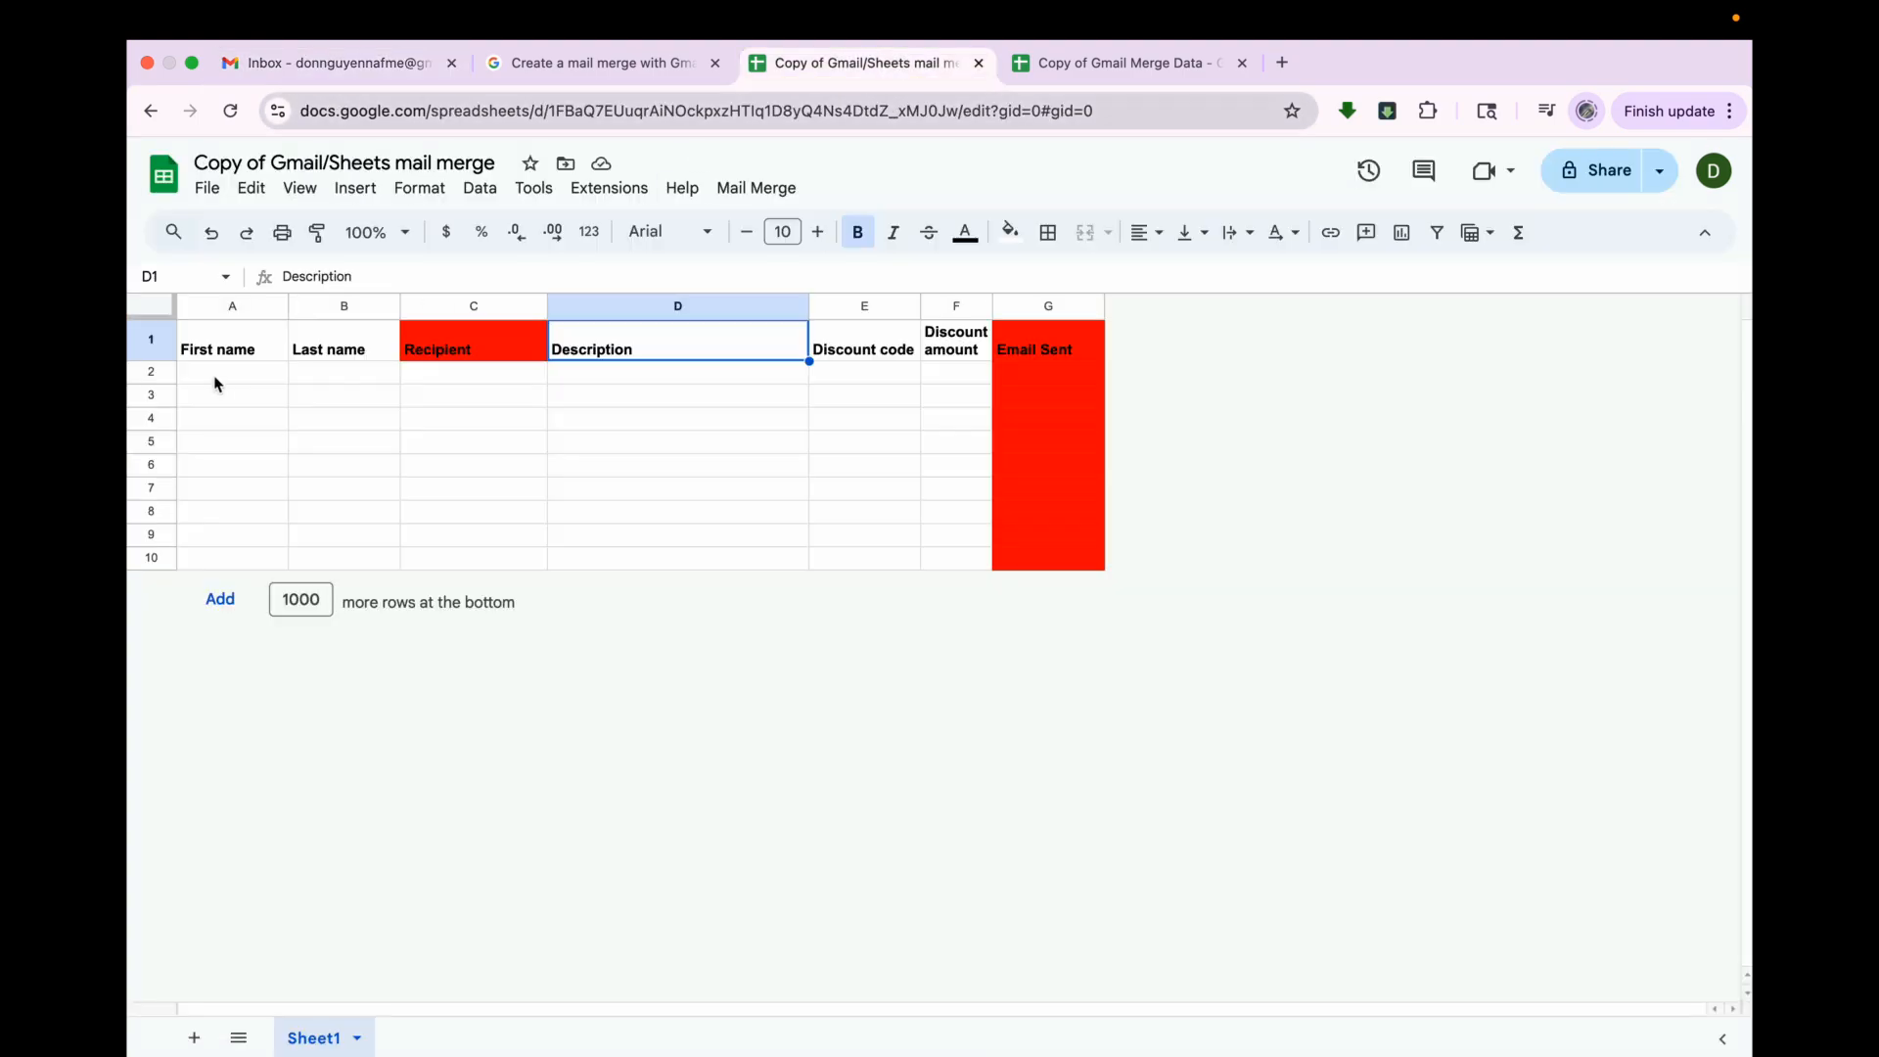
- Check the First name header against the draft's placeholders and clear the unneeded Last name header in B1
click(237, 356)
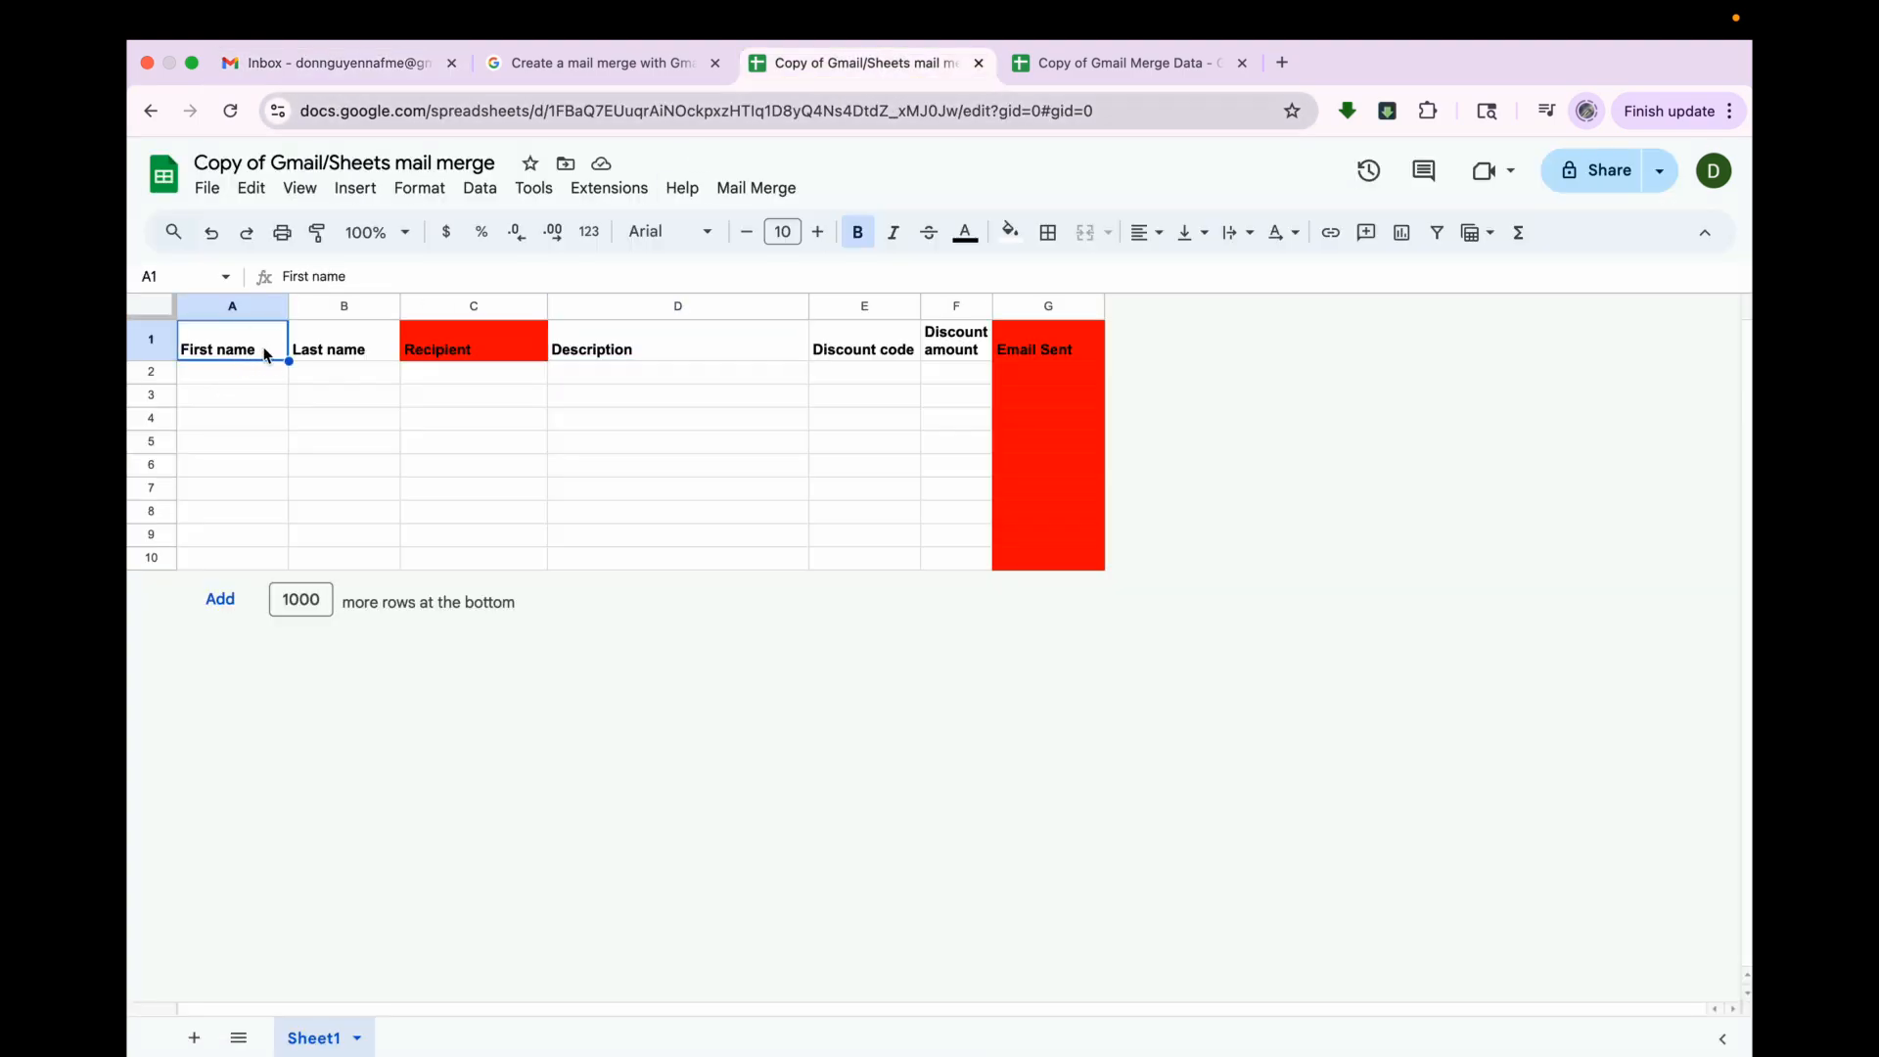
click(378, 62)
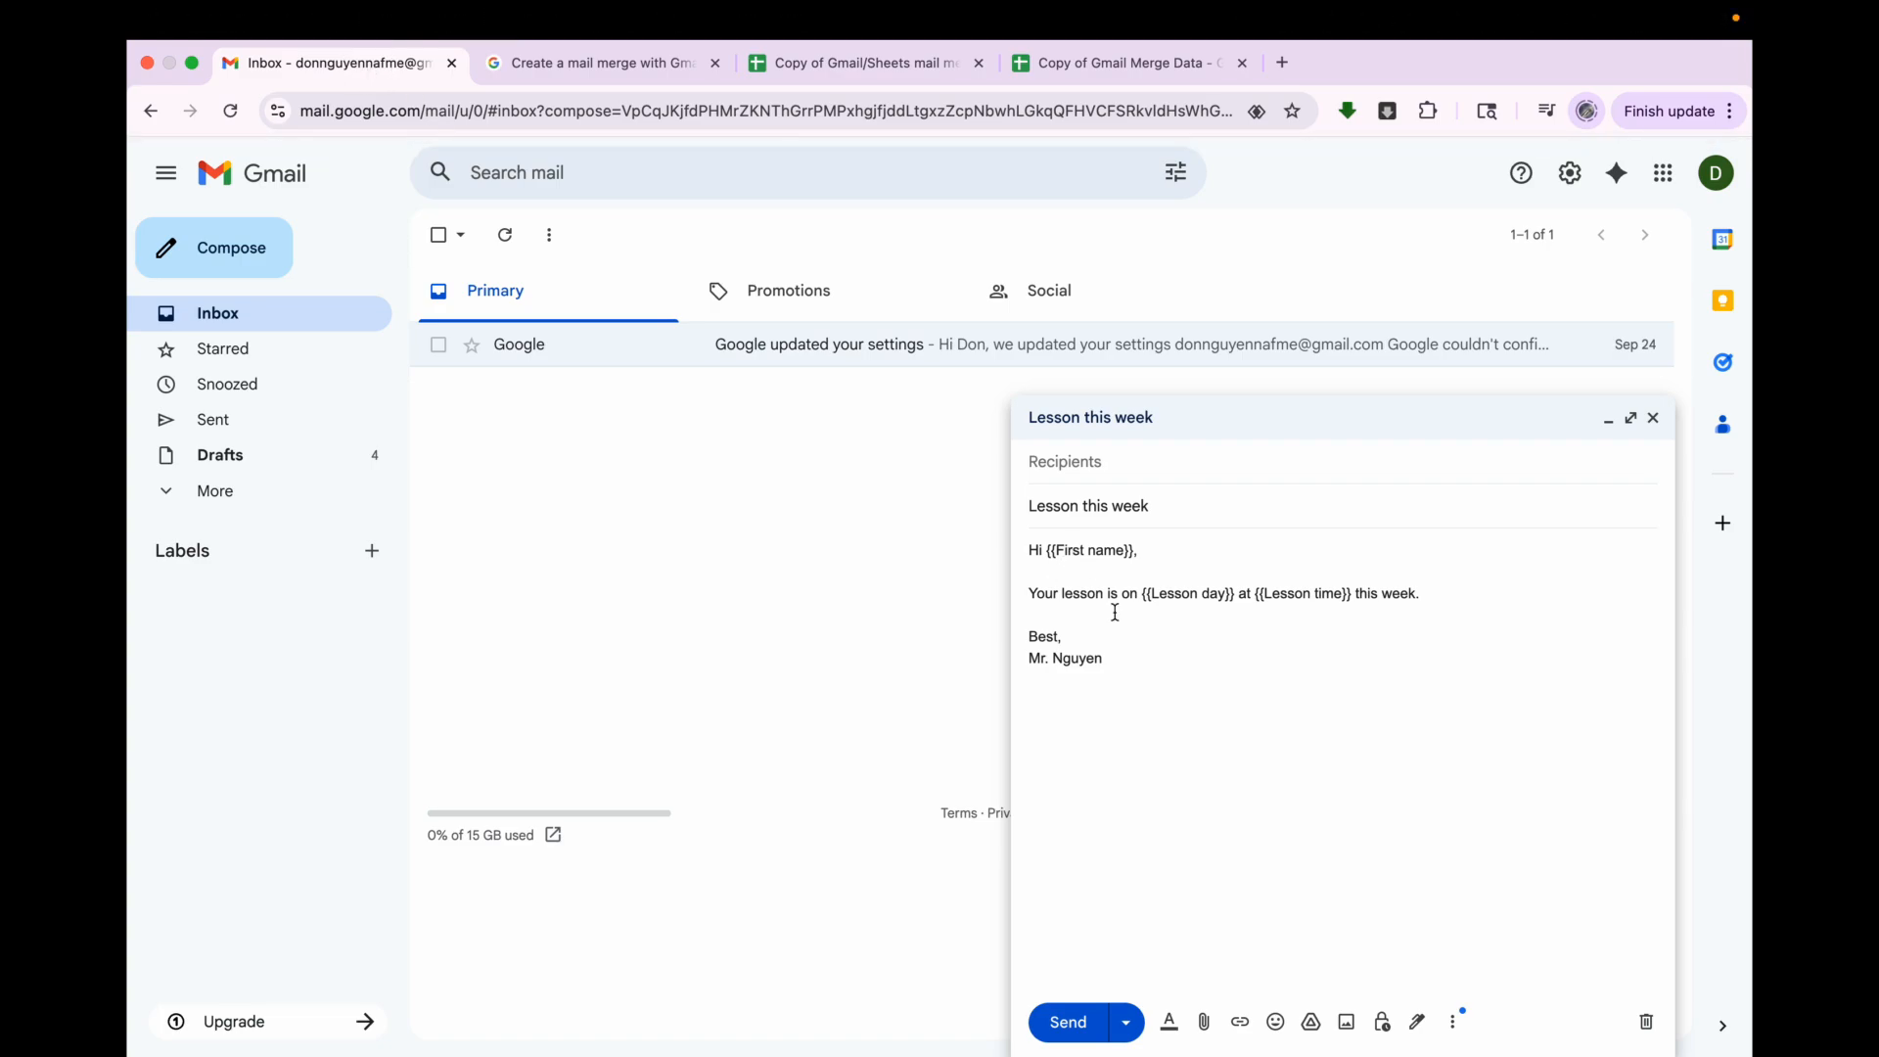
click(846, 63)
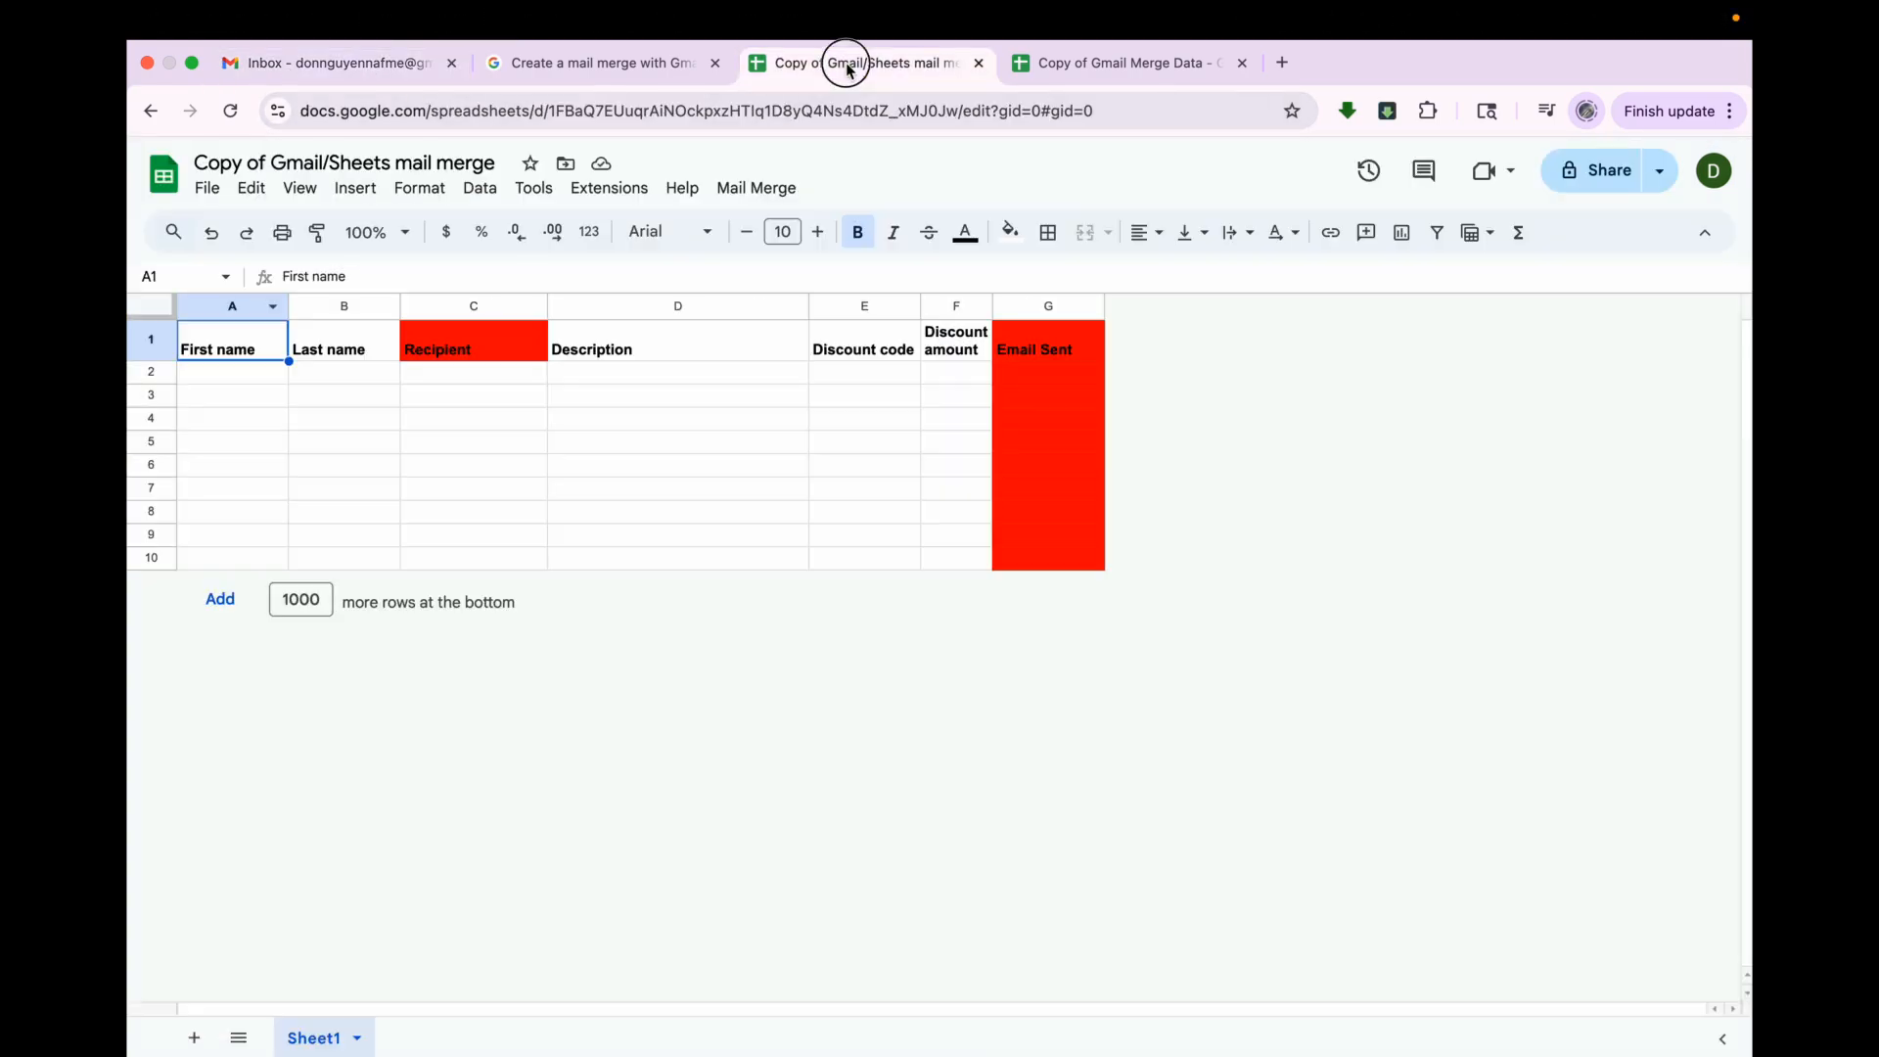
click(377, 358)
key(Delete)
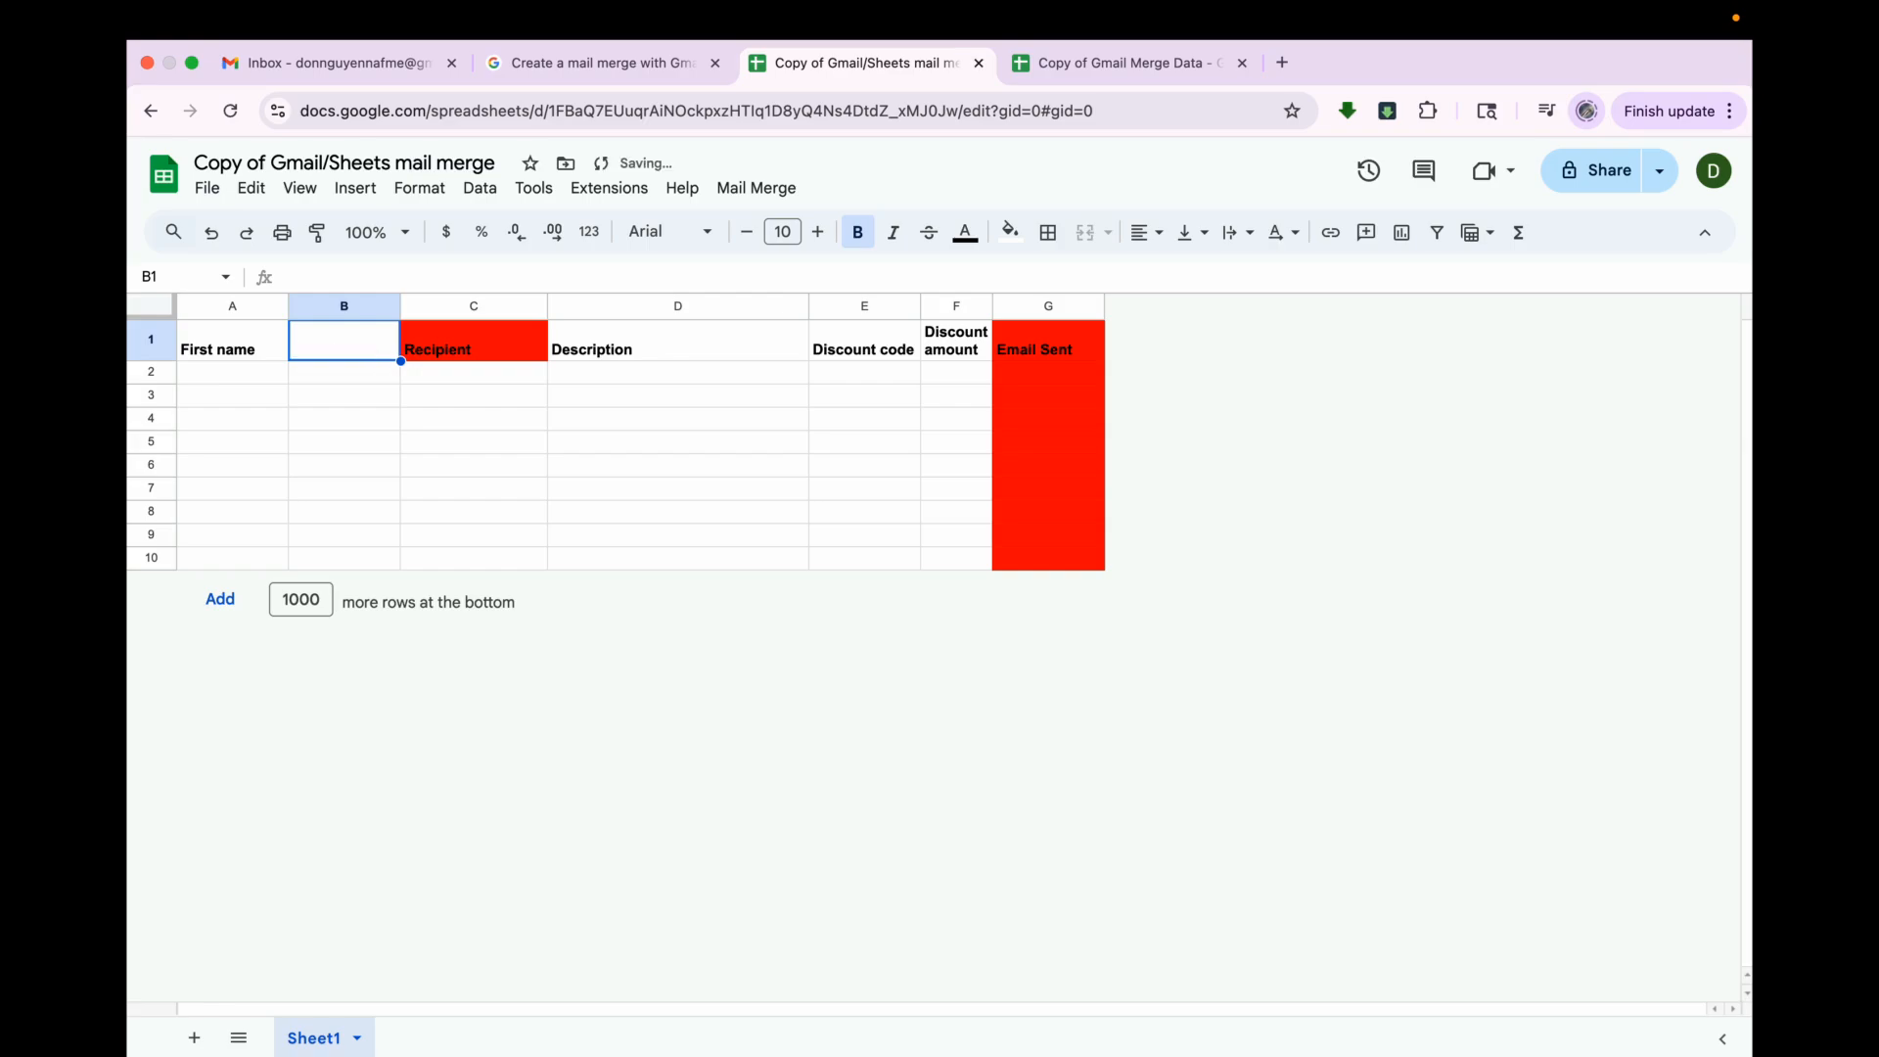
- Clear the Description, Discount code and Discount amount headers in D1, E1 and F1
click(648, 347)
key(Delete)
click(828, 351)
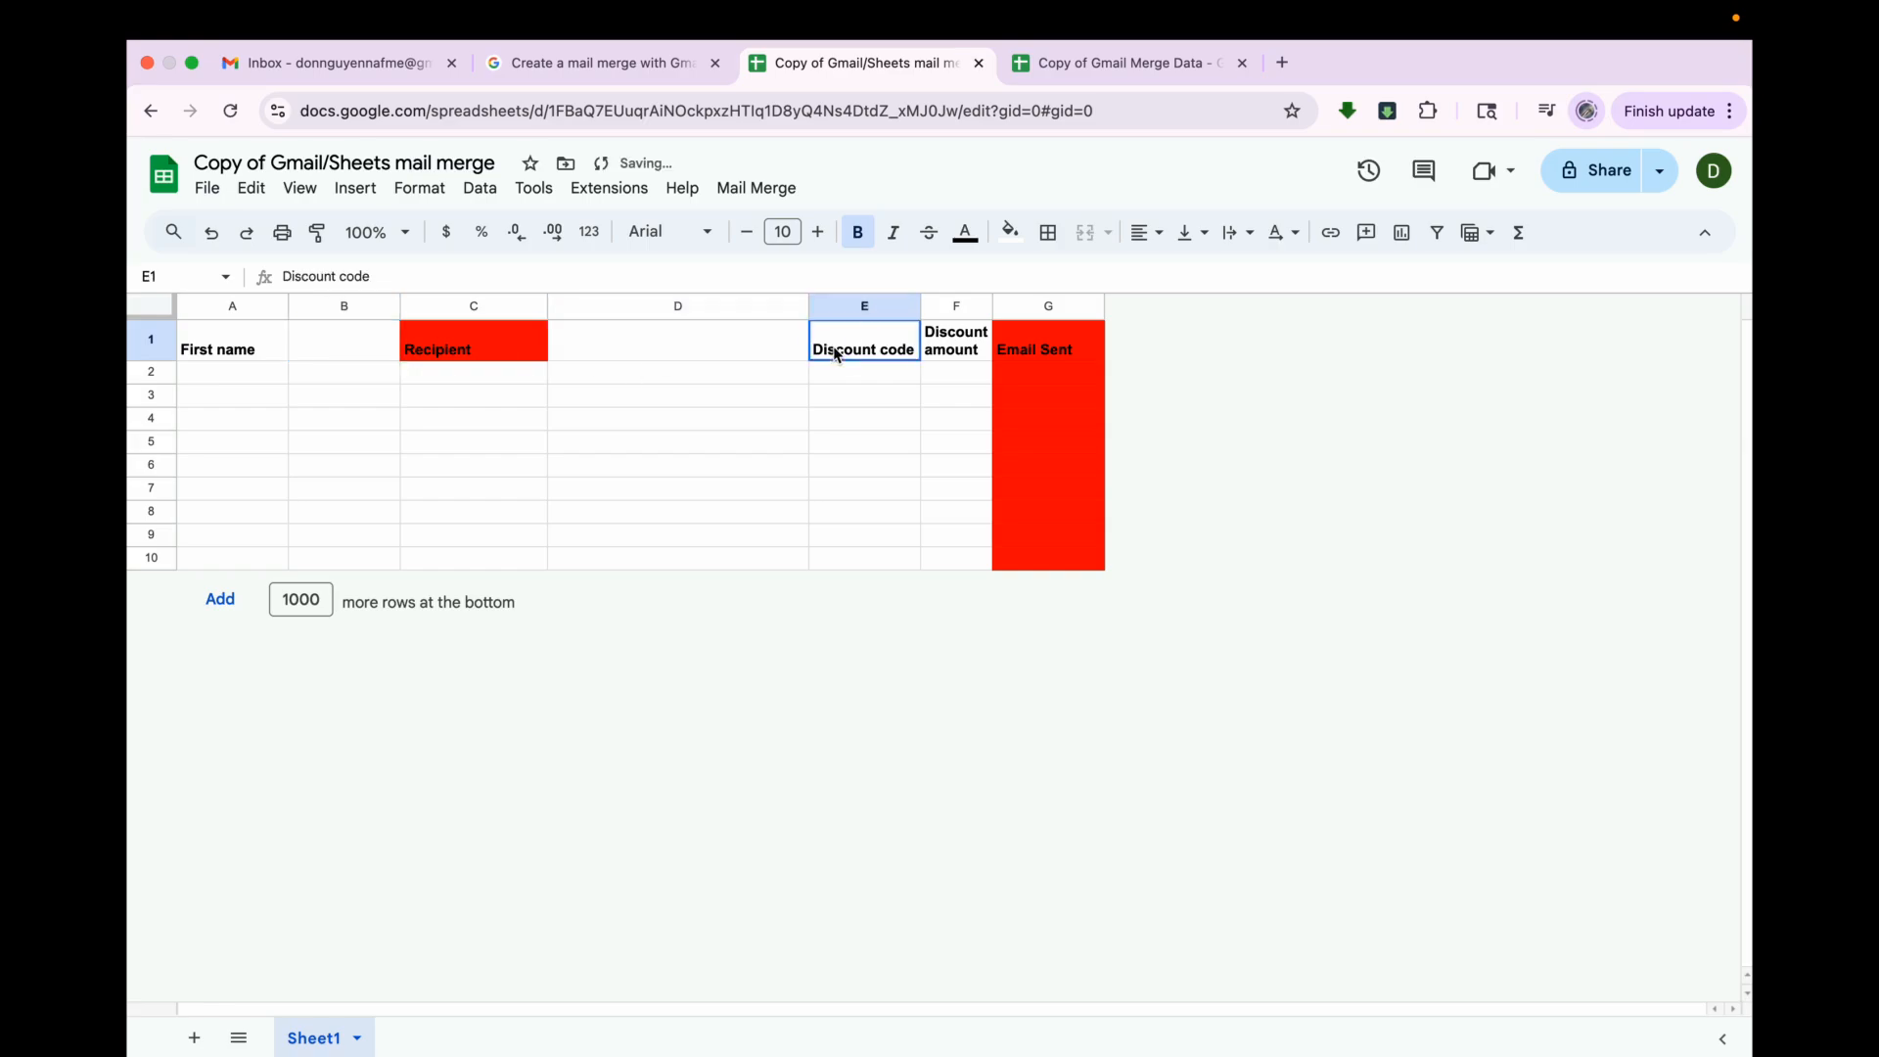
key(Delete)
click(940, 347)
key(Delete)
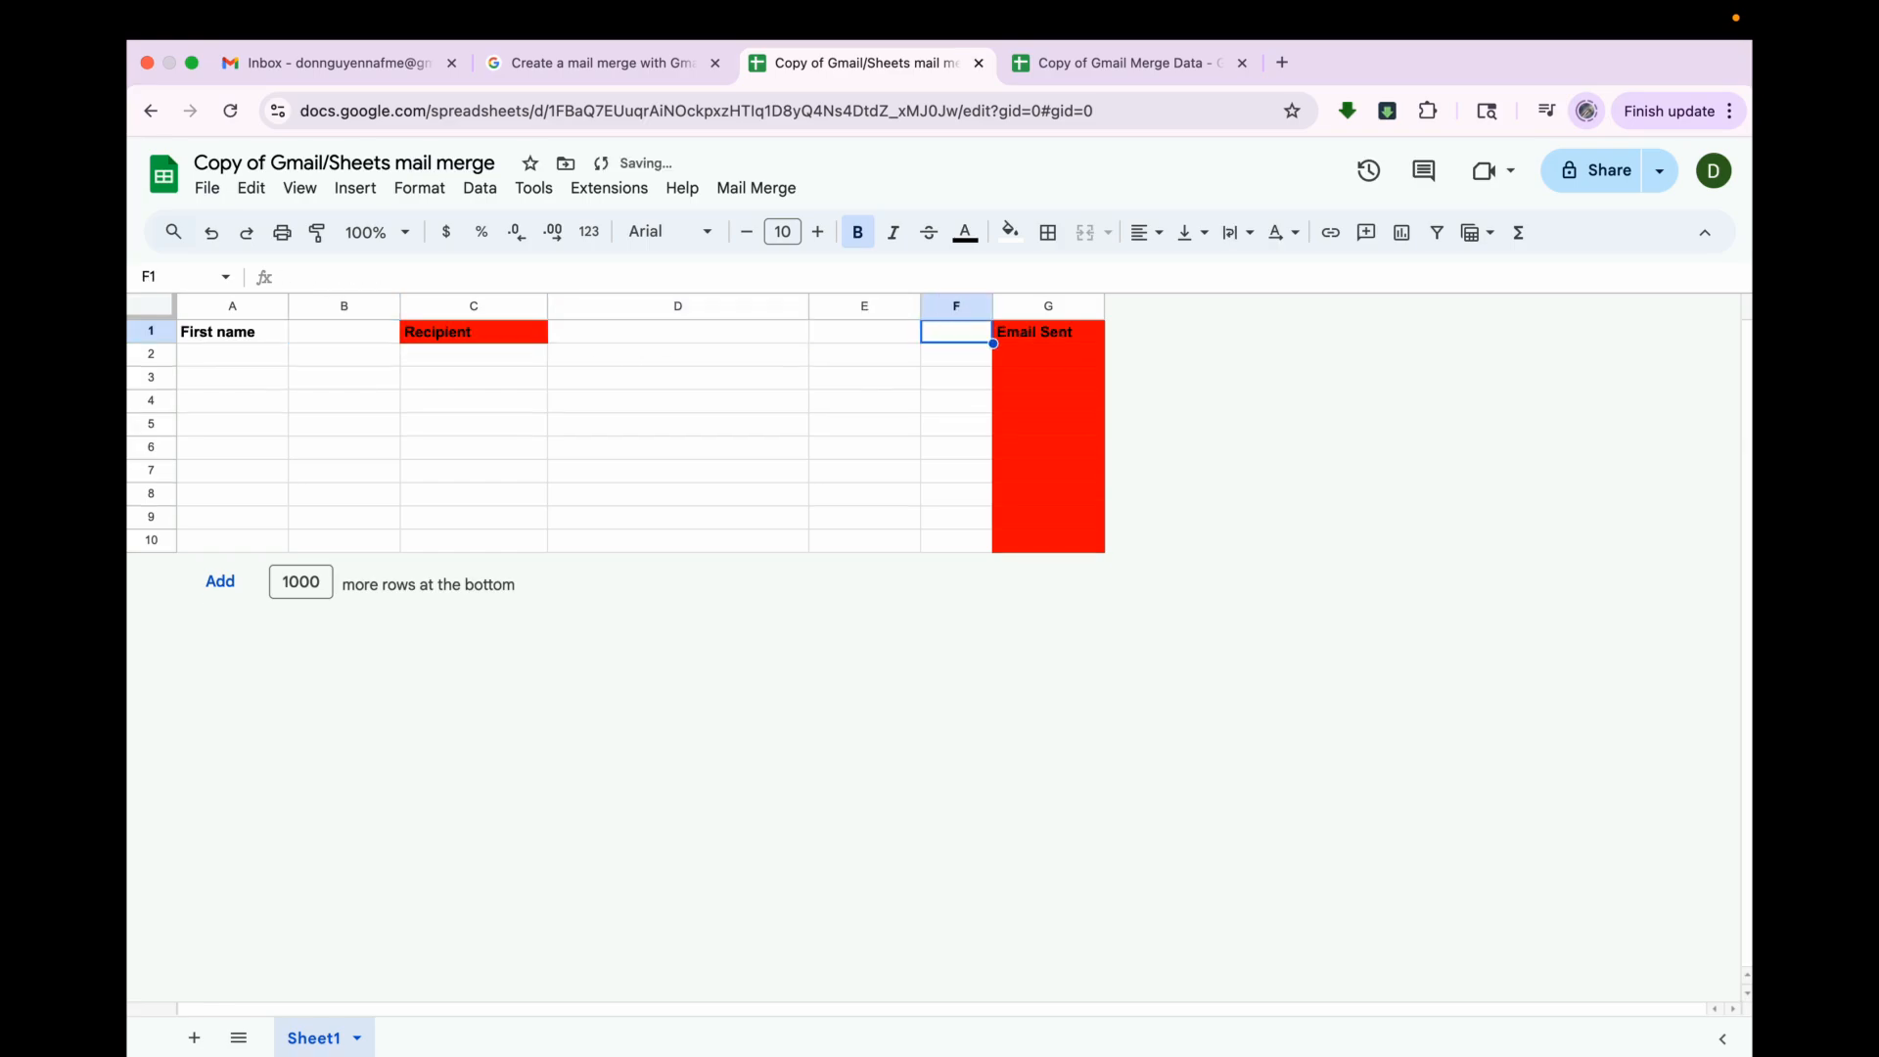
- Enter the column header Lesson day in cell B1 to match the draft's placeholder
click(319, 336)
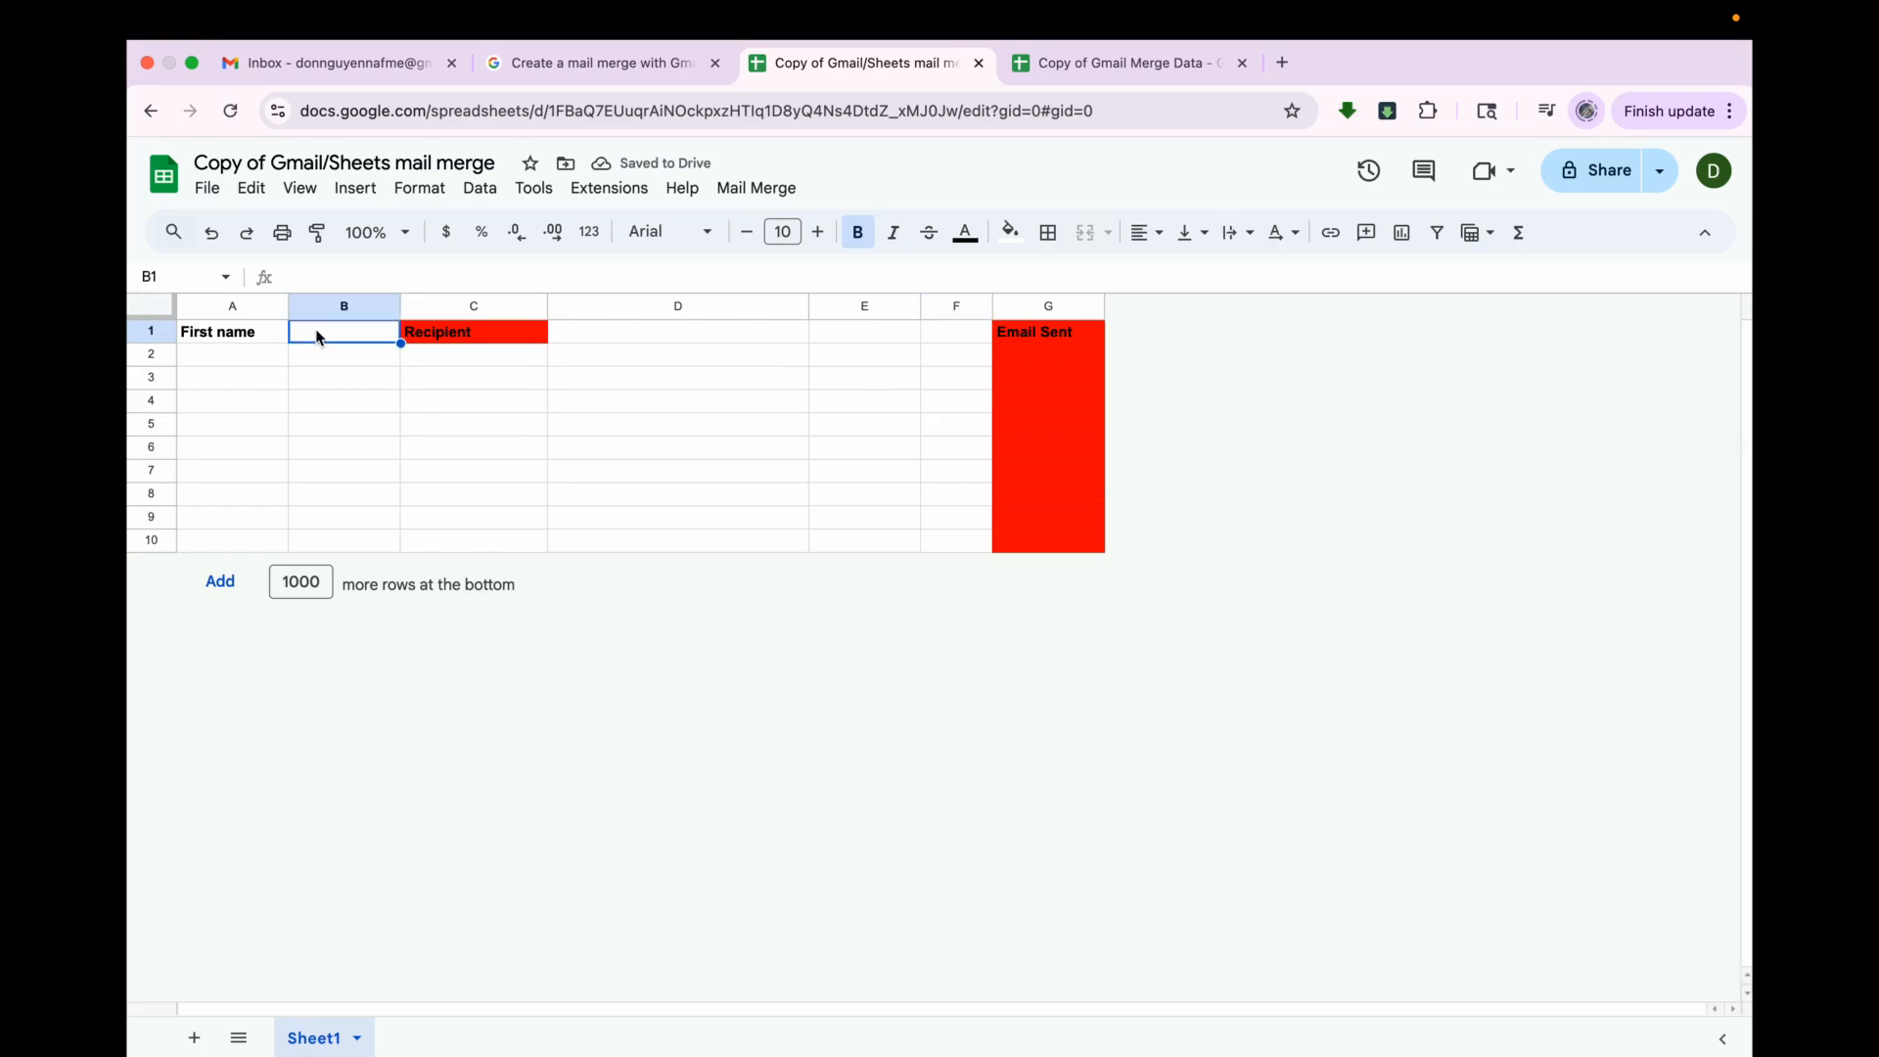
text(Le)
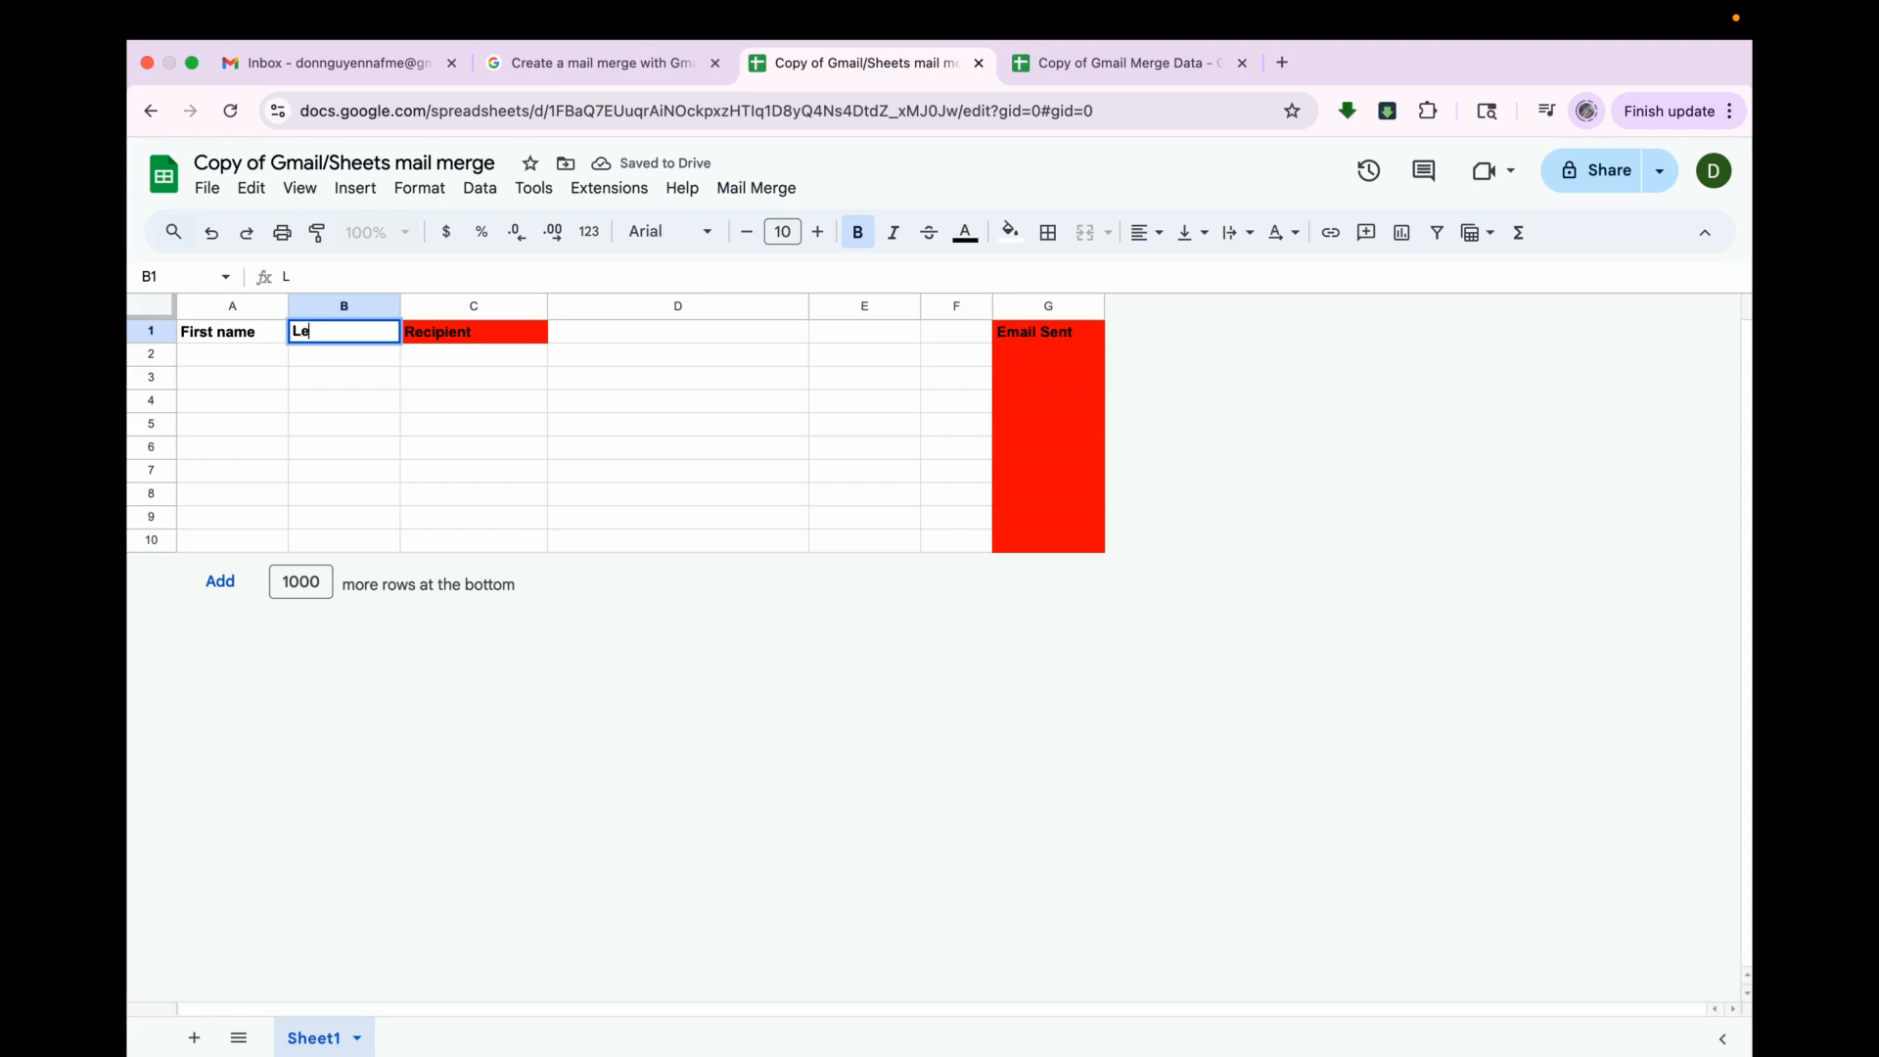
text(sson day)
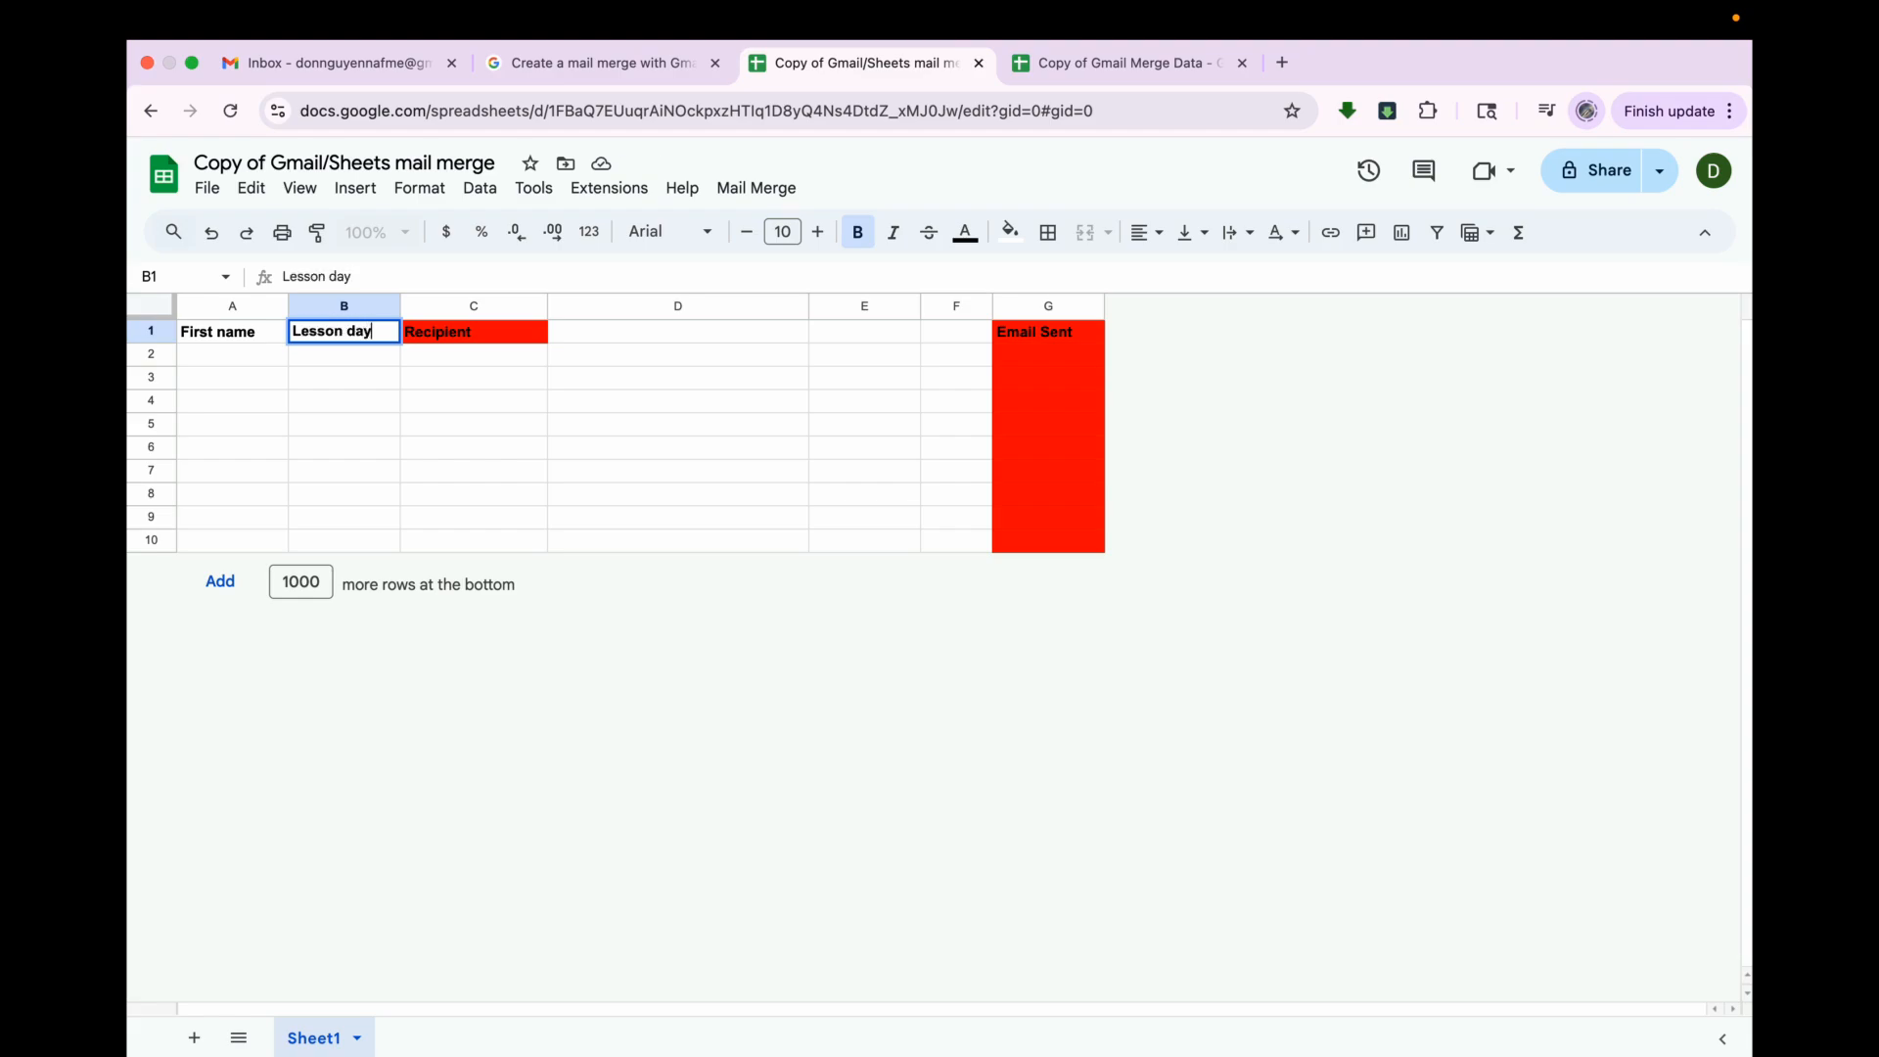
key(Tab)
- Check the Gmail draft's second lesson placeholder and enter the matching header Lesson time in cell D1
click(567, 337)
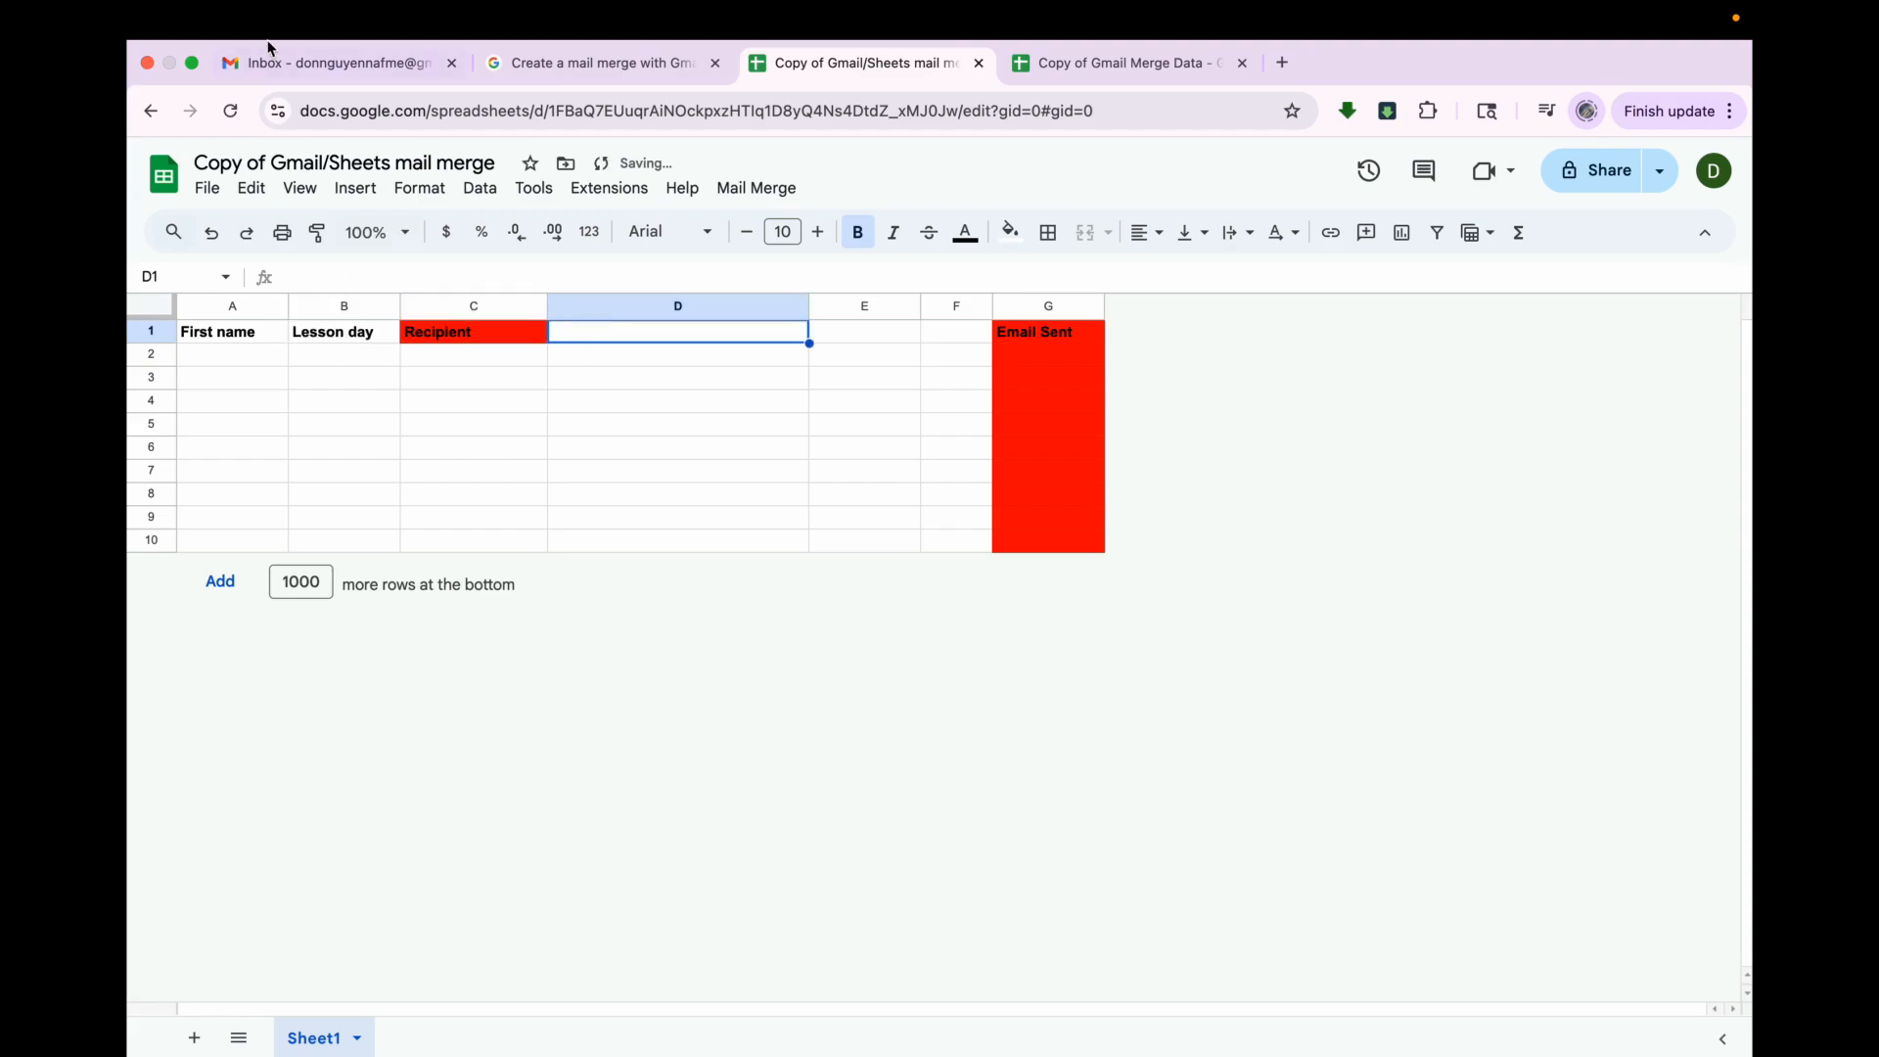
click(312, 62)
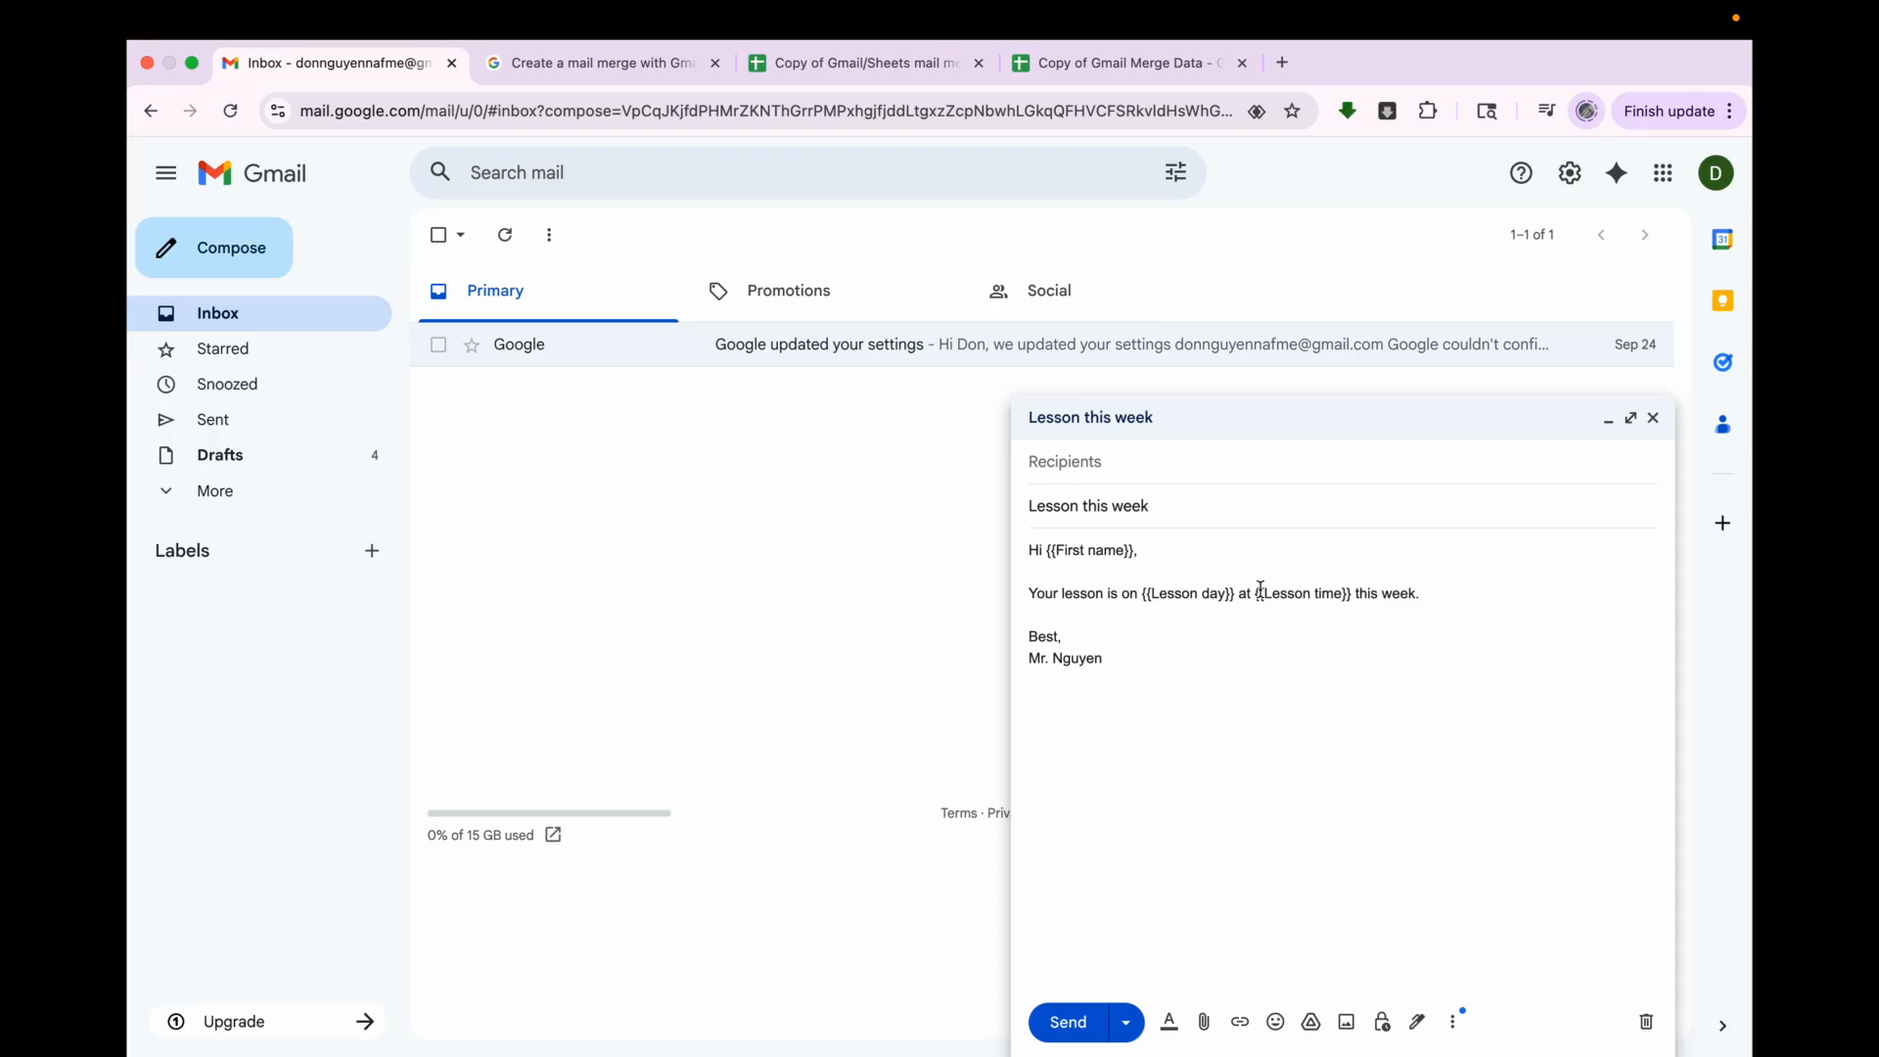
click(861, 63)
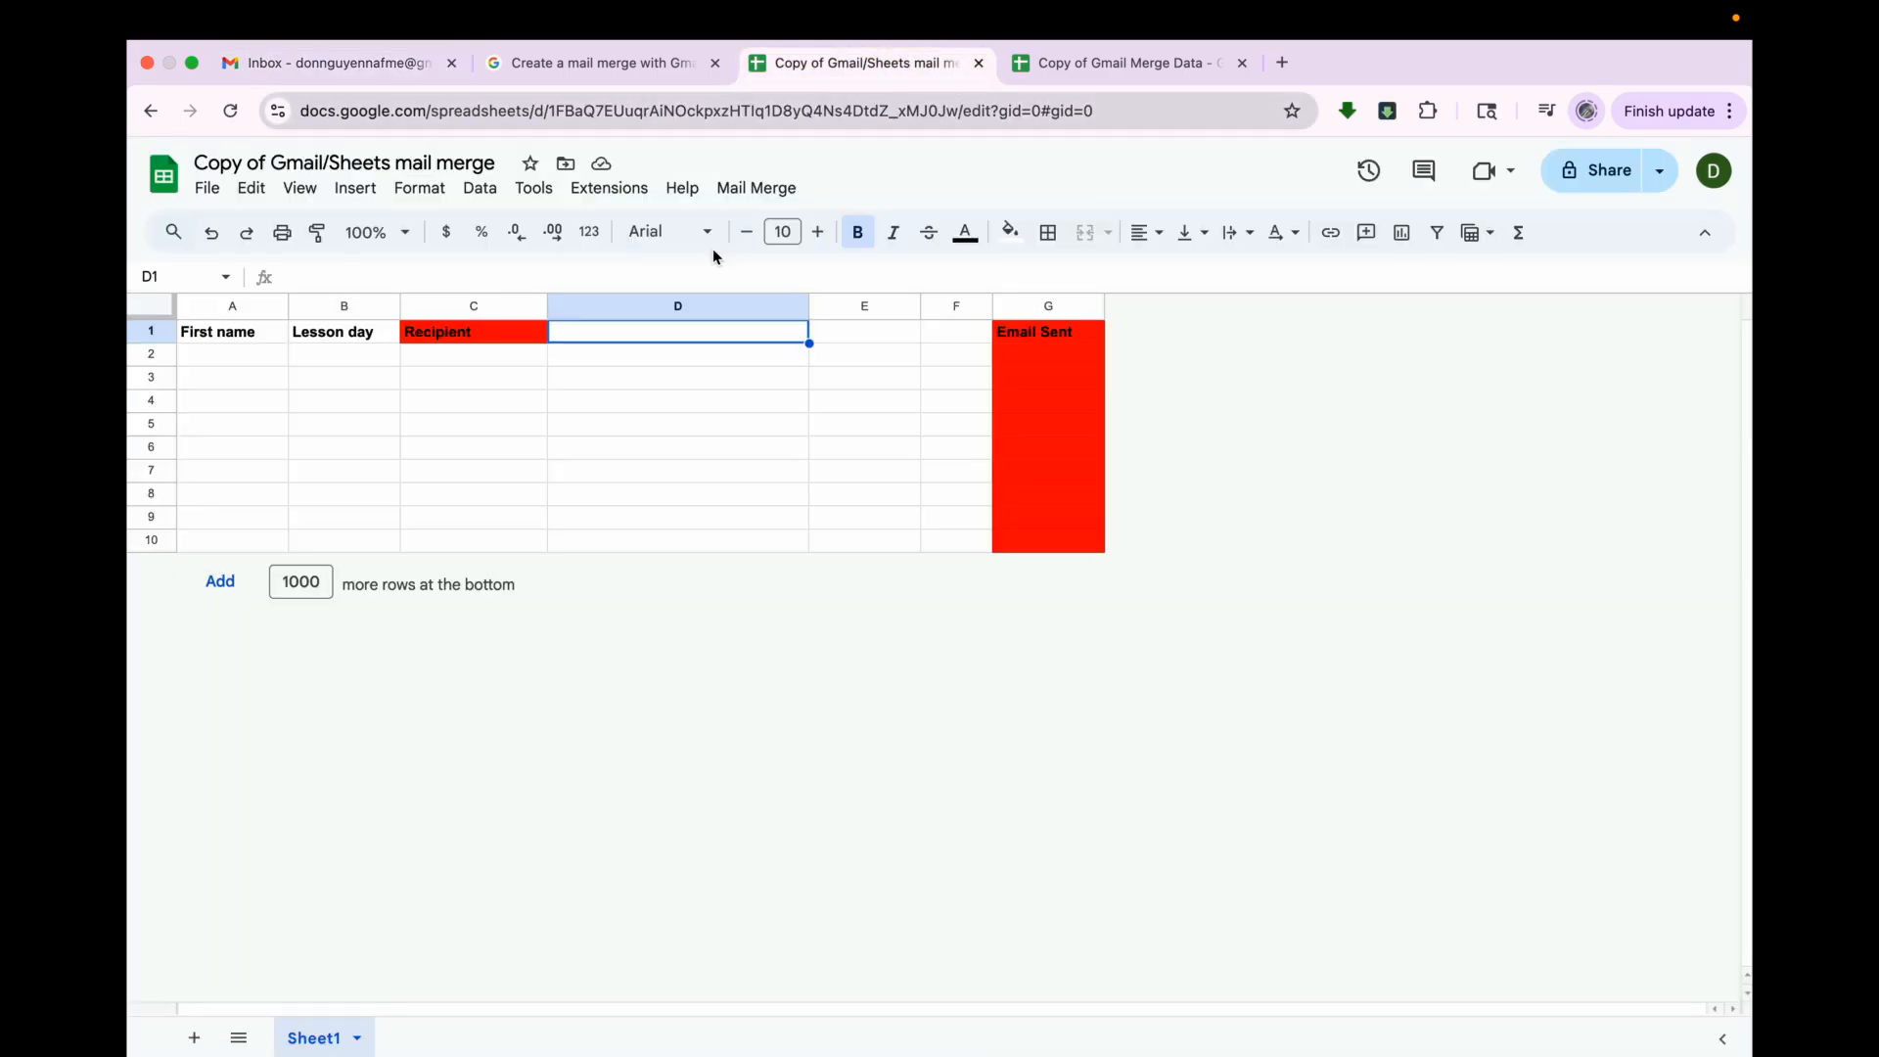
text(Lesson time)
key(Return)
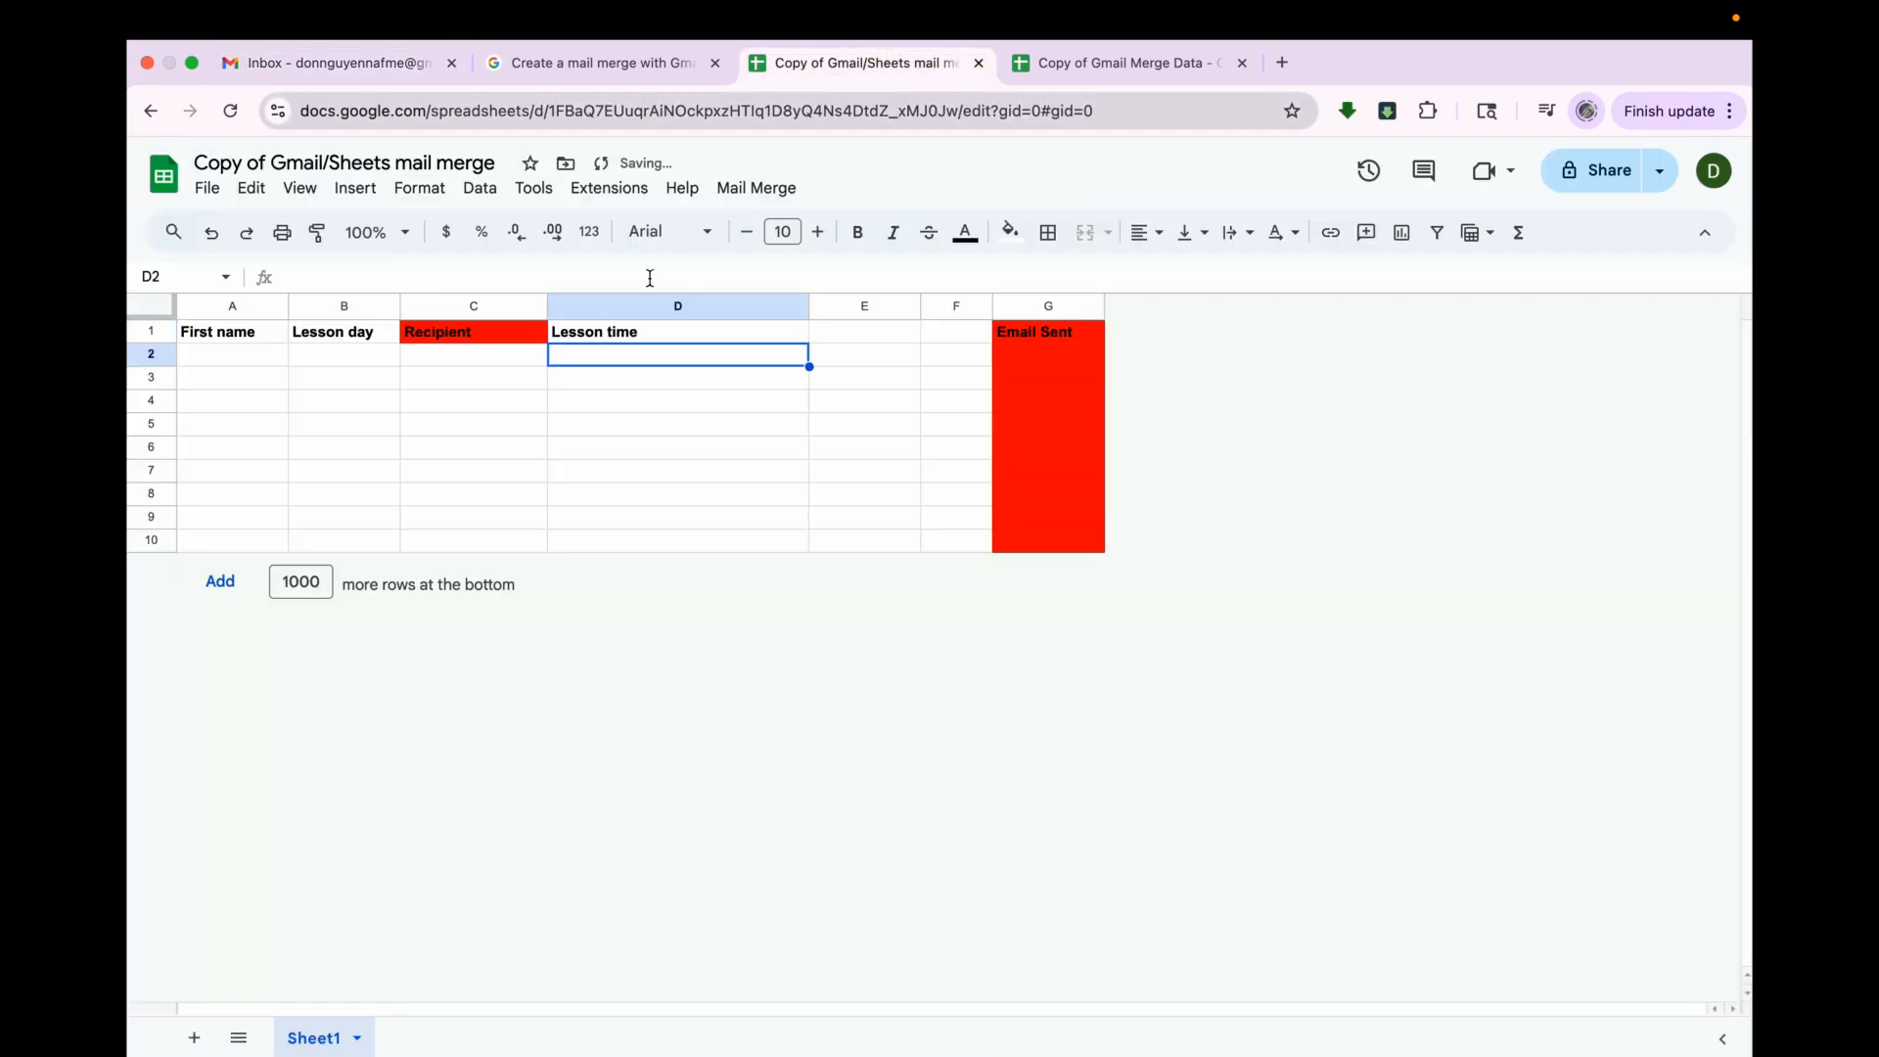
- Review the header row from First name through Lesson time to the Email Sent column
click(245, 335)
click(311, 336)
click(430, 338)
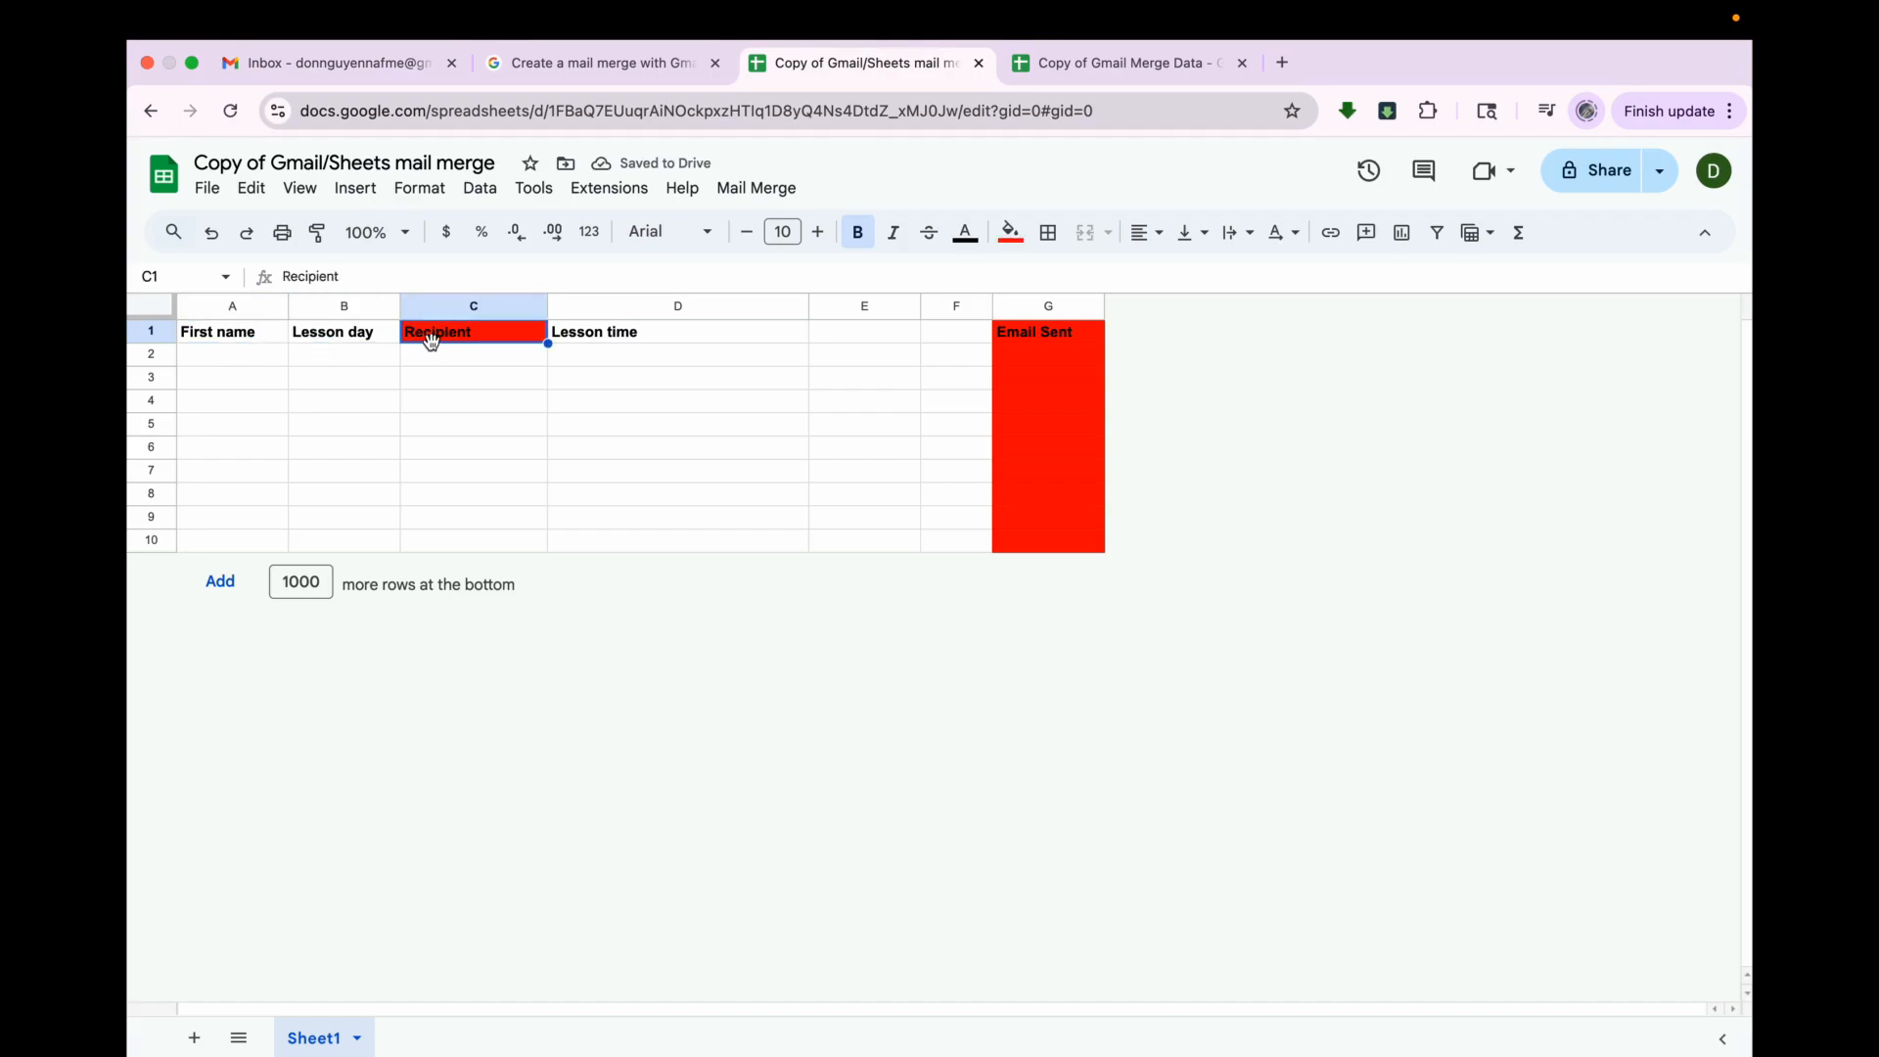
click(587, 334)
click(1053, 338)
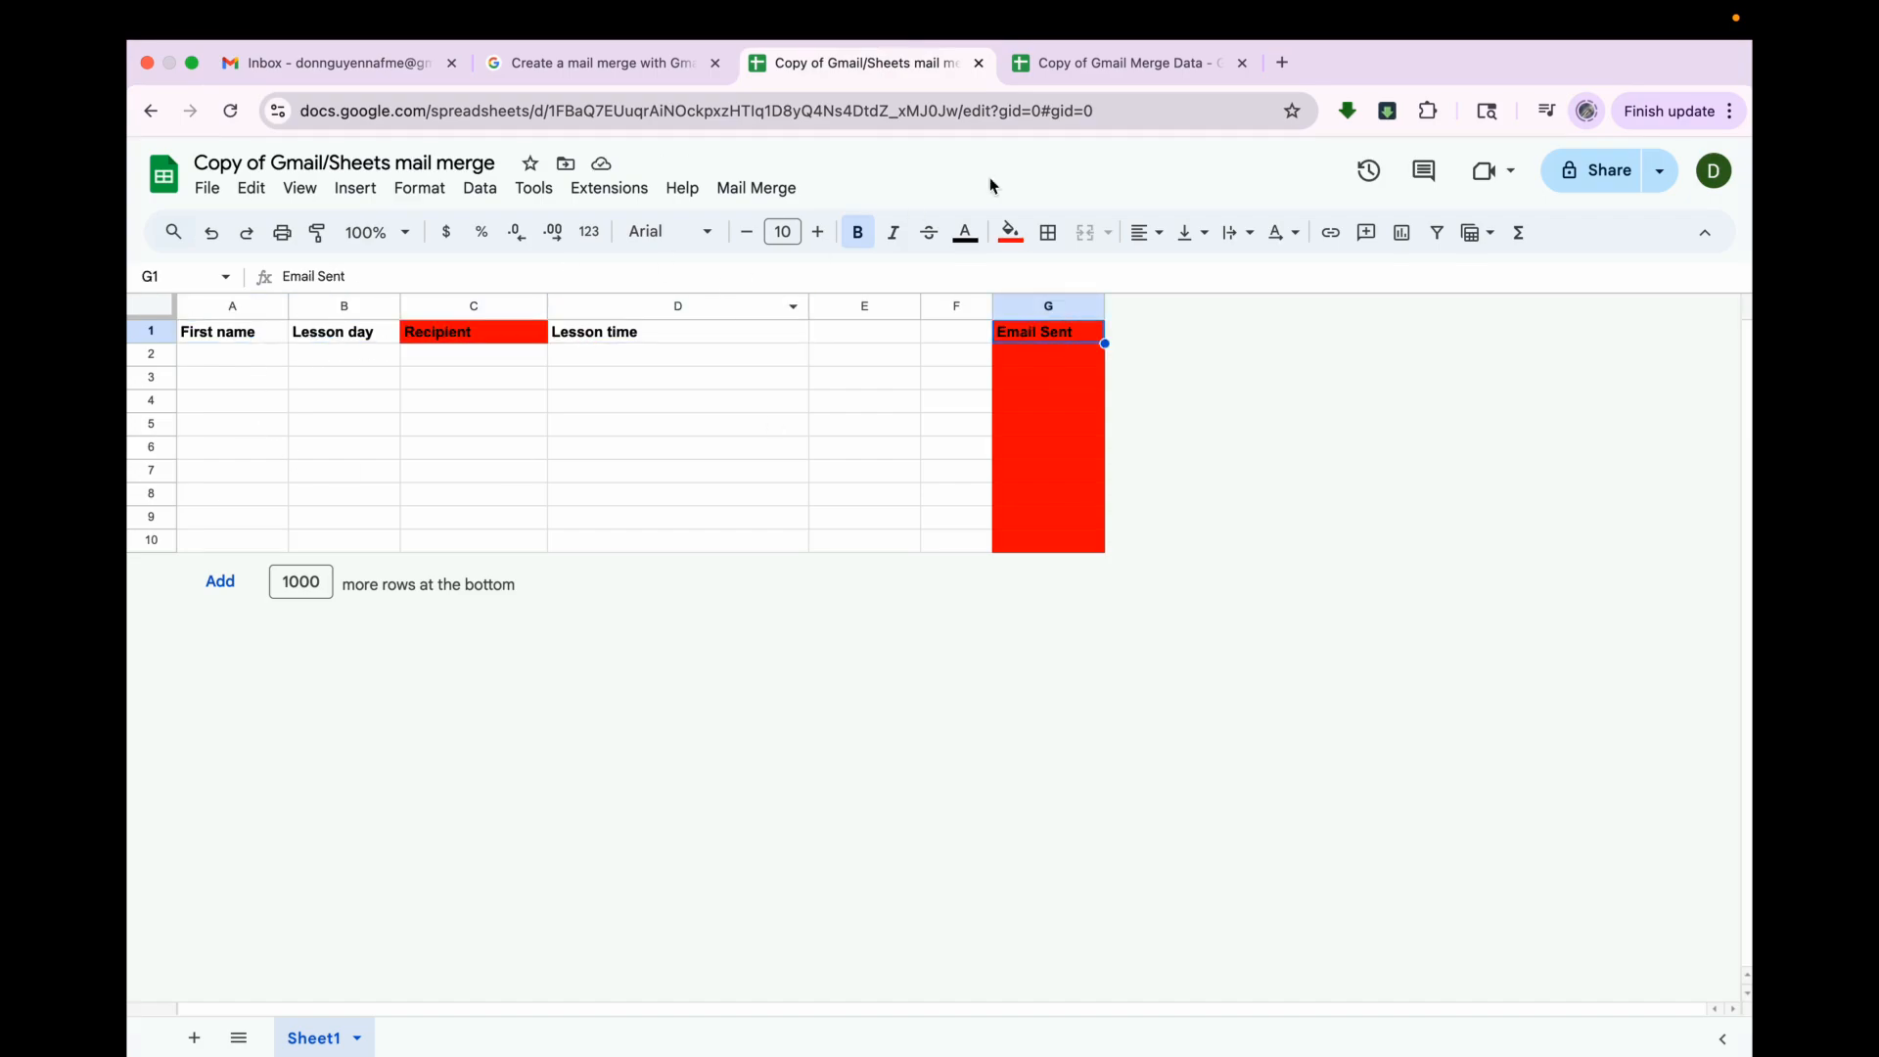
- Copy the first names in A2:A67 of the Complete Roster and paste them as values only into the merge sheet from A2
click(1082, 63)
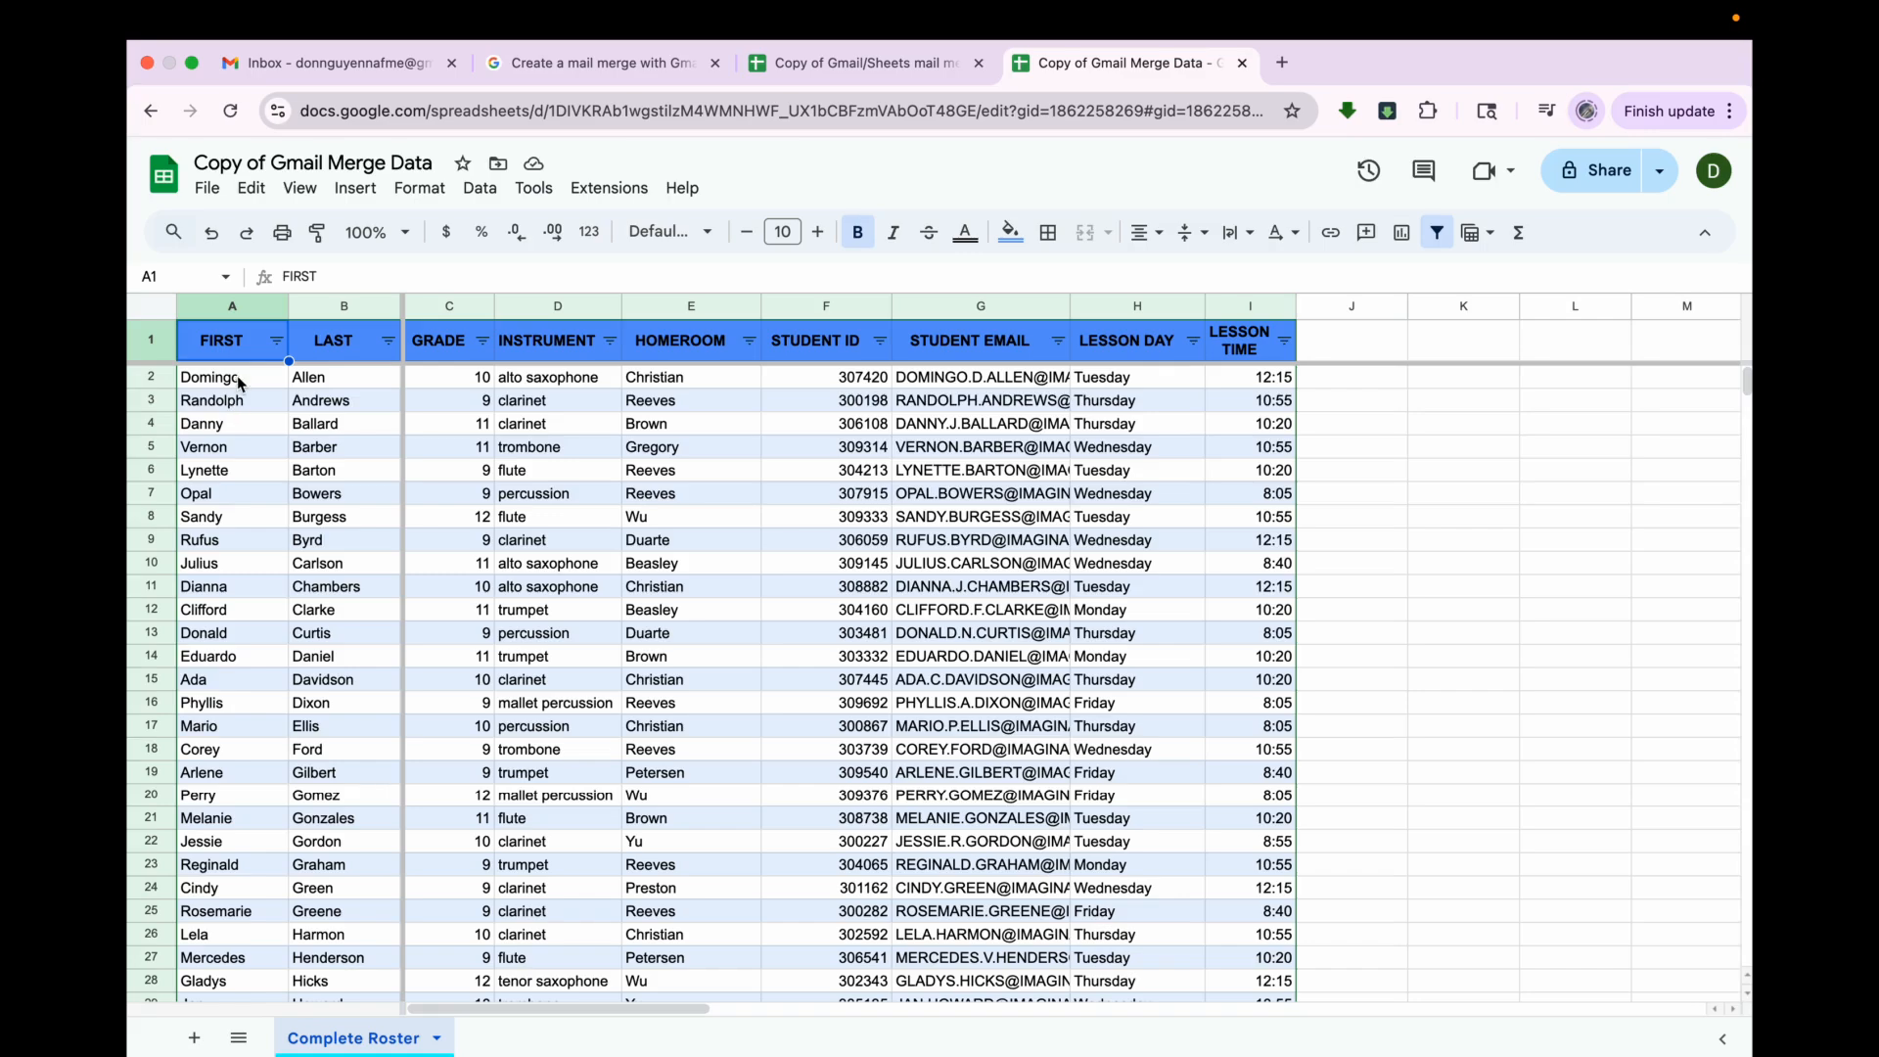
drag(239, 384, 225, 720)
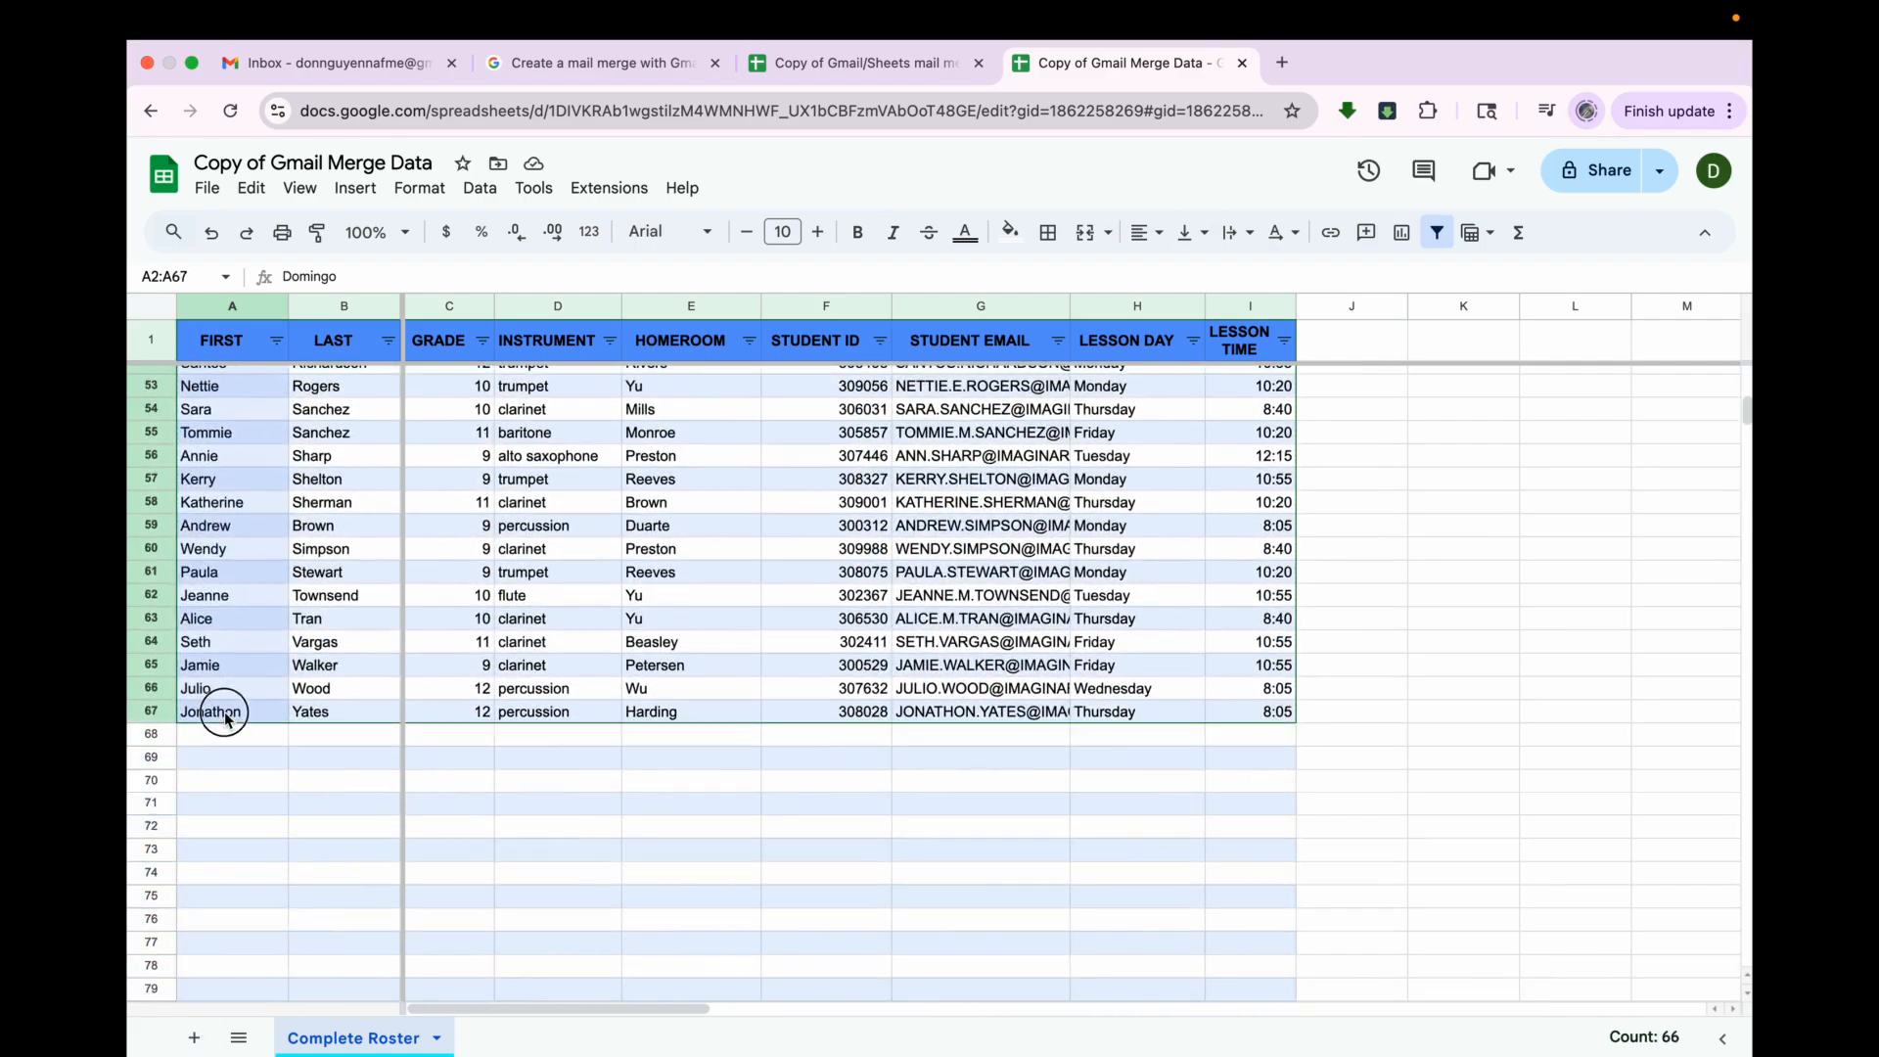
scroll(233, 607, up, 10)
right_click(235, 494)
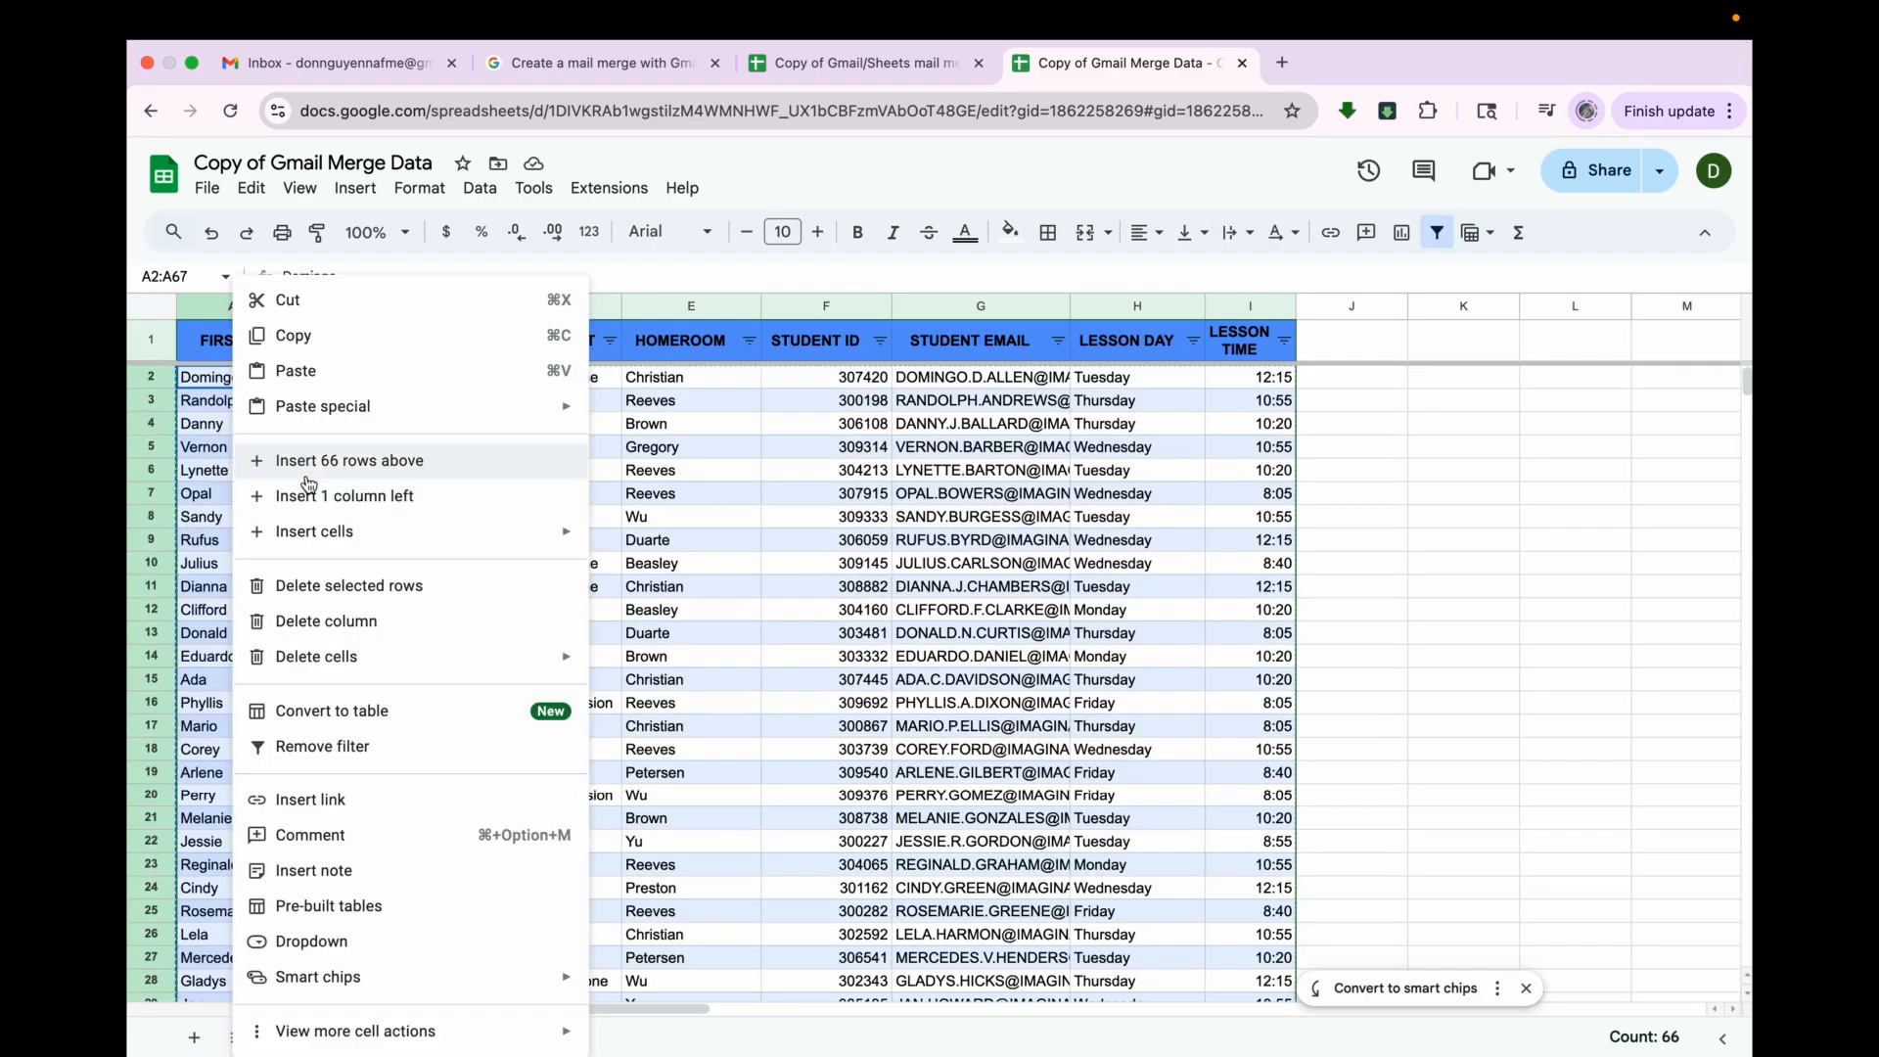
click(334, 343)
click(842, 64)
right_click(236, 364)
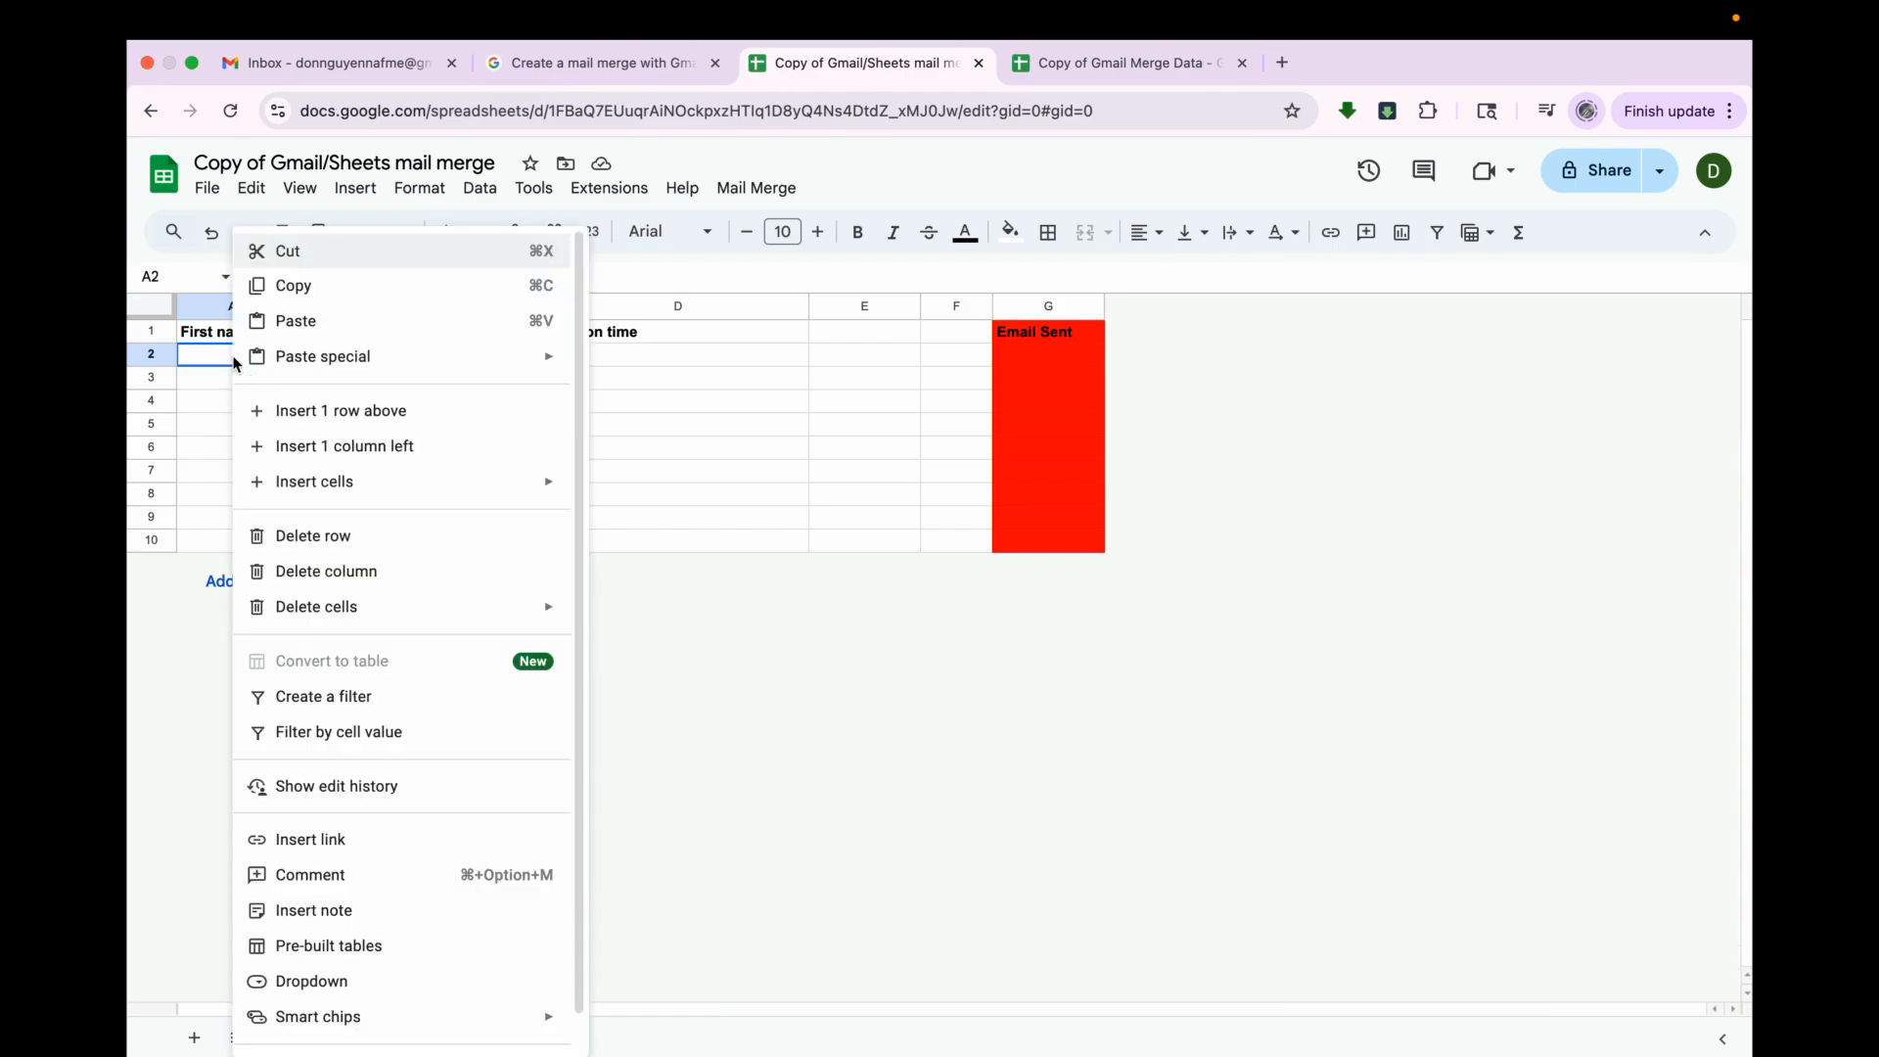
mouse_move(277, 372)
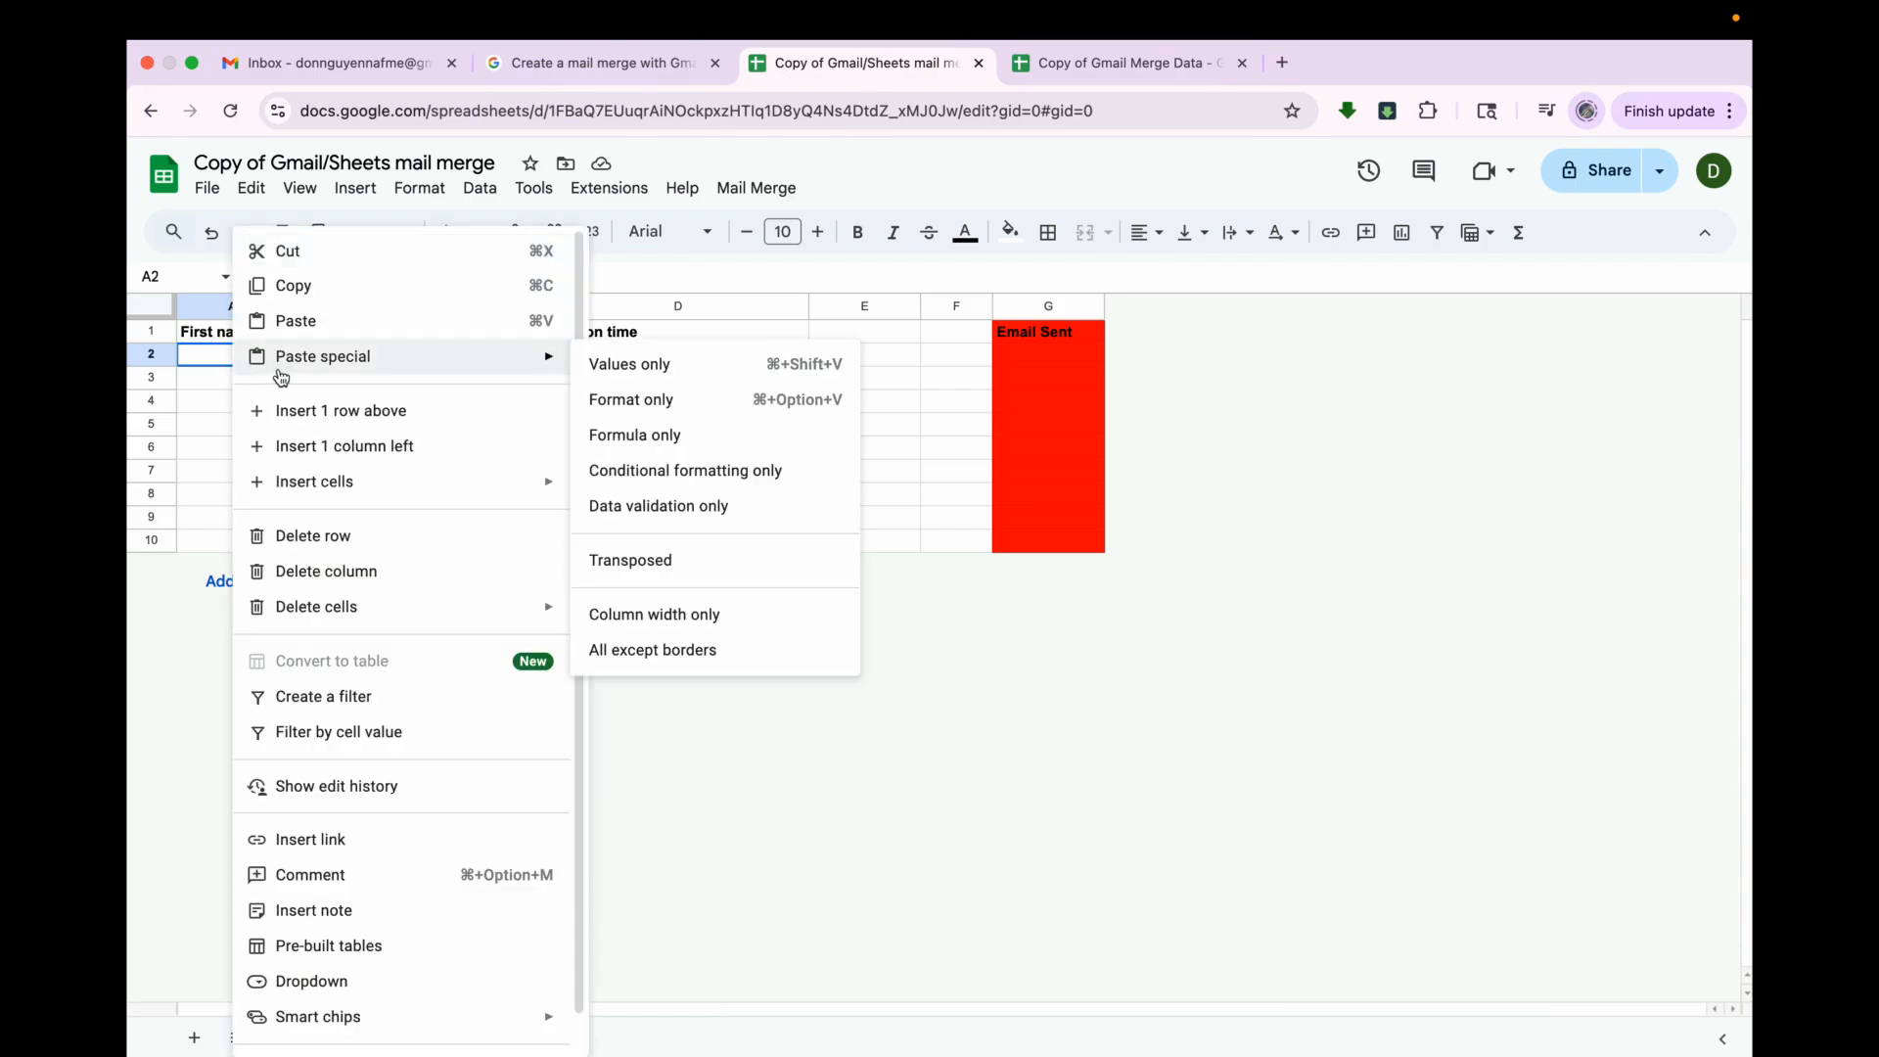
click(604, 370)
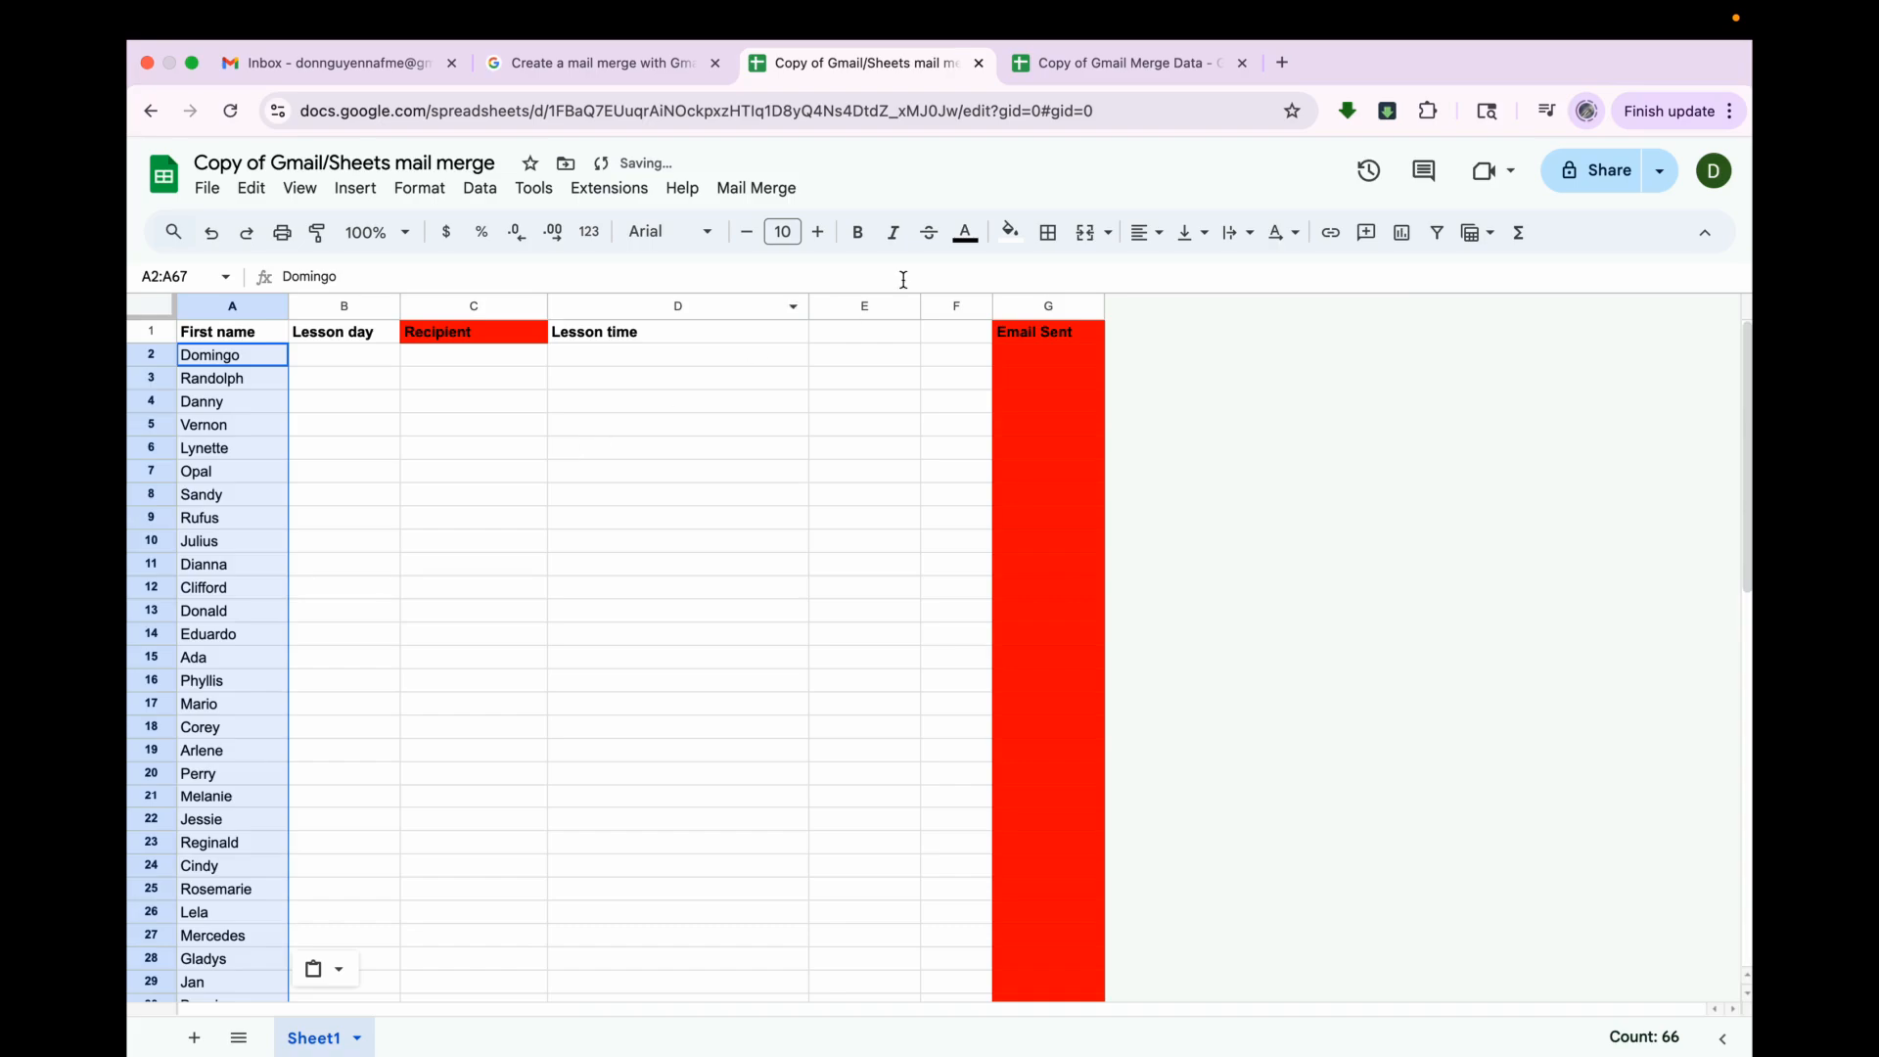
- Copy the lesson days in H2:H67 of the Complete Roster and paste them as values only under Lesson day, from B2
click(1127, 64)
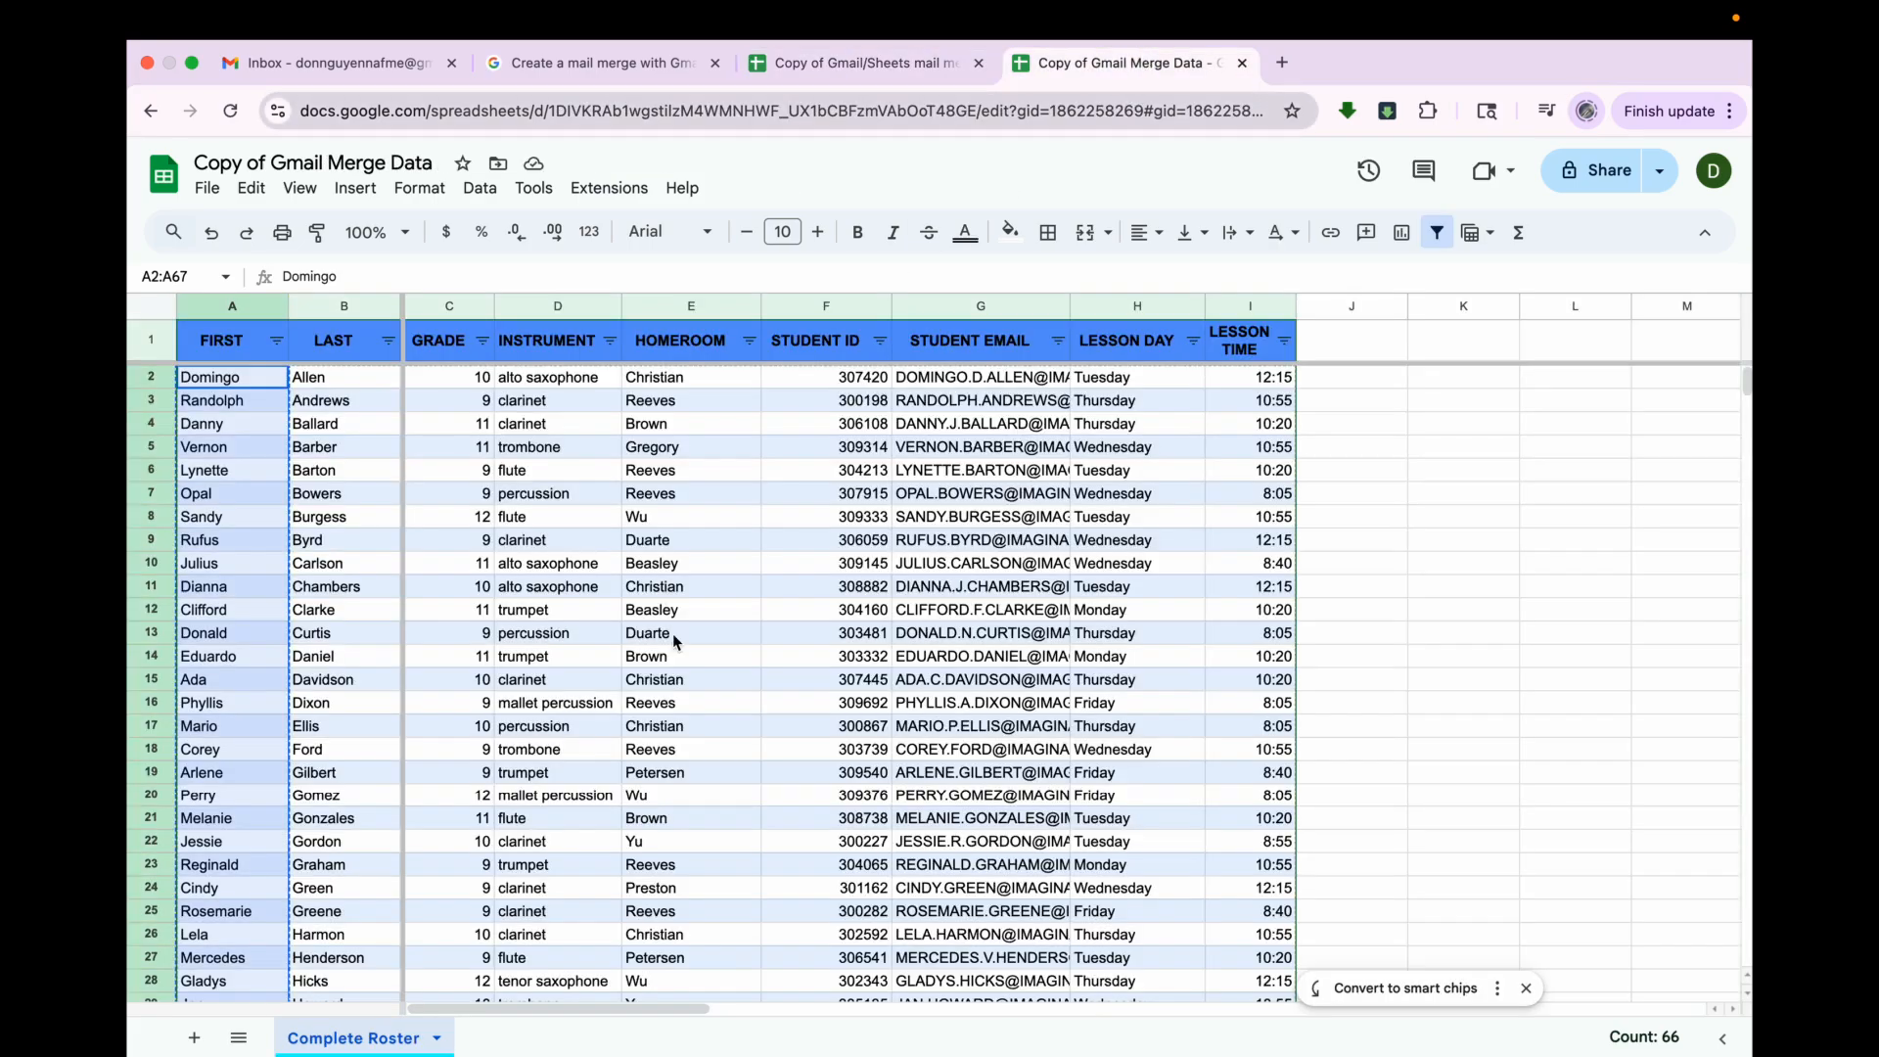
drag(1101, 377, 1100, 672)
right_click(1107, 568)
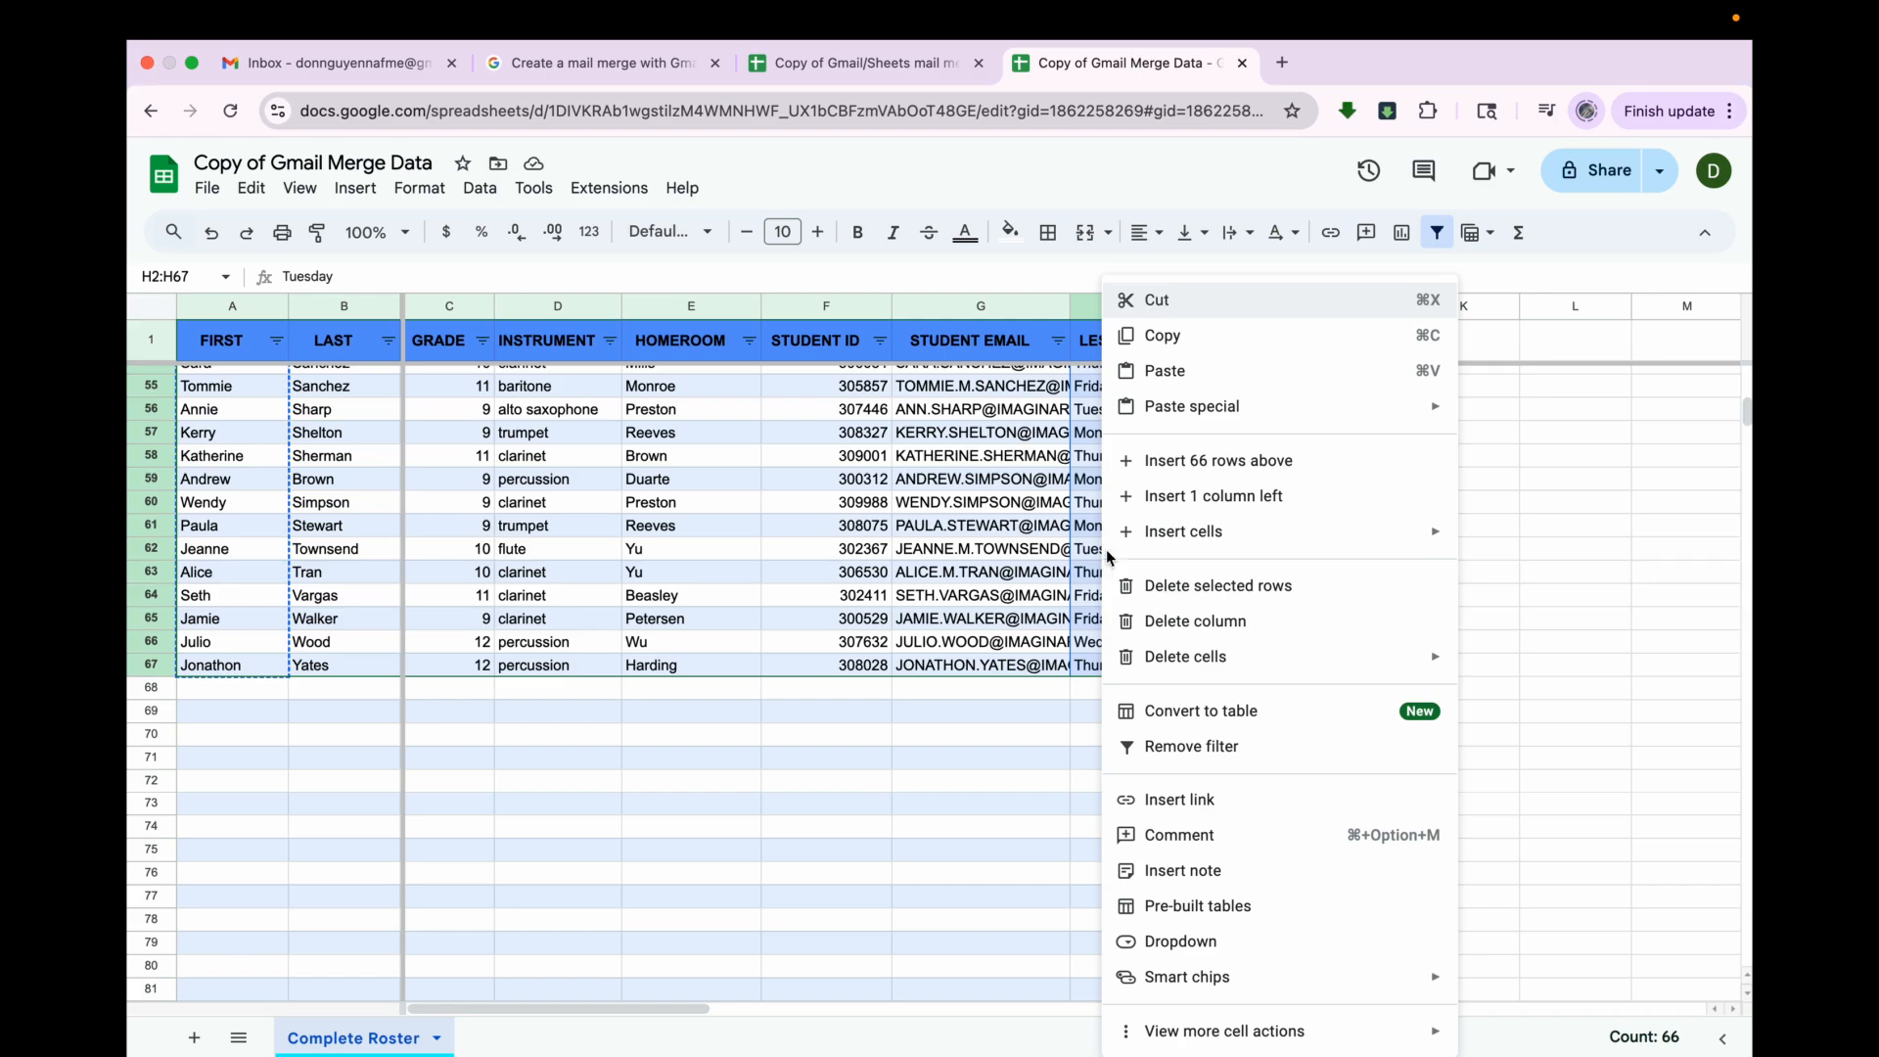
mouse_move(1172, 411)
click(1167, 336)
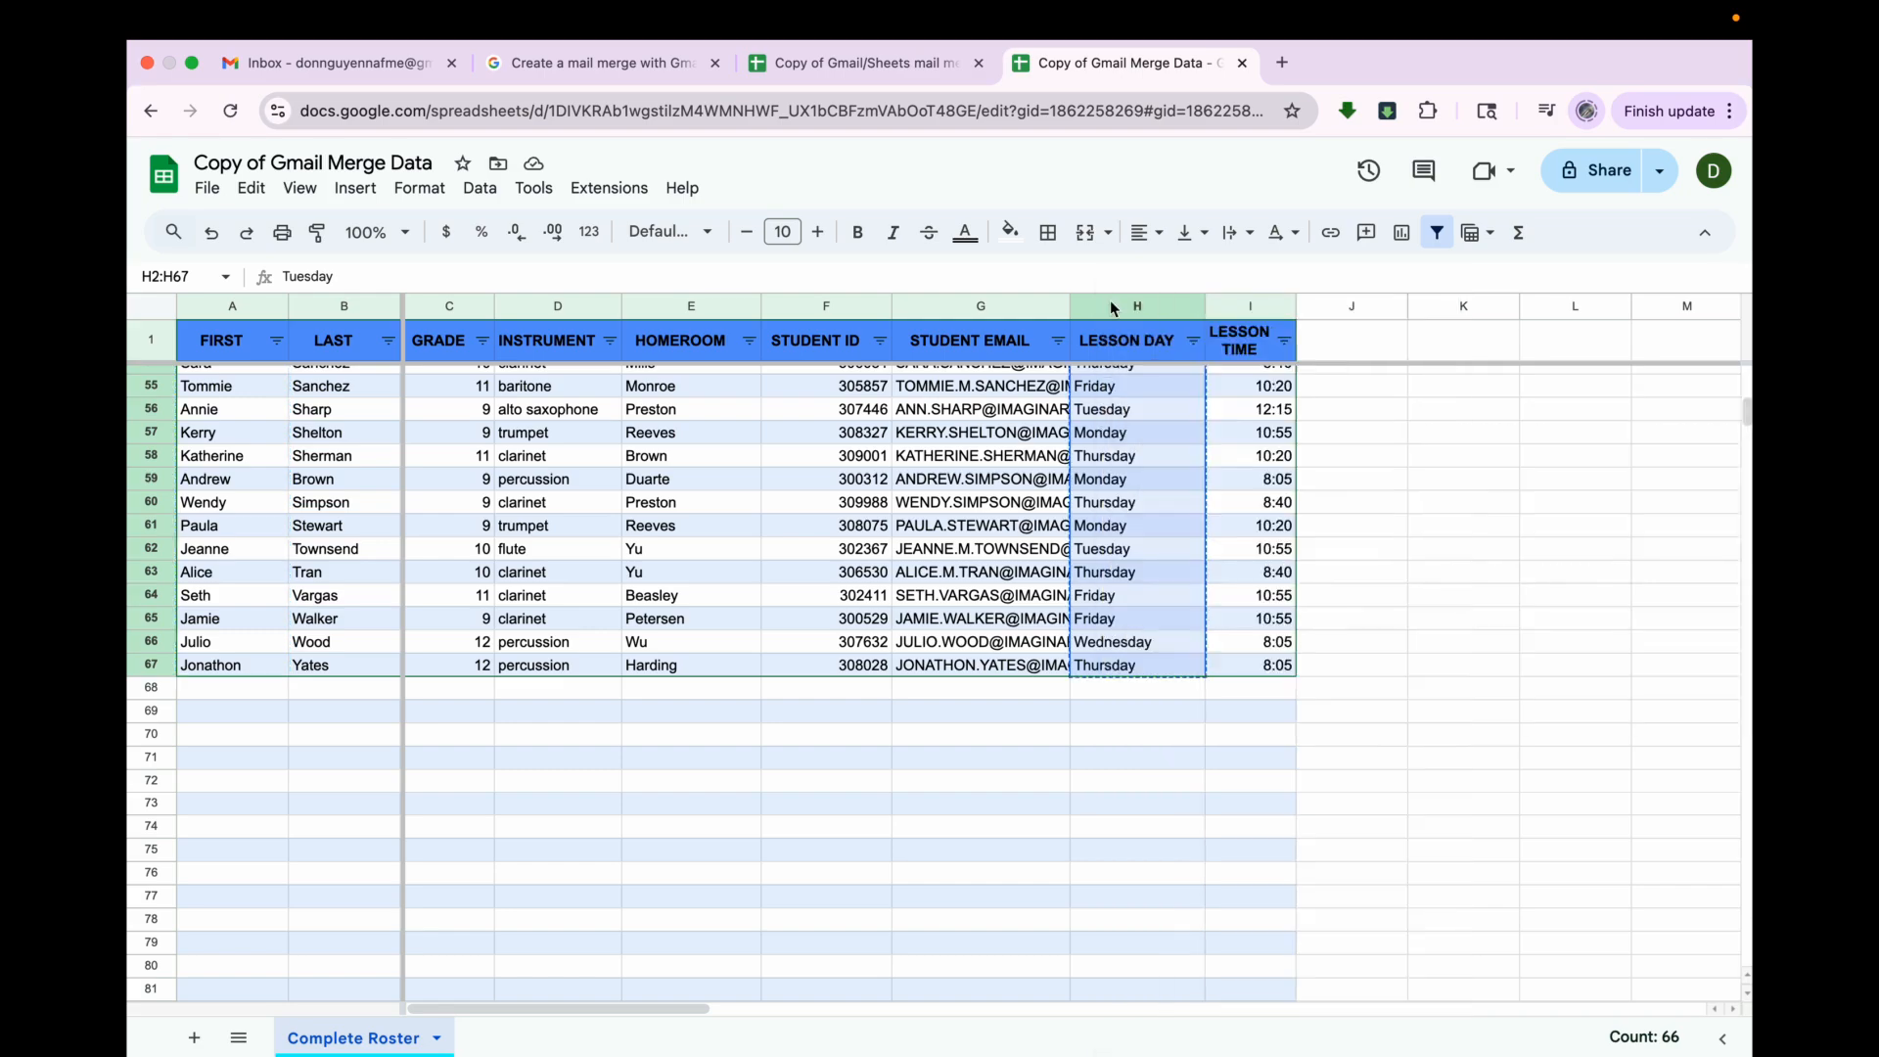
click(810, 62)
click(350, 336)
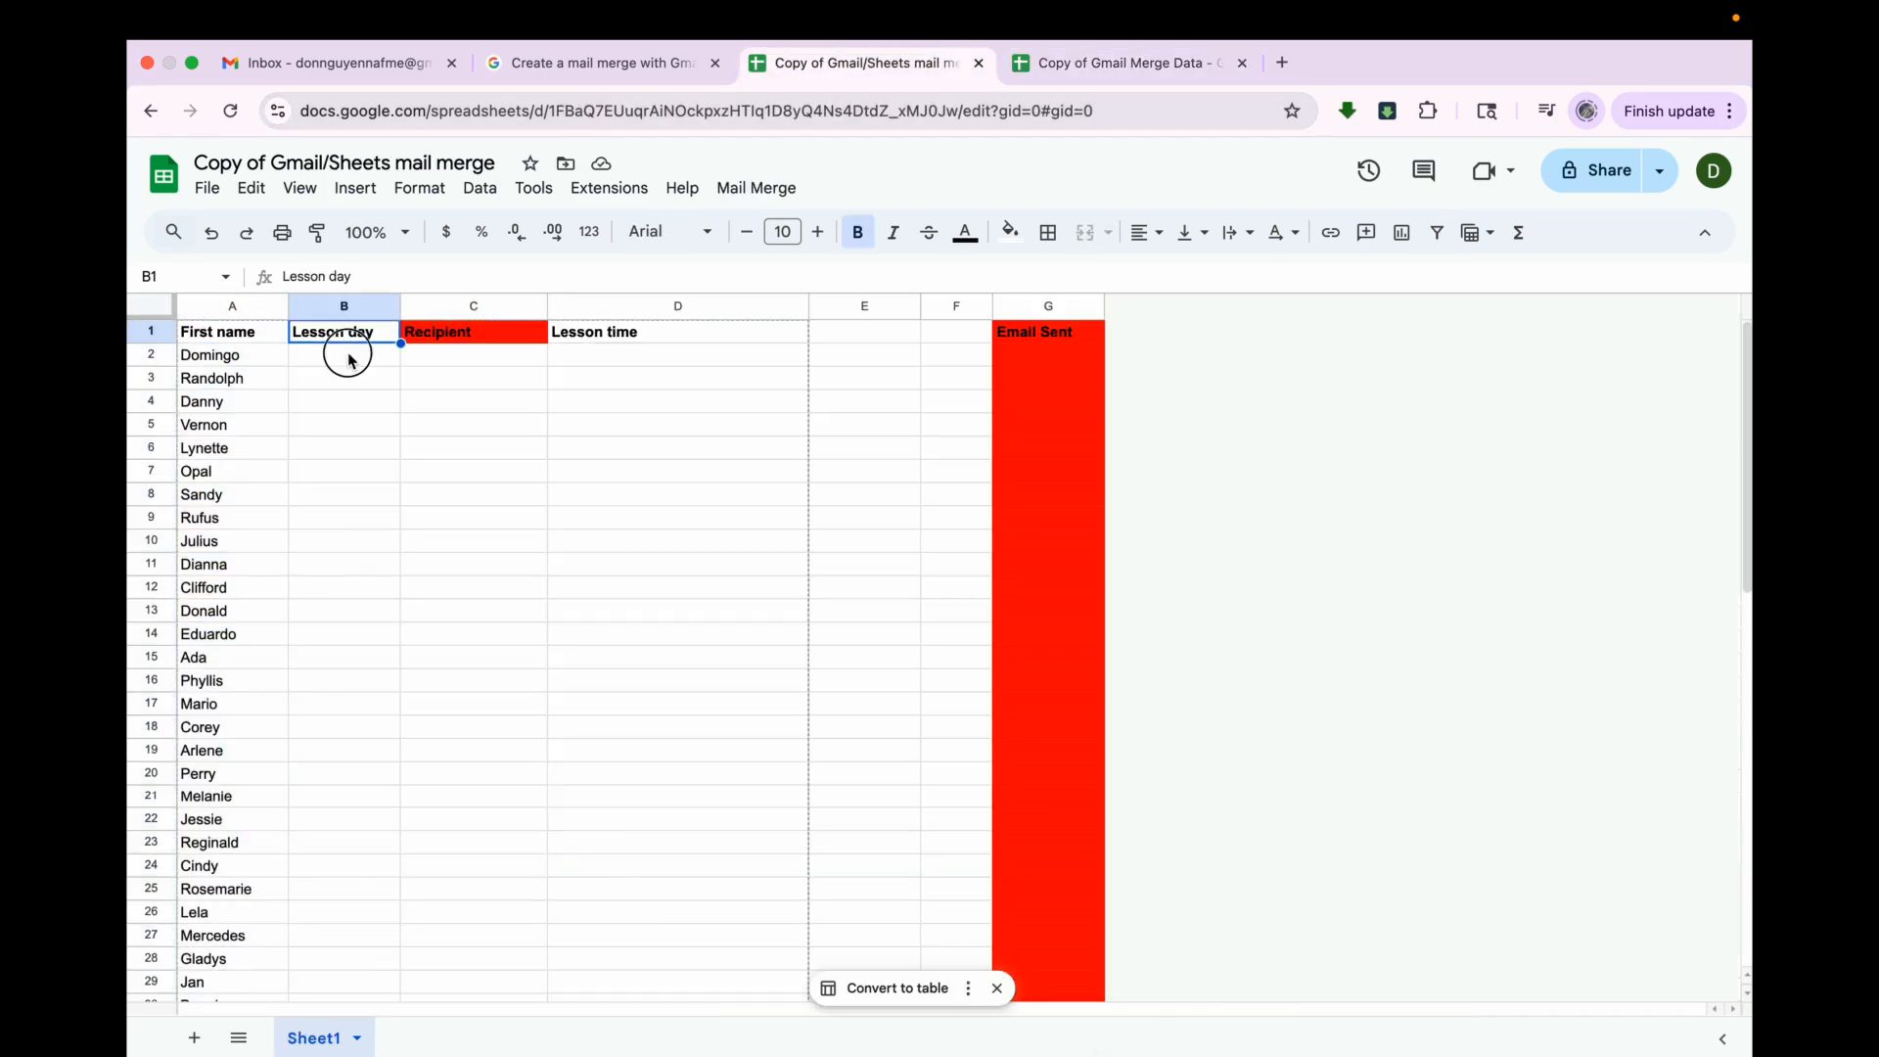
right_click(350, 358)
click(409, 360)
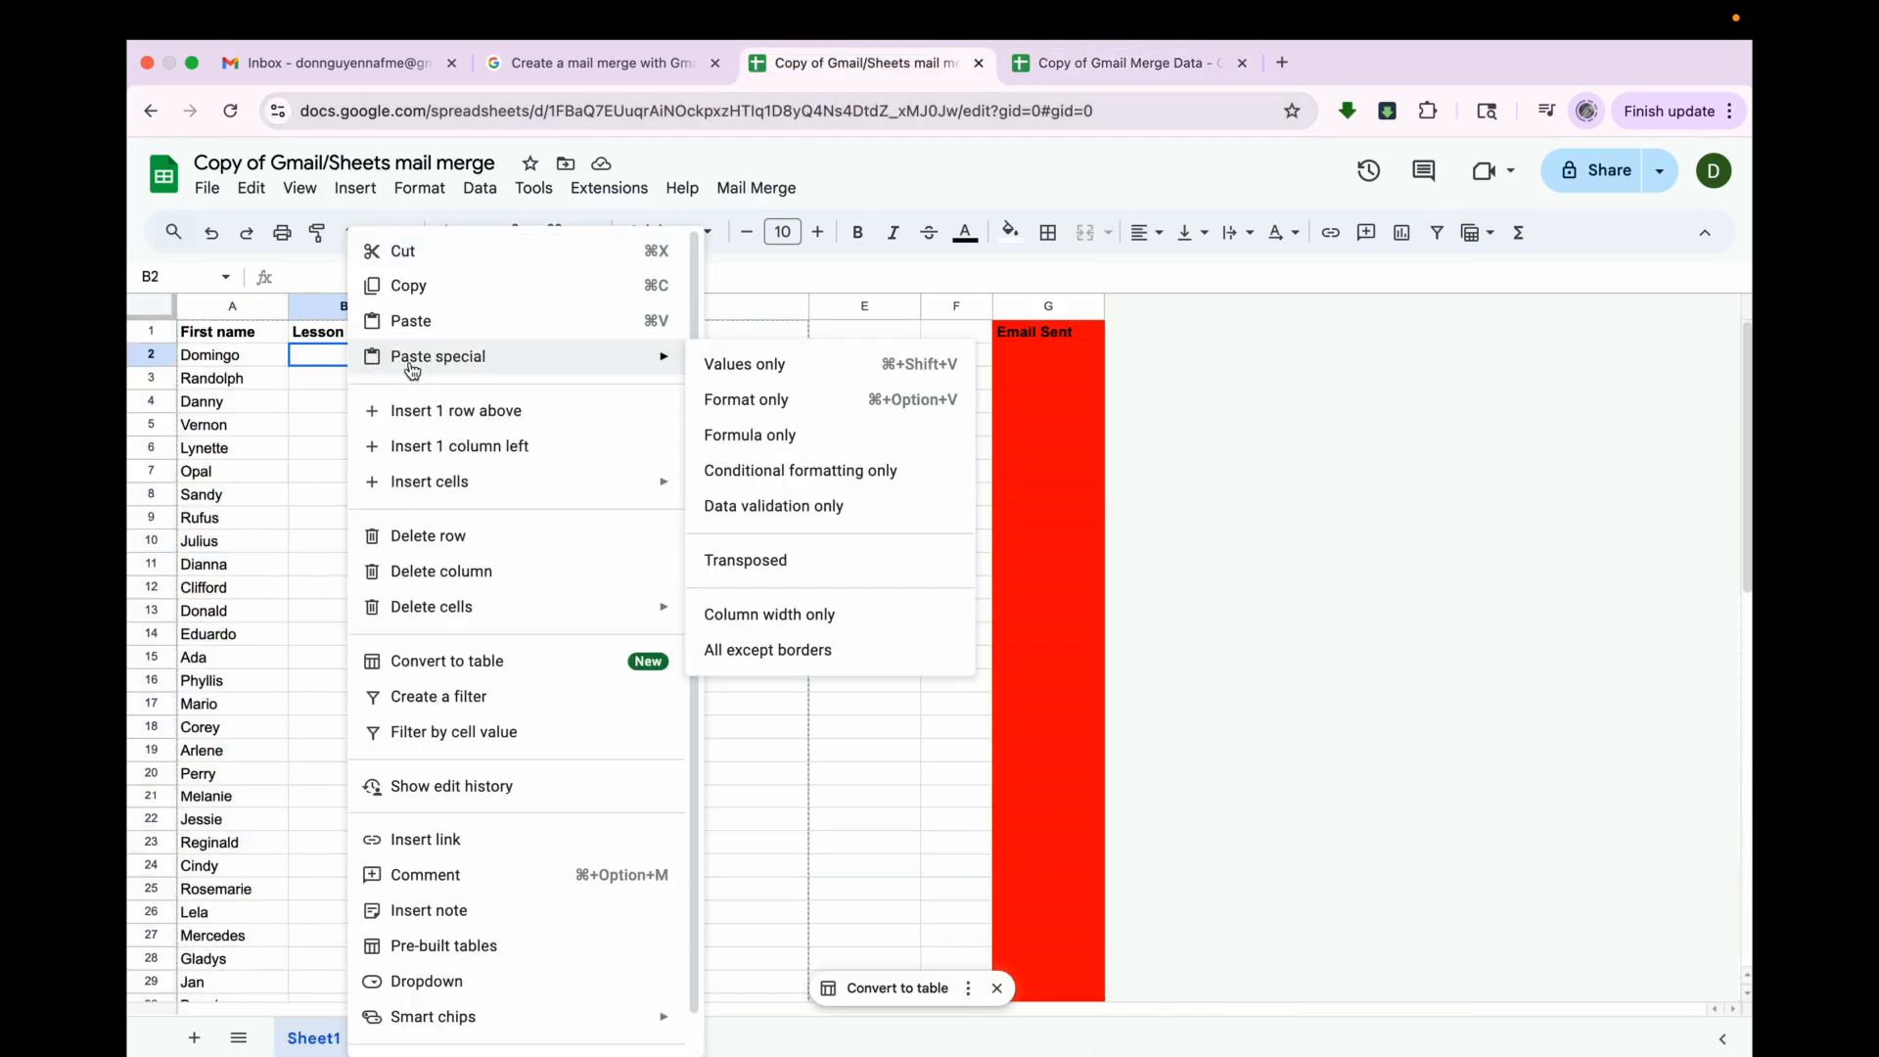
click(719, 372)
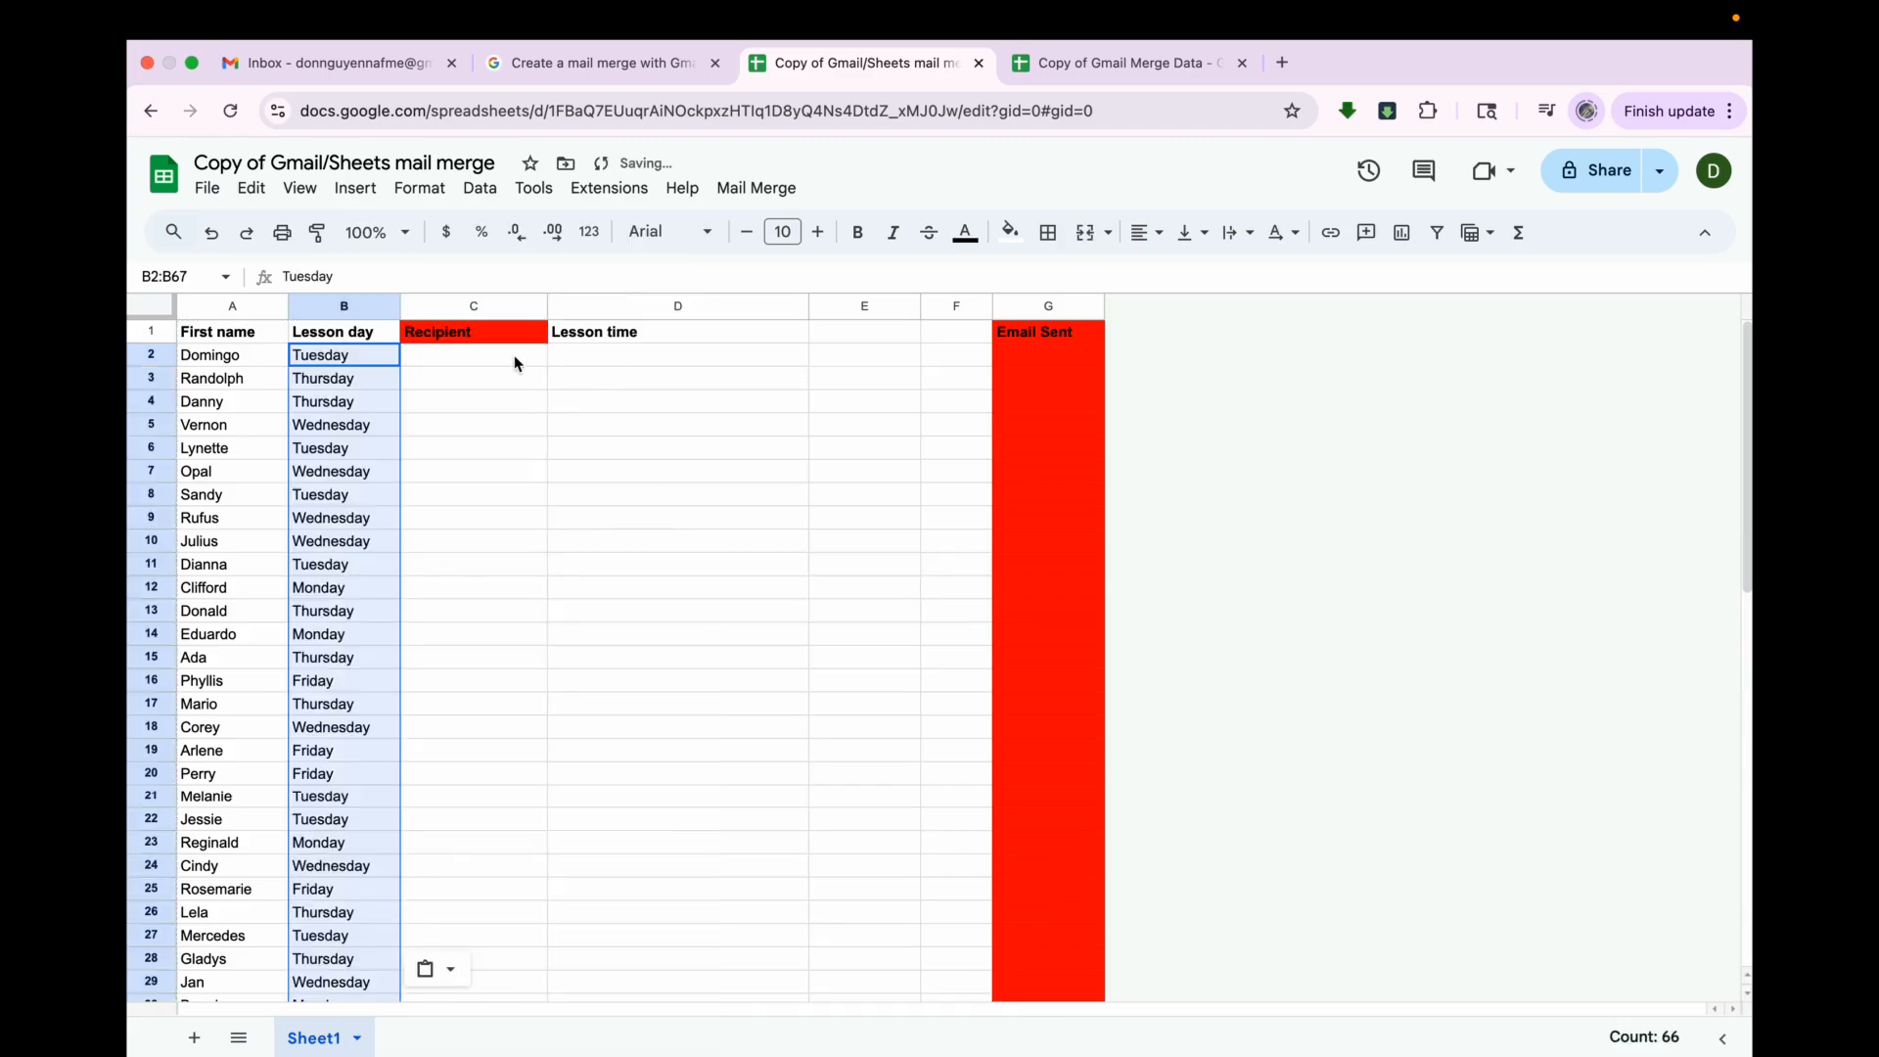
- Copy the student emails in G2:G67 of the Complete Roster and paste them as values only under Recipient, from C2
click(515, 361)
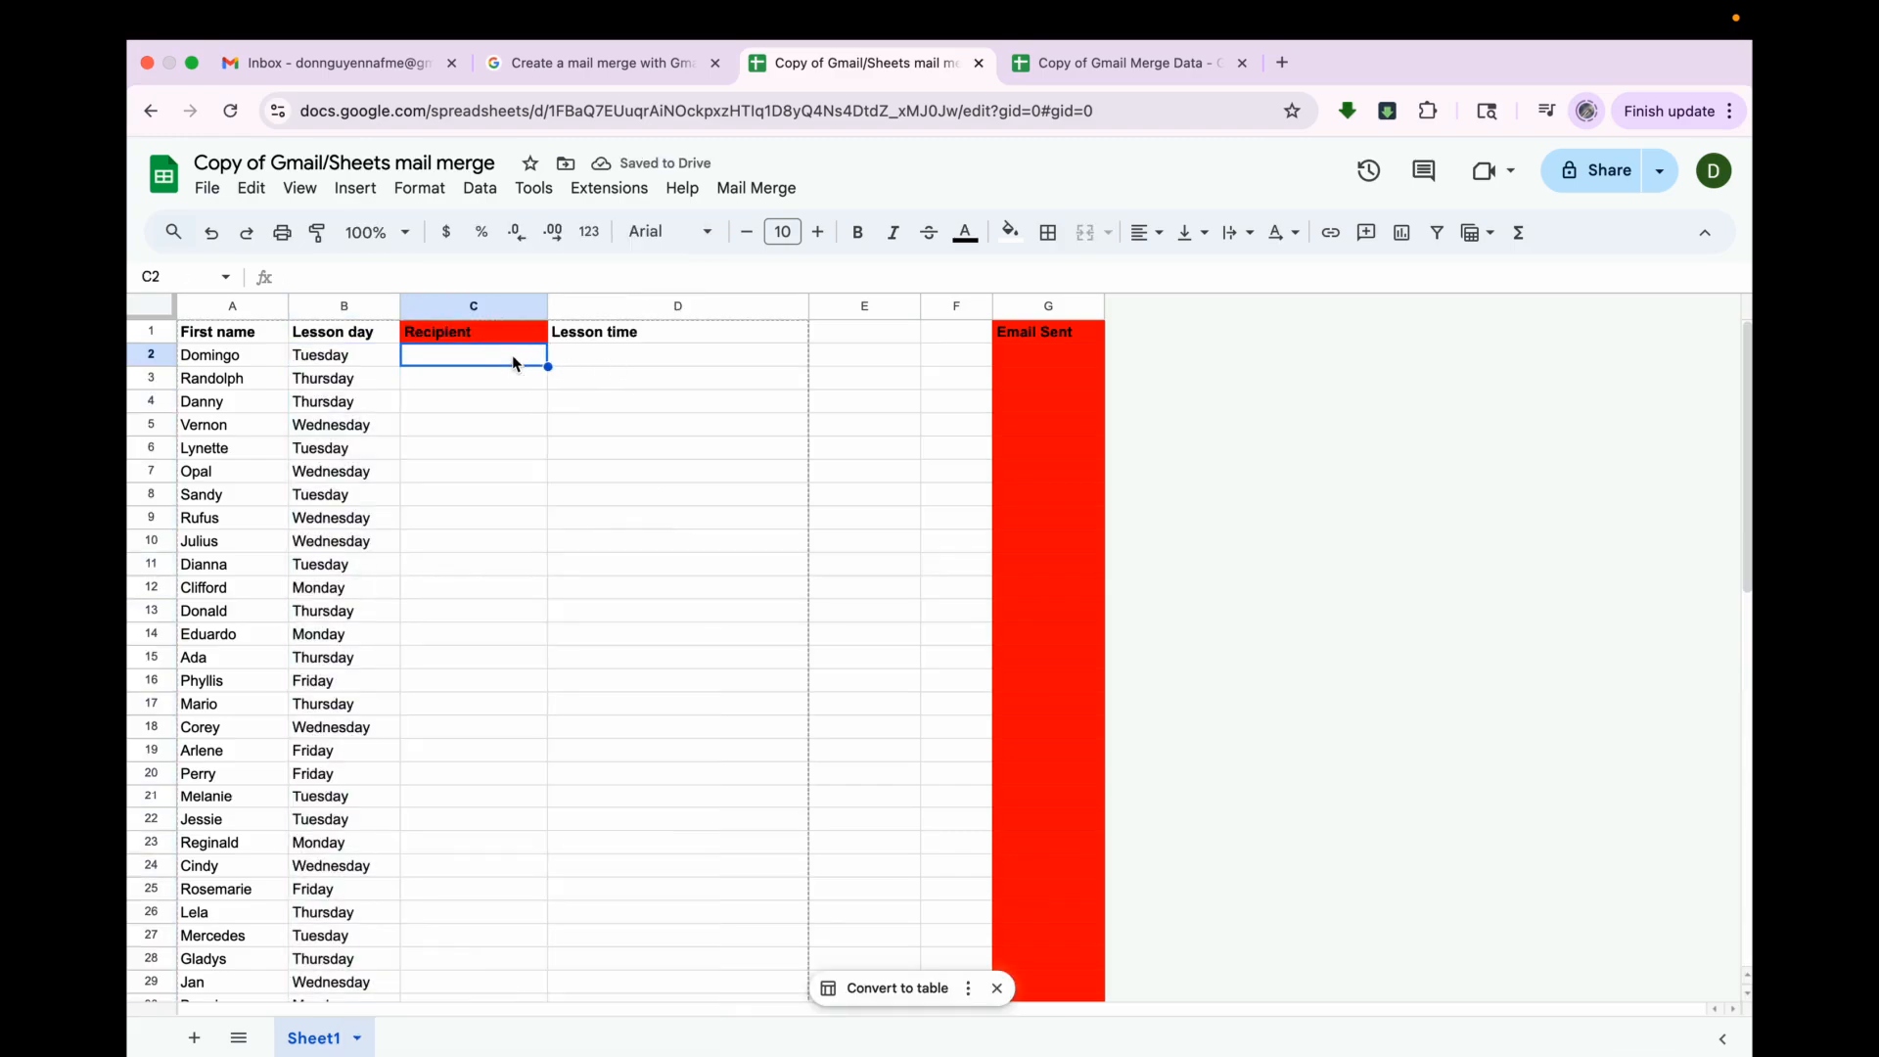
click(1081, 62)
scroll(1154, 597, up, 10)
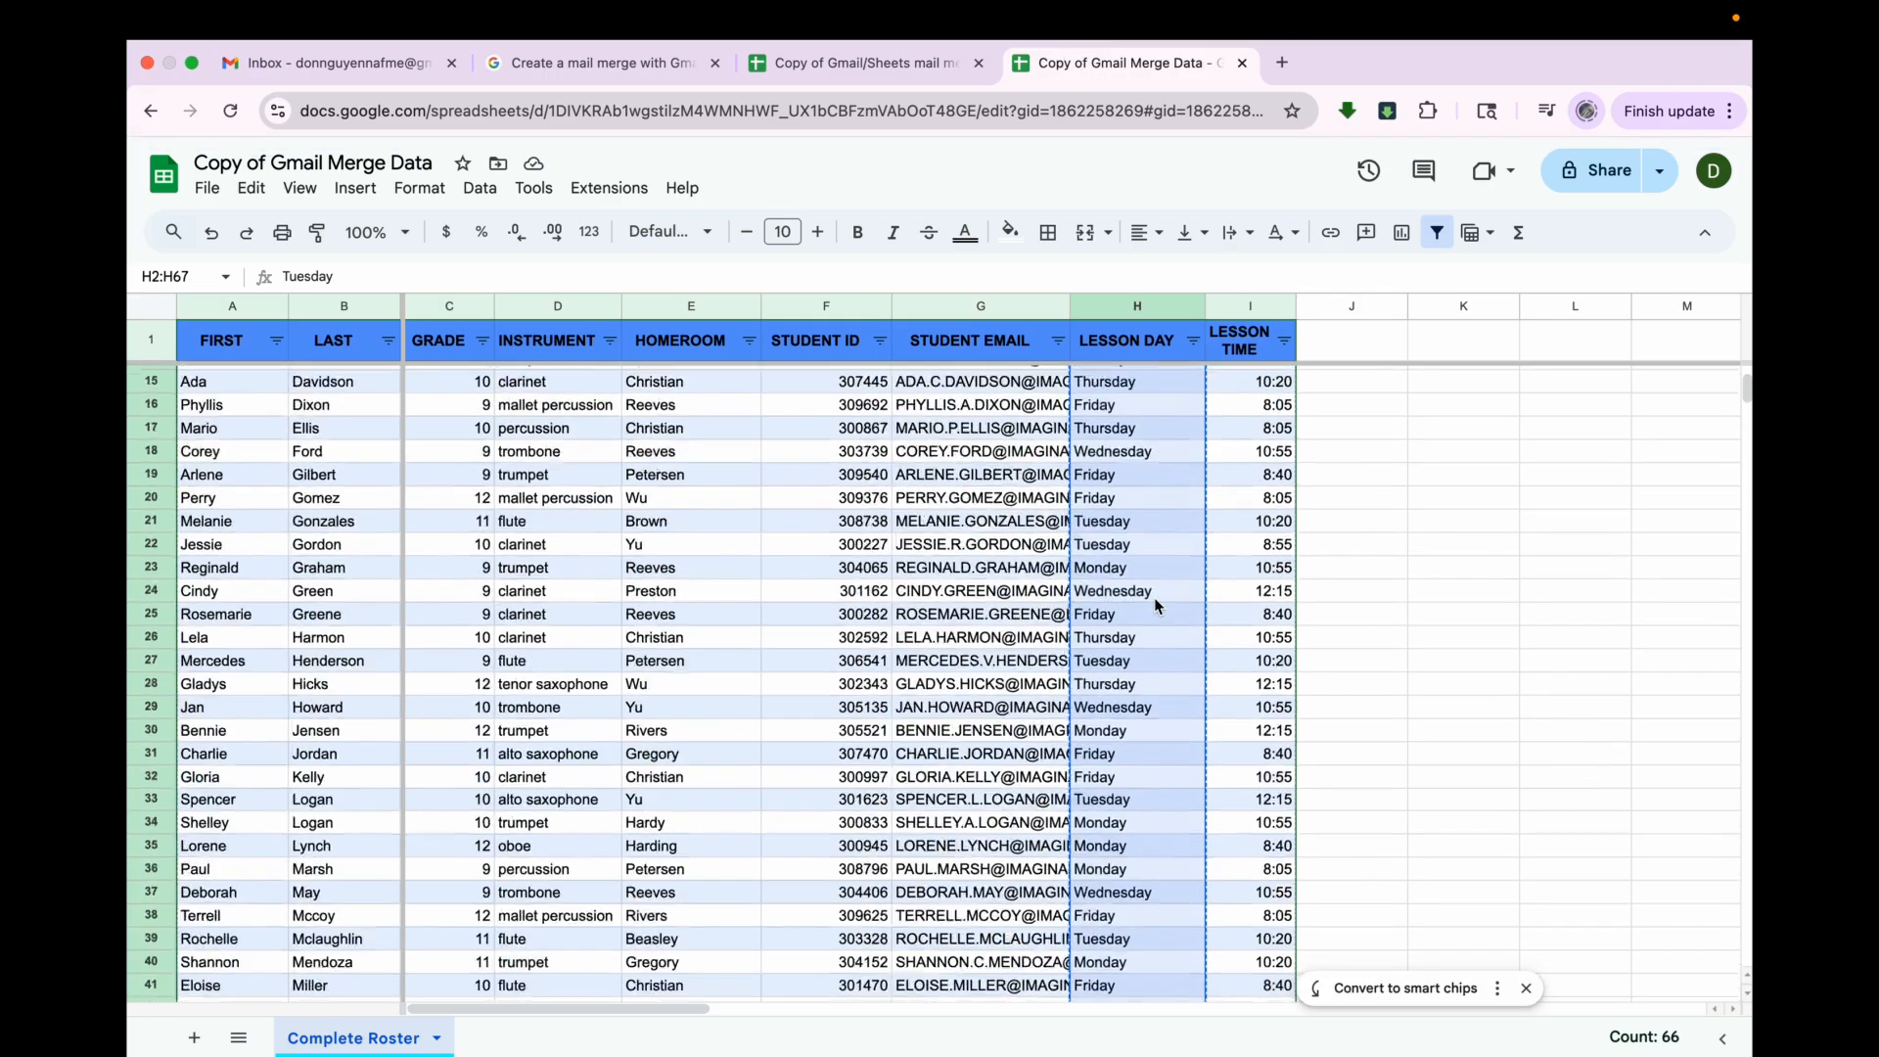
scroll(1154, 605, up, 4)
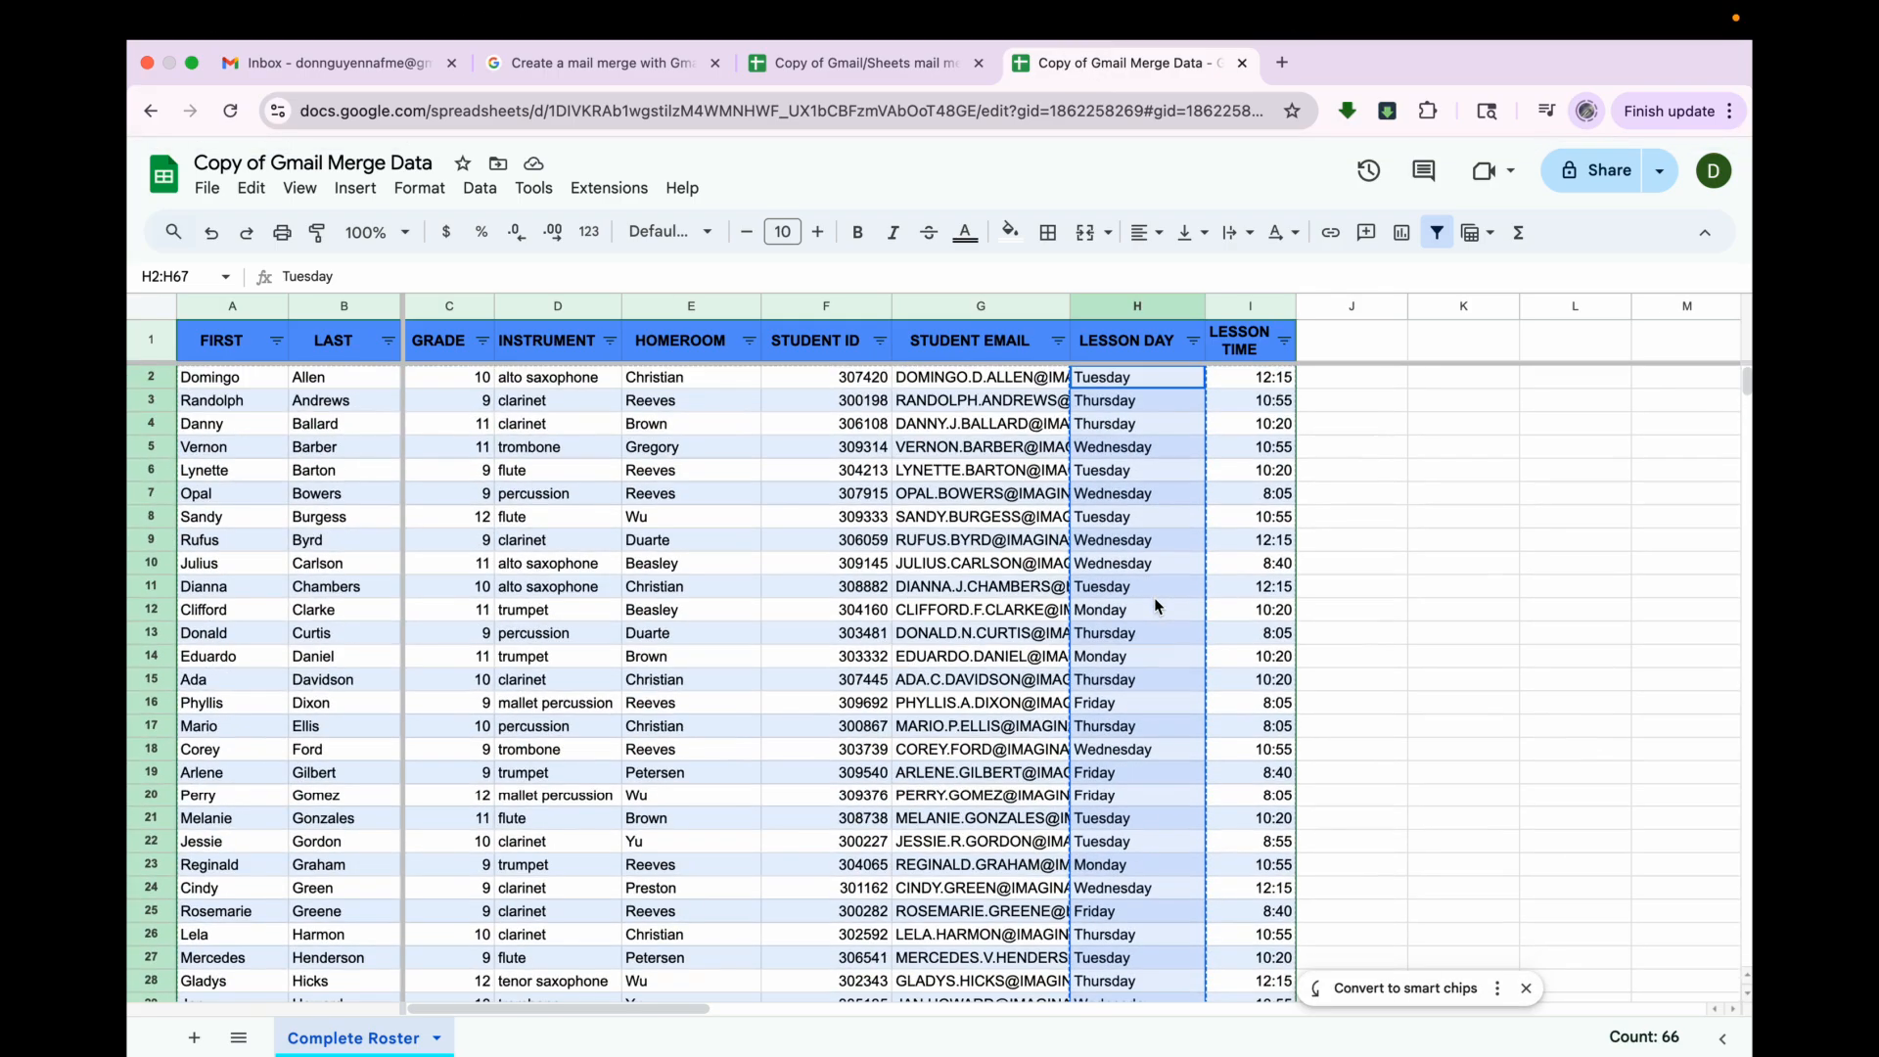
click(1011, 380)
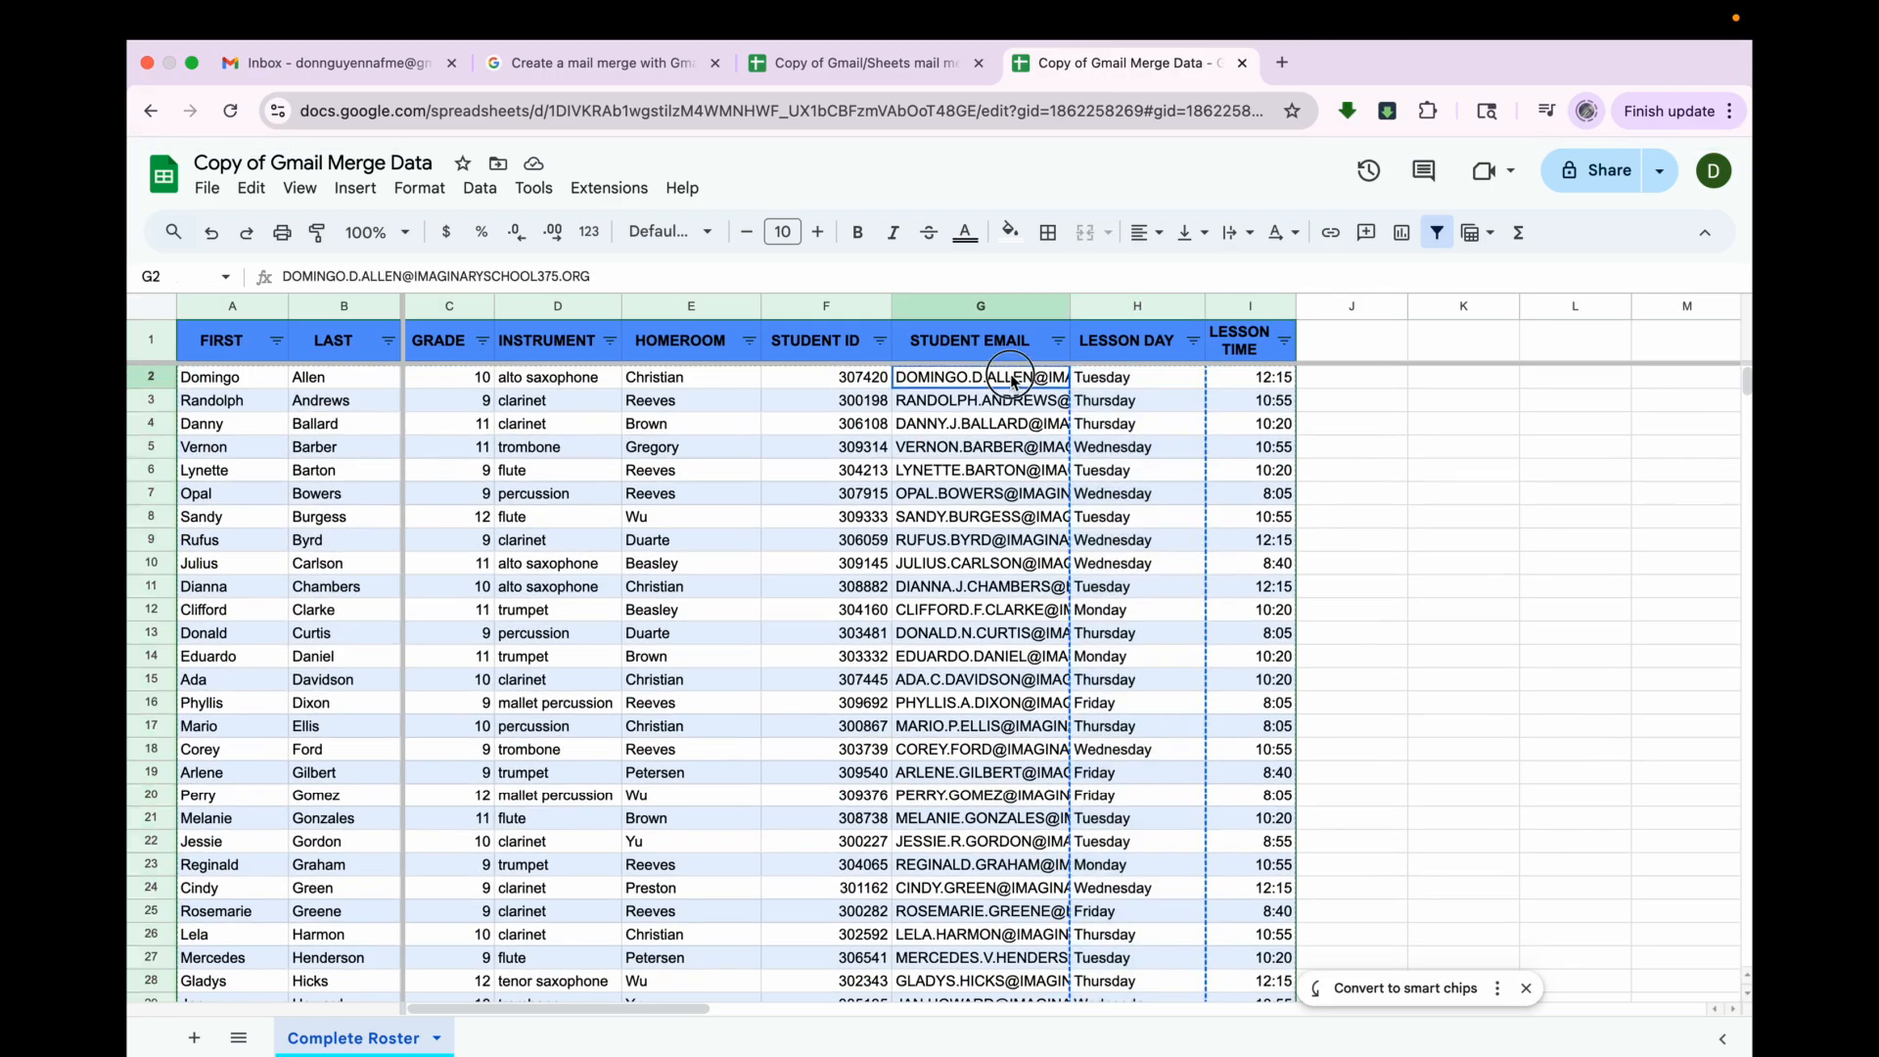
drag(1011, 379, 974, 729)
right_click(964, 587)
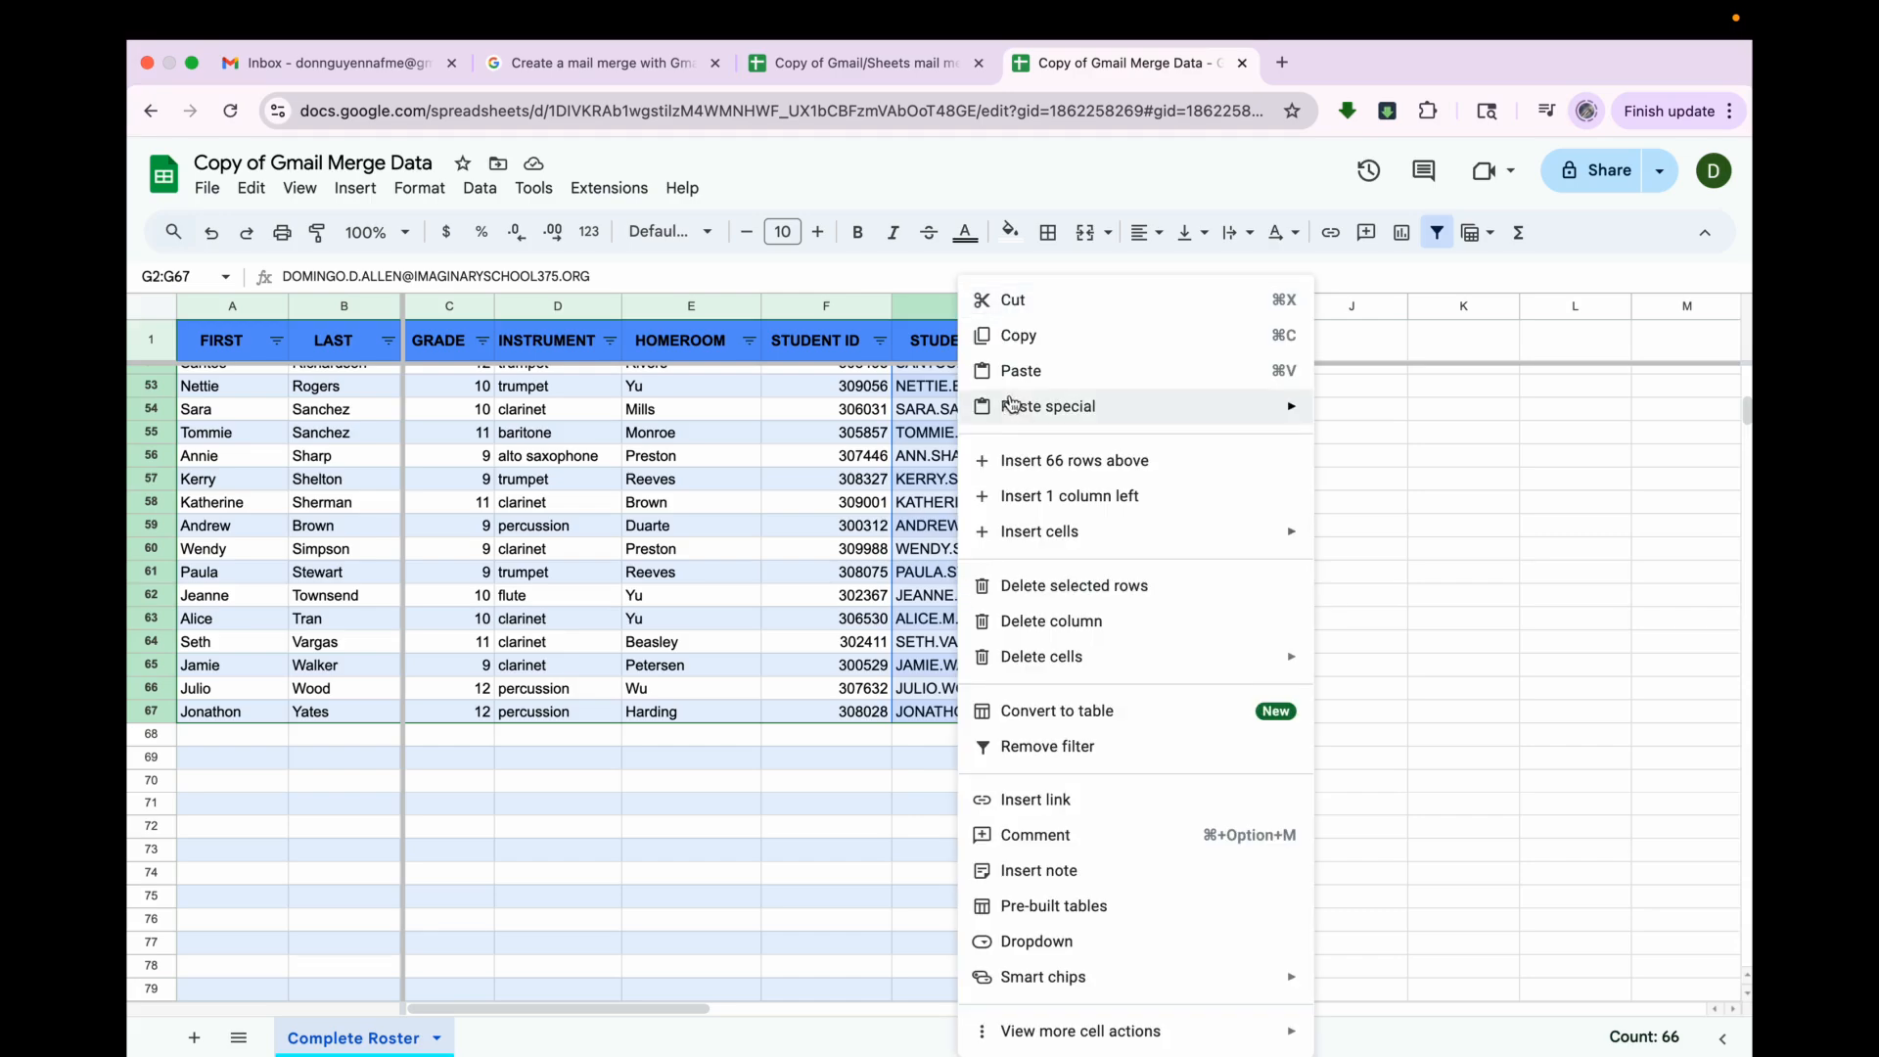
click(1023, 335)
click(842, 63)
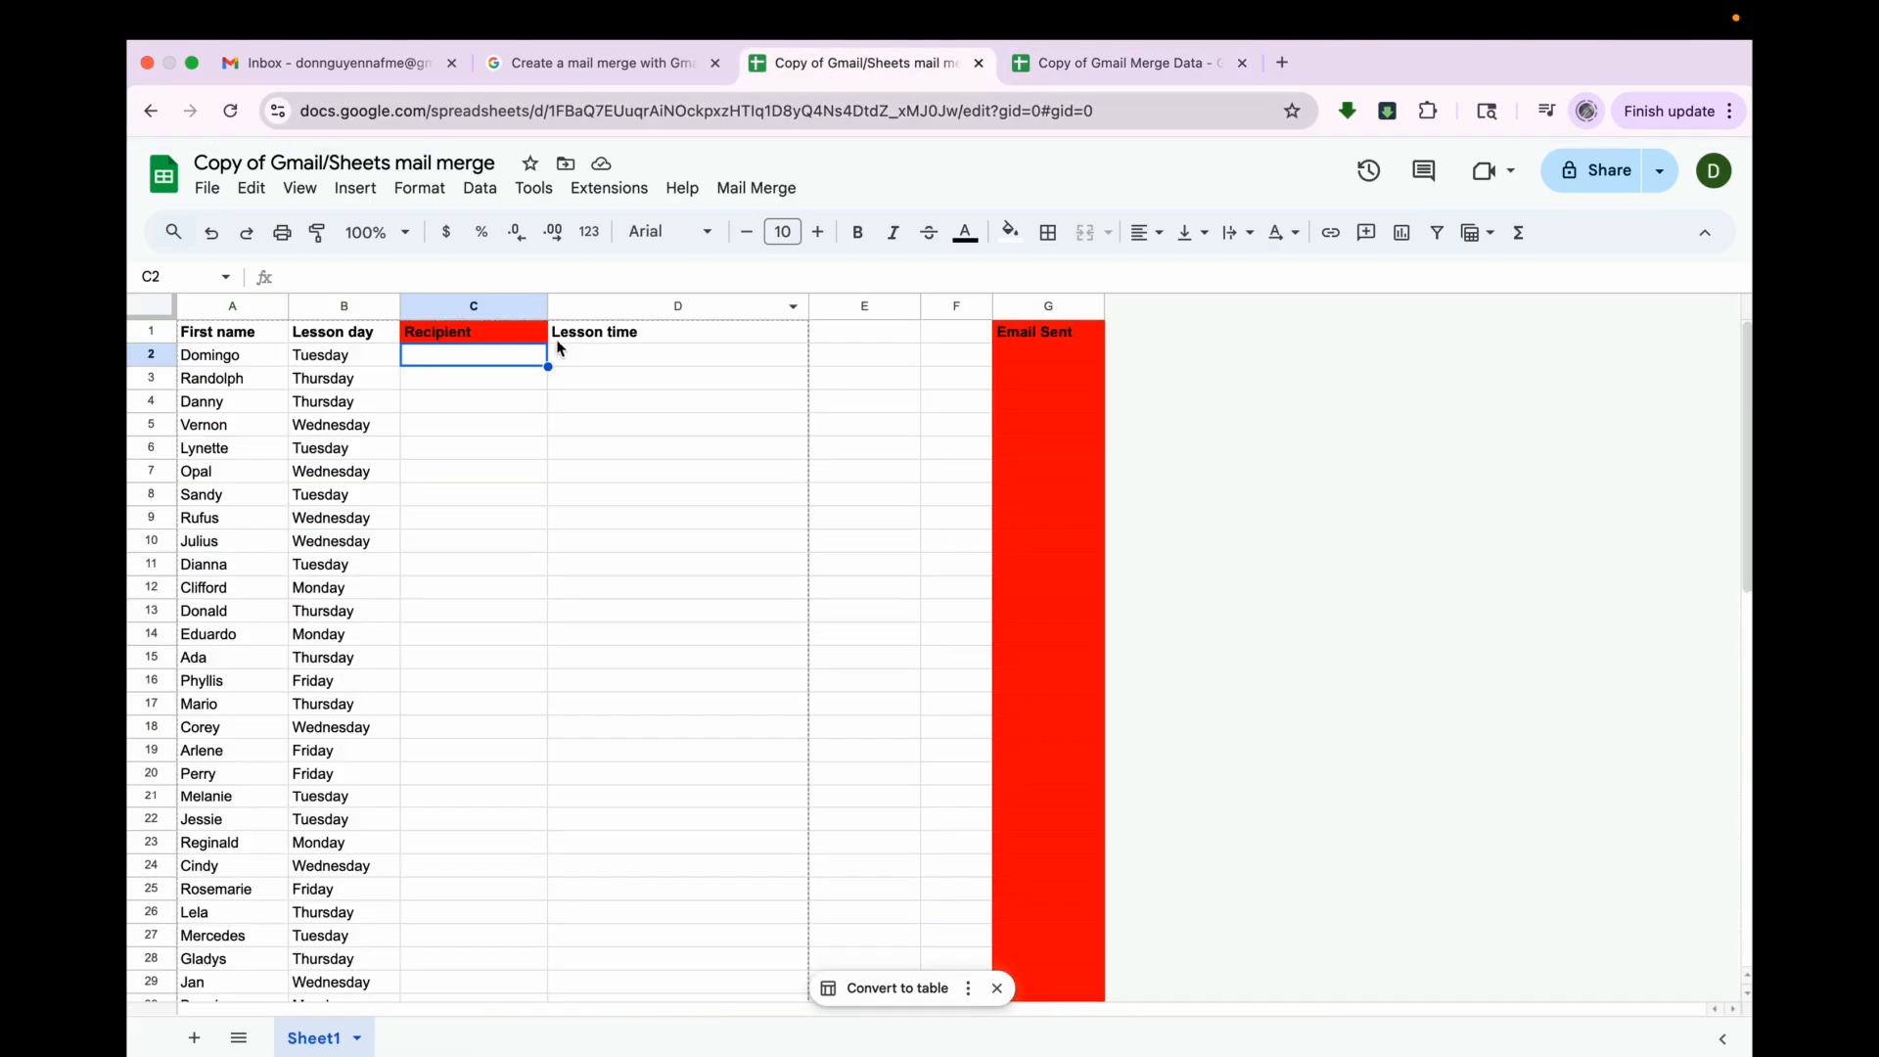
right_click(524, 368)
mouse_move(574, 364)
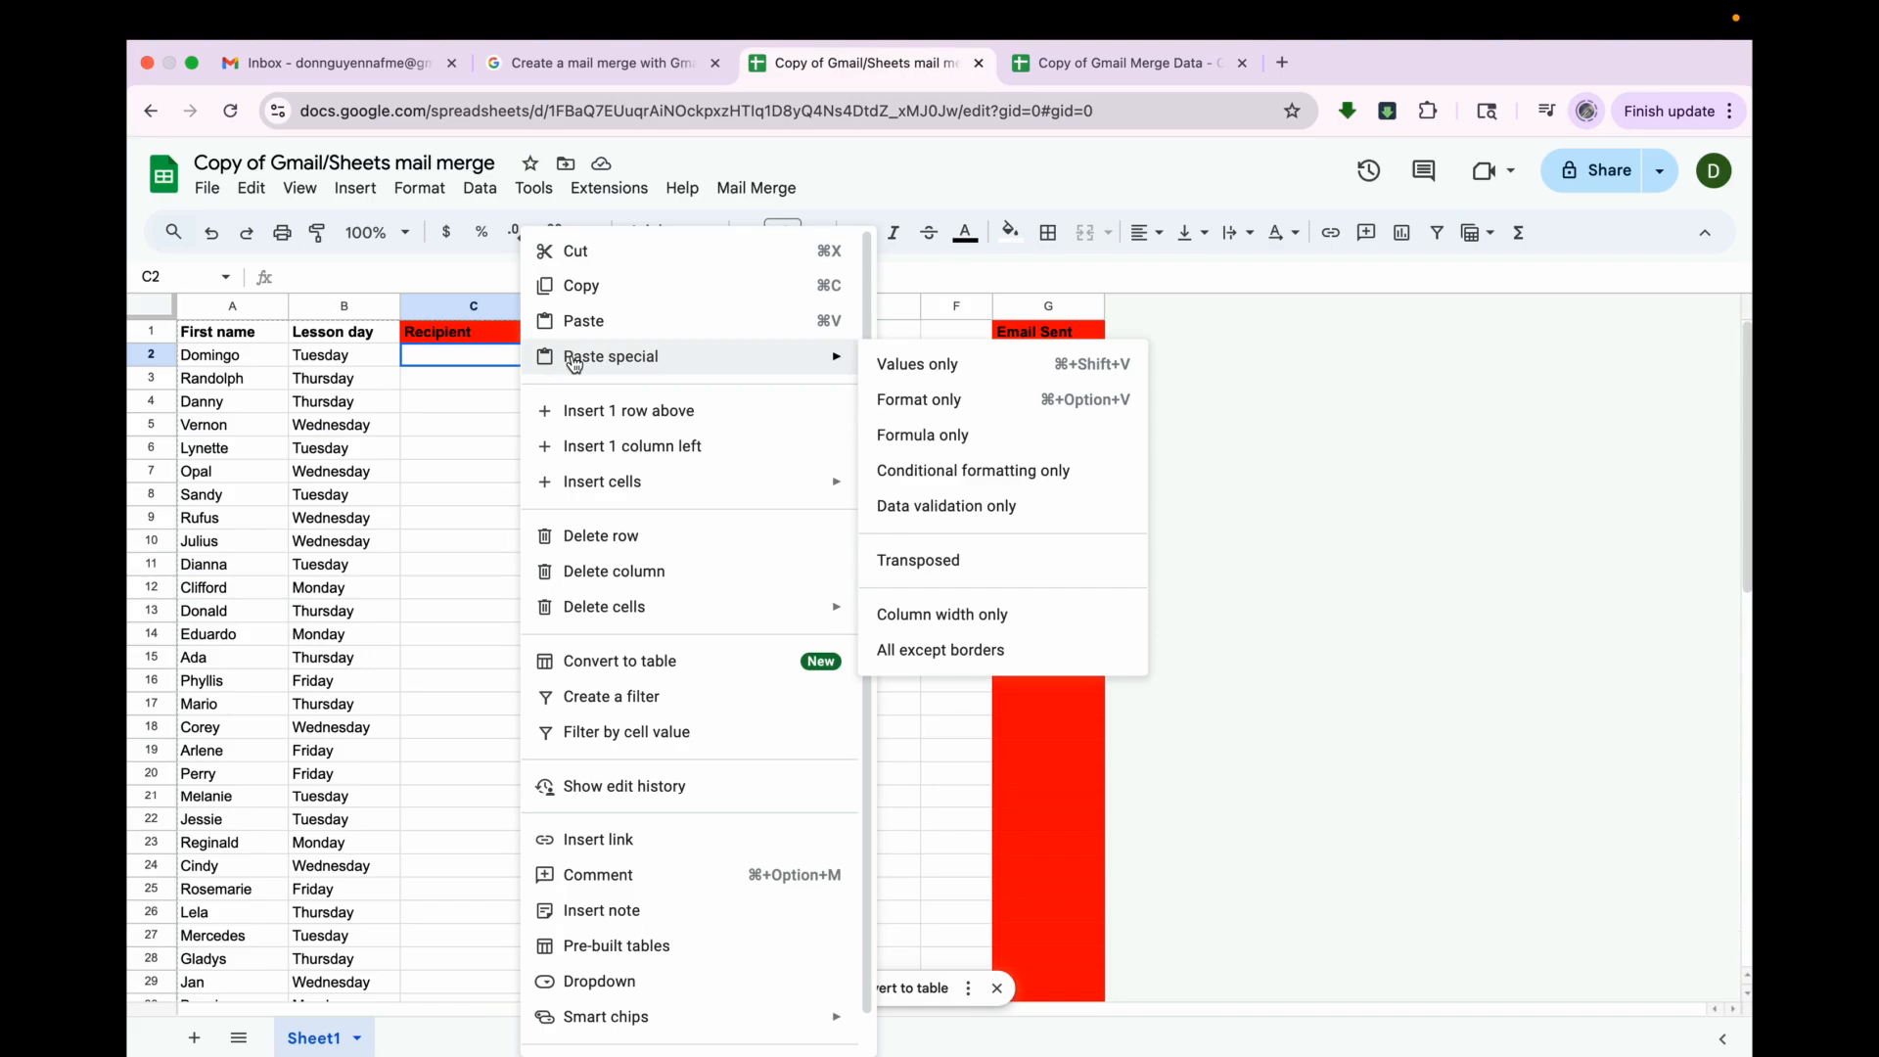
click(891, 364)
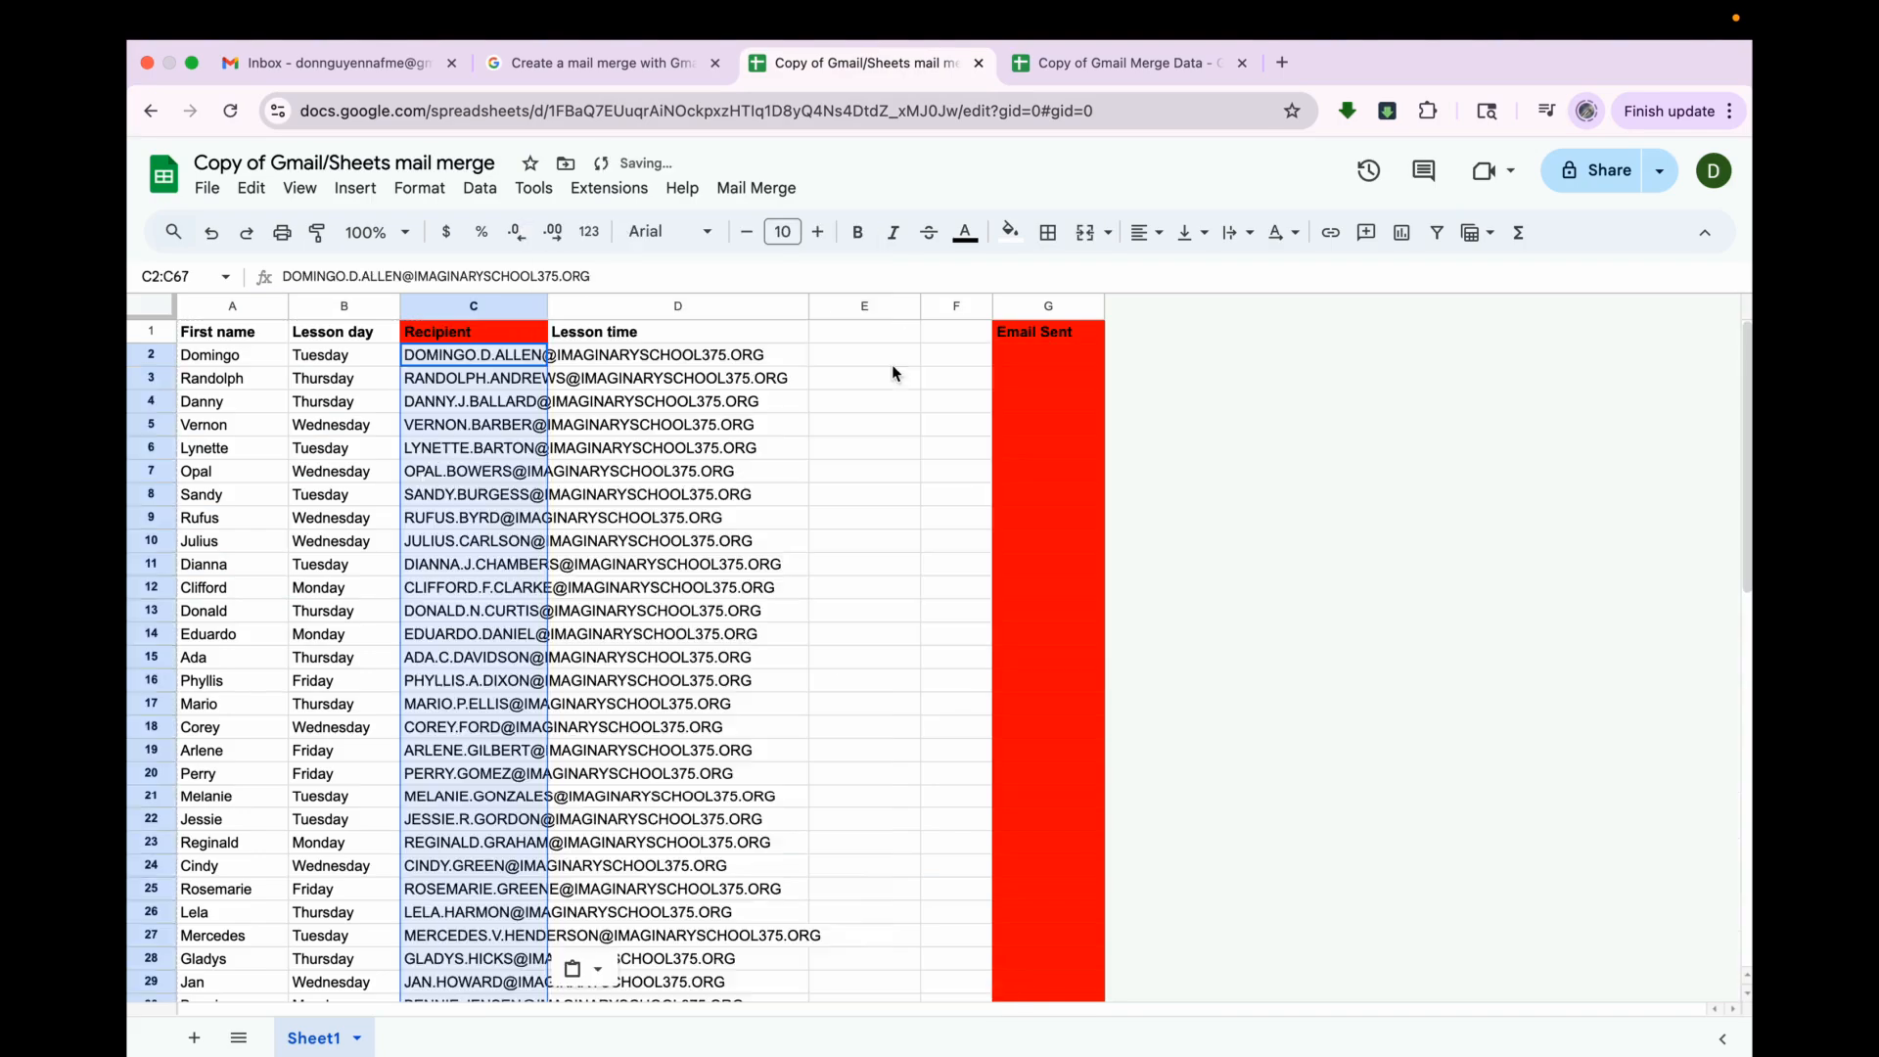
- Copy the lesson times in I2:I67 of the Complete Roster and paste them as values only under Lesson time, from D2
click(724, 354)
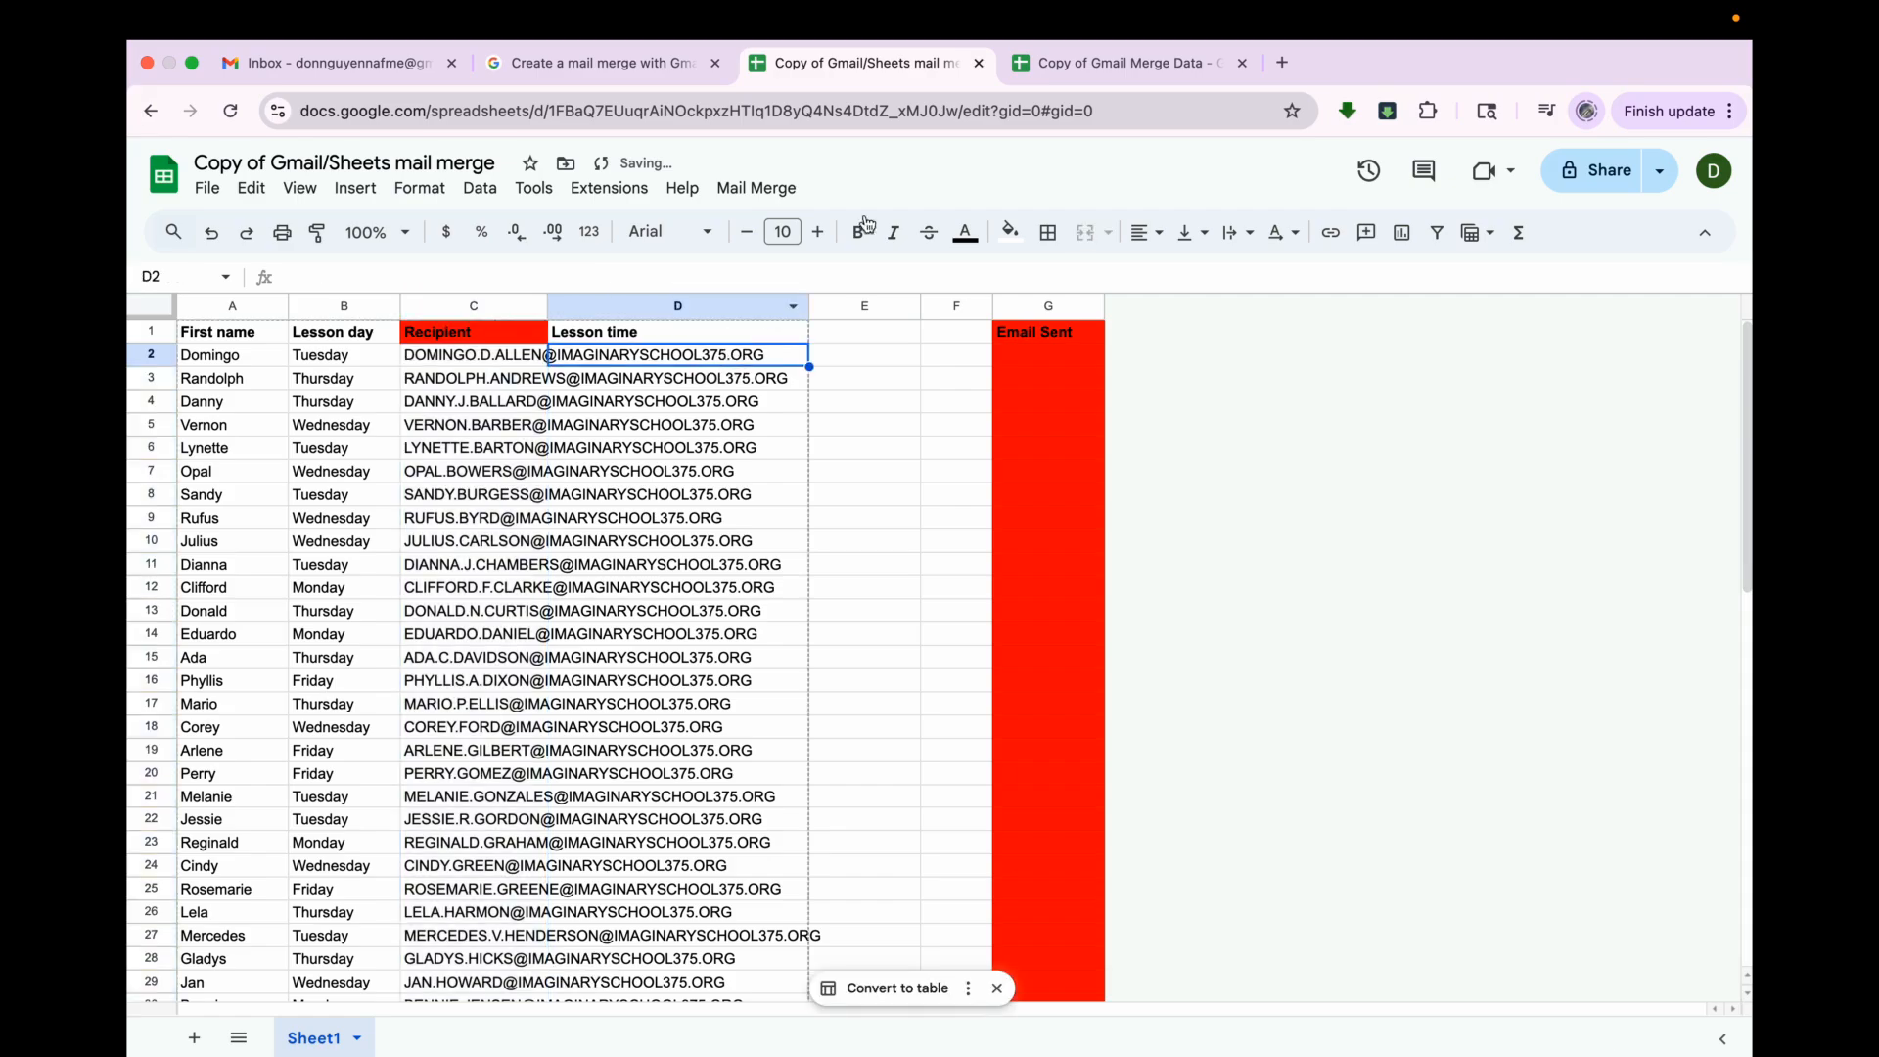
click(1099, 63)
scroll(992, 443, up, 15)
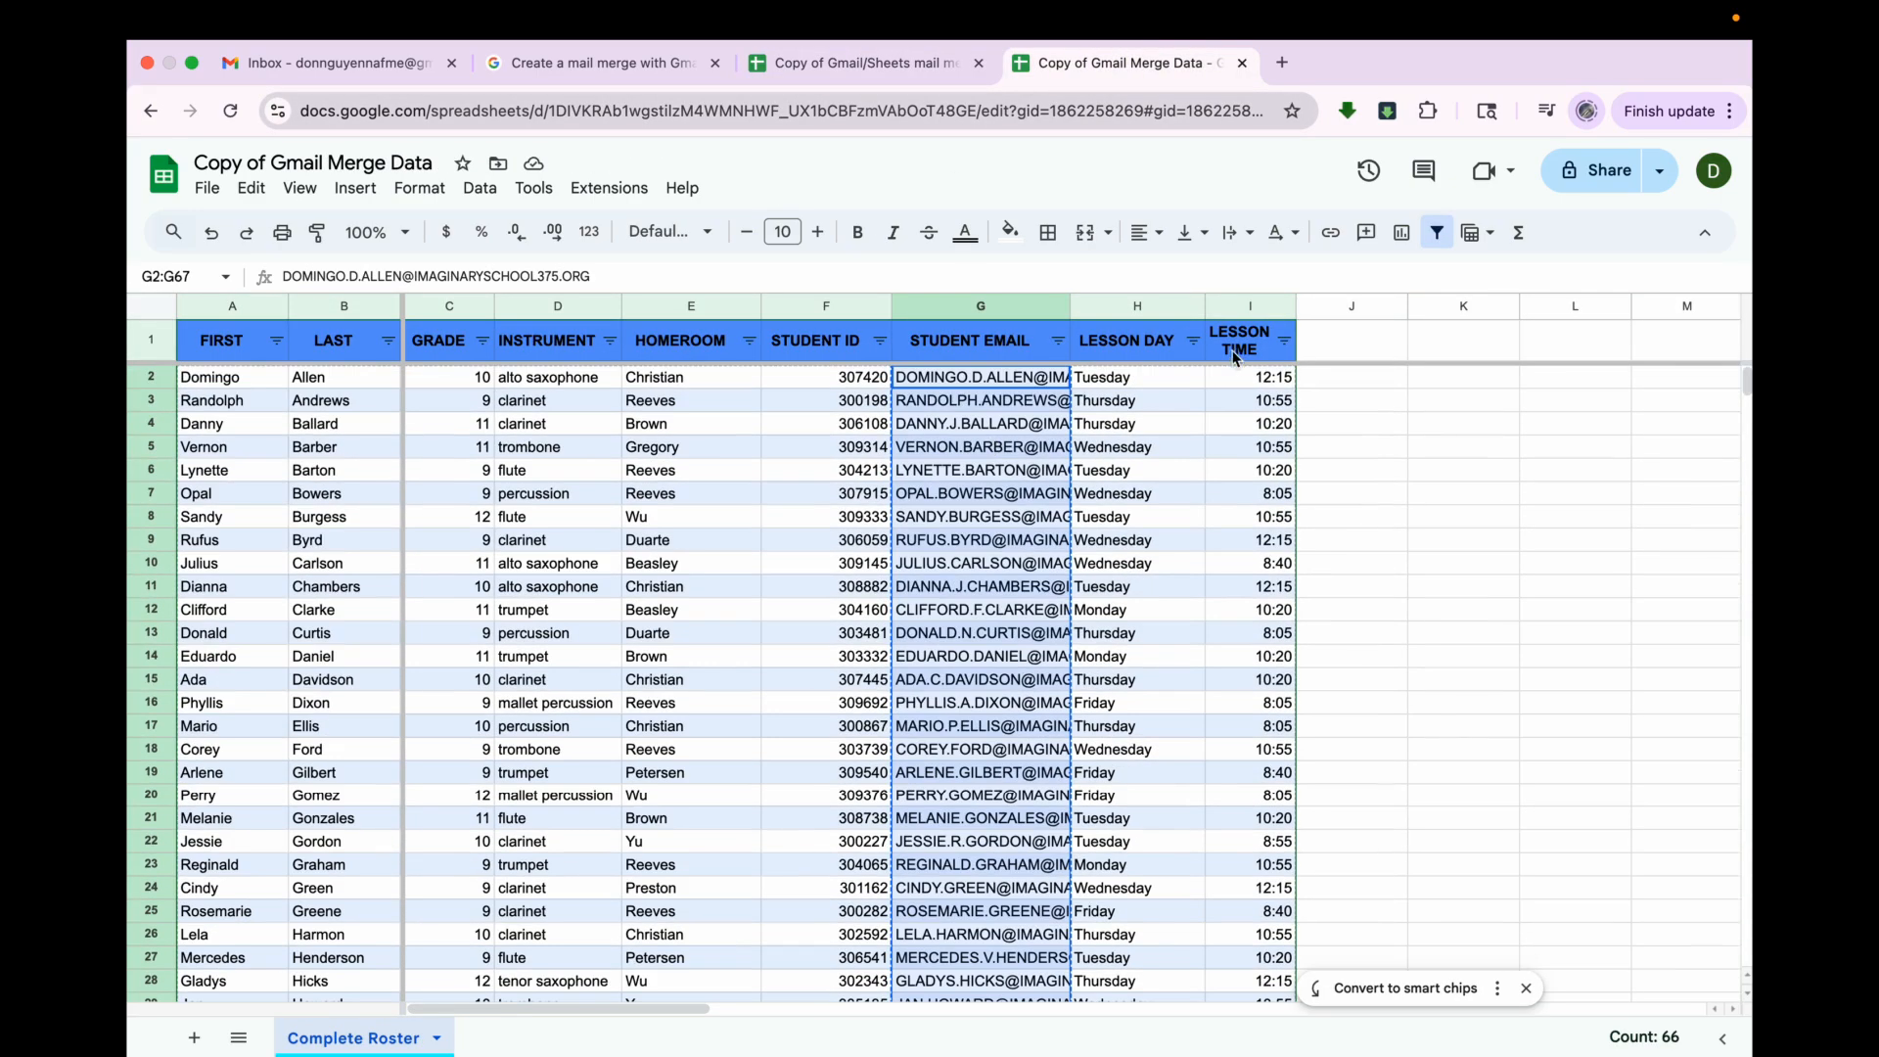
click(1248, 380)
drag(1248, 379, 1241, 703)
right_click(1241, 703)
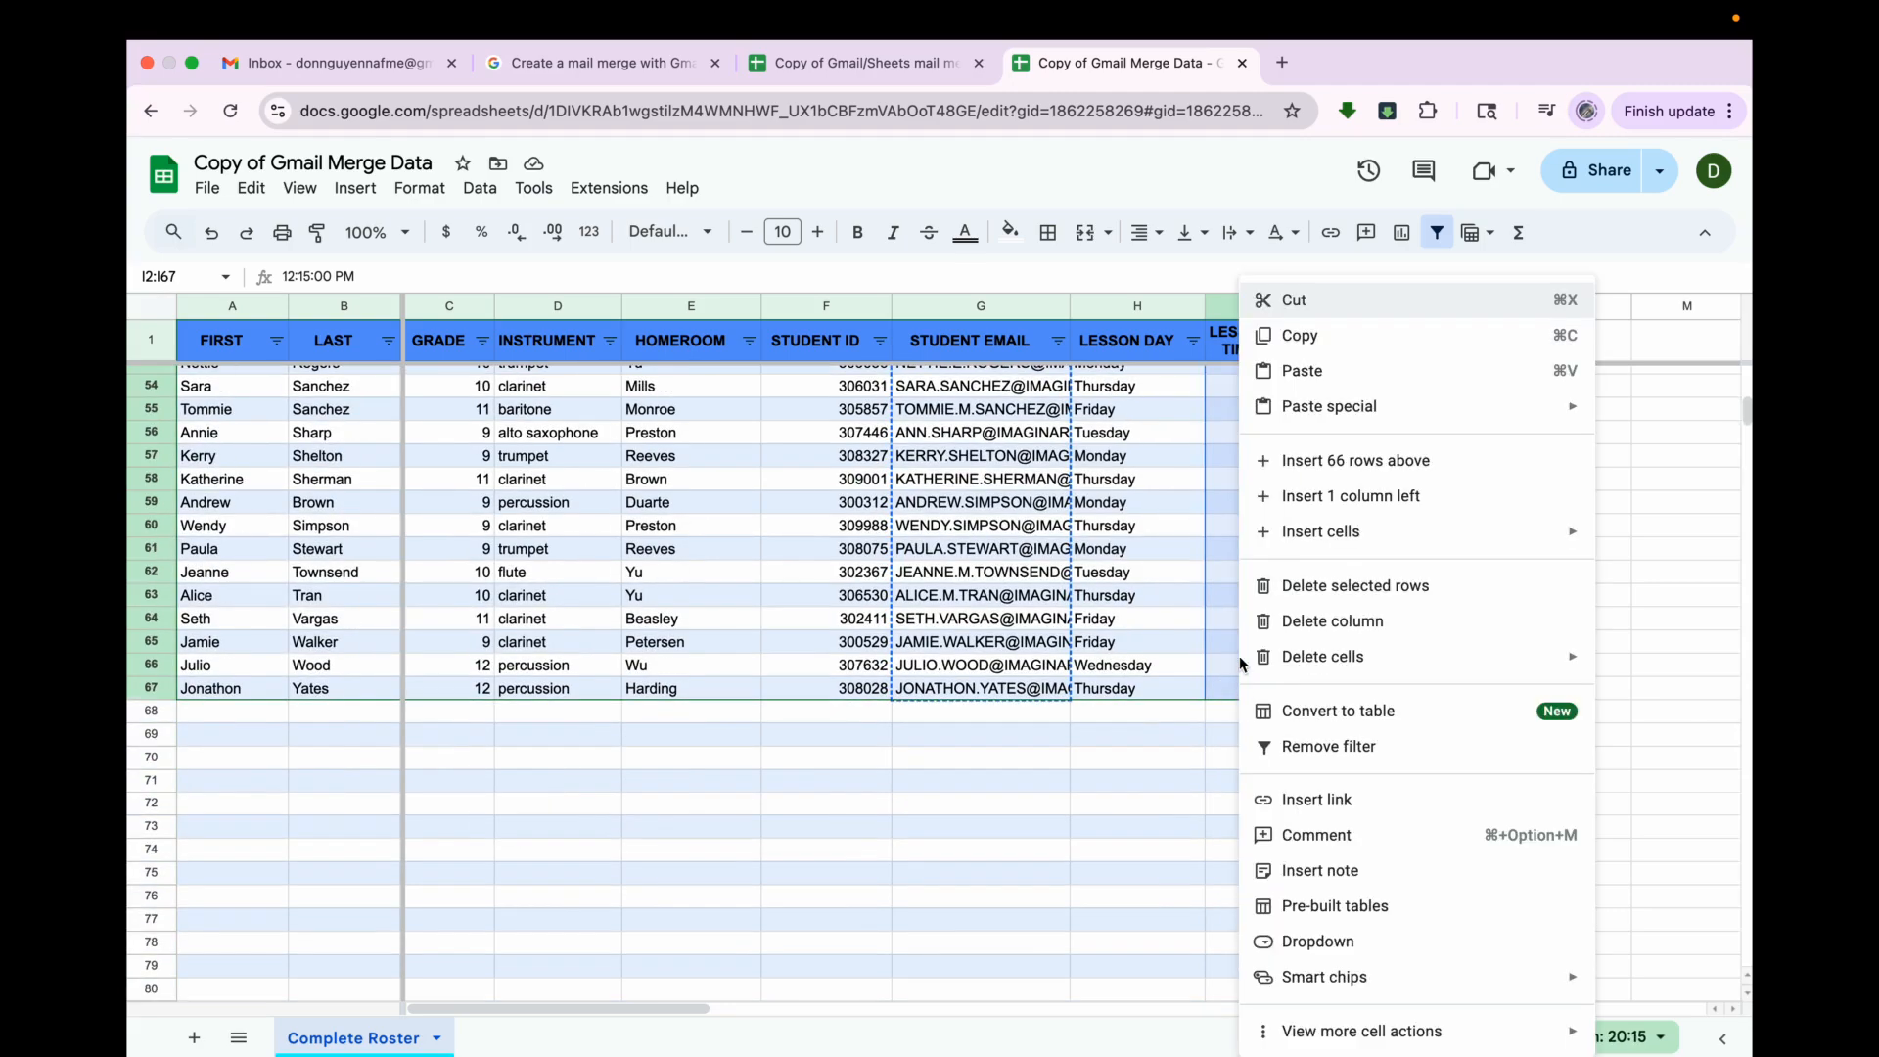
click(1311, 348)
click(852, 62)
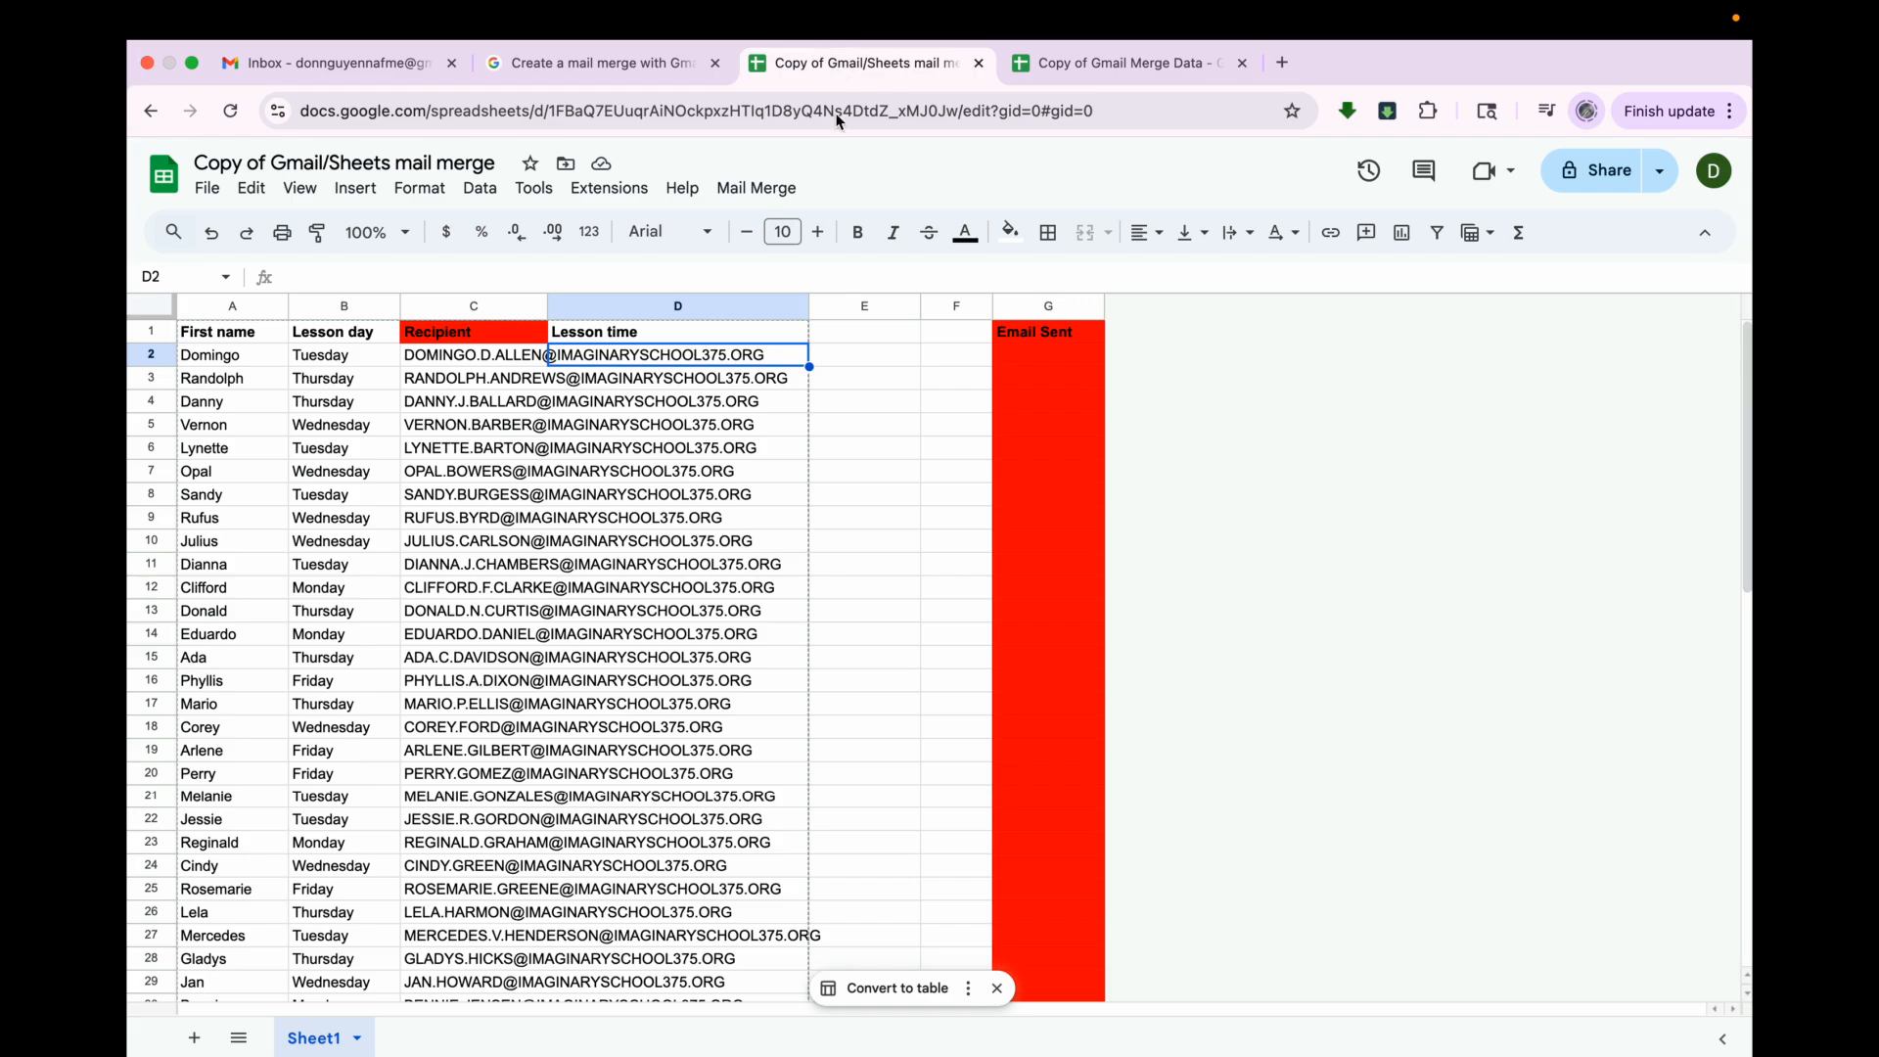
right_click(739, 367)
mouse_move(1018, 358)
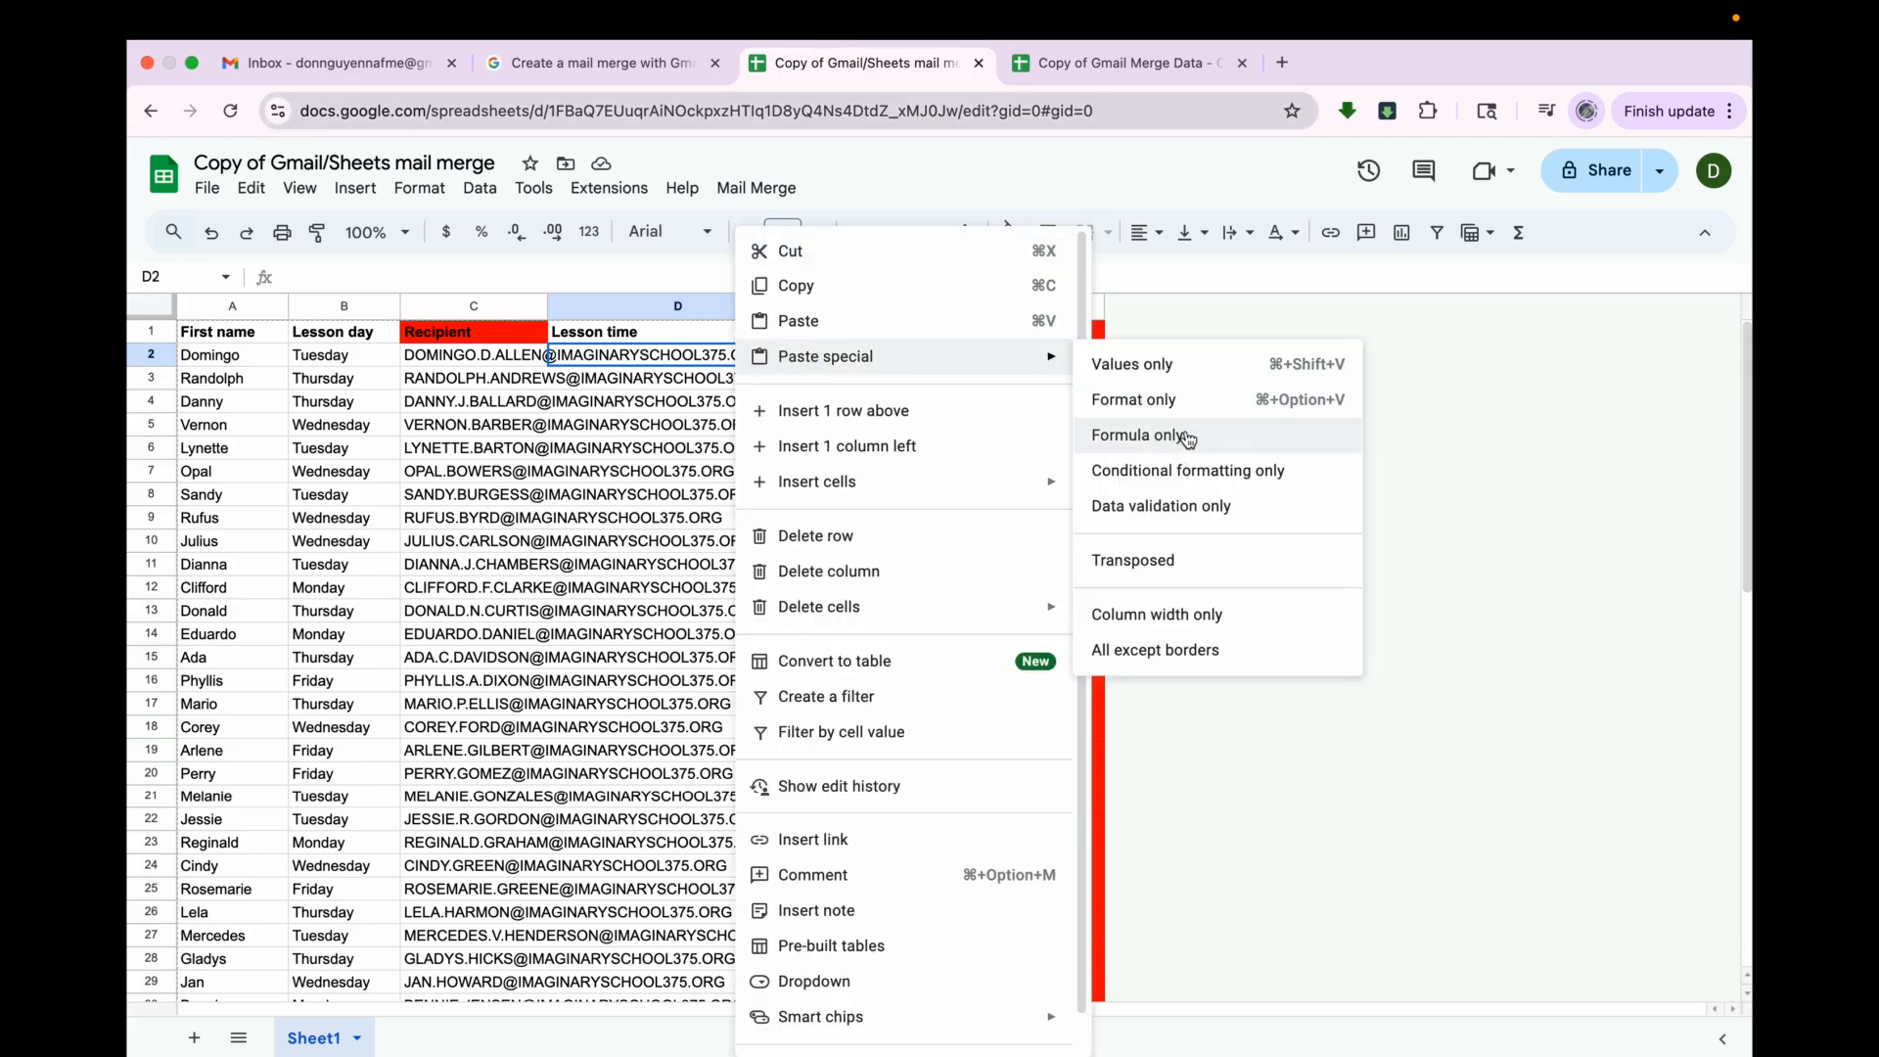
click(1172, 370)
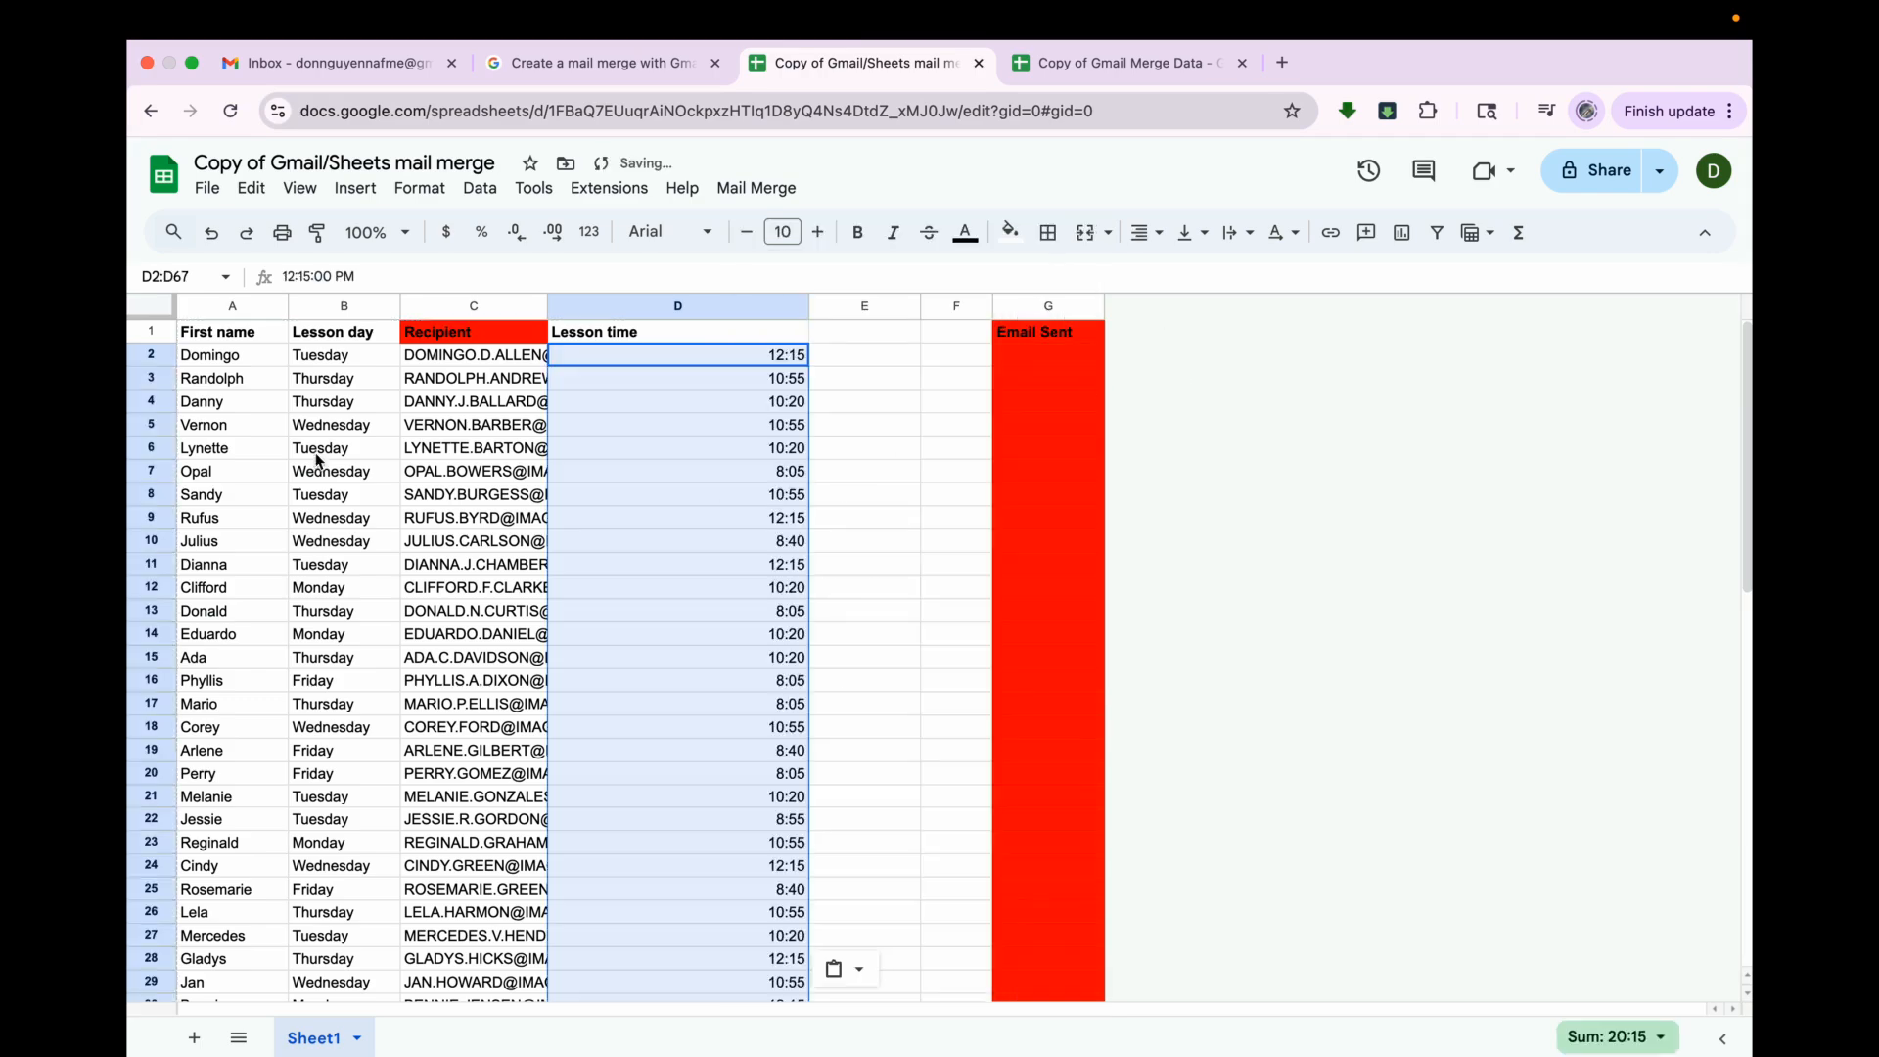
- Move the Gmail tab beside the merge sheet and compare the draft's First name, Lesson day and Lesson time placeholders with the sheet's data
drag(343, 62, 602, 62)
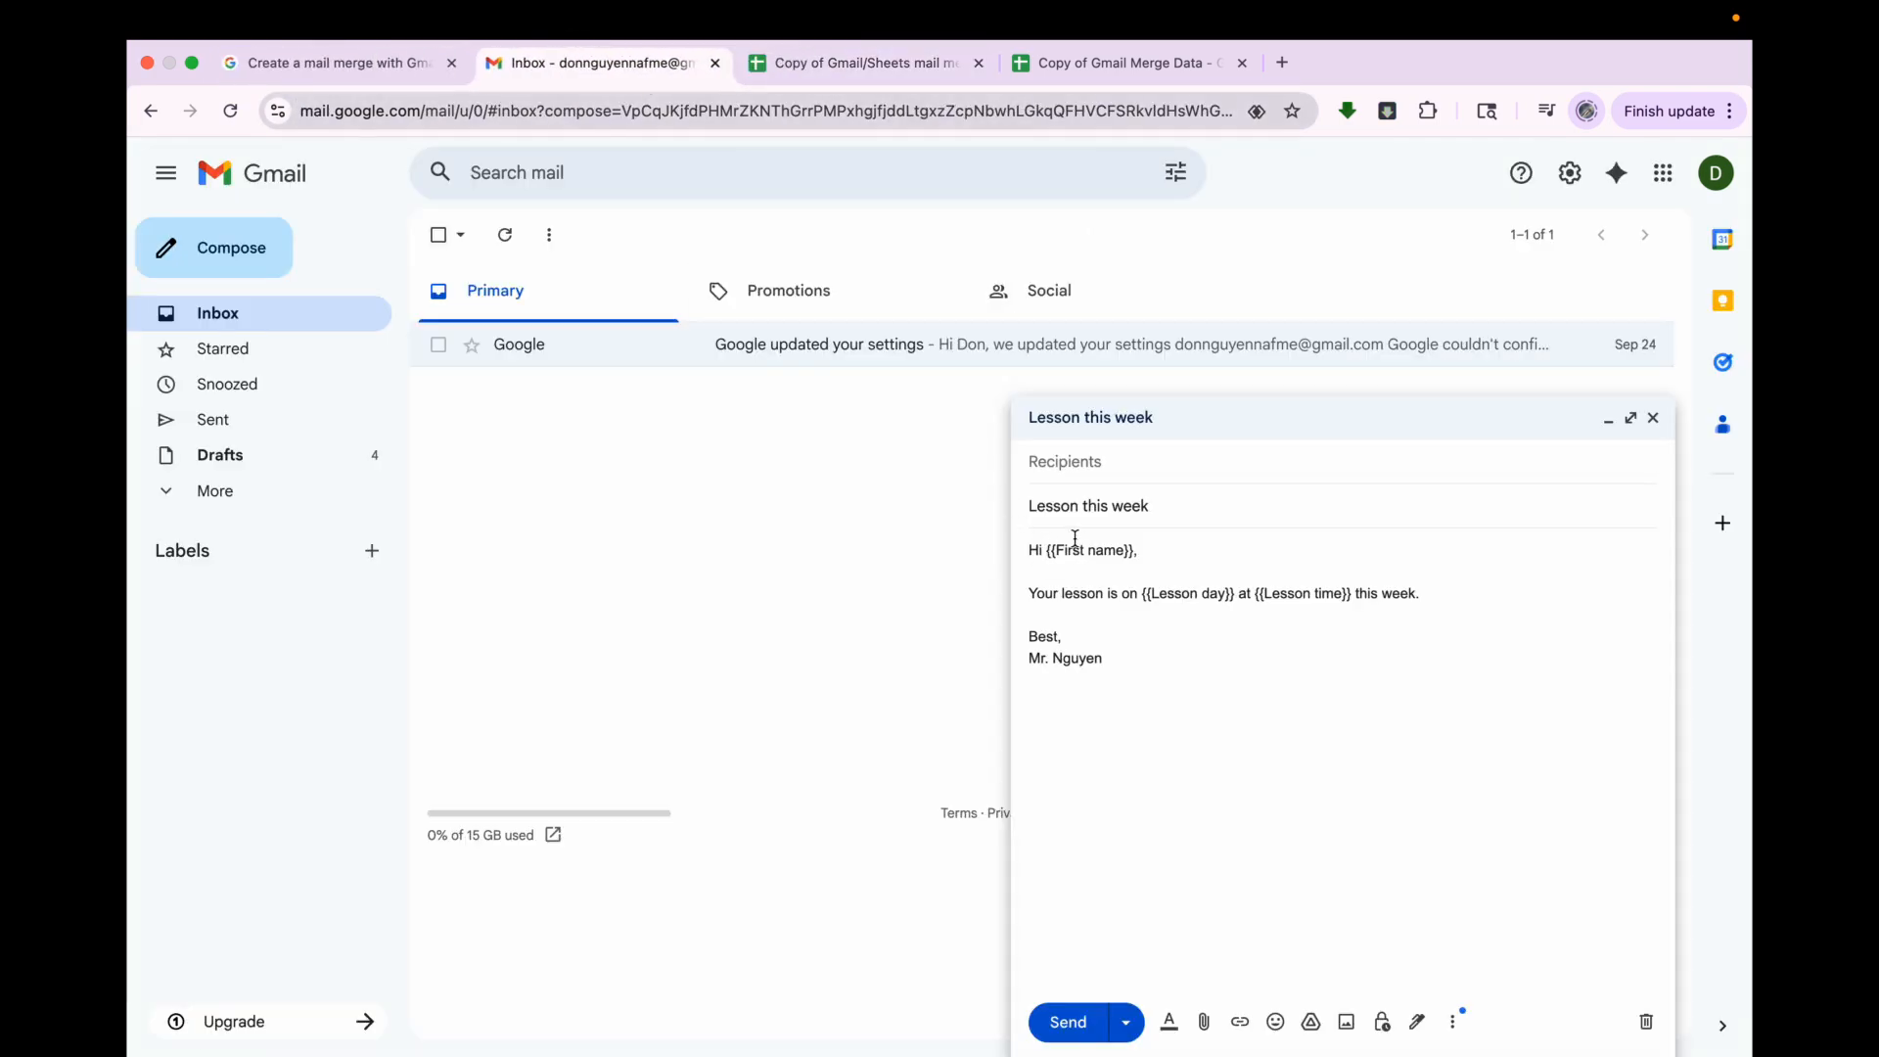
click(866, 63)
click(240, 362)
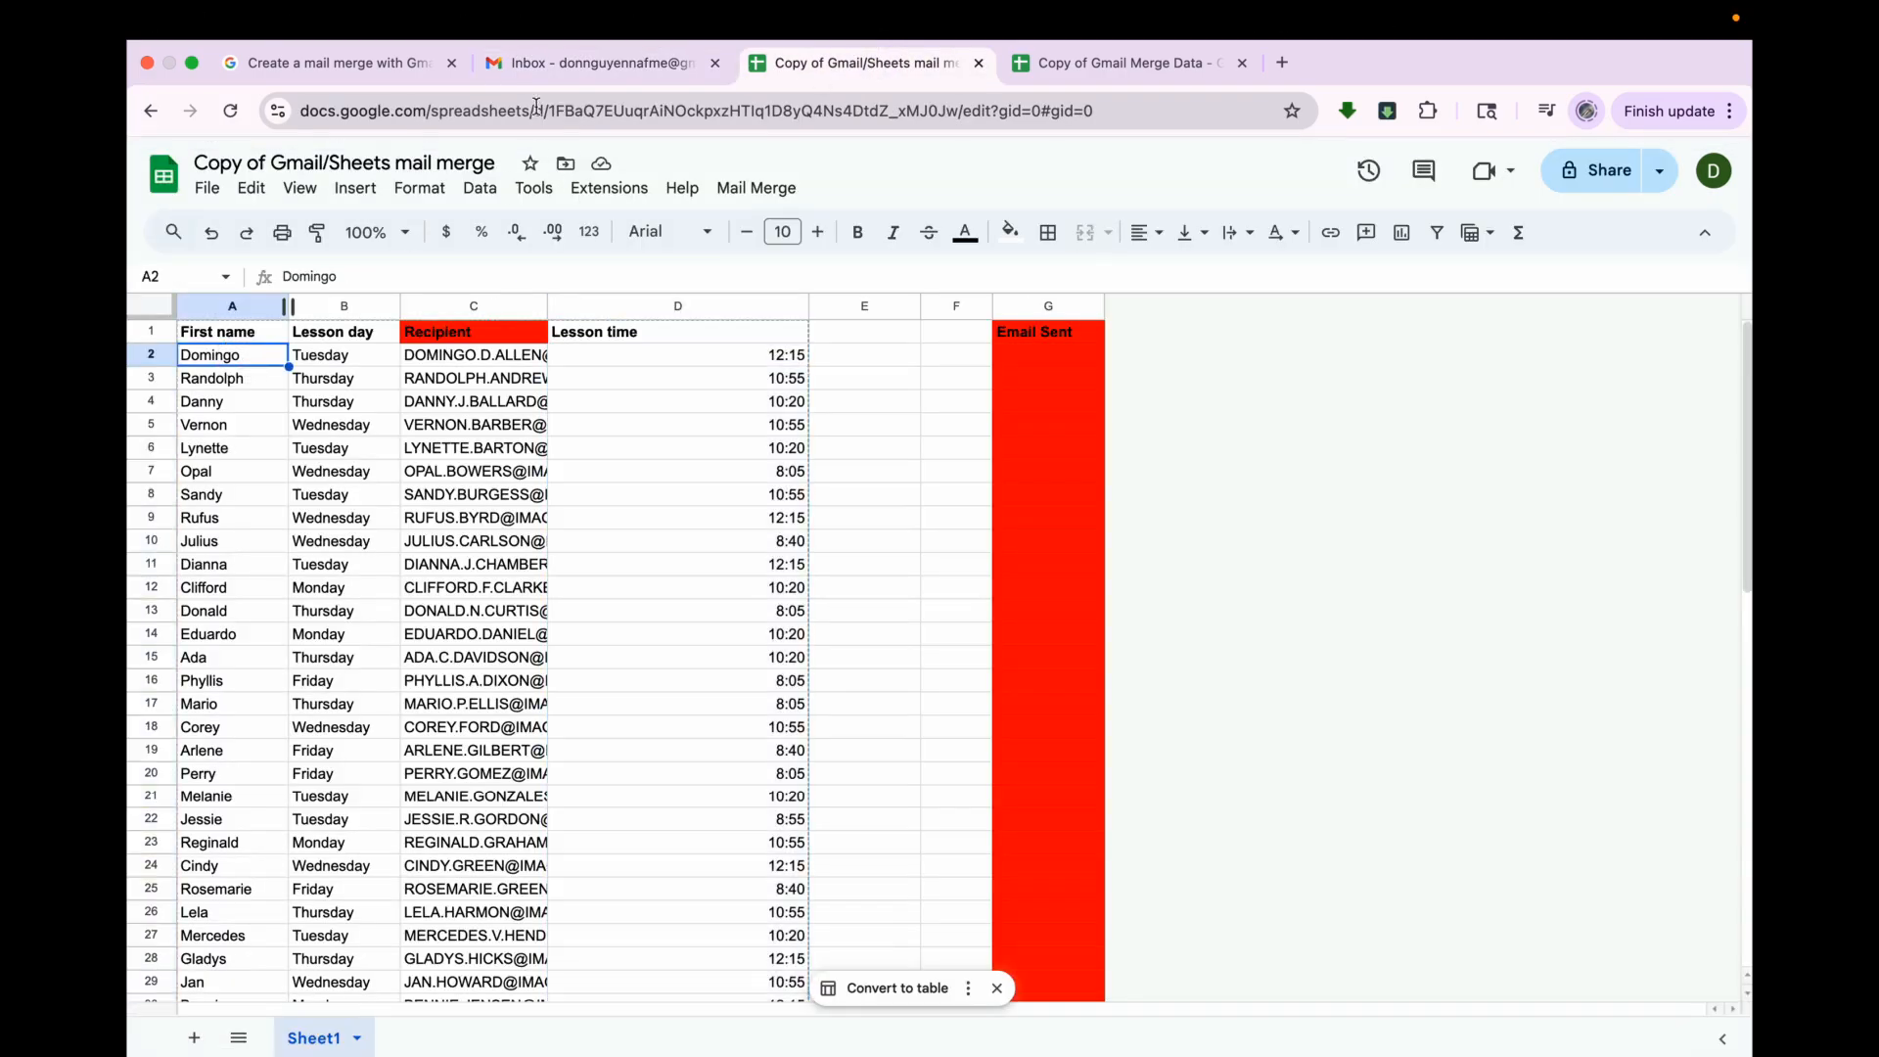
click(528, 63)
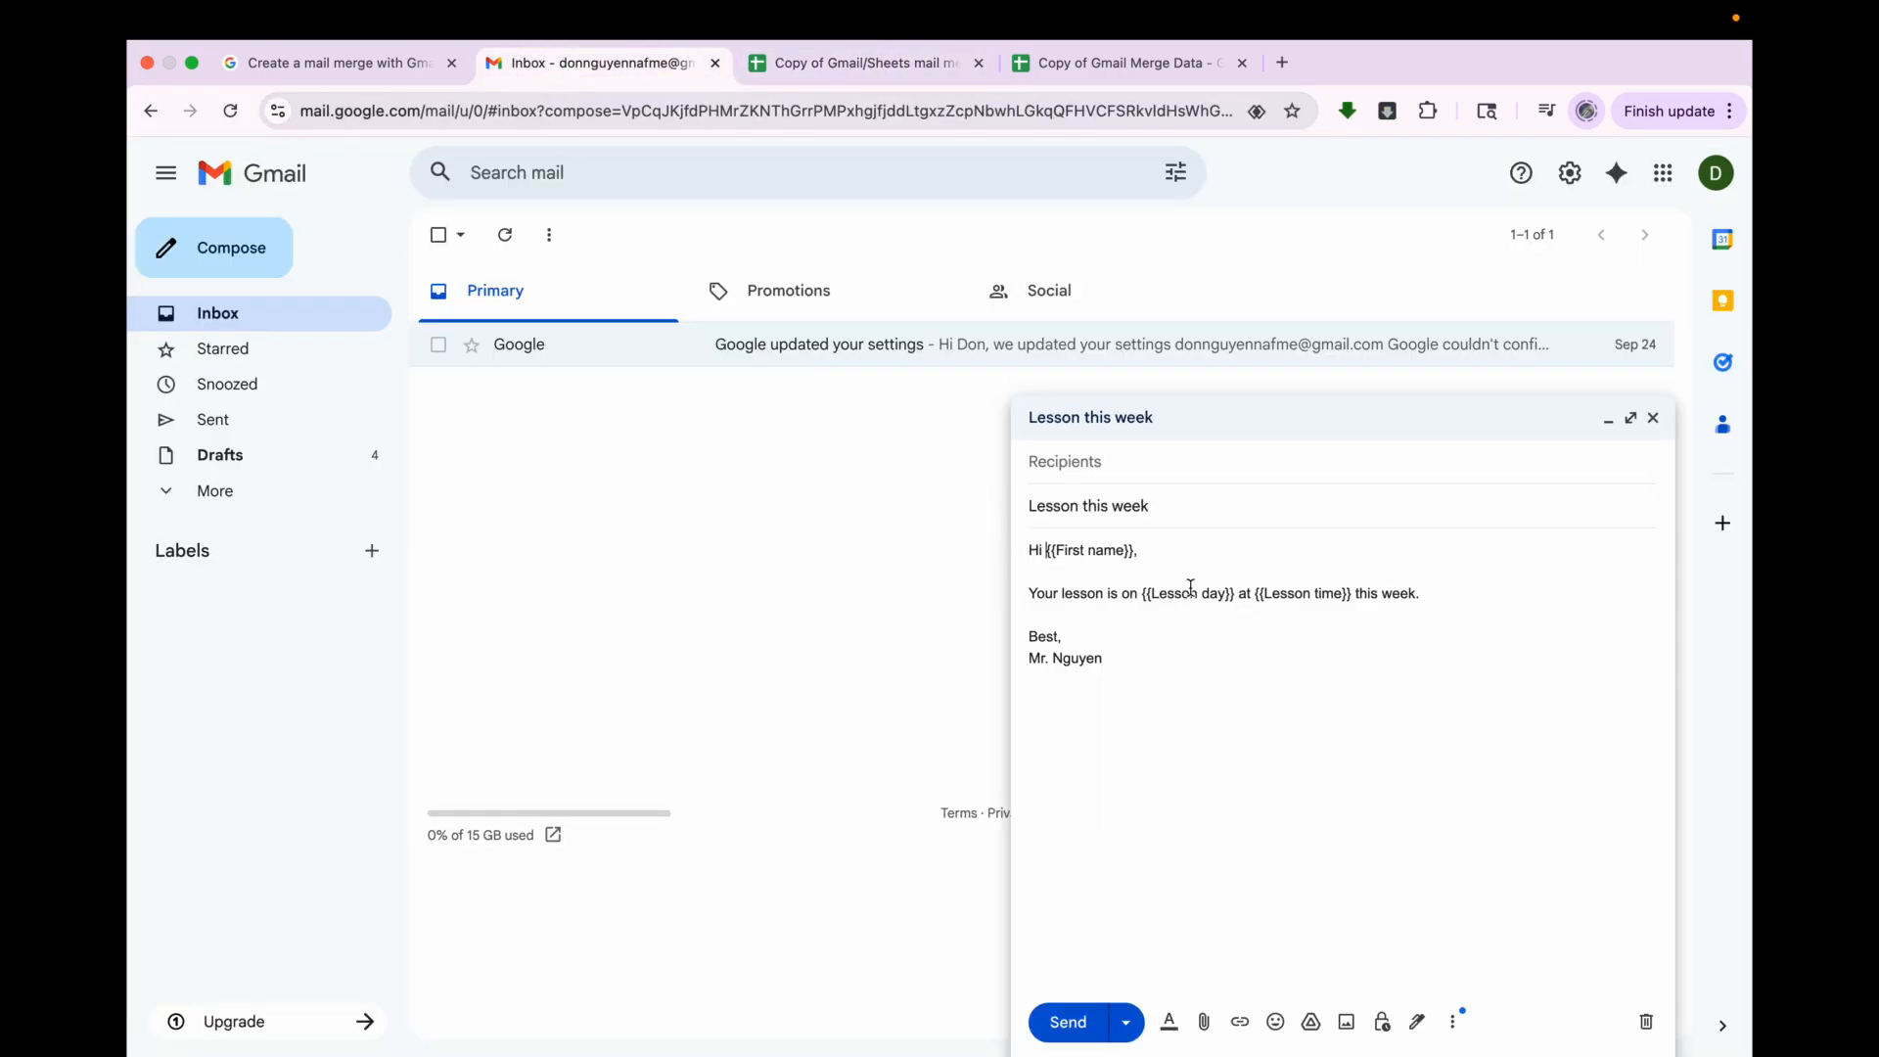
click(817, 70)
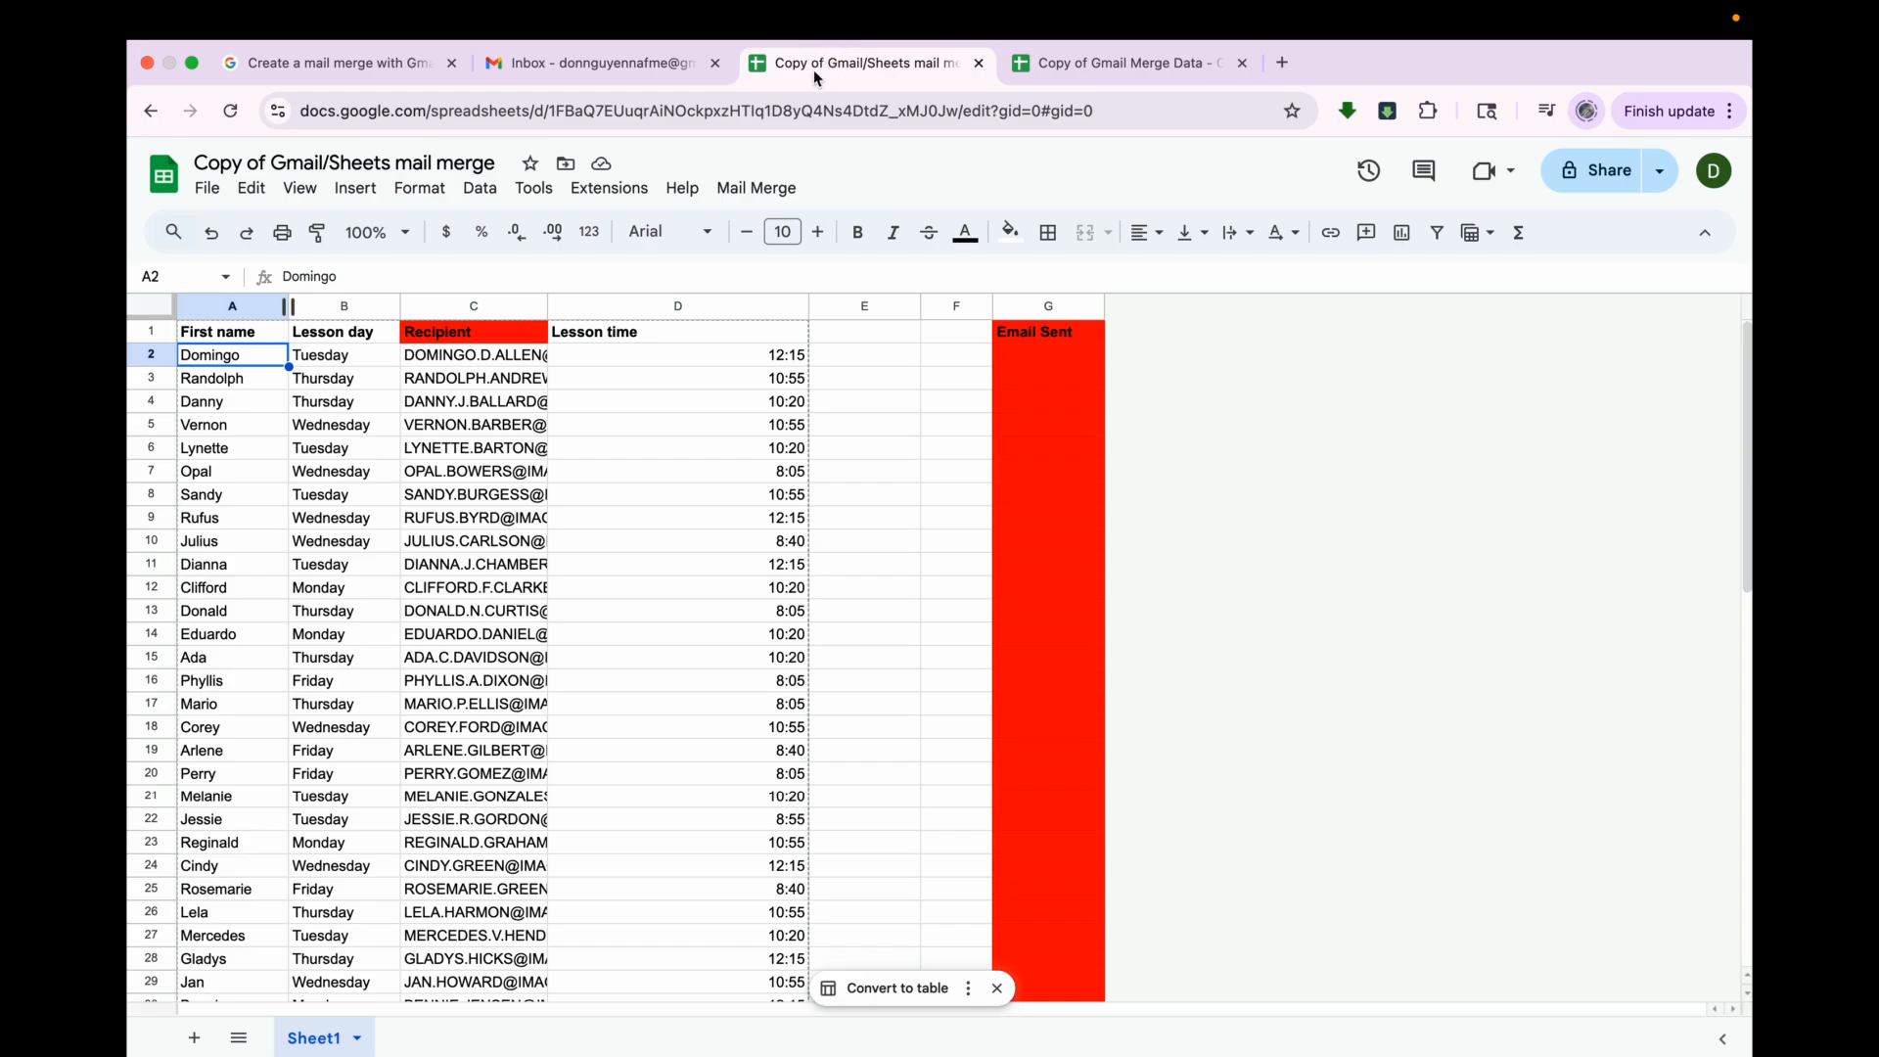
click(593, 63)
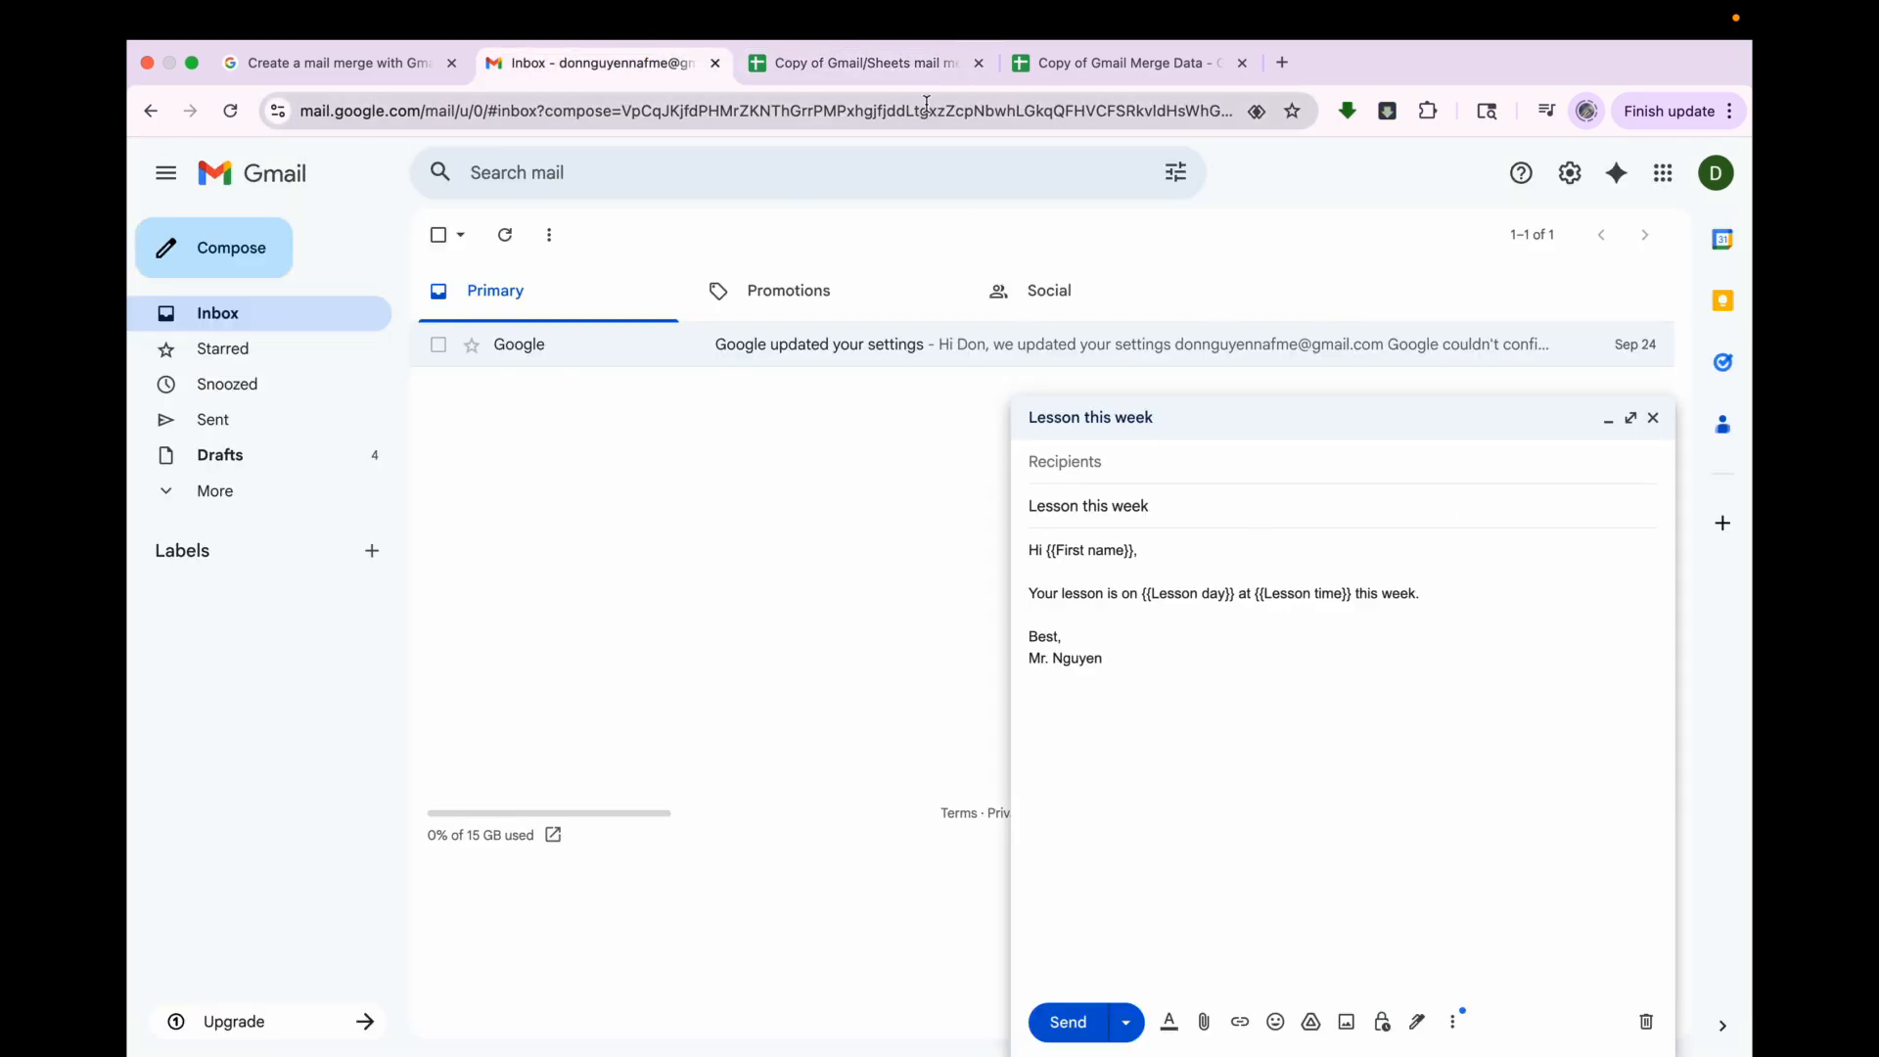
click(861, 63)
click(747, 363)
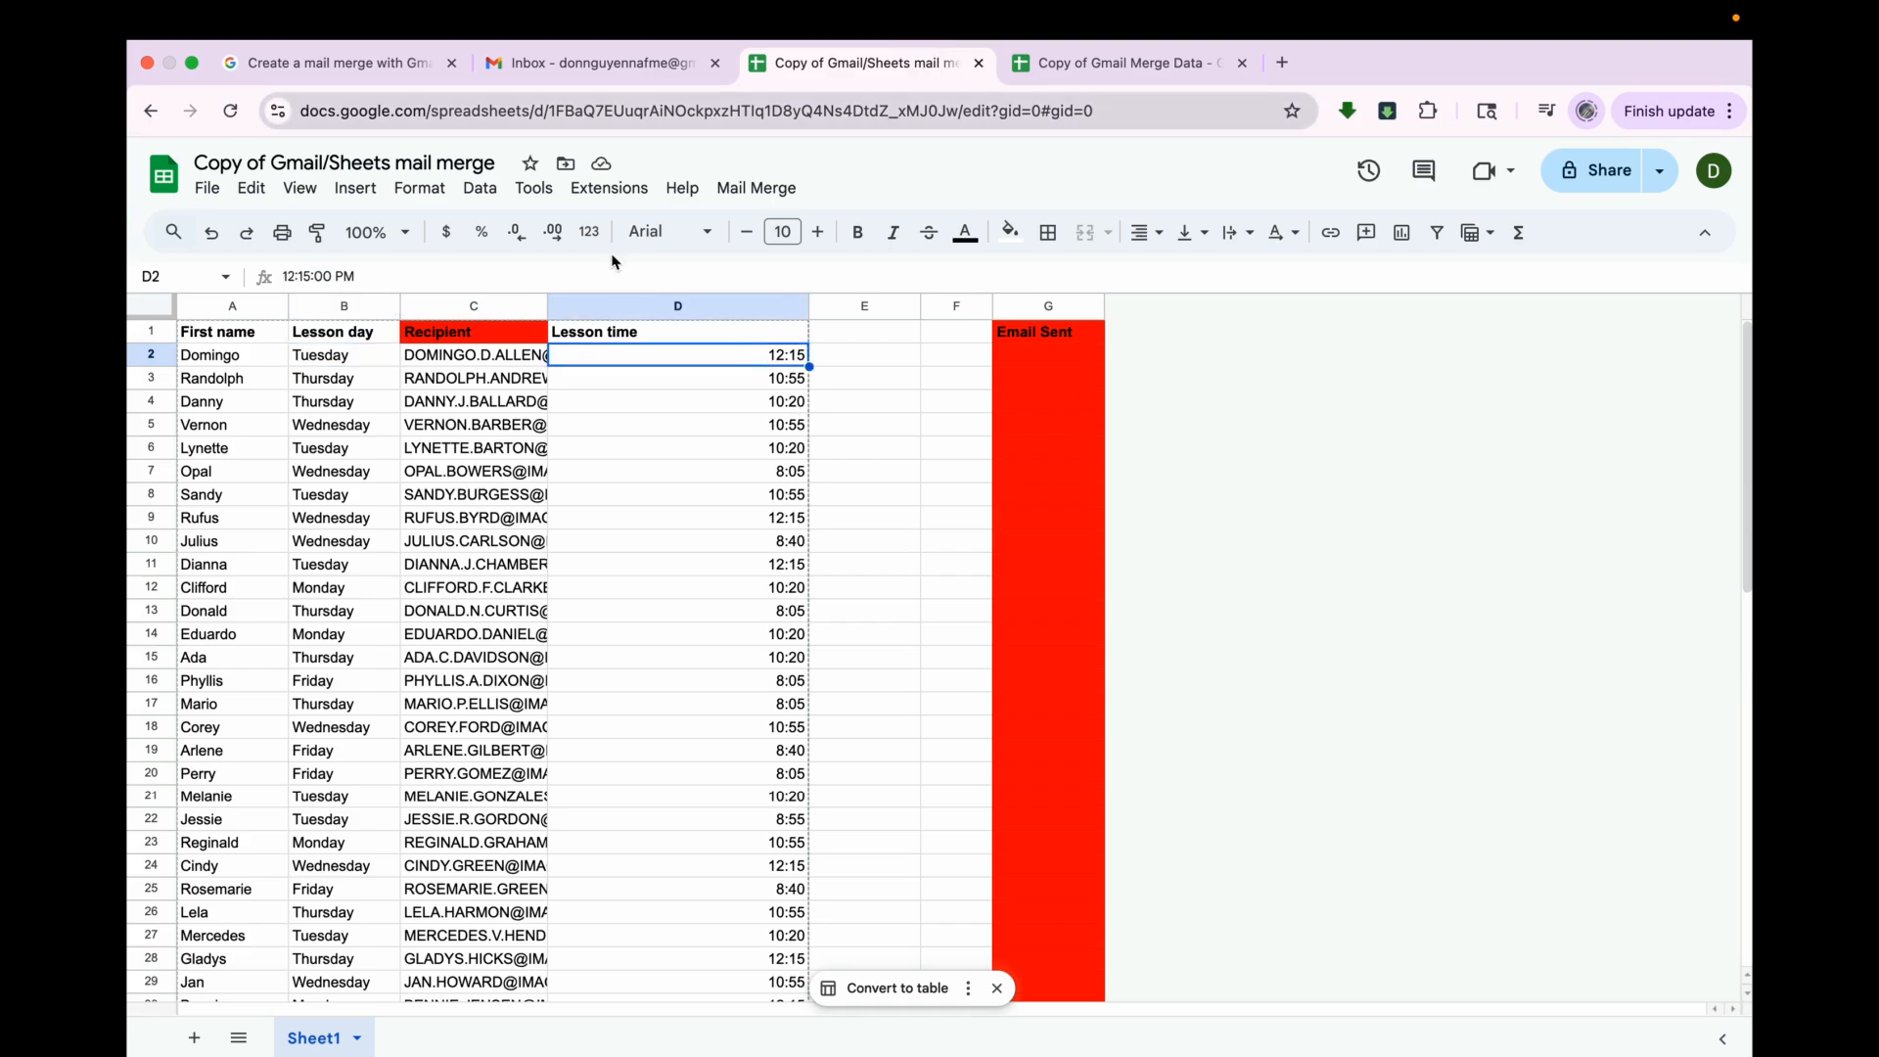
- Check the First name header against the draft's {{First name}} placeholder, and examine the Recipient and Email Sent columns of the merge sheet
click(259, 339)
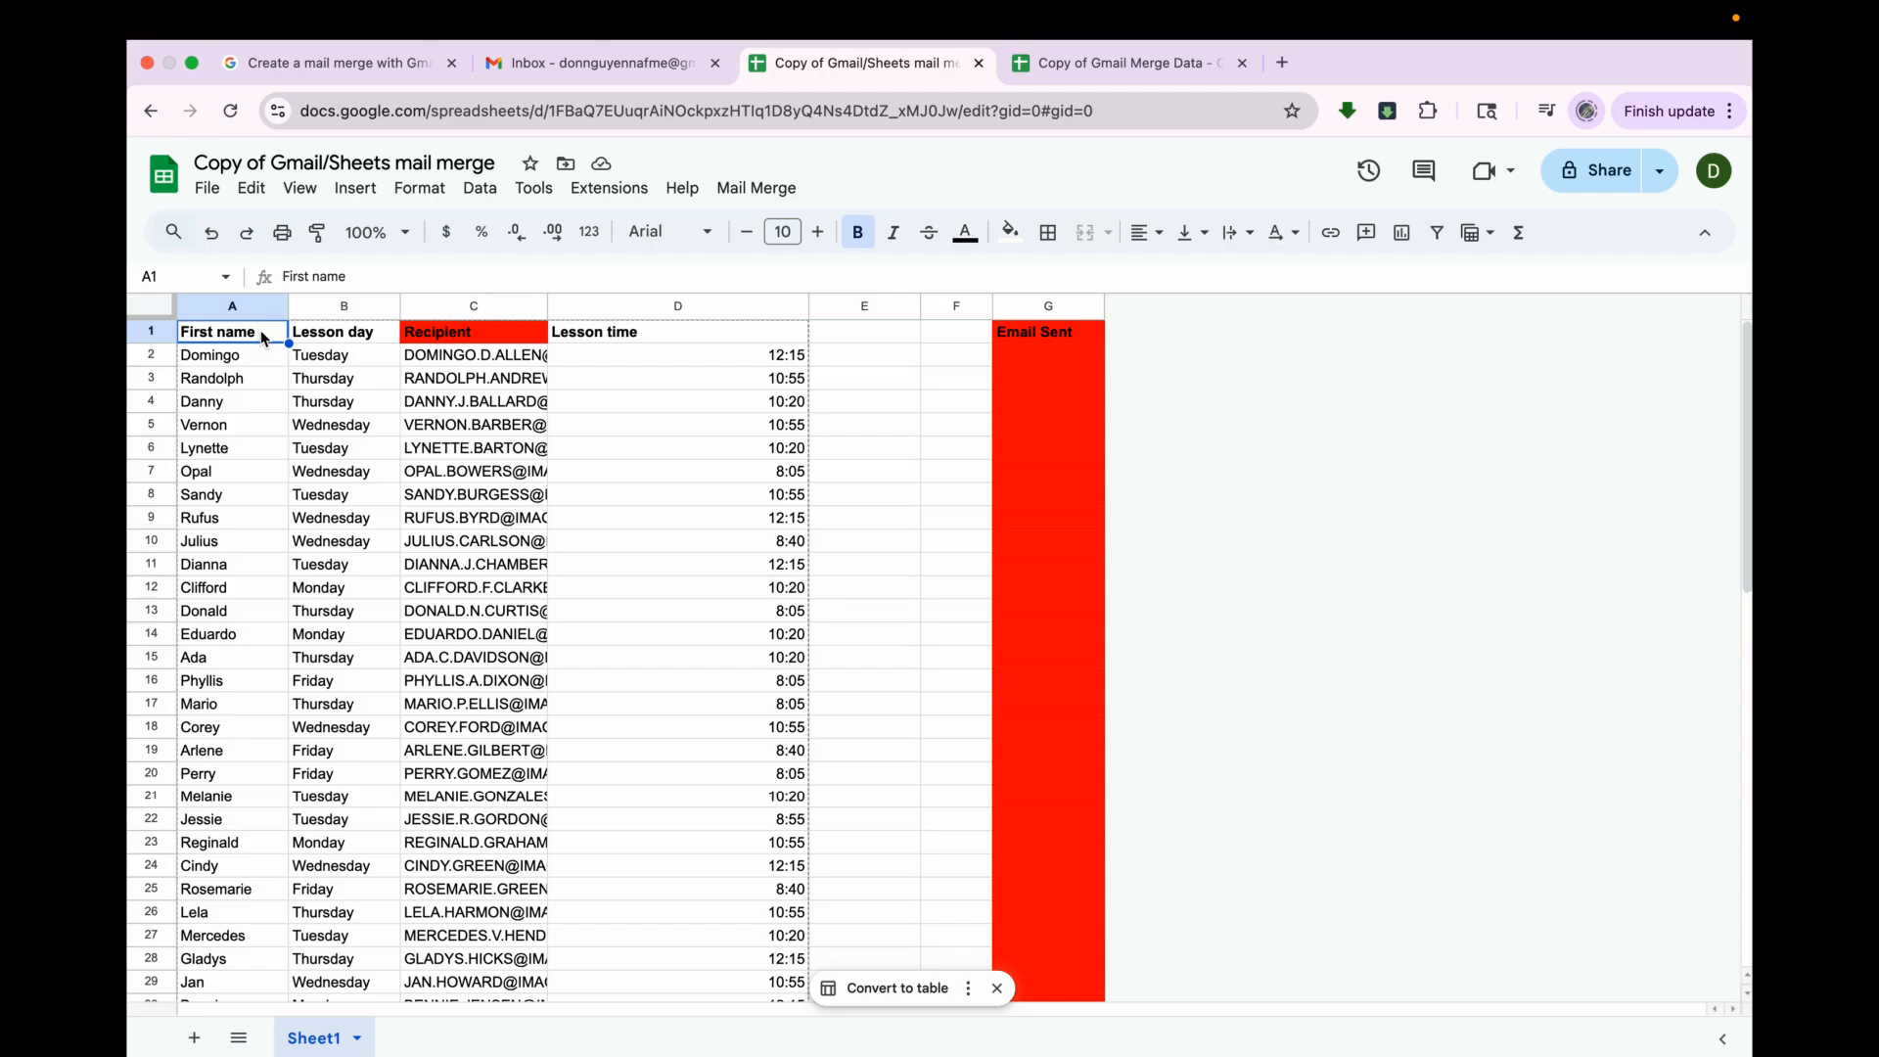
click(629, 63)
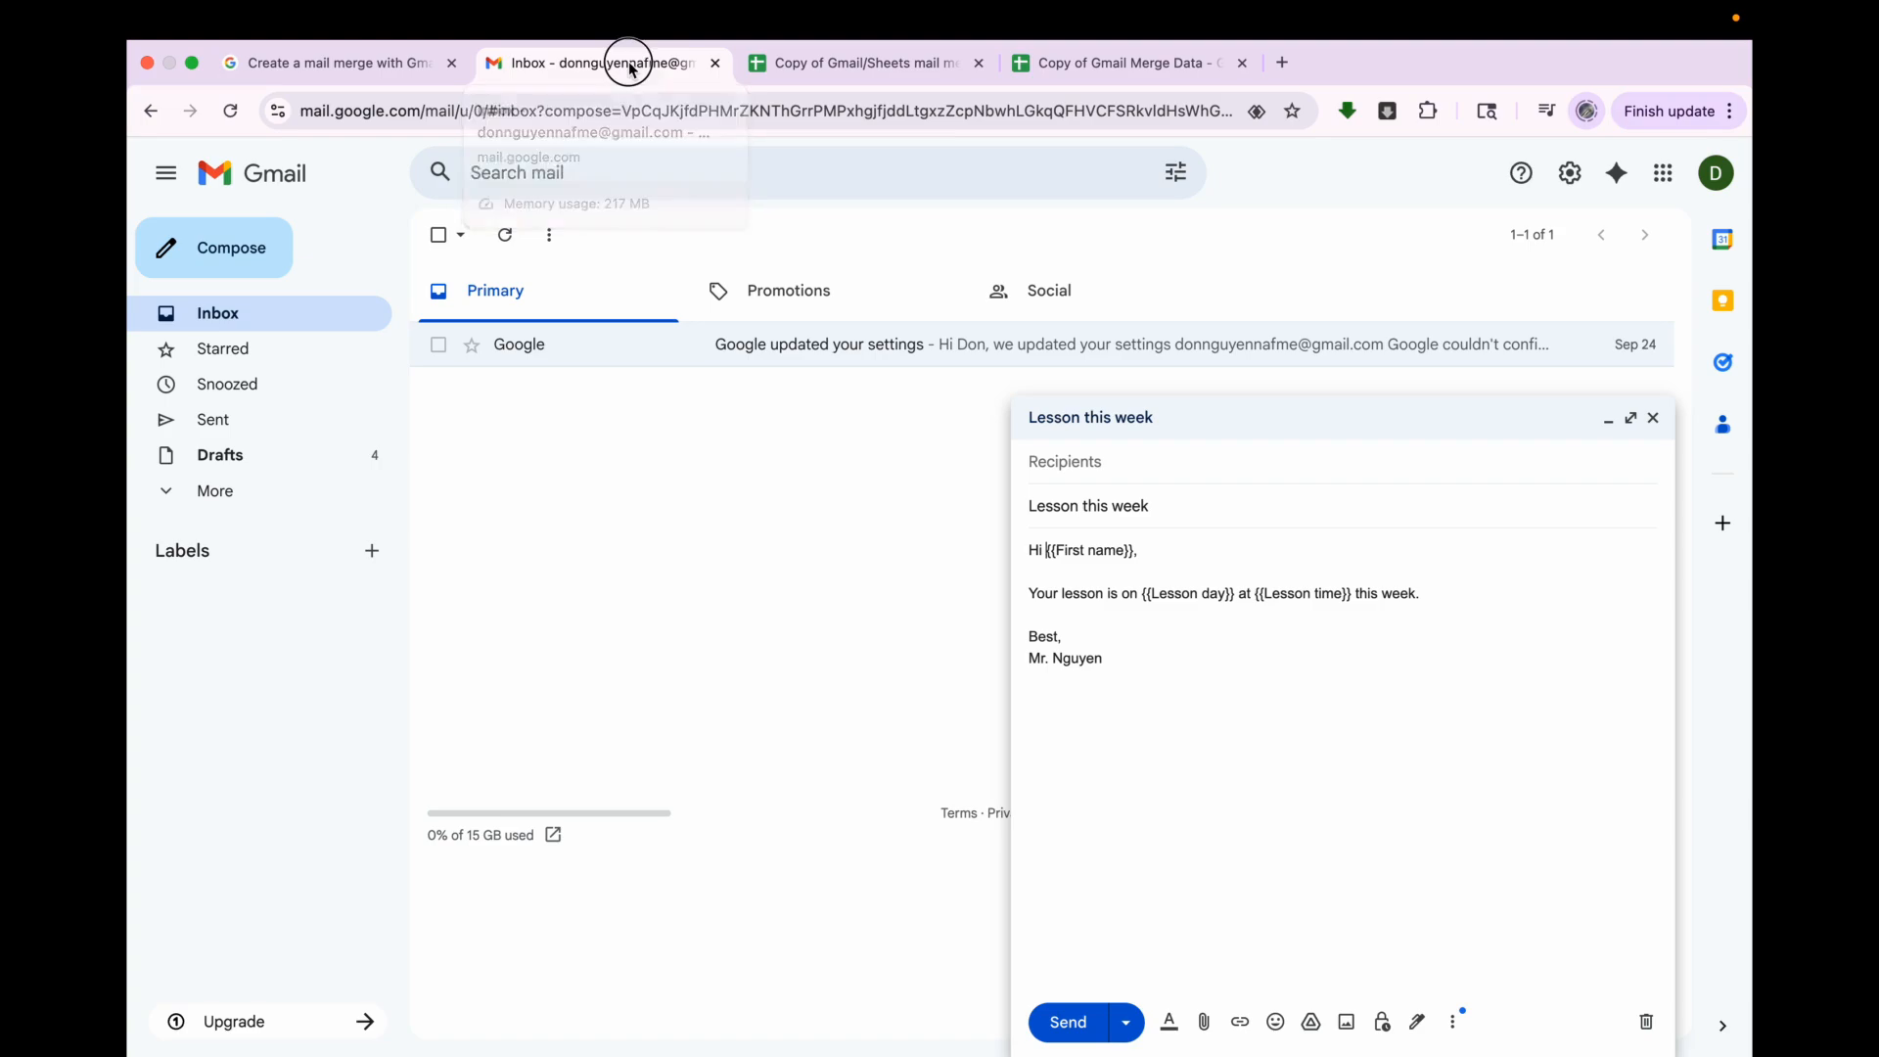
drag(1063, 543, 1111, 552)
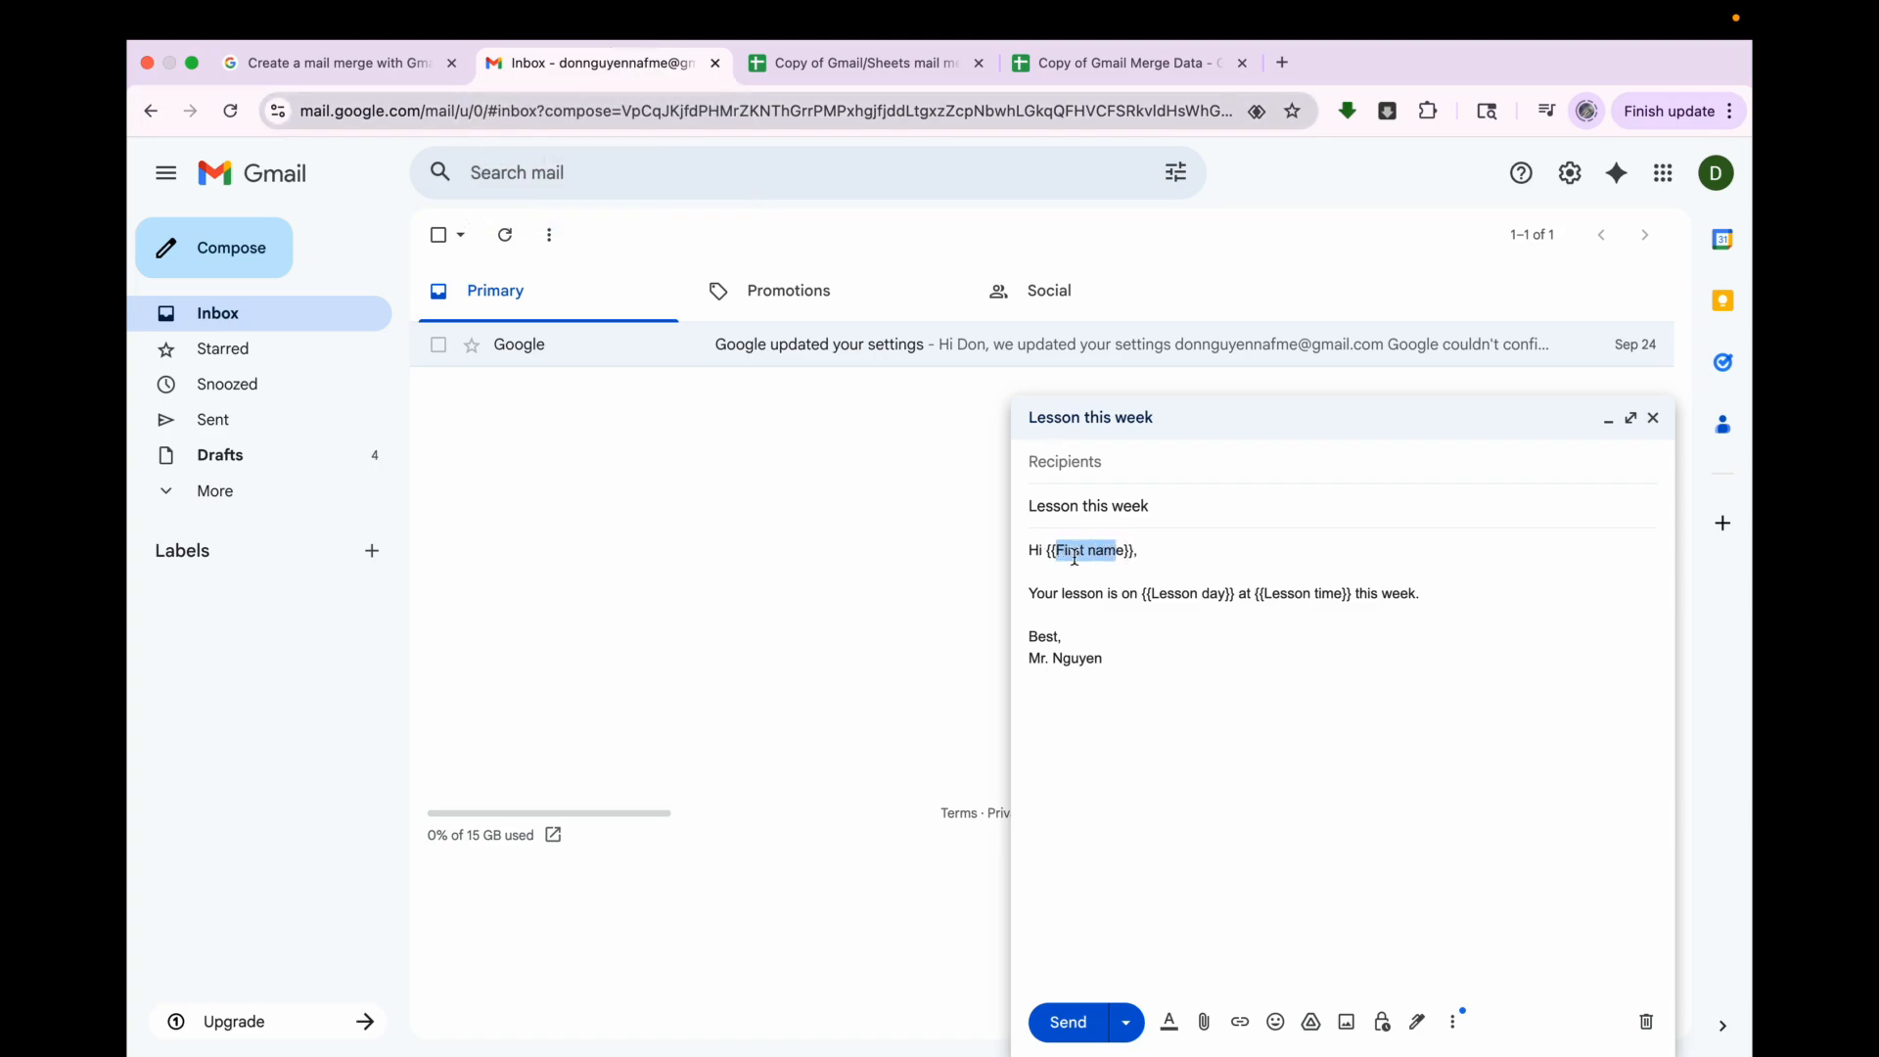
click(1069, 554)
click(1092, 554)
click(803, 73)
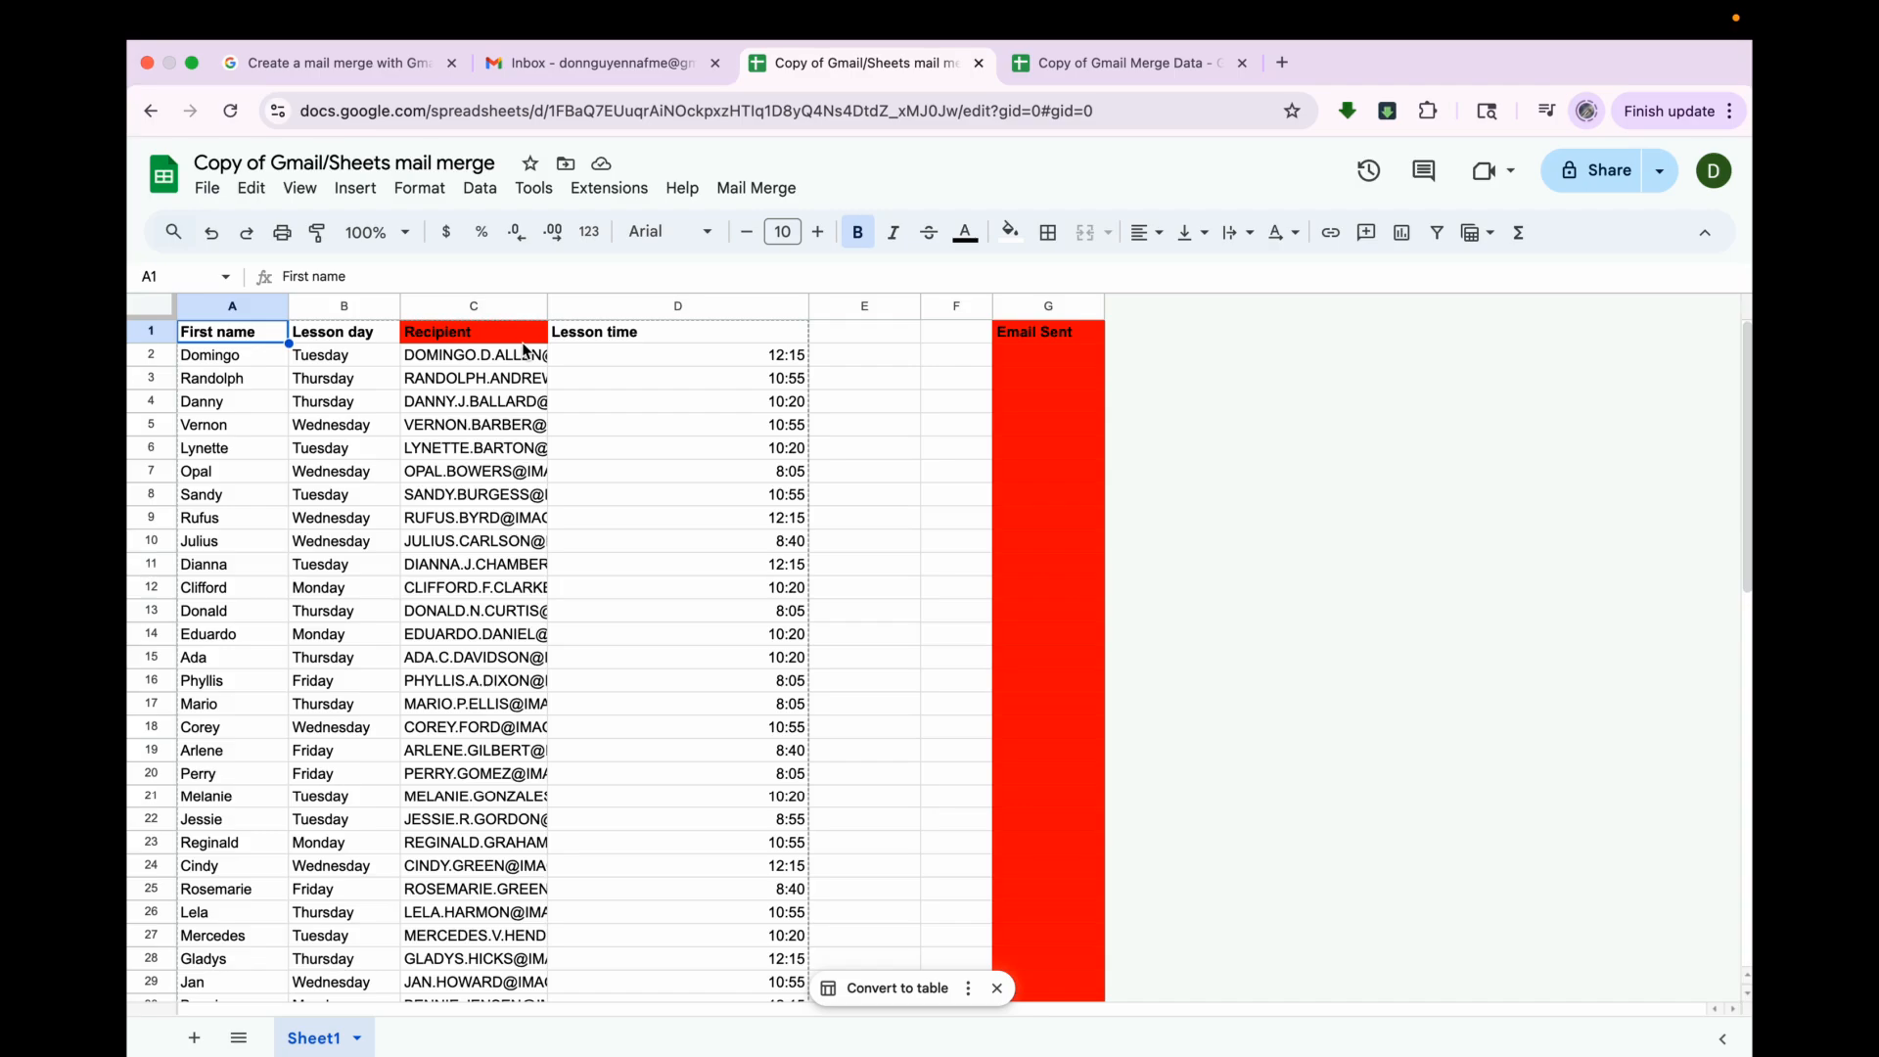
click(508, 342)
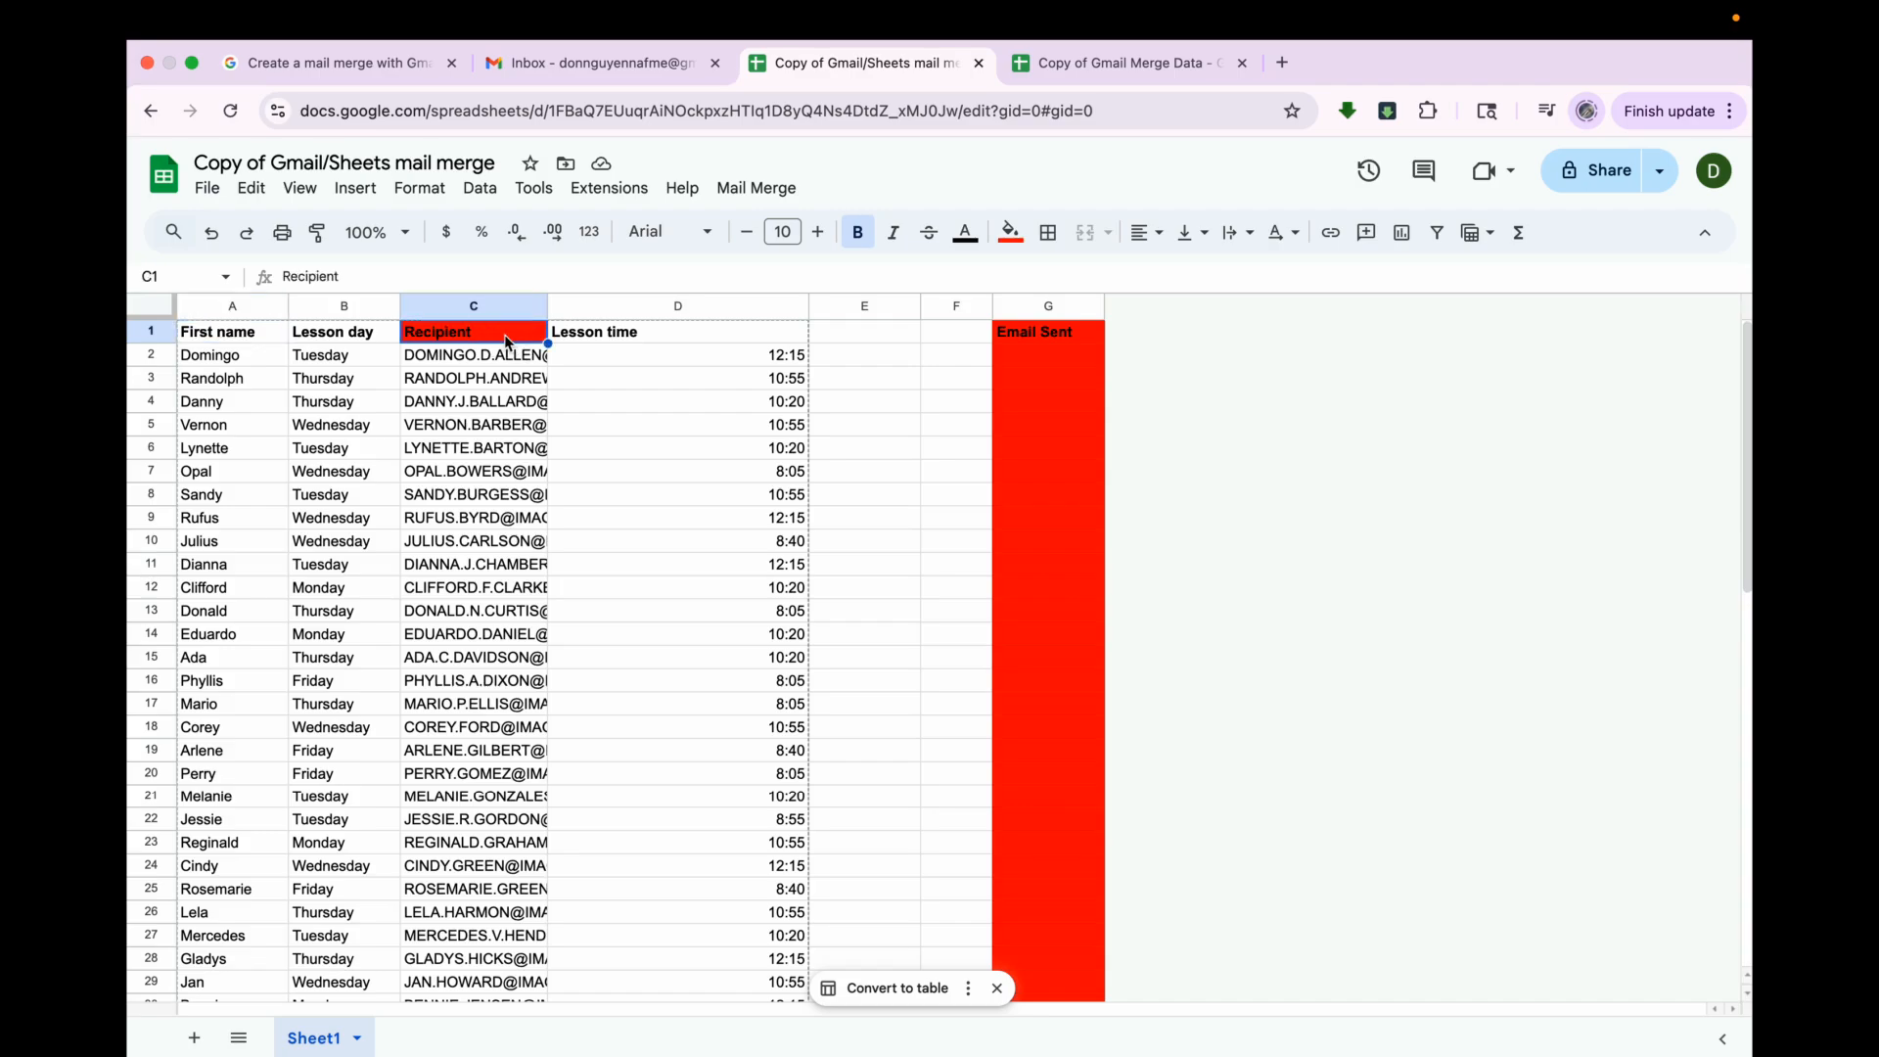
click(1037, 338)
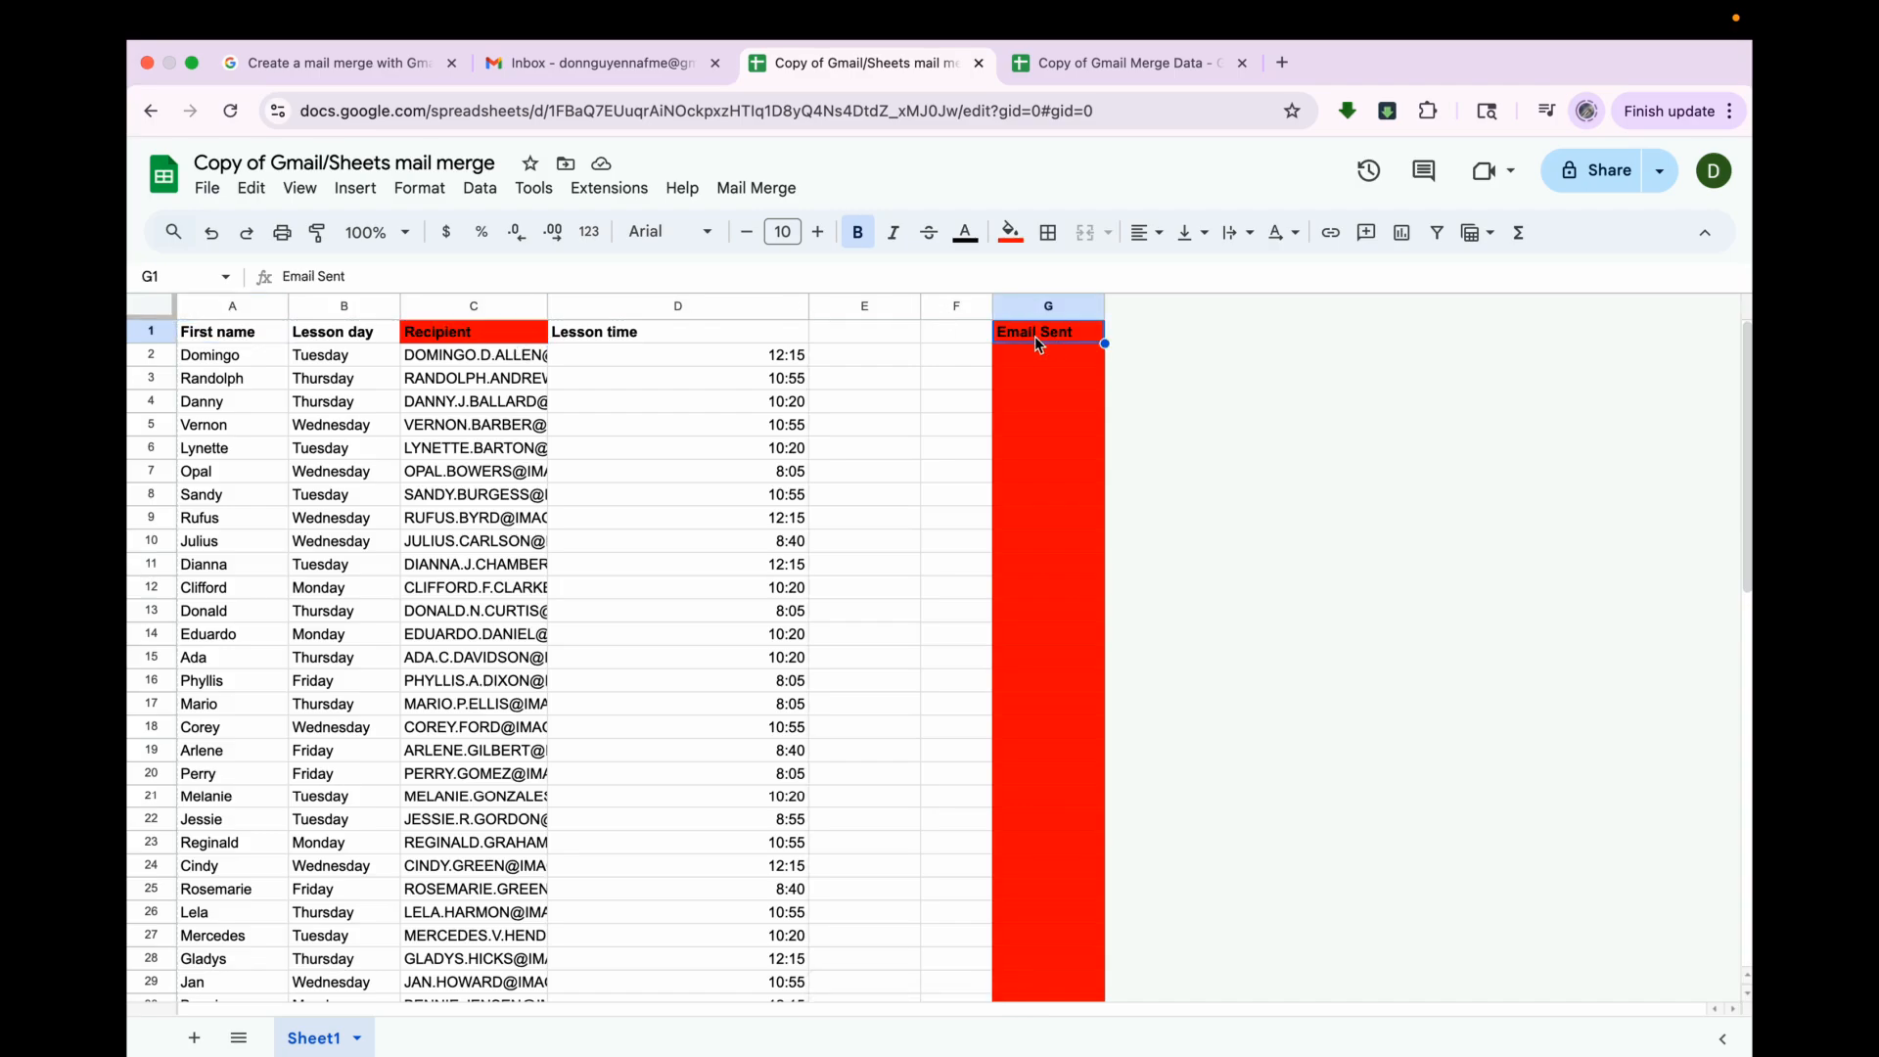
drag(1039, 354, 1039, 954)
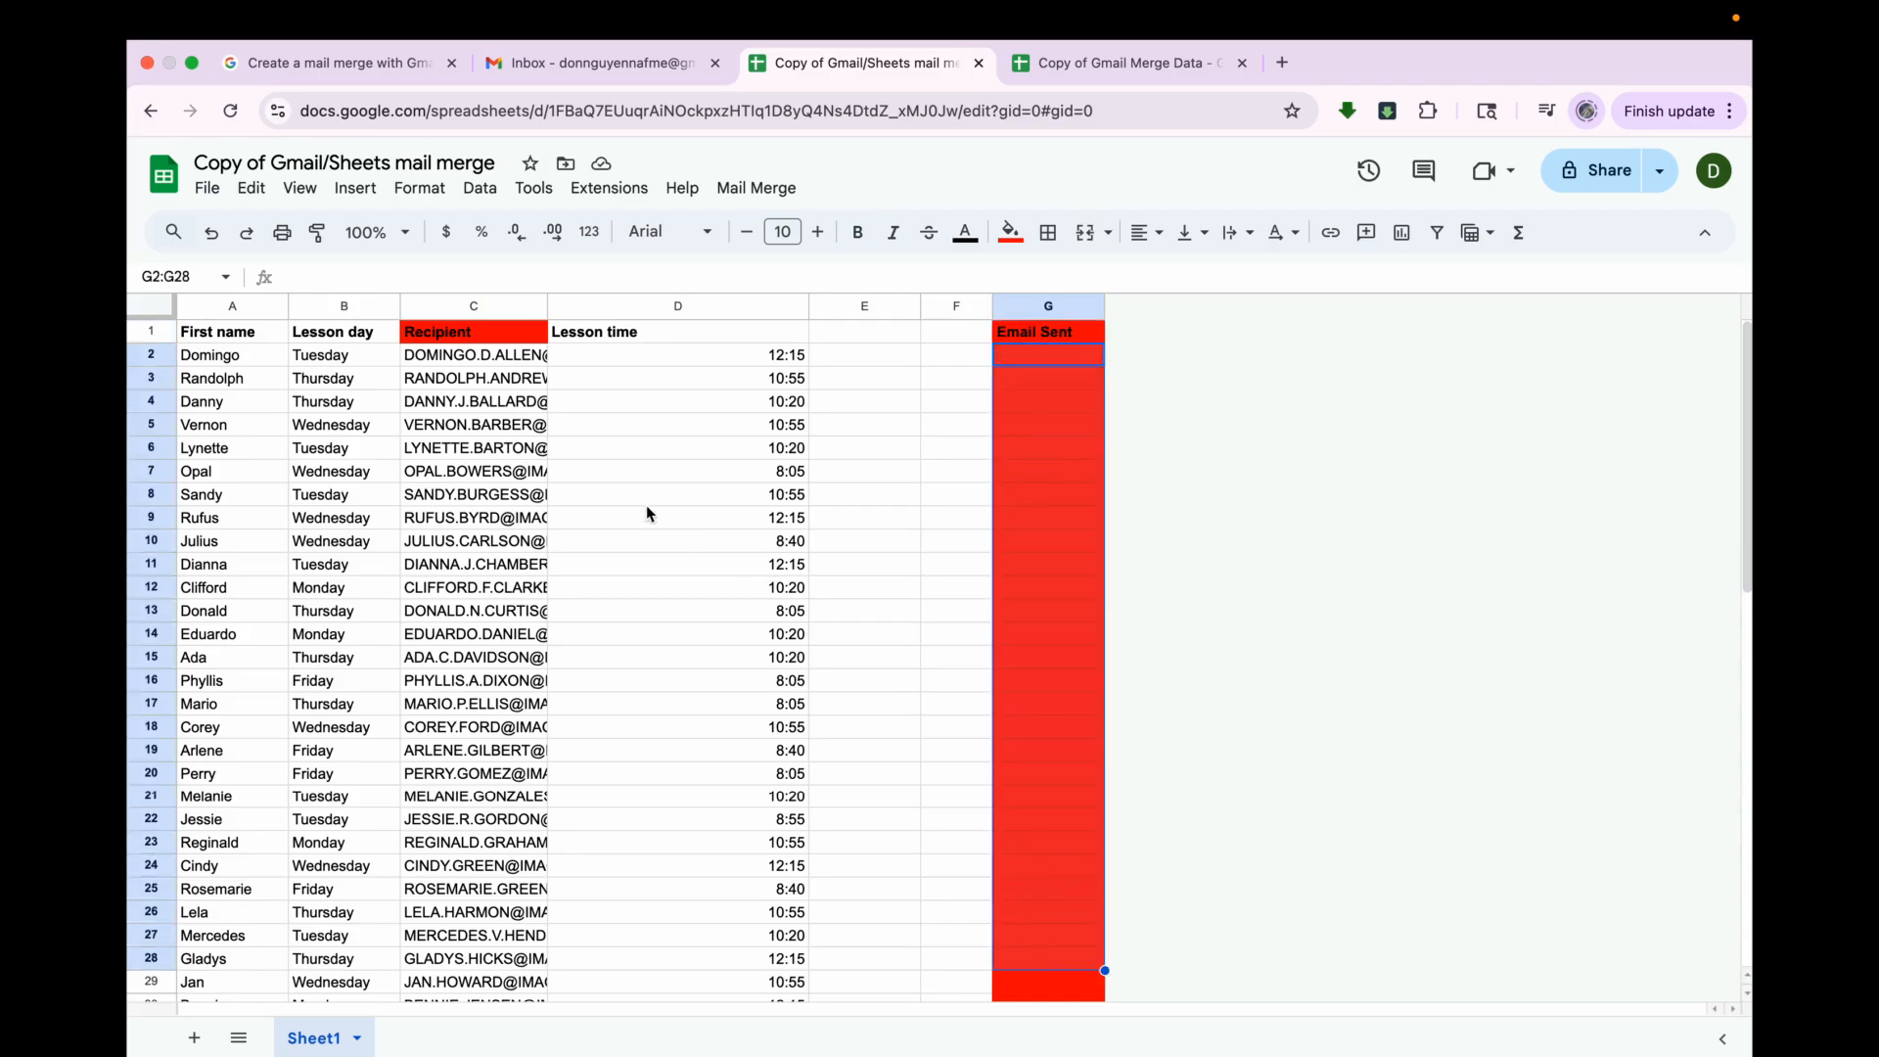
drag(537, 370, 509, 857)
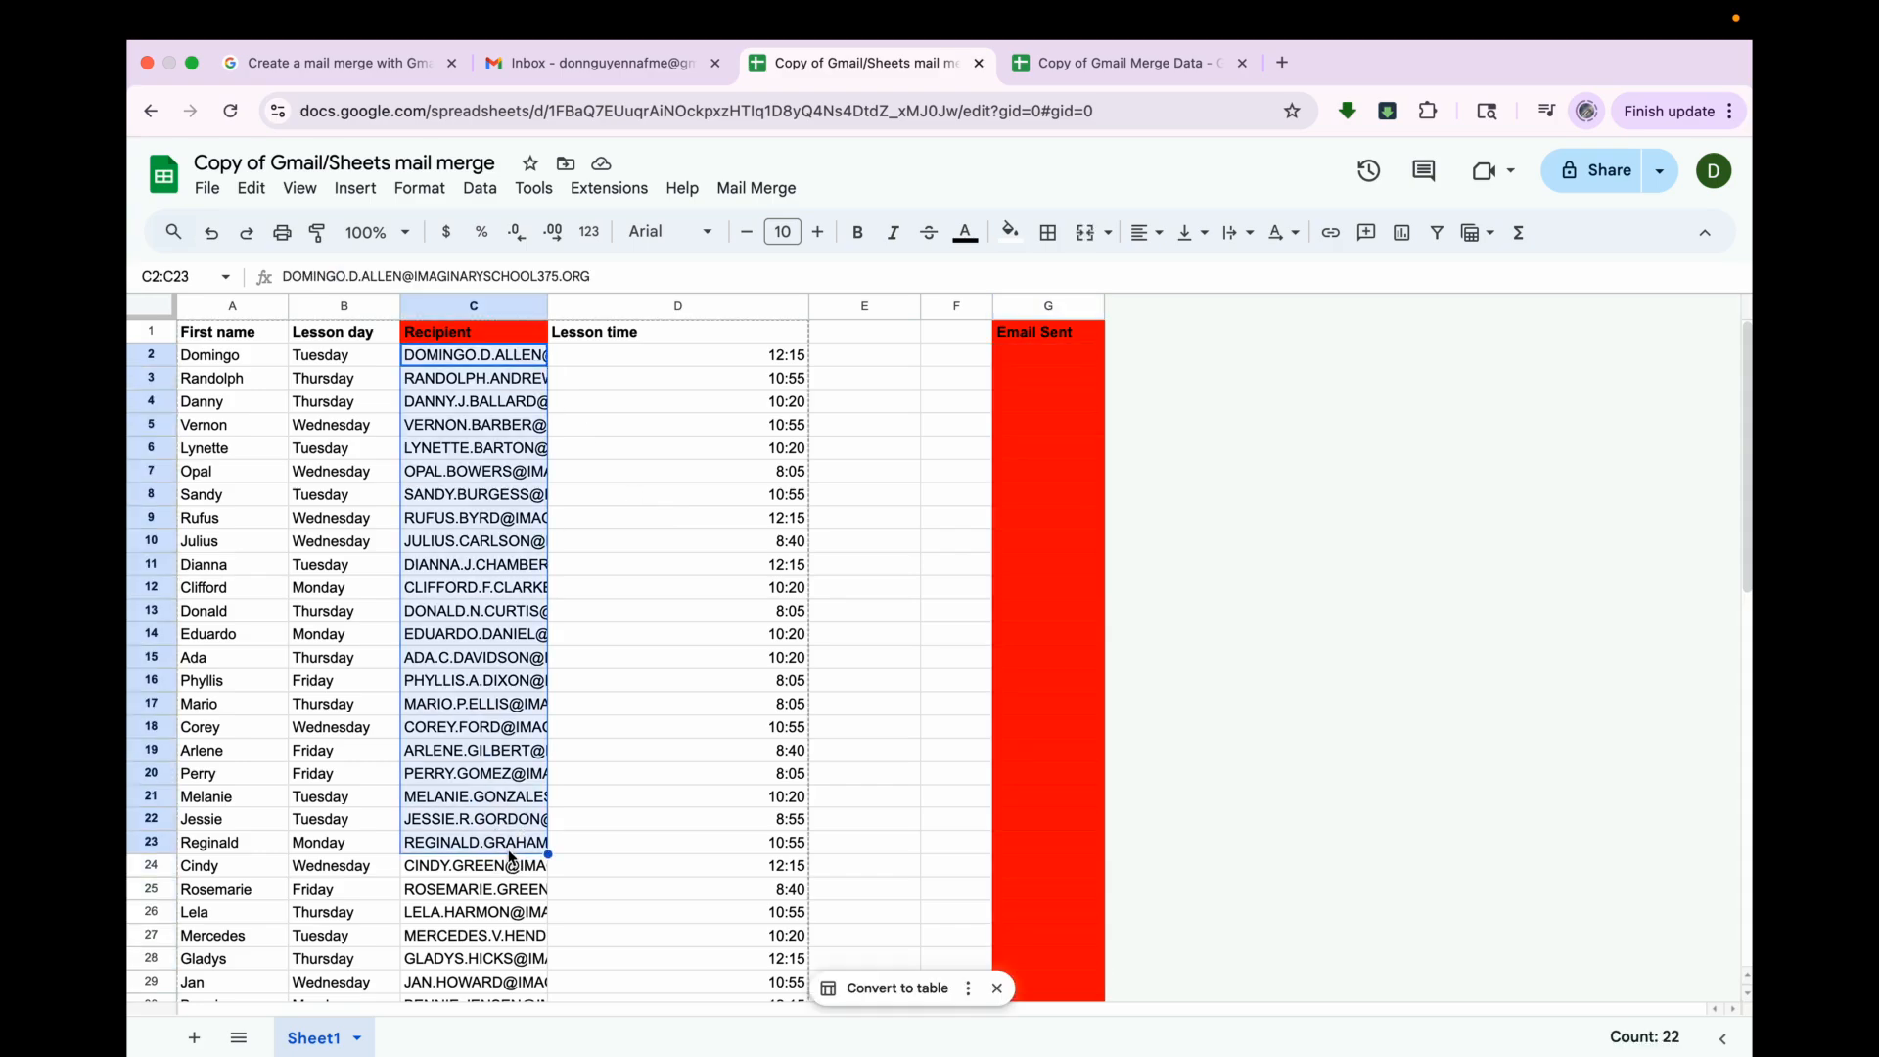
click(851, 595)
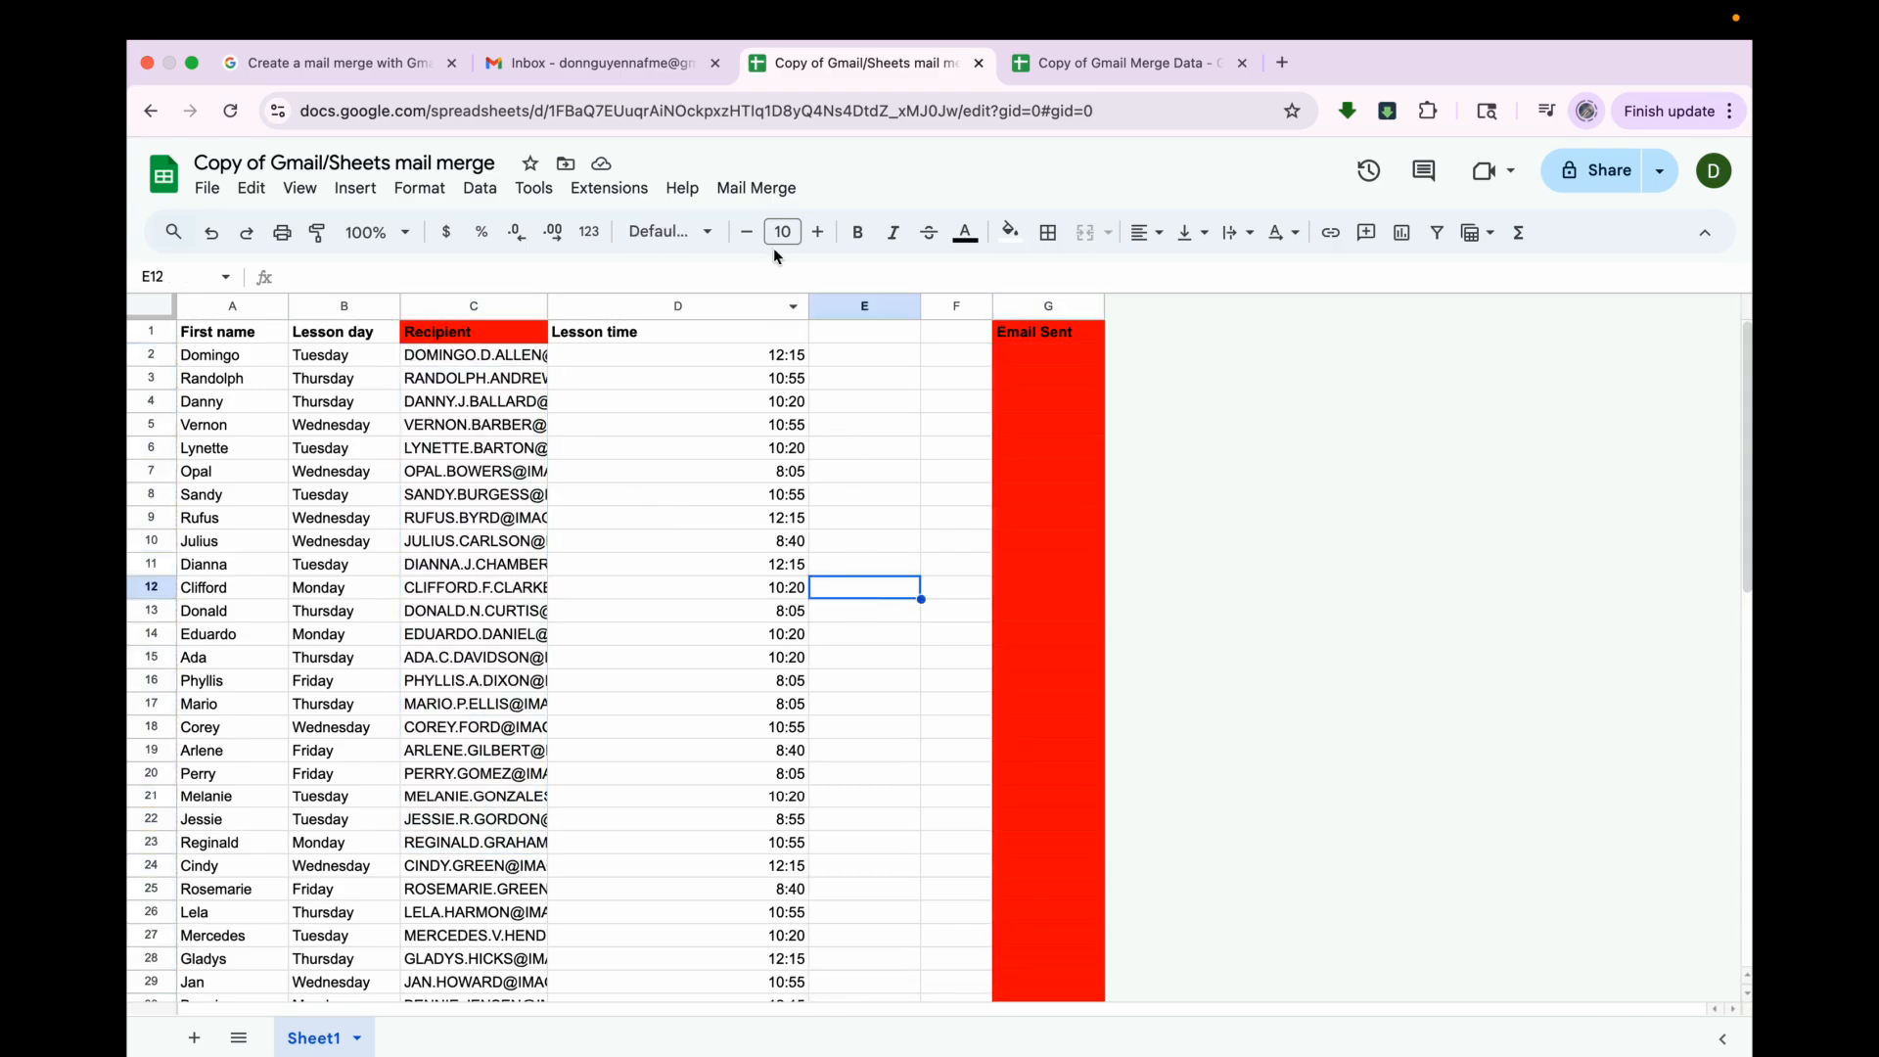
- Run Send Emails, start the script authorization with the Google account, and continue past the unverified-app page to Gmail/Sheets mail merge
click(756, 188)
click(796, 230)
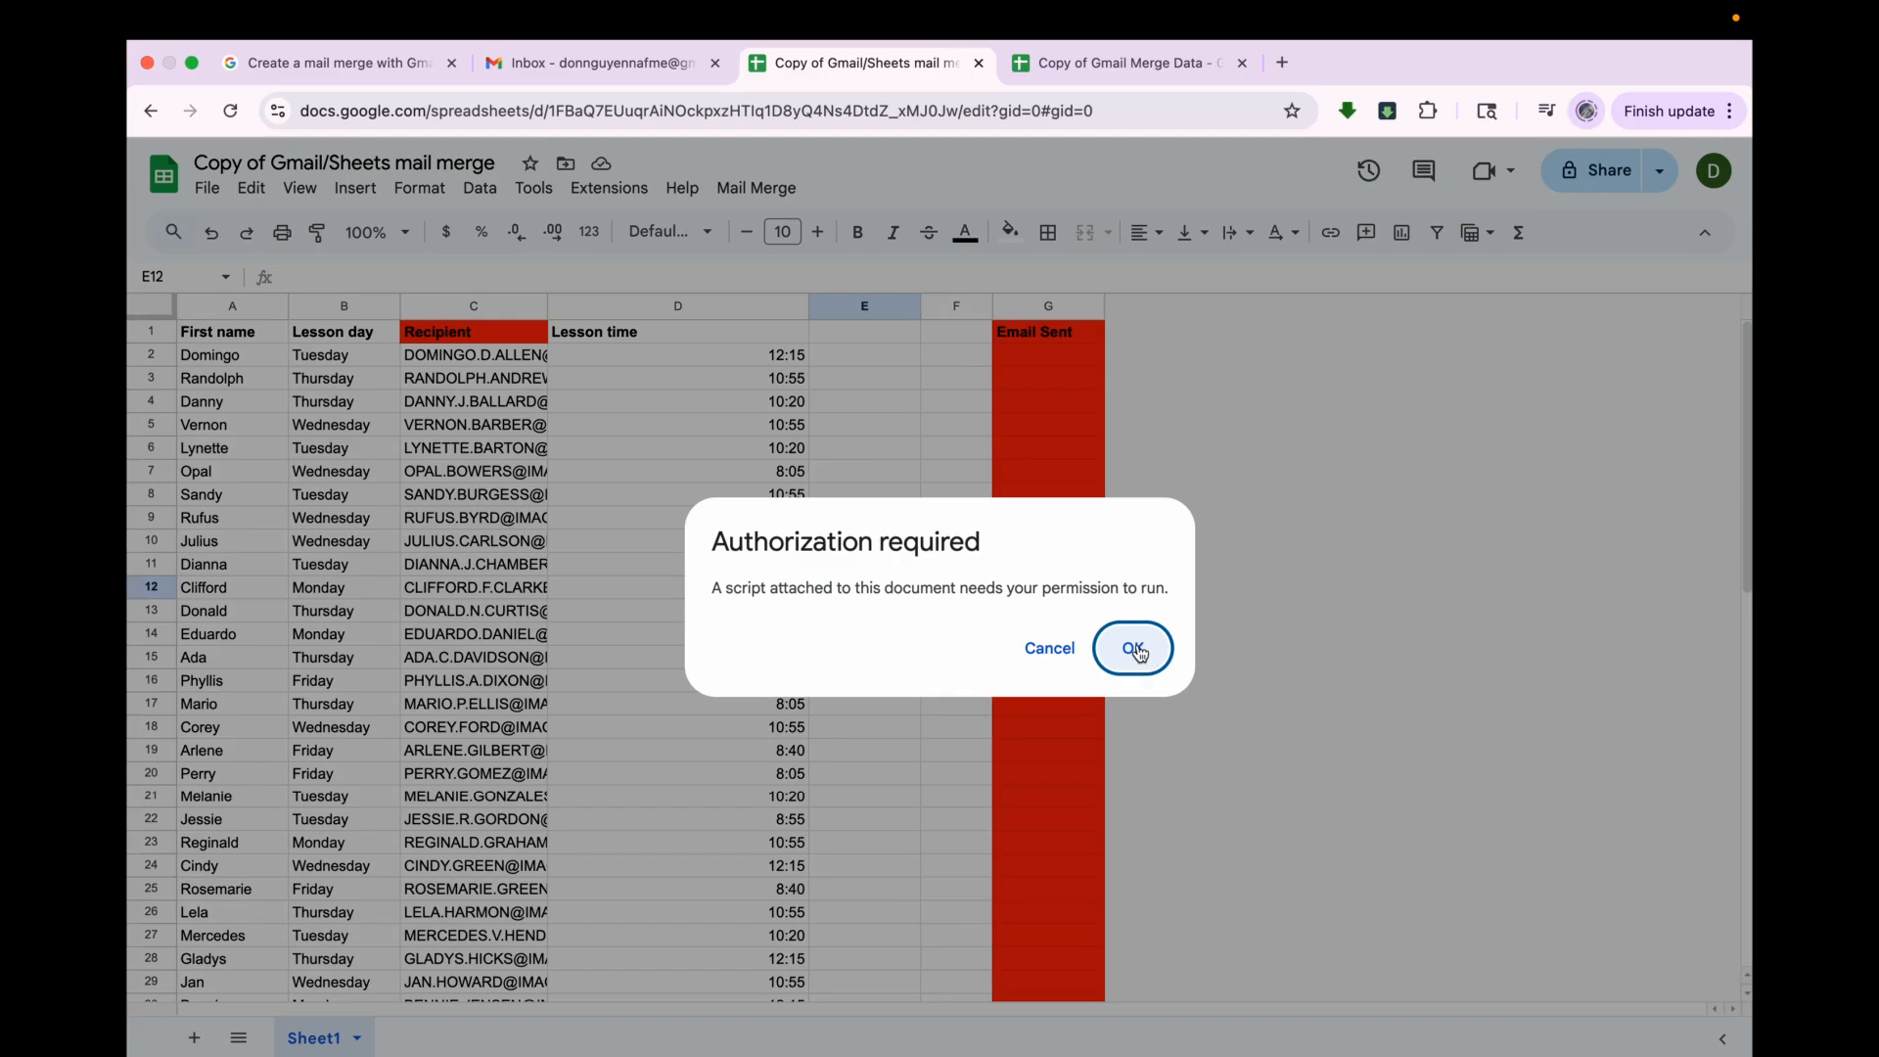
click(1135, 650)
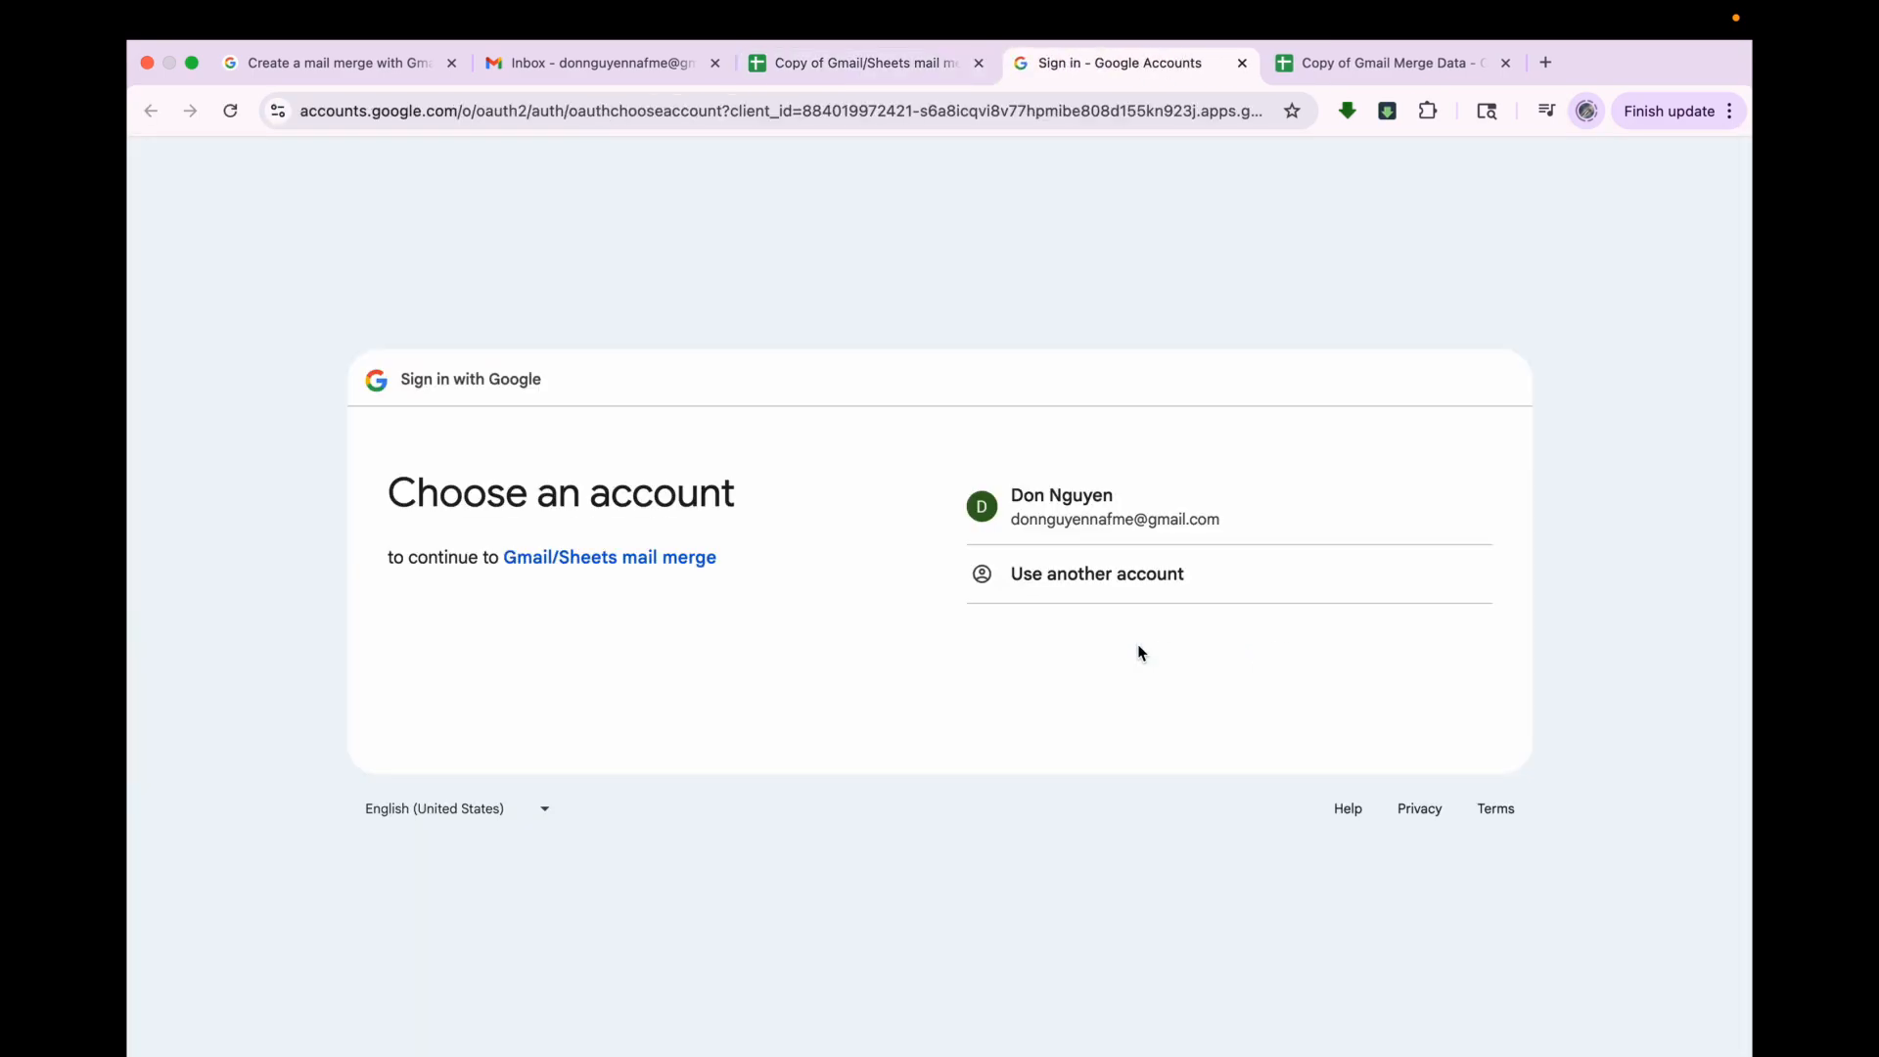
click(1115, 536)
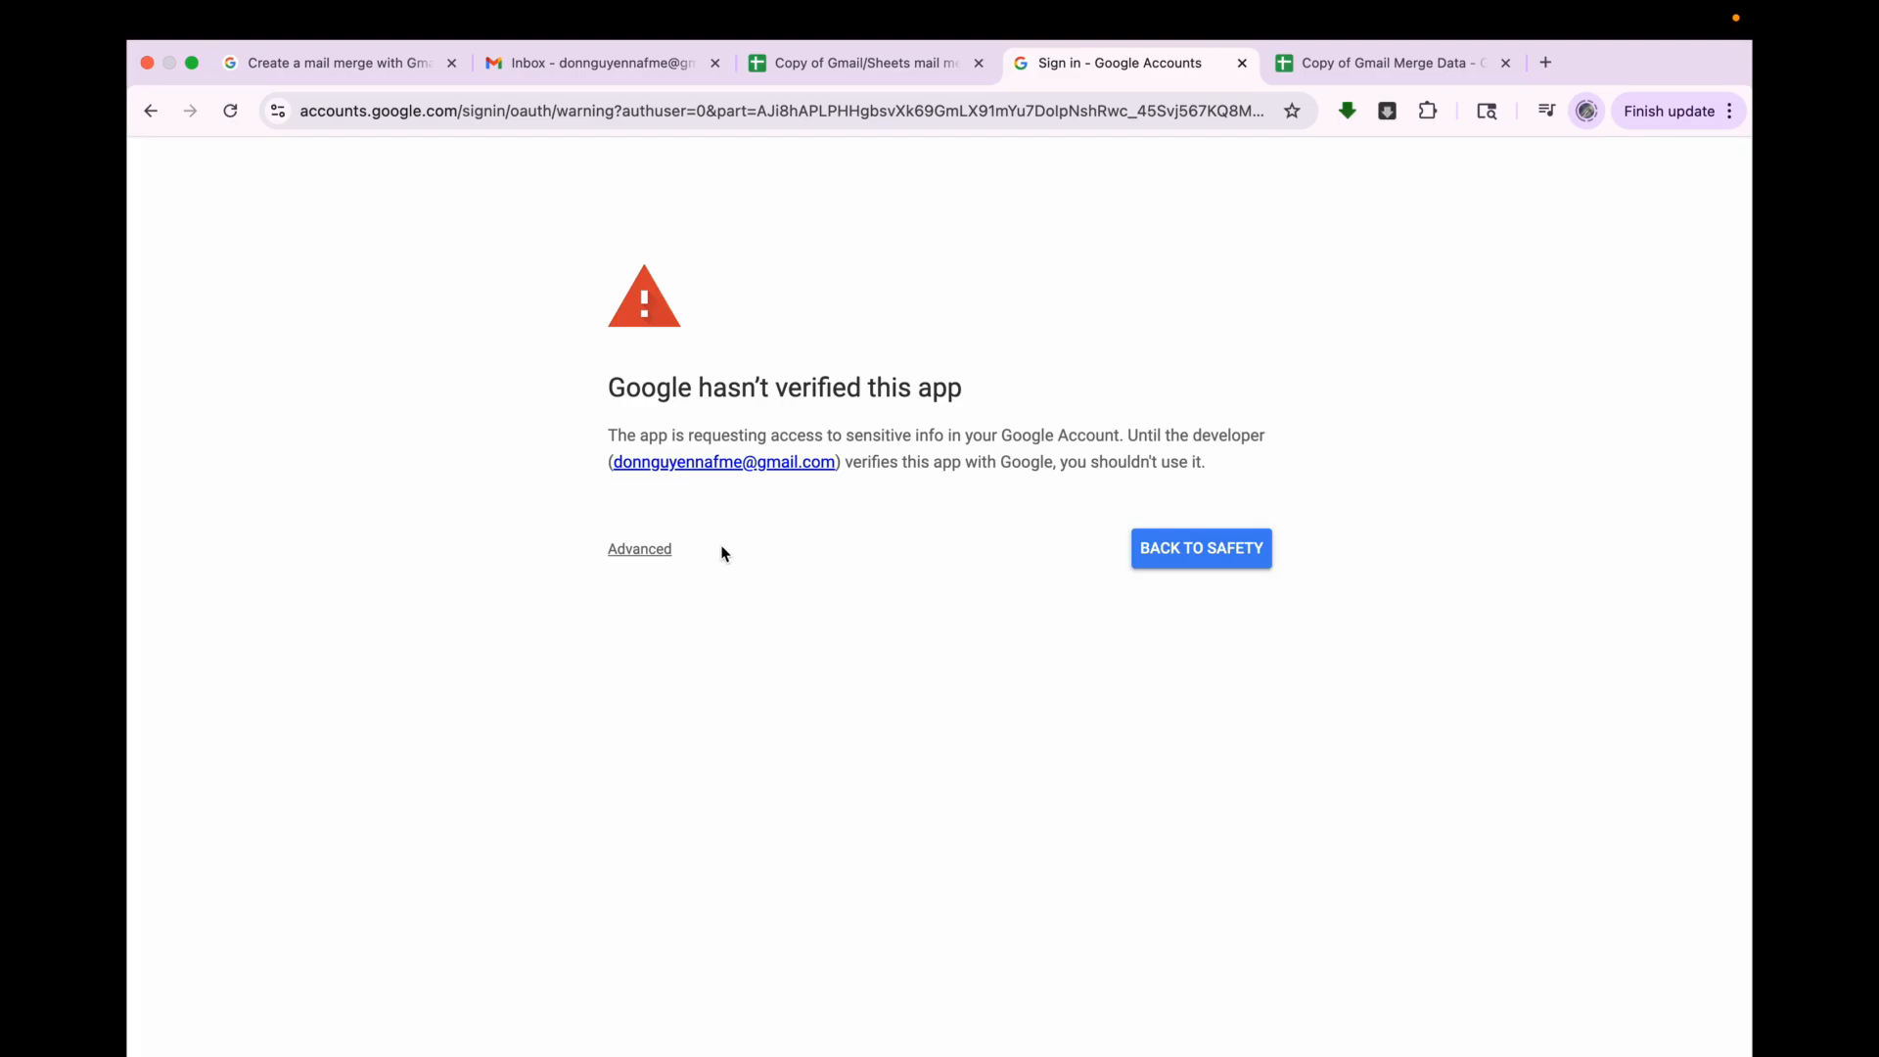
click(659, 550)
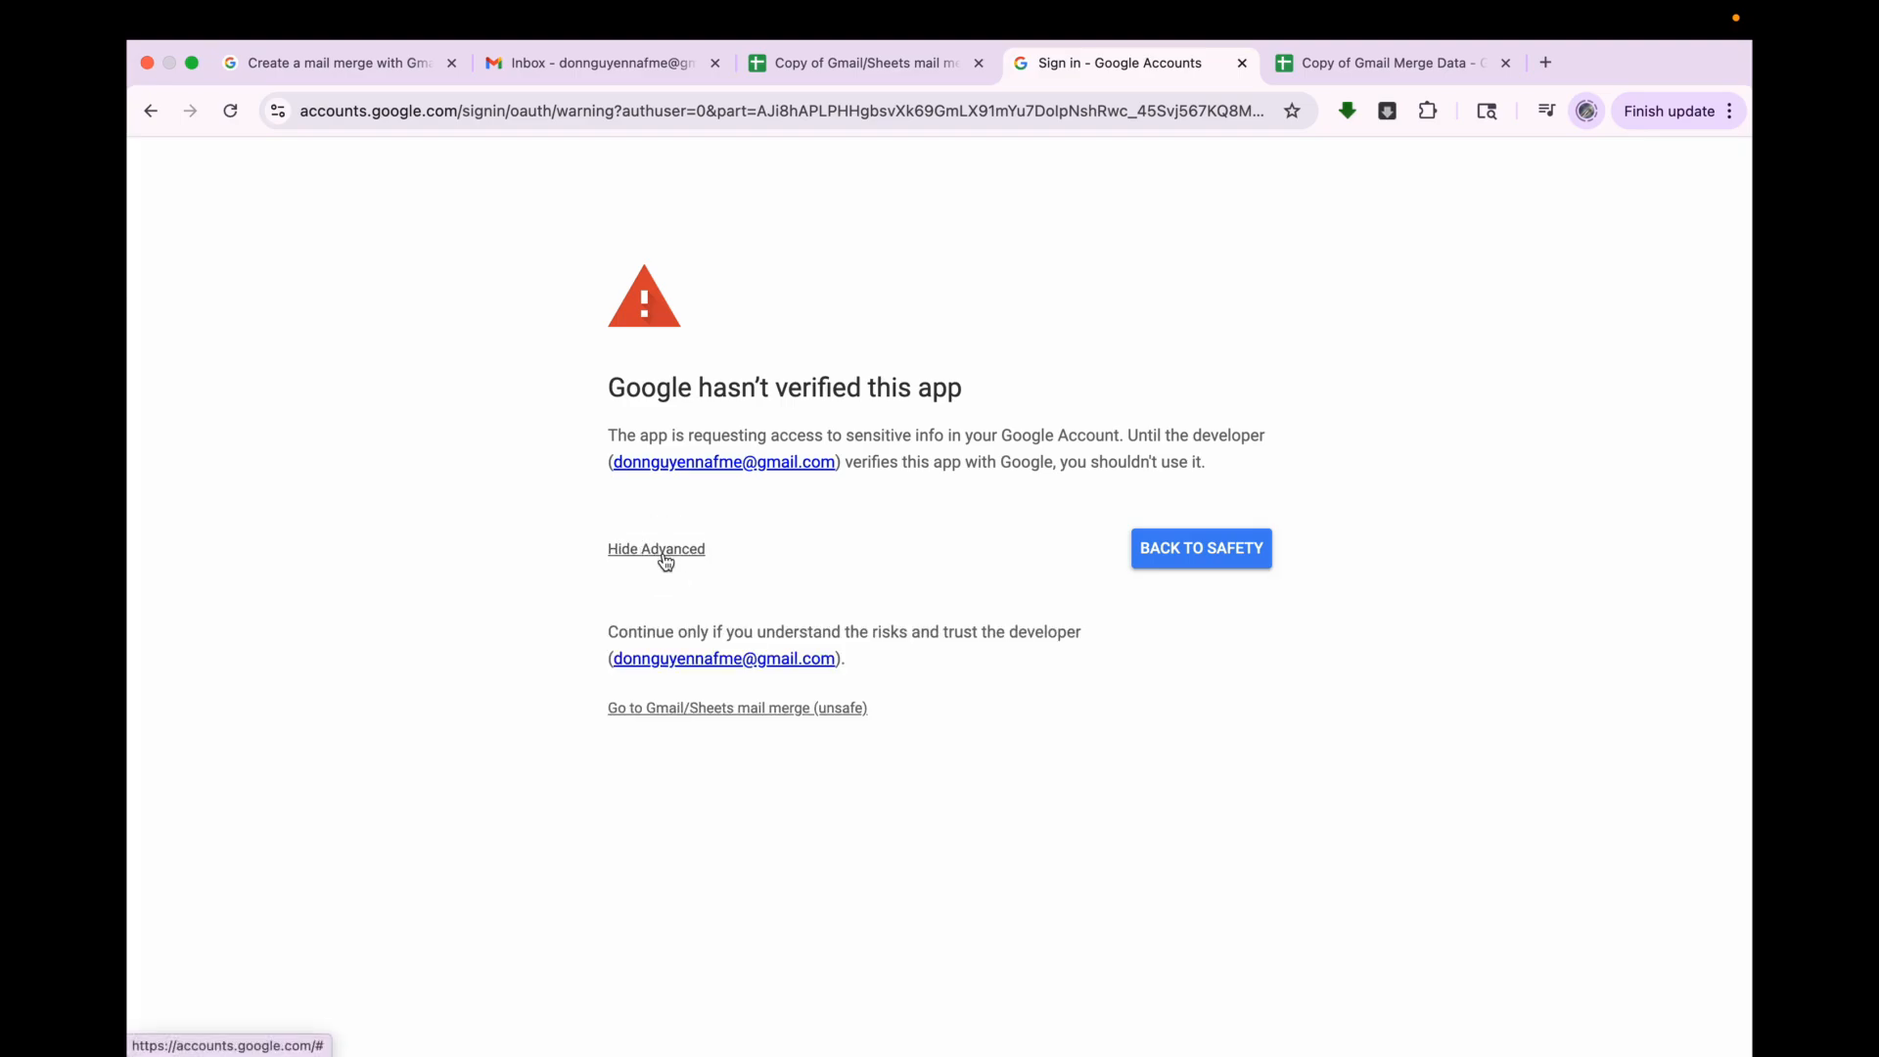
click(699, 710)
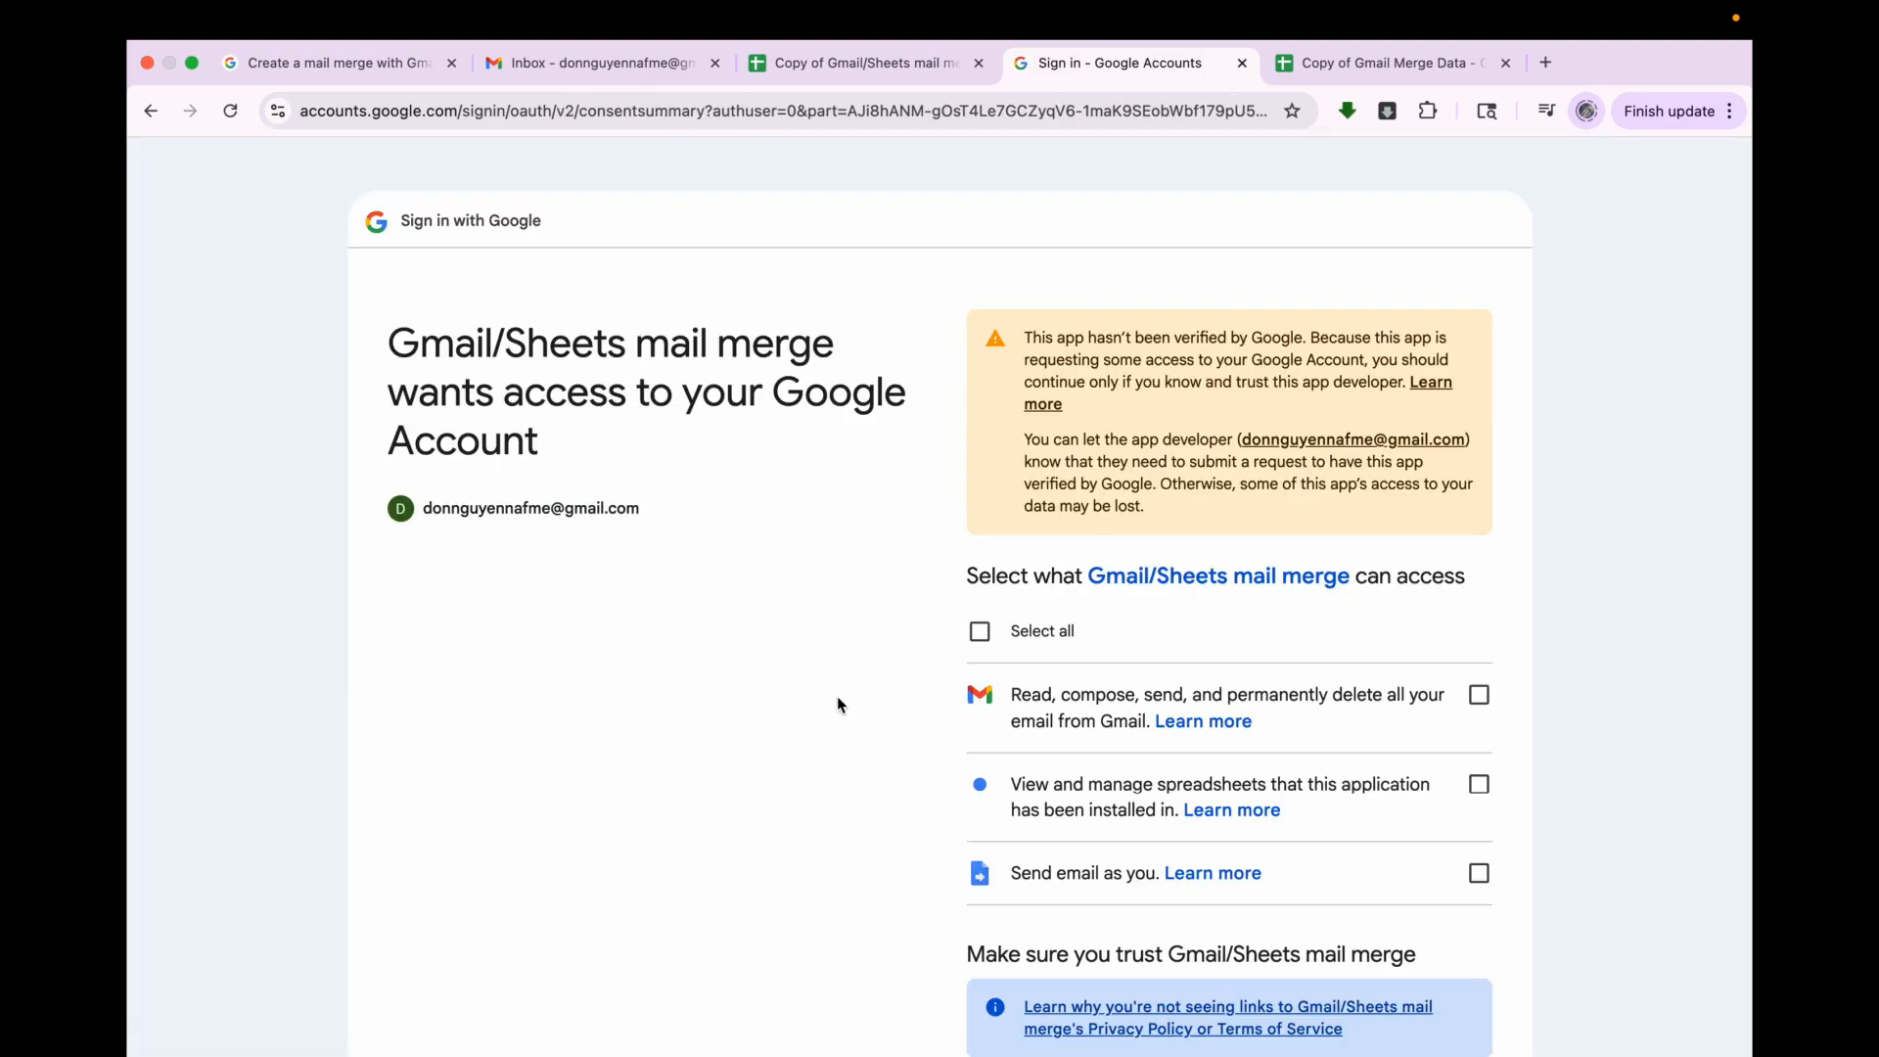
- Grant Gmail/Sheets mail merge all requested permissions and cancel the subject line prompt
click(979, 631)
scroll(978, 648, down, 5)
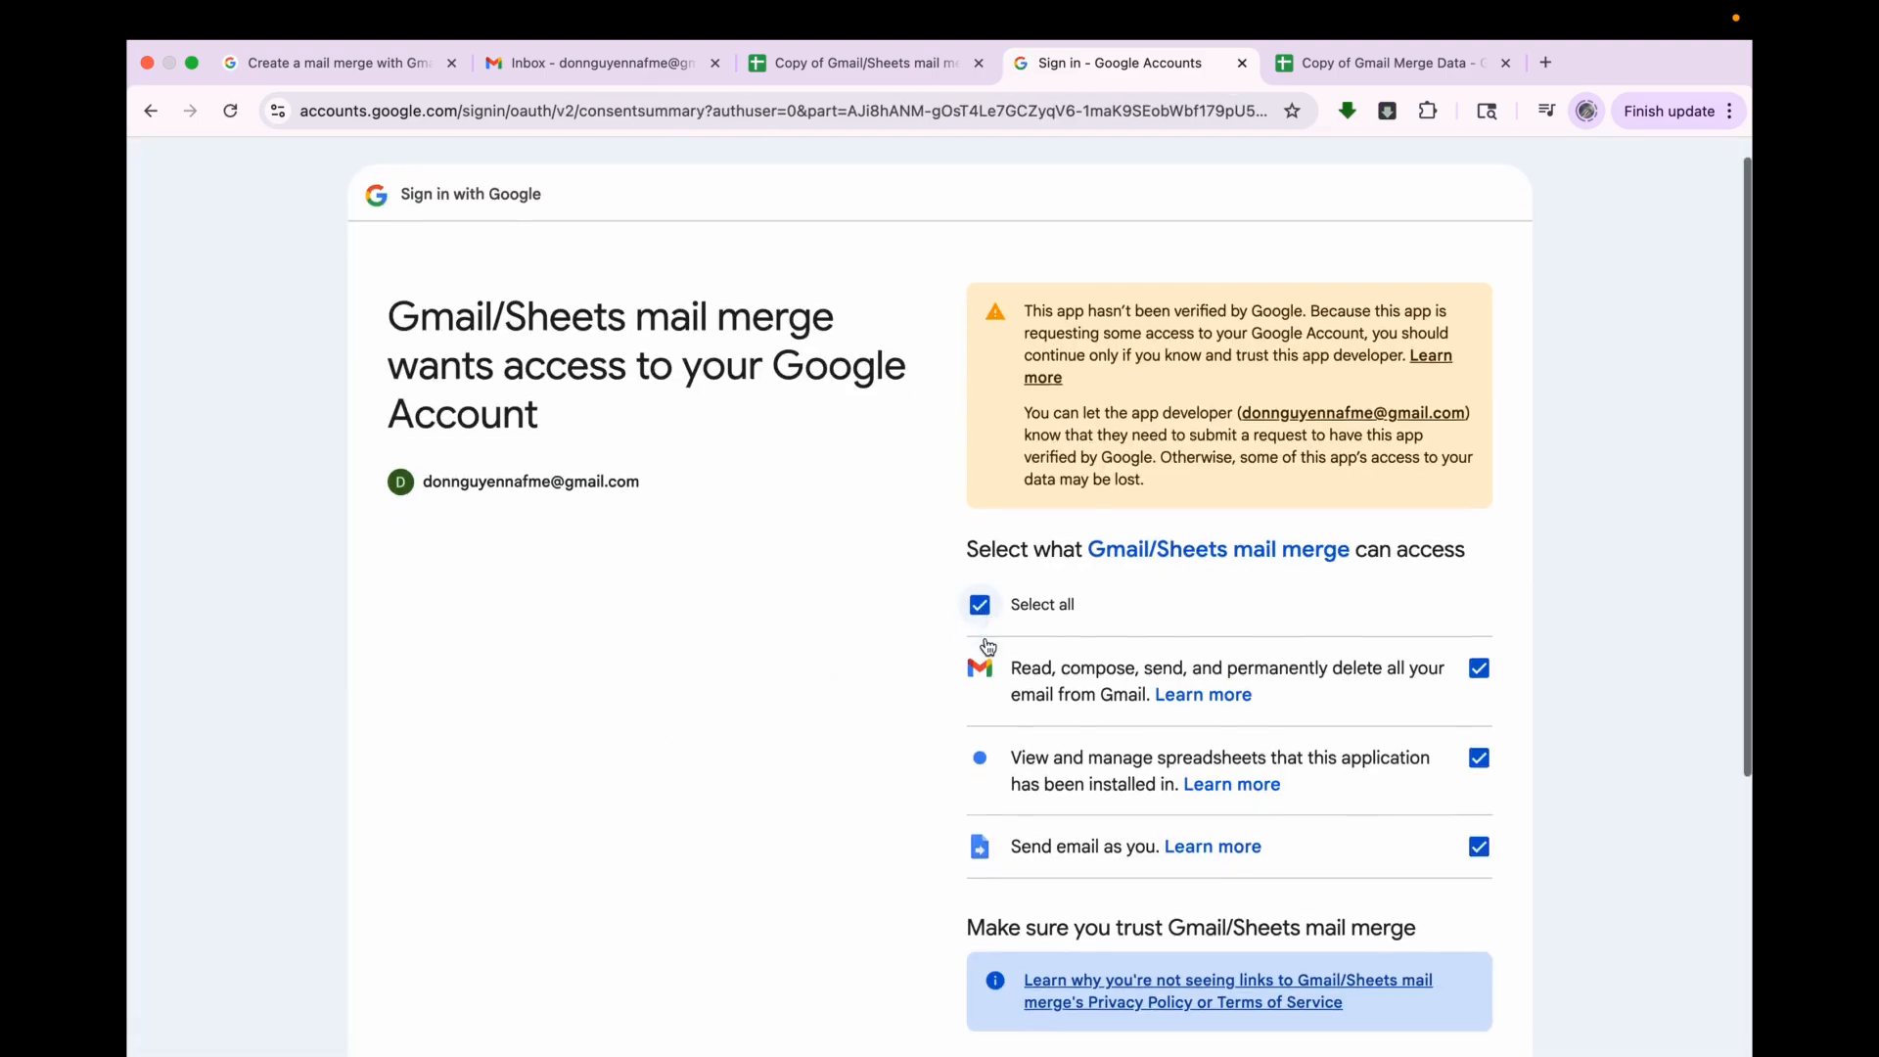
click(1403, 872)
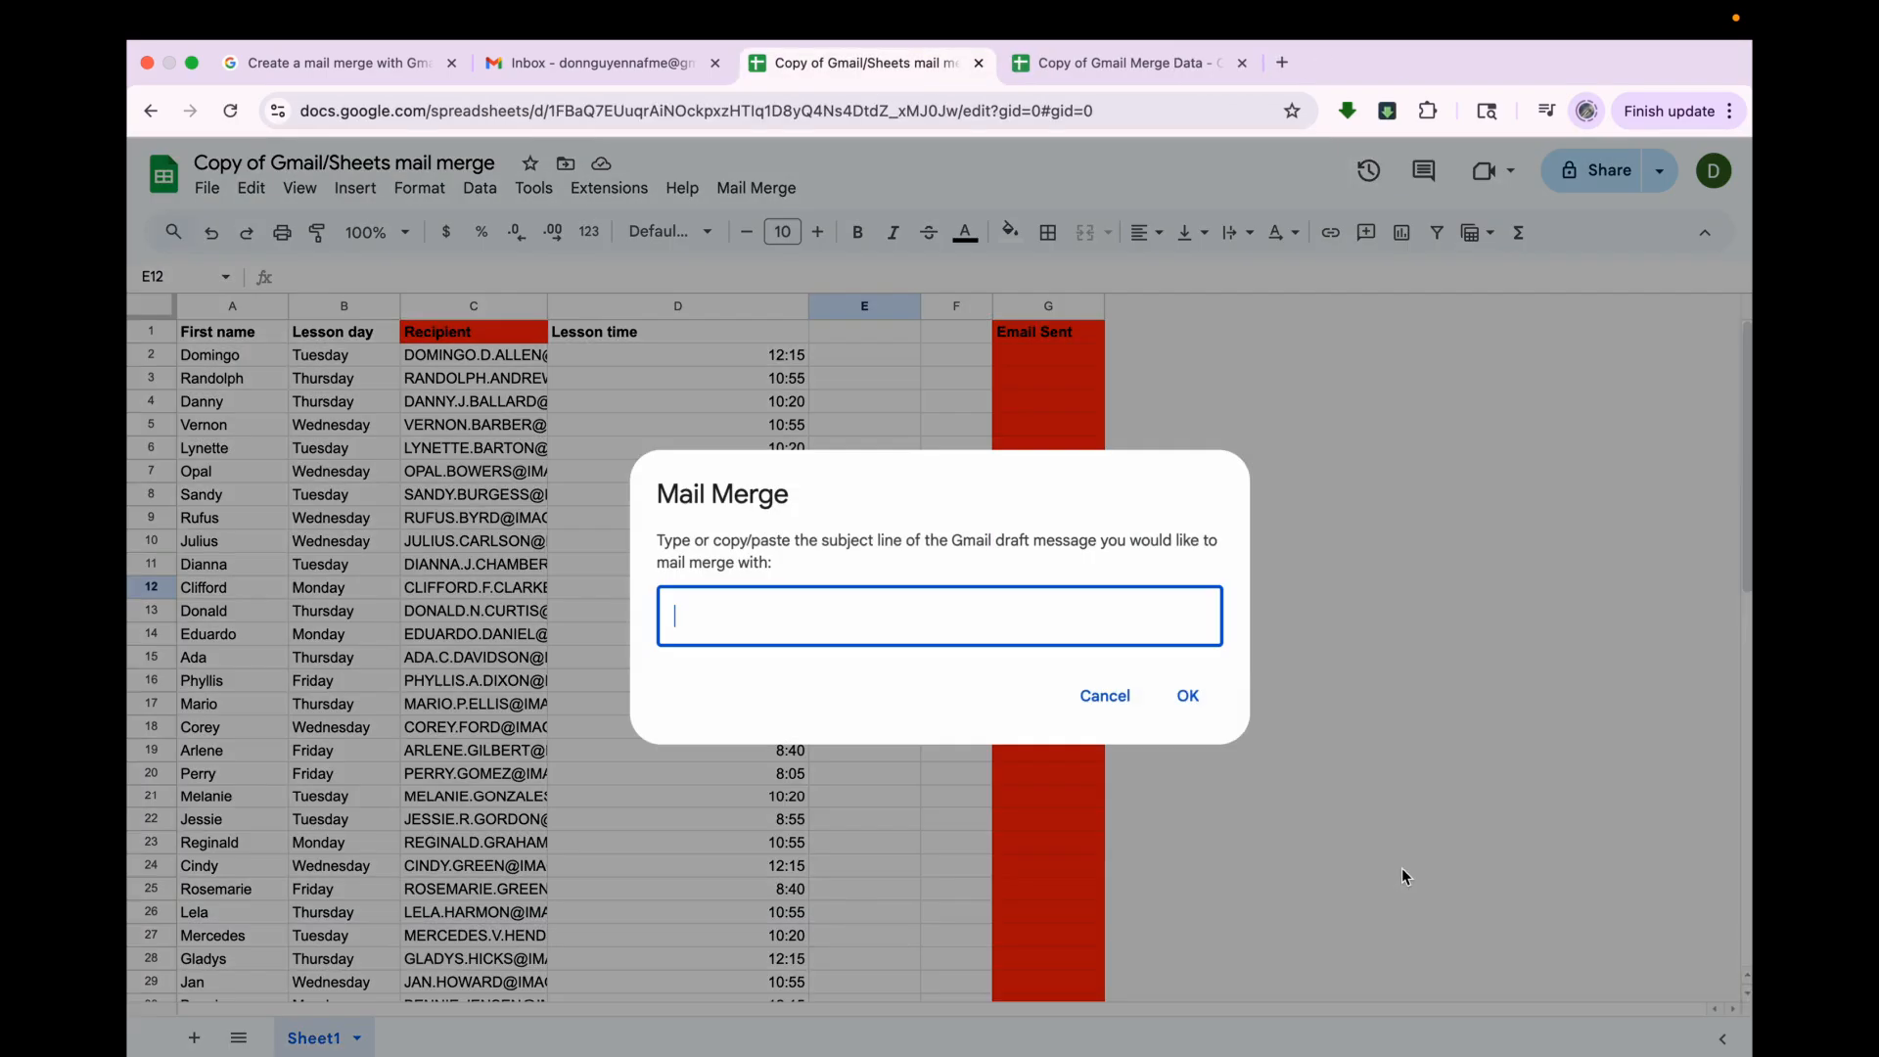
click(1104, 696)
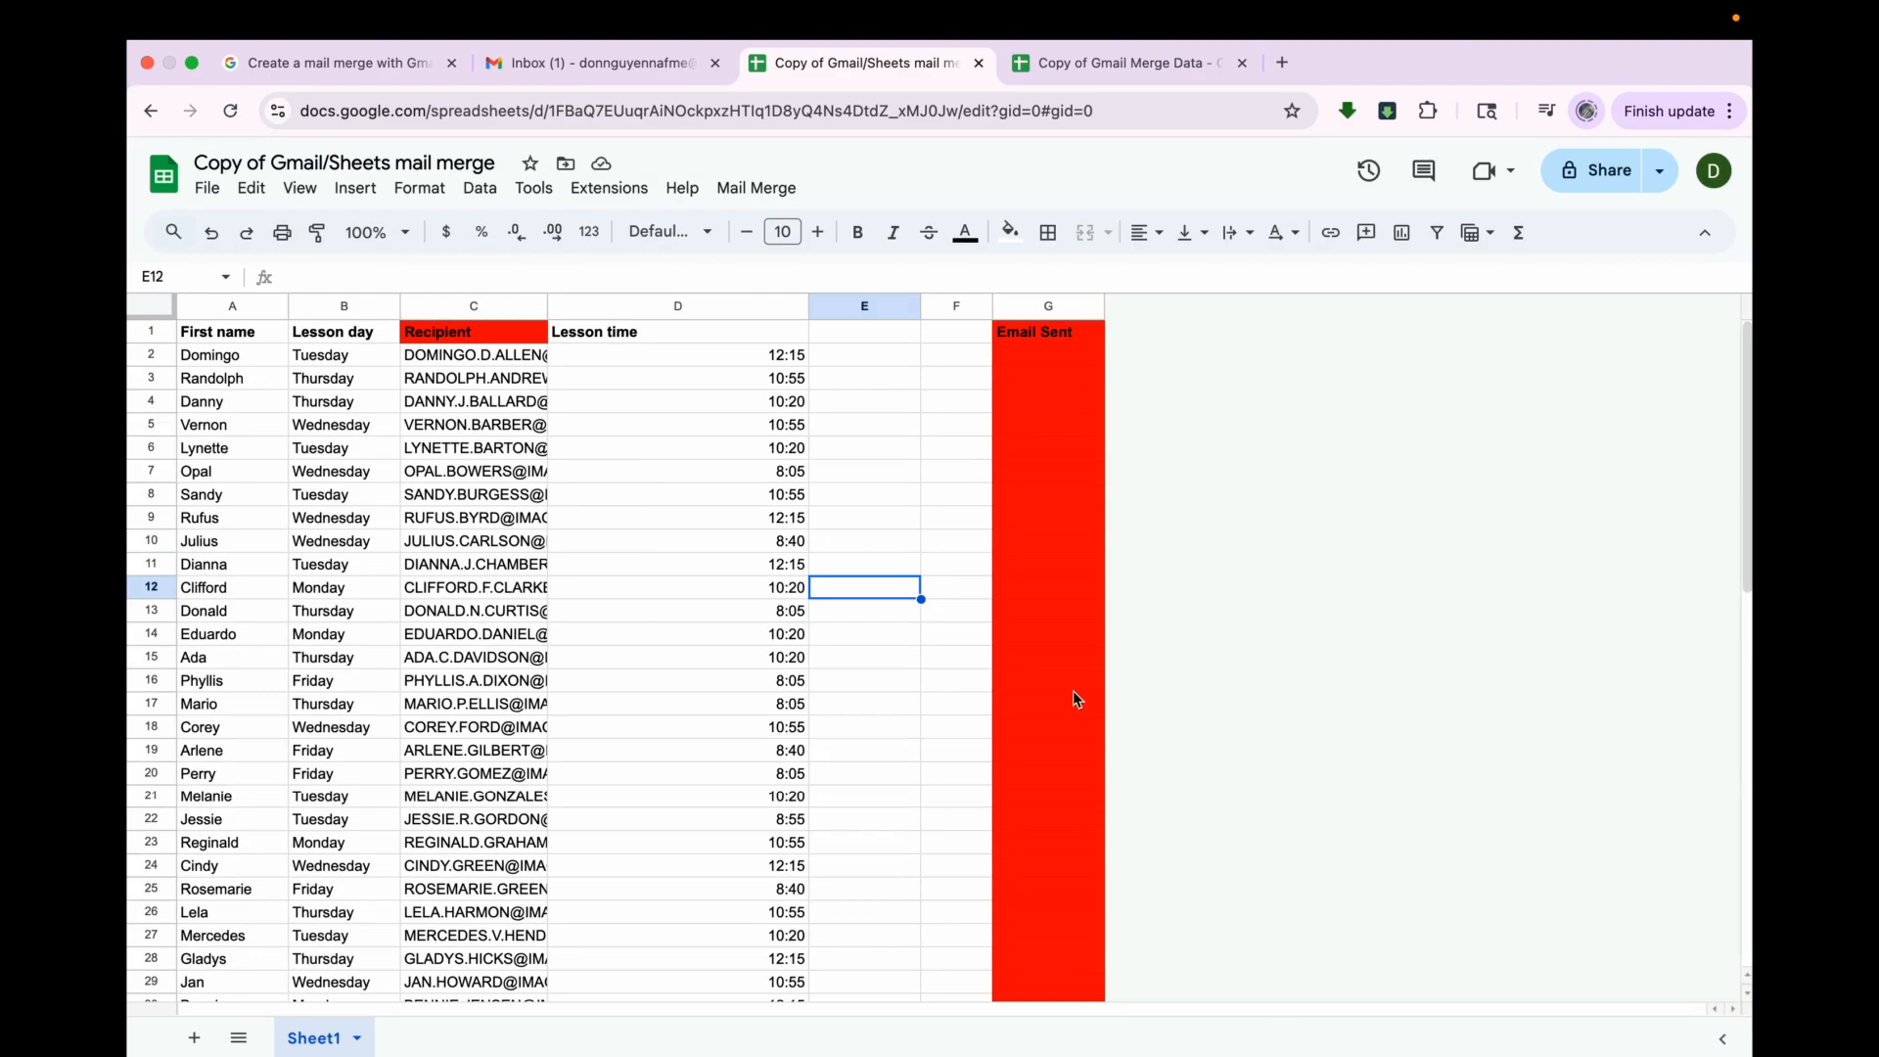
- Run Send Emails with the Gmail draft's subject line "Lesson this week" to start the mail merge
click(756, 188)
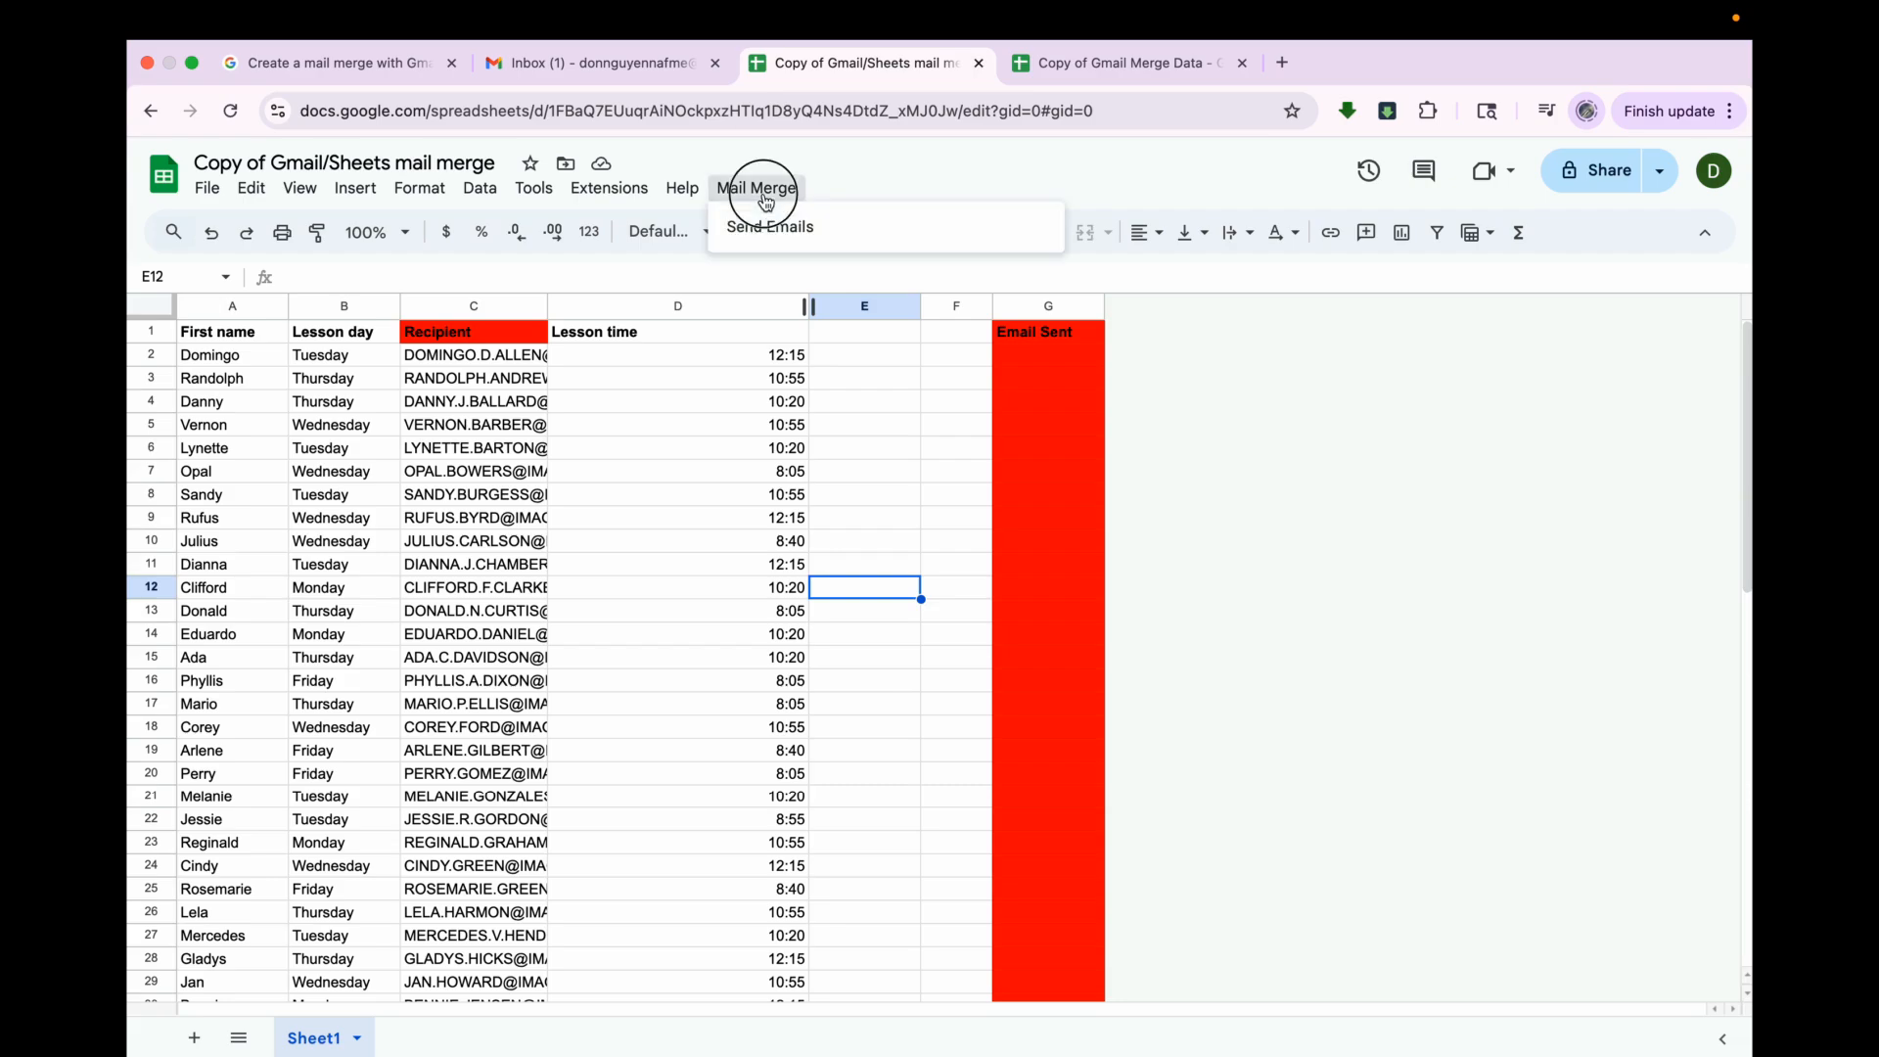
click(770, 222)
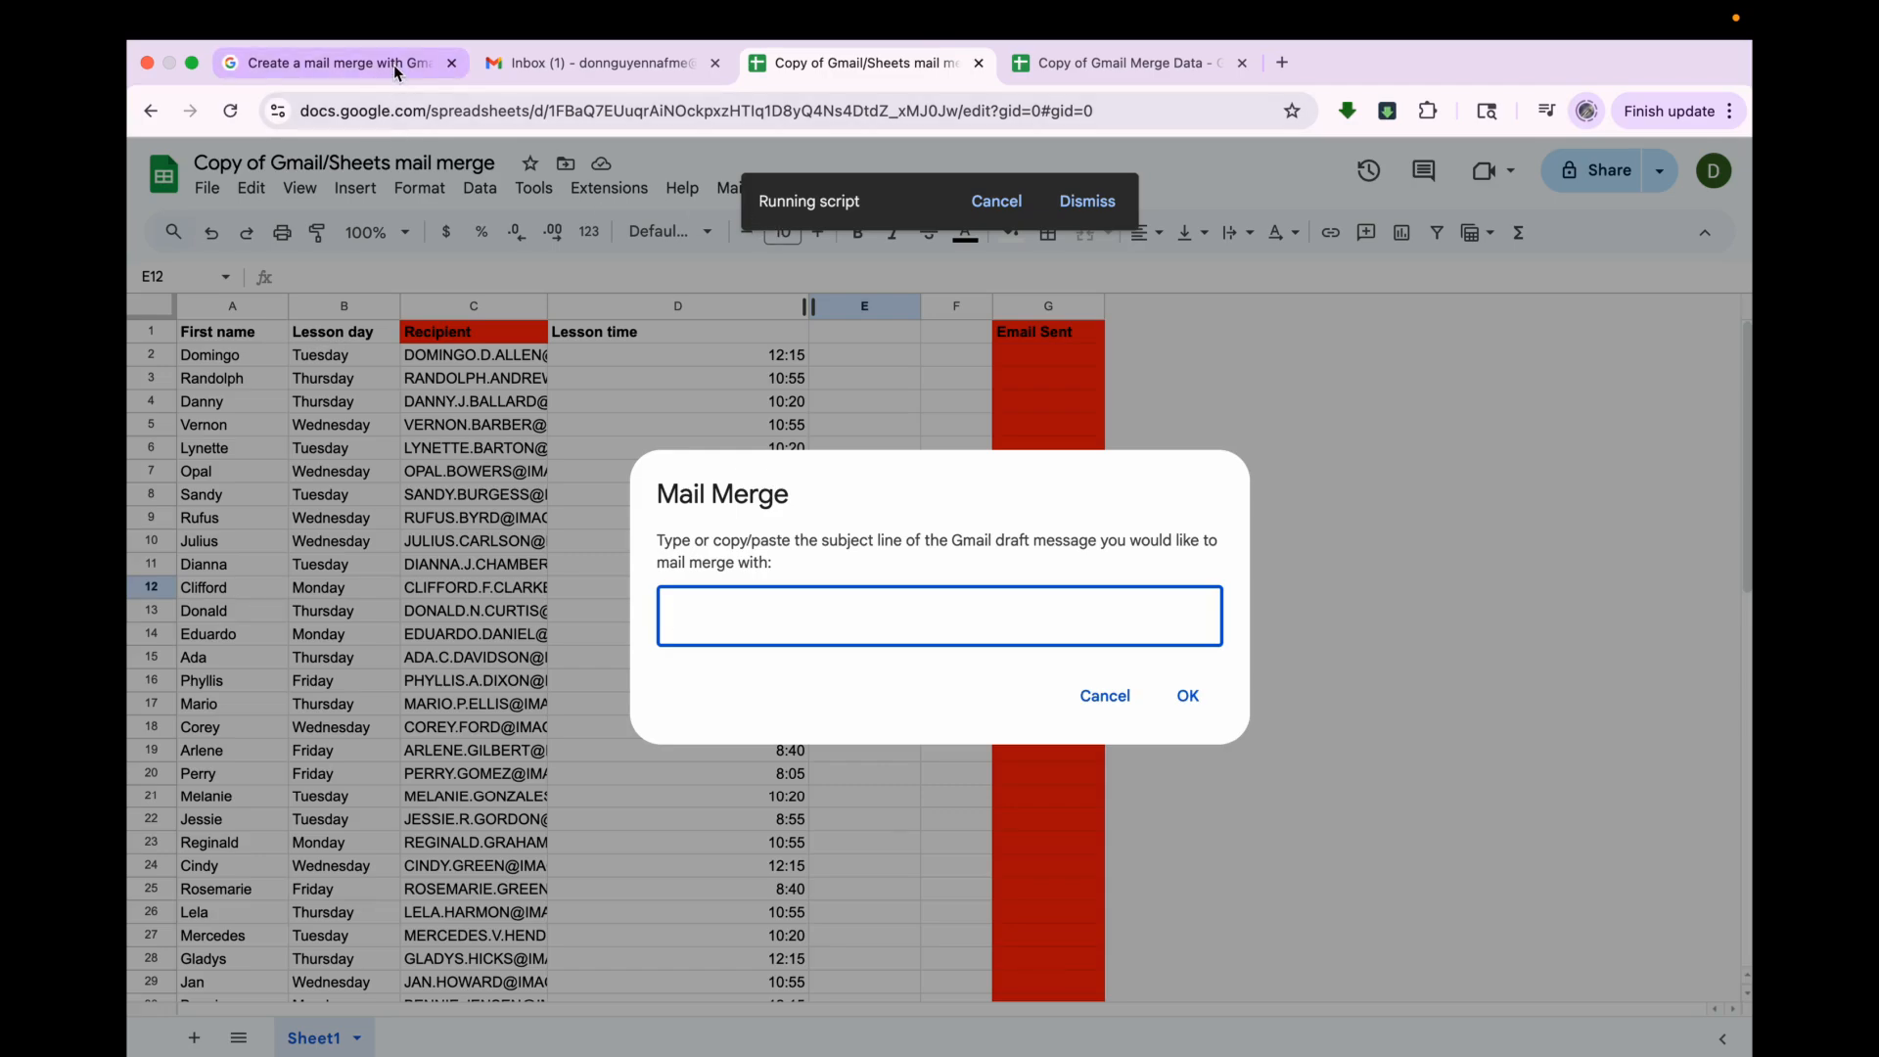
click(520, 57)
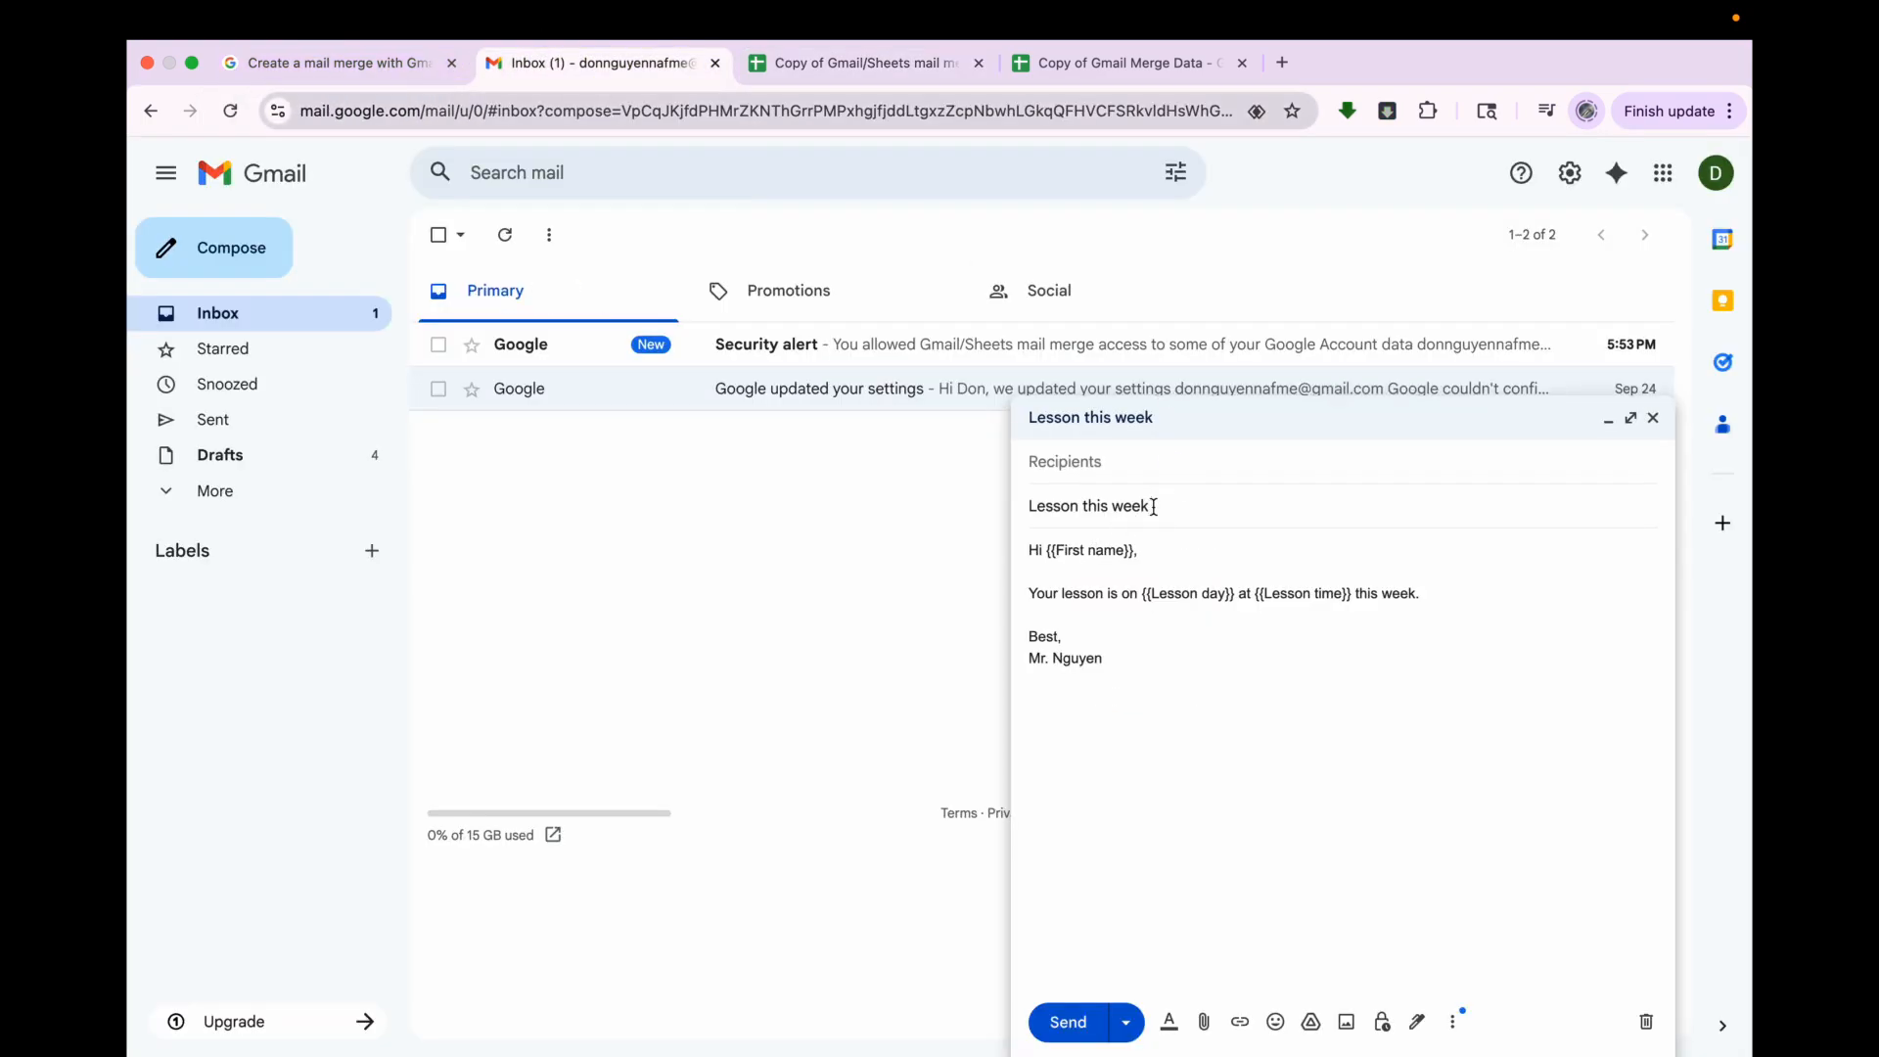
drag(1153, 506, 1029, 507)
click(905, 64)
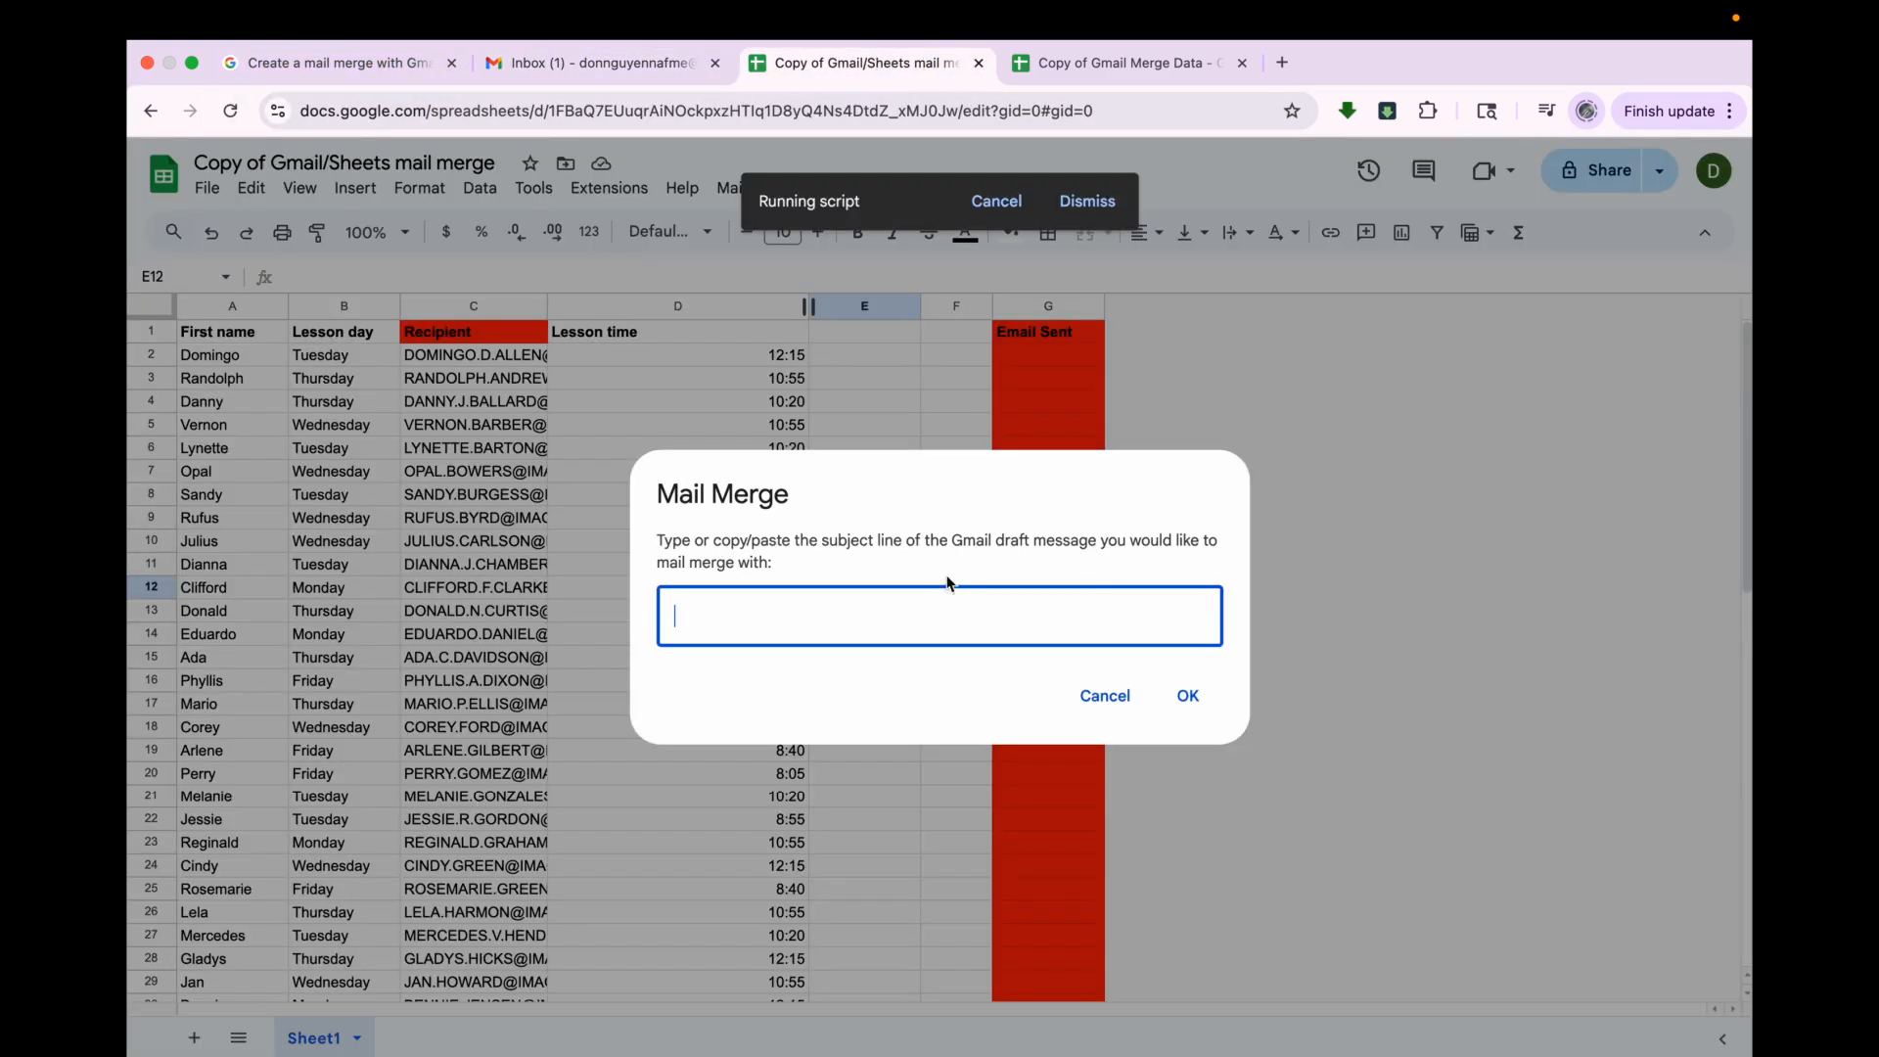
text(Lesson this week)
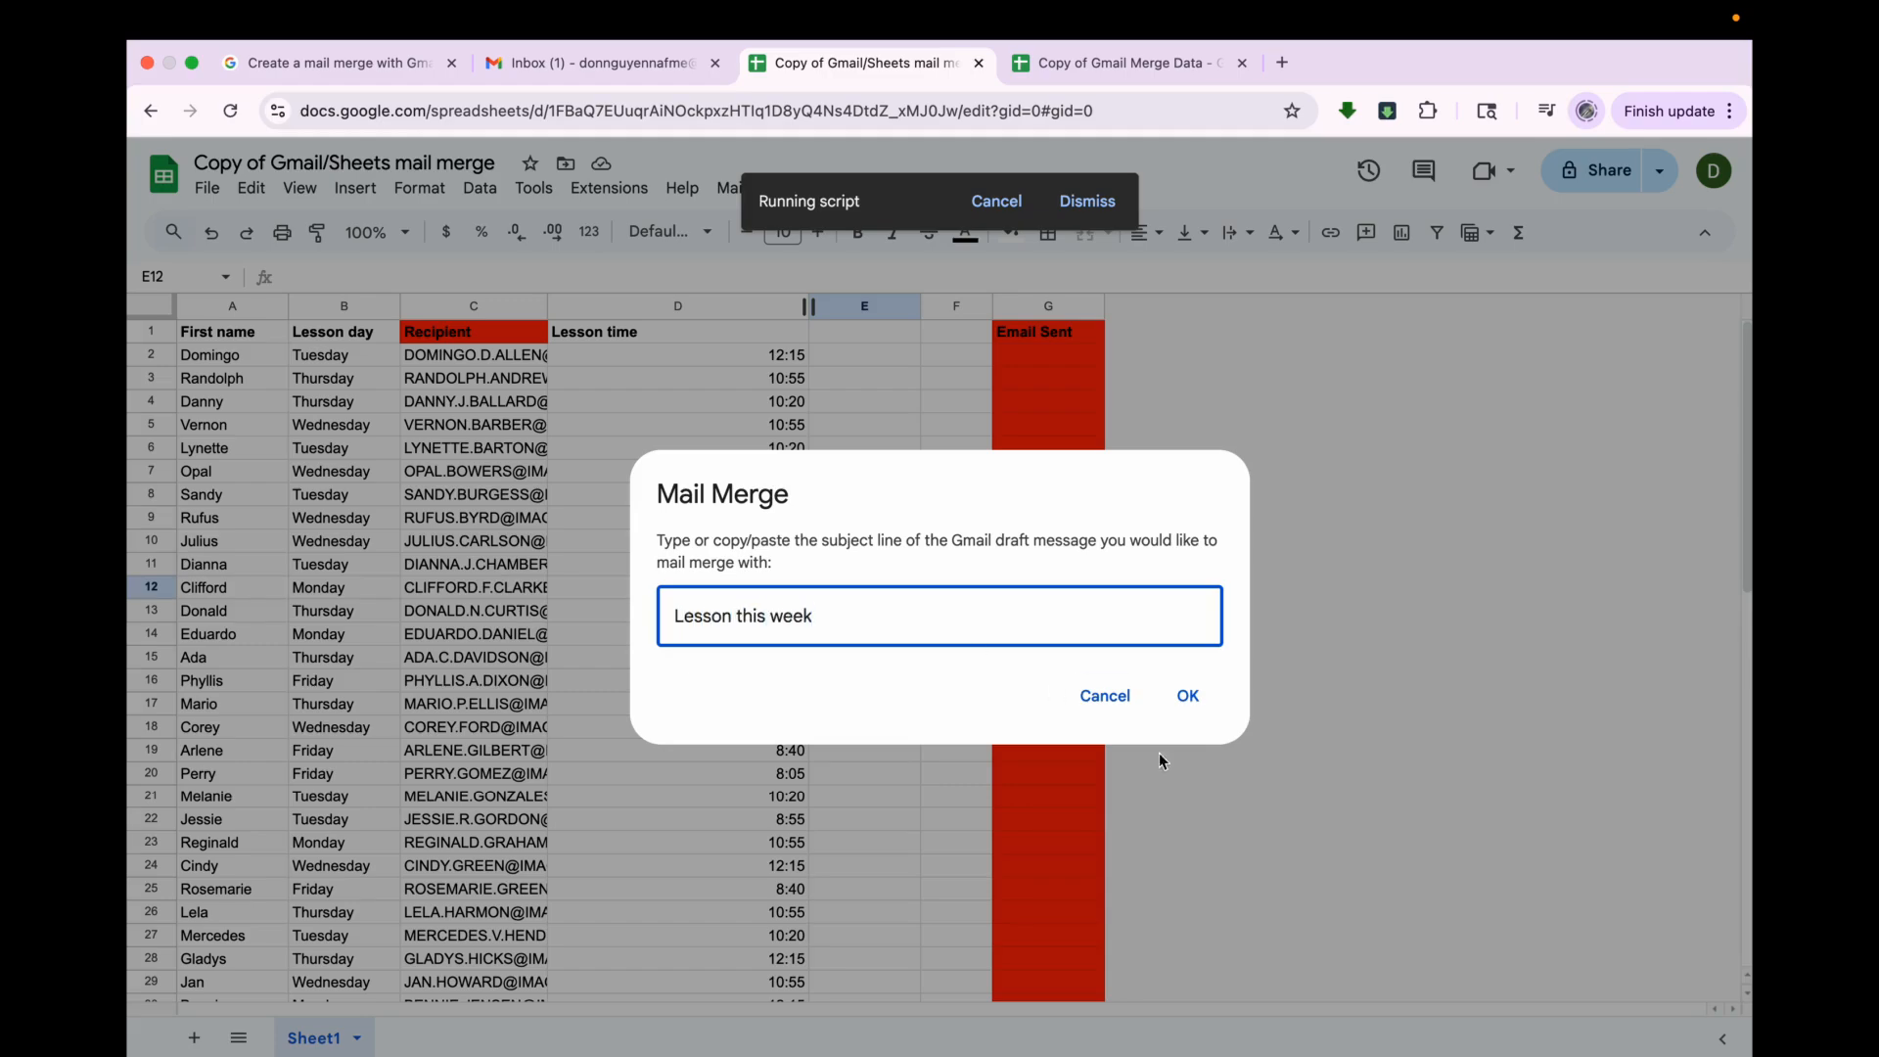
click(1189, 696)
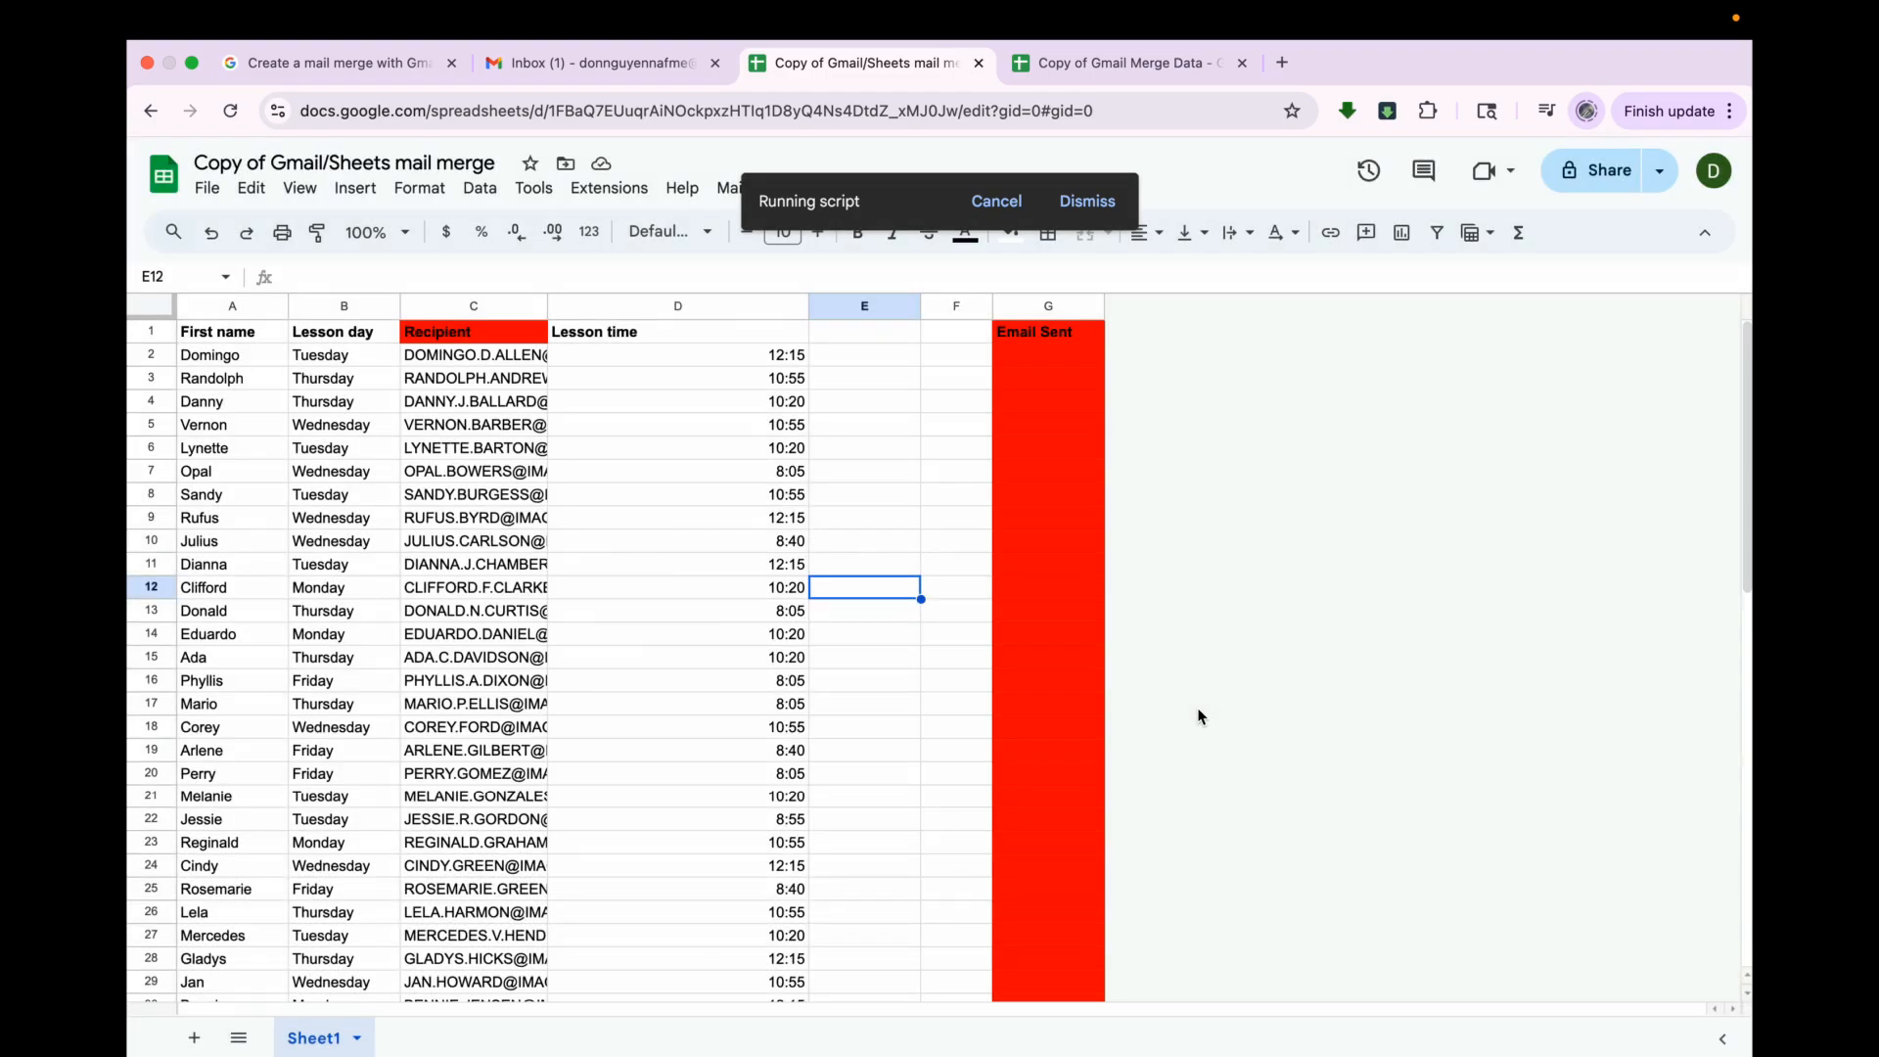
- Switch to Gmail, show the sent mail, and close the open "Lesson this week" draft
click(607, 67)
click(331, 419)
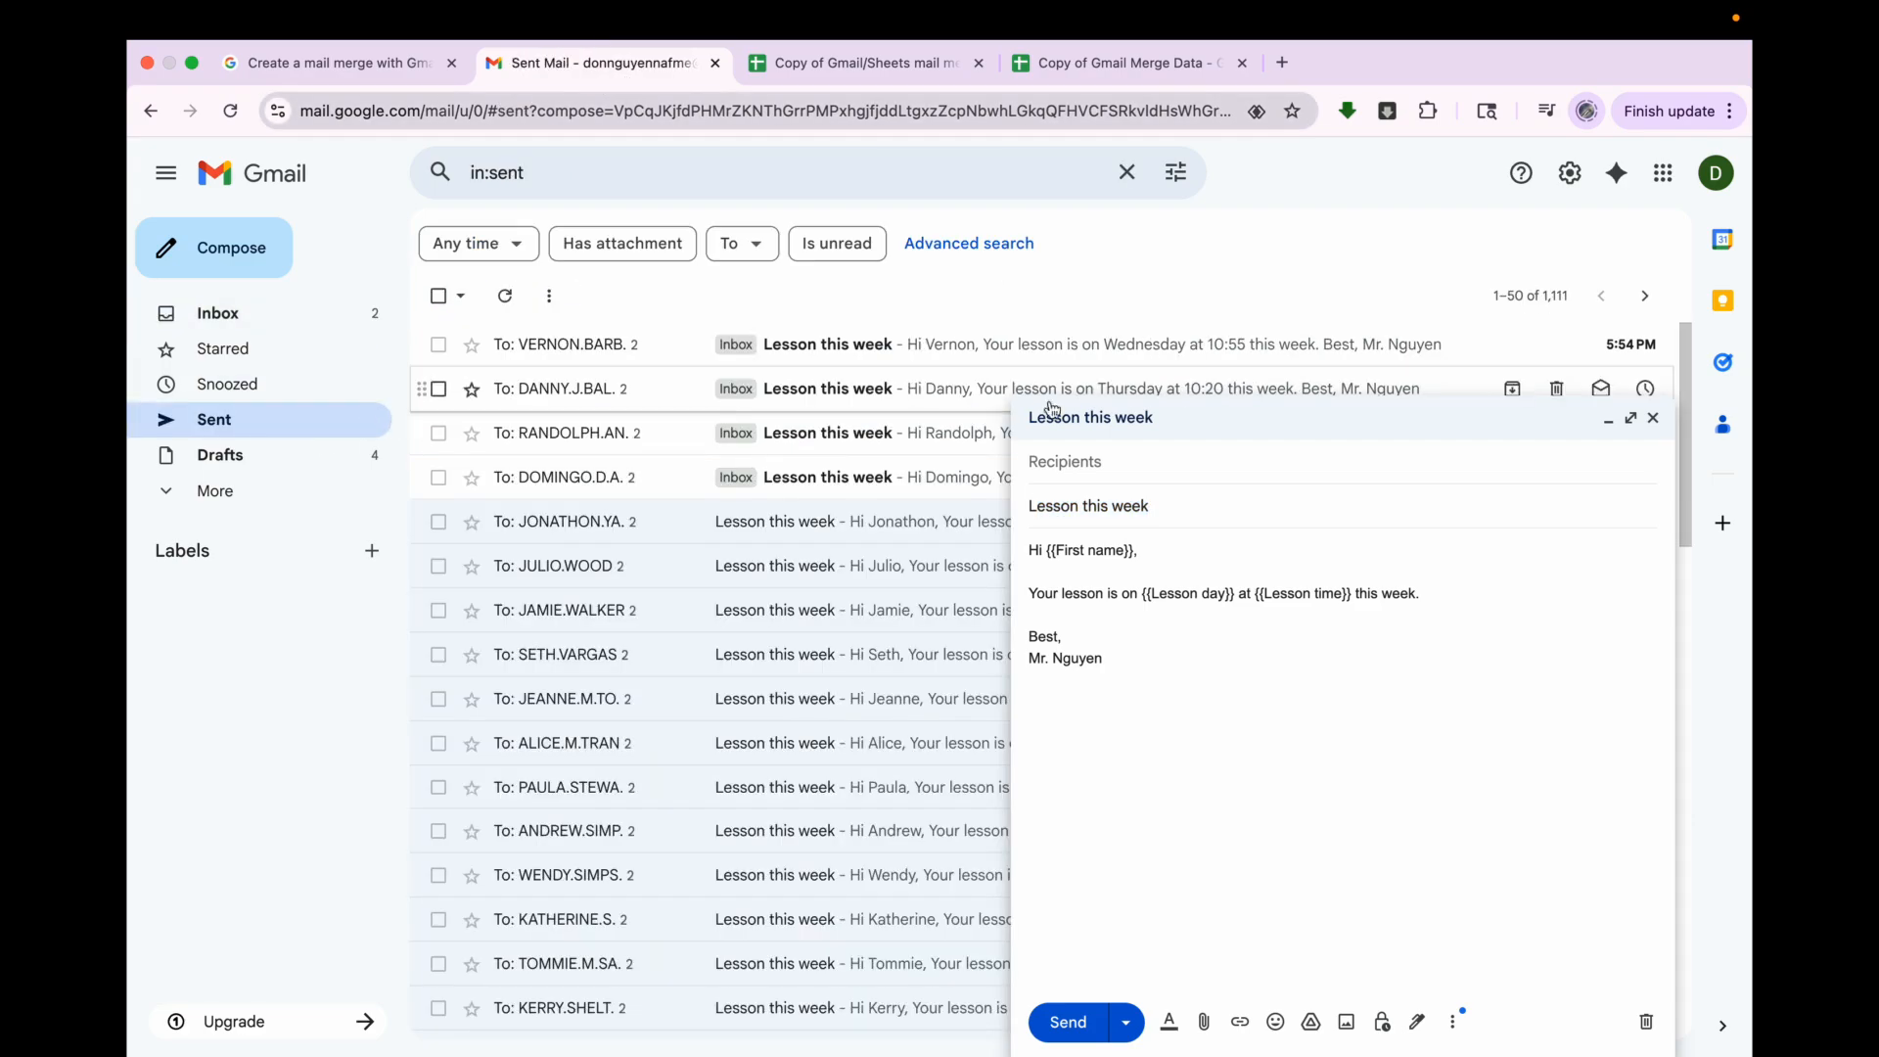
click(1653, 418)
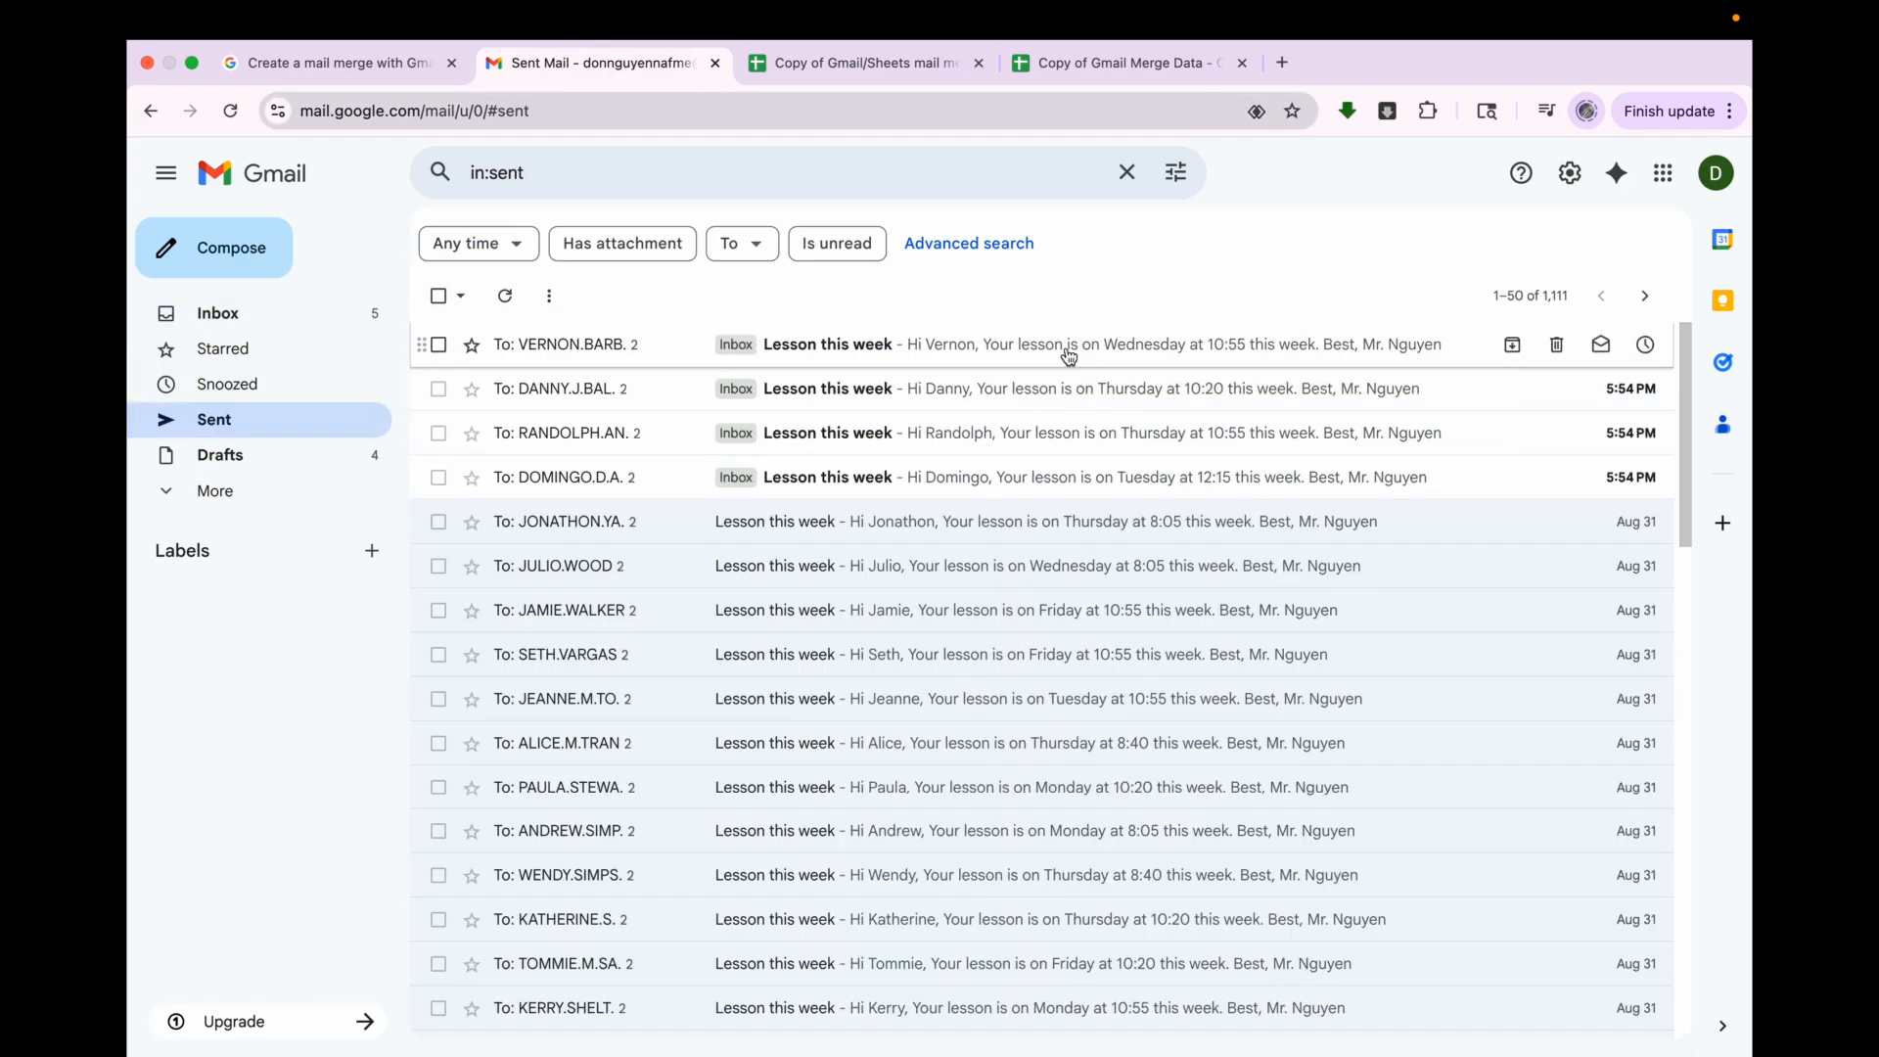
- Open the three newest sent "Lesson this week" emails in turn and expand each original message to check its personalised name, lesson day and time
click(1067, 354)
click(899, 369)
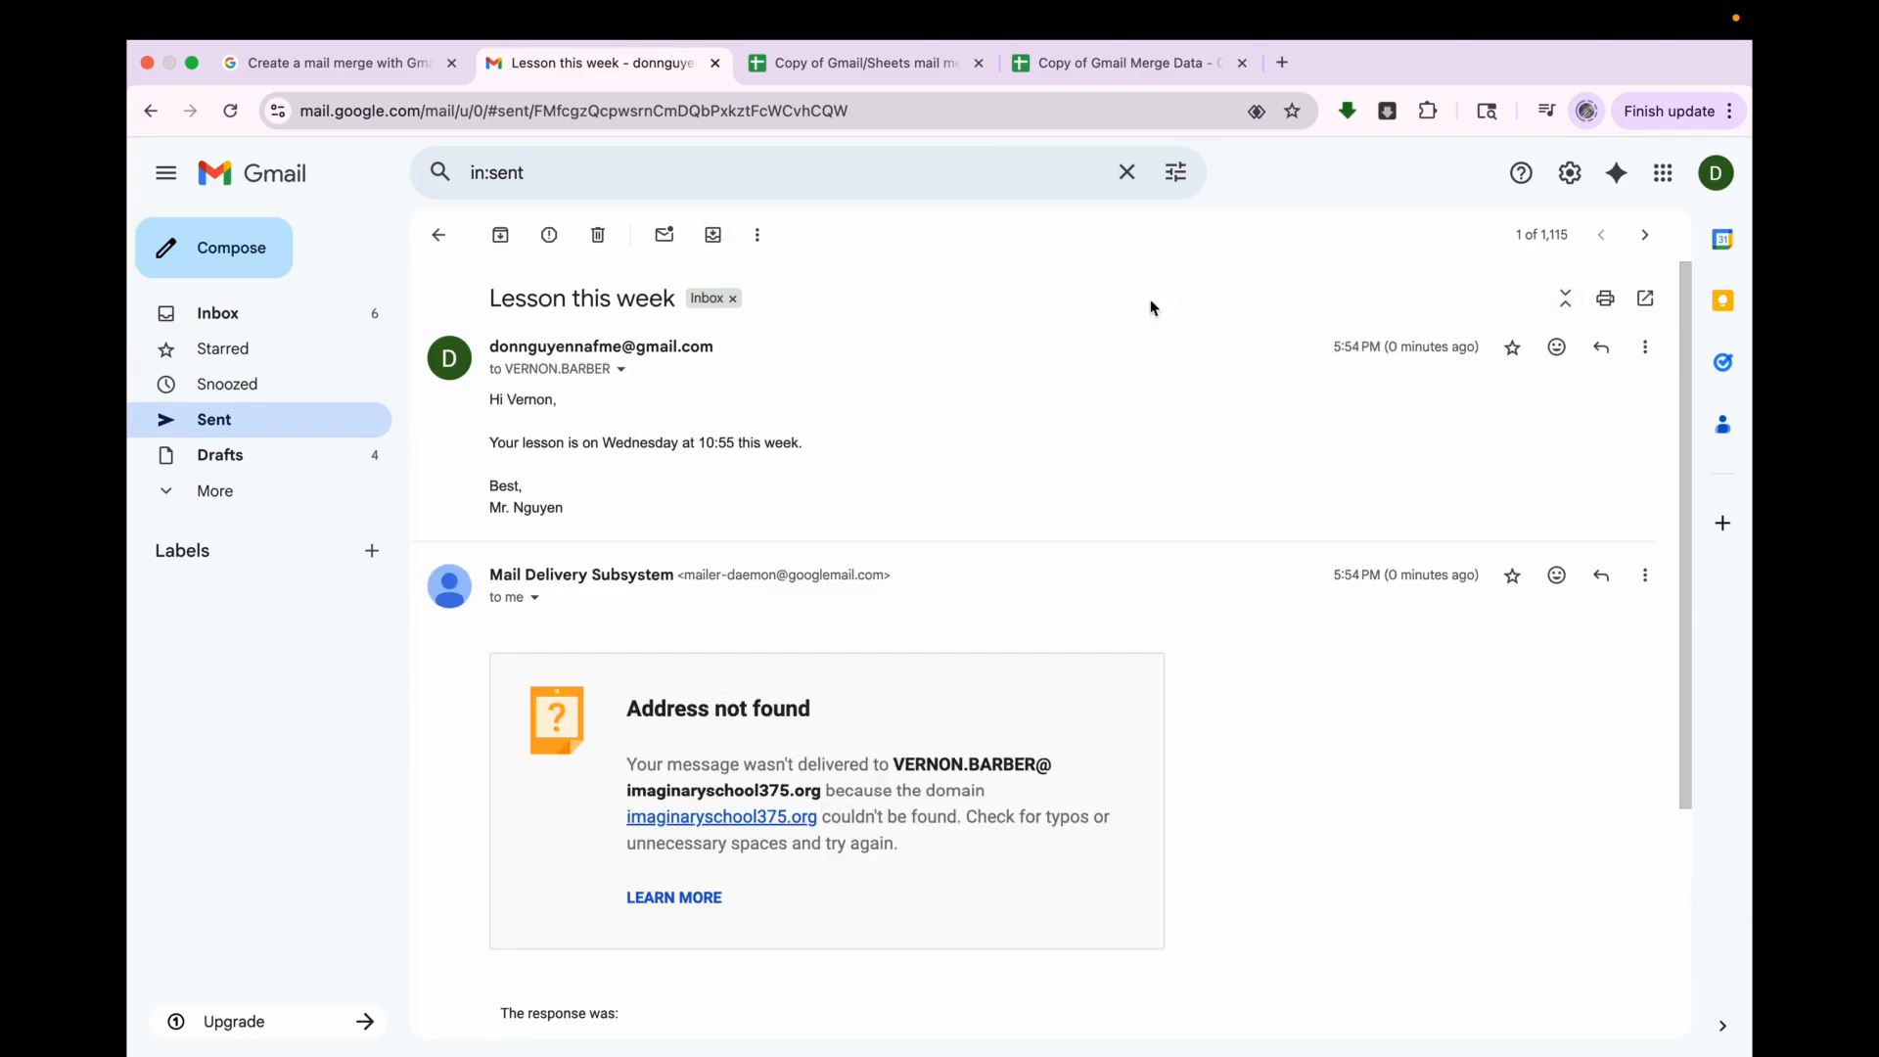
click(1646, 235)
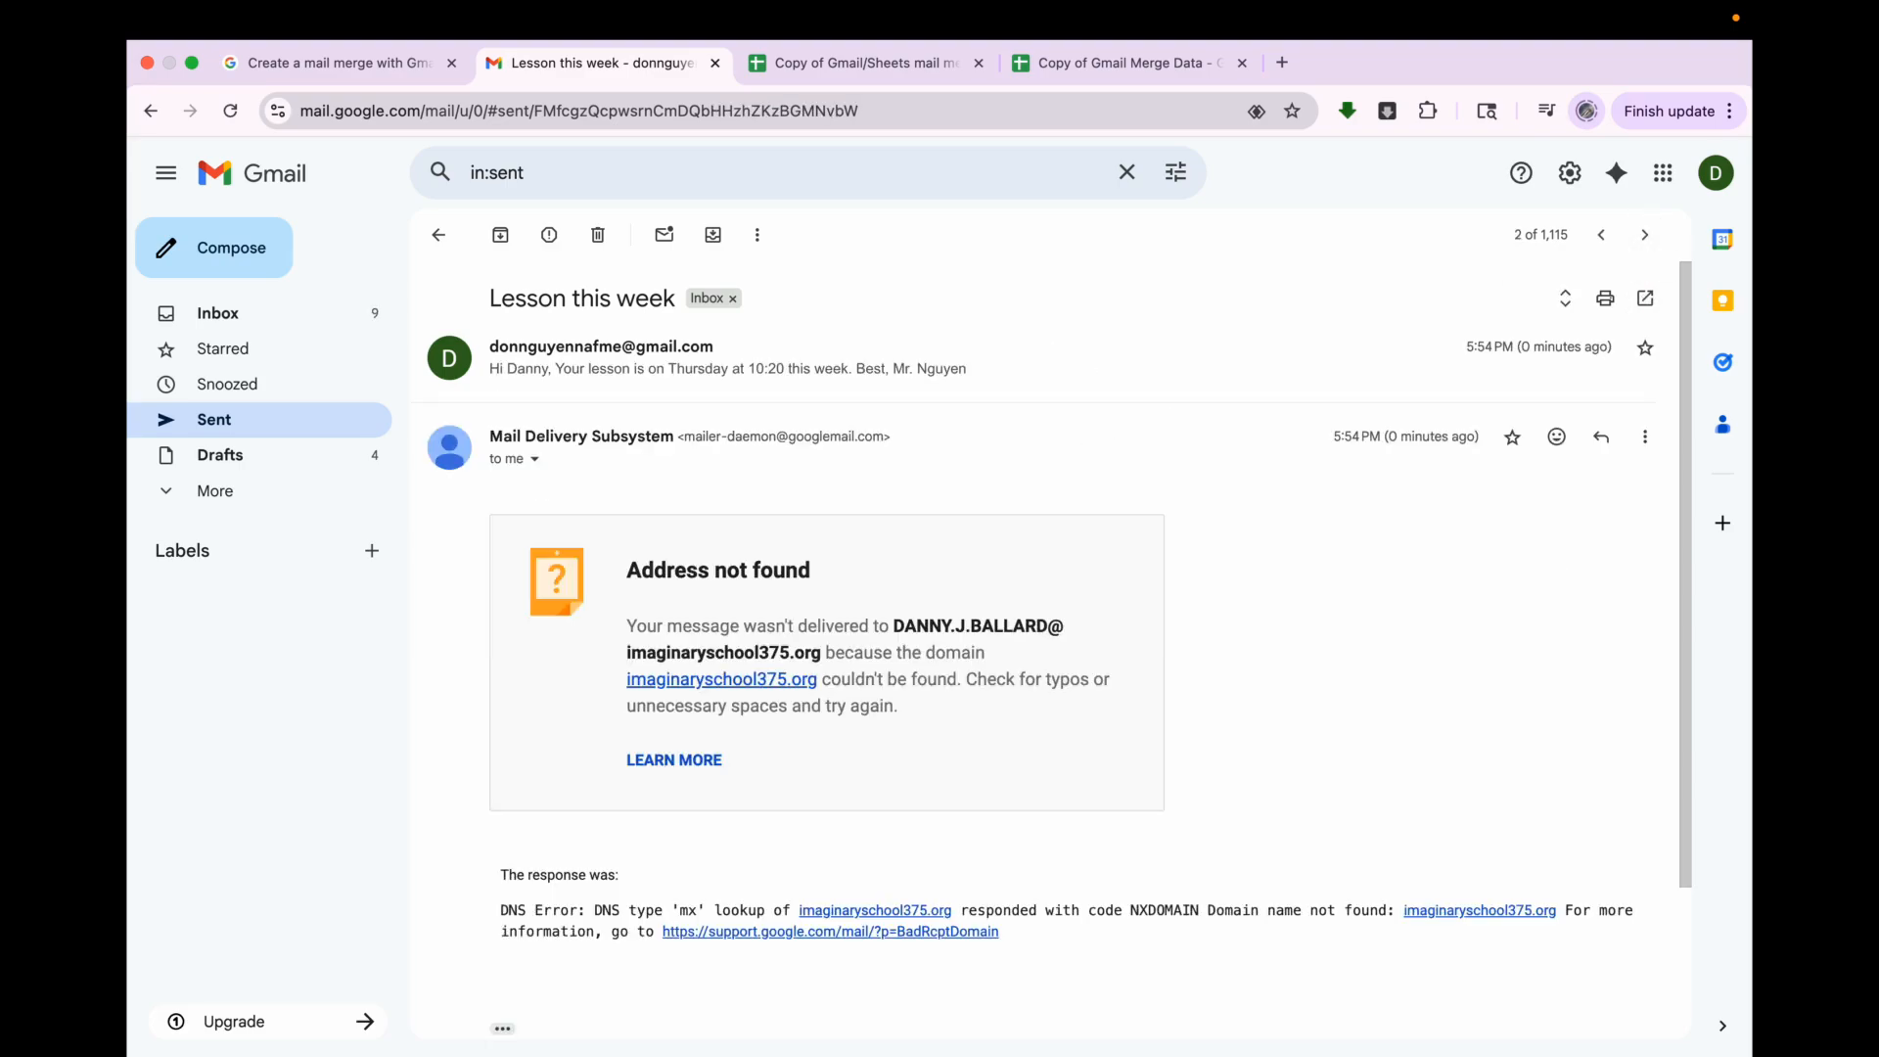
click(1061, 387)
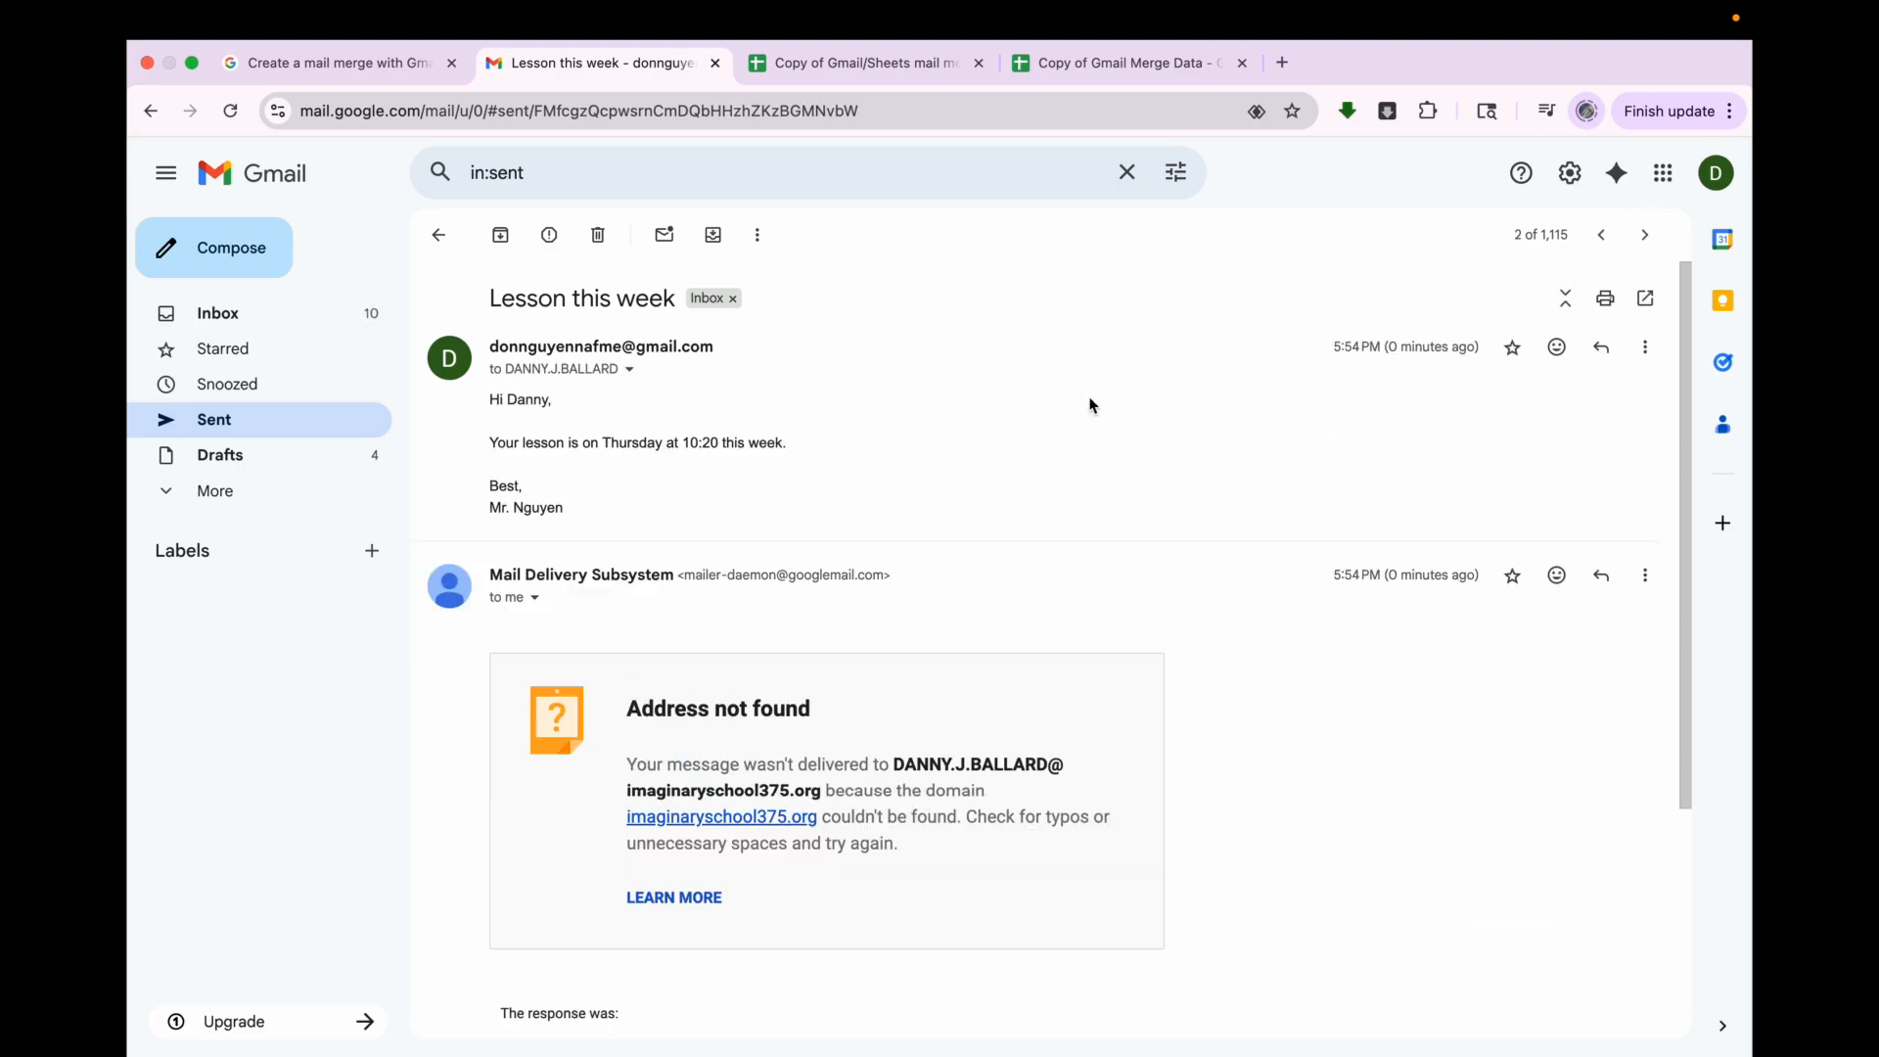
click(1646, 234)
click(1175, 349)
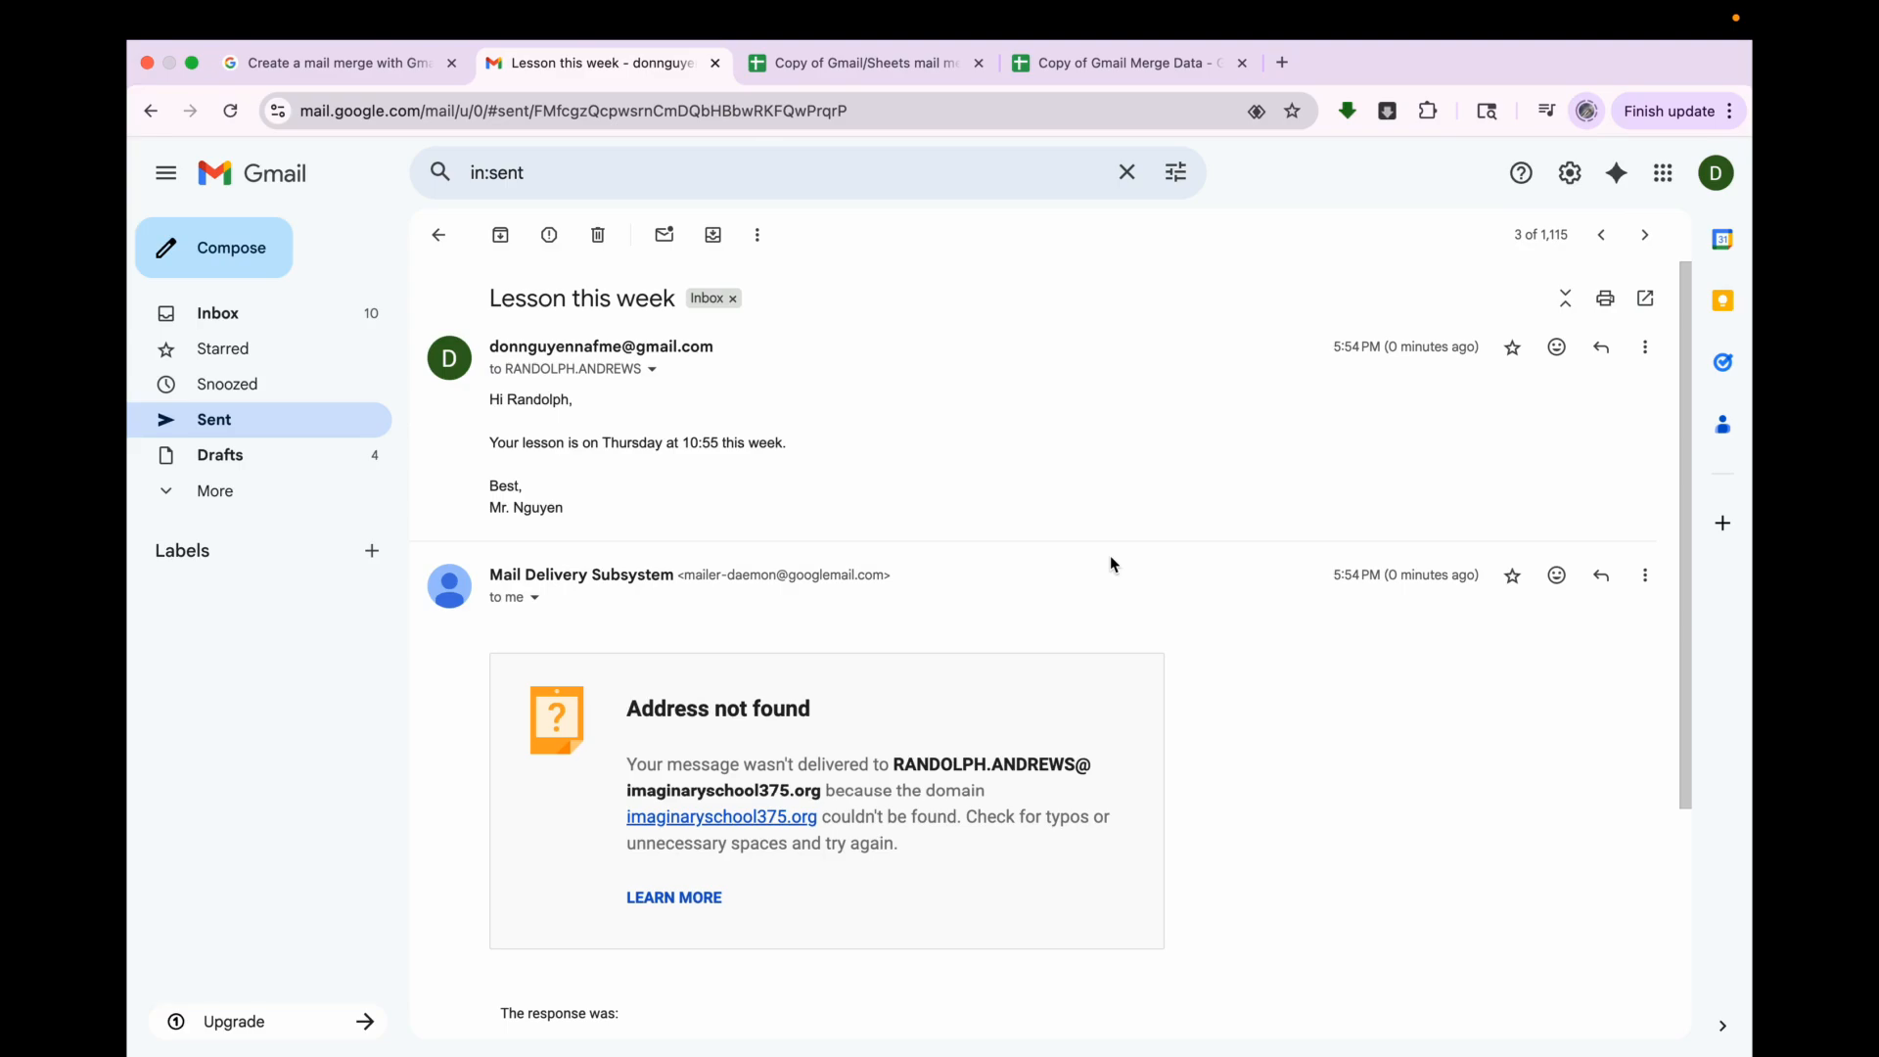